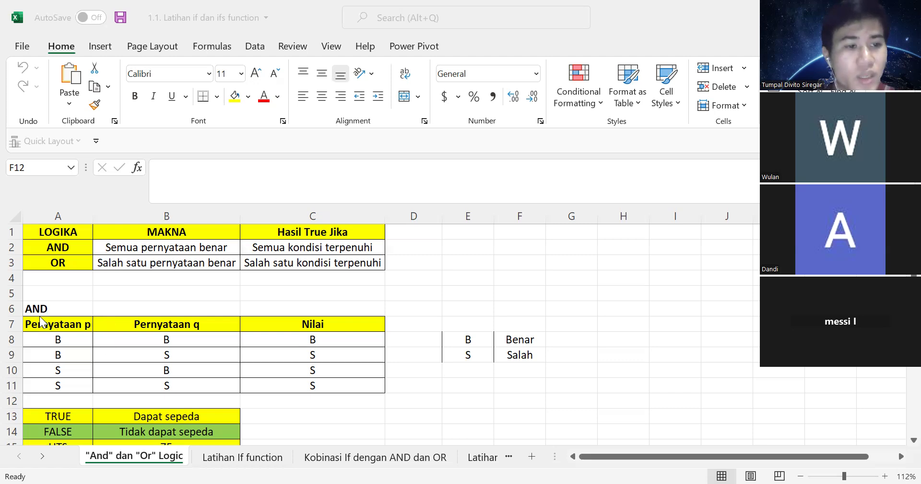
- Review the AND truth table in A6:C11 and the OR truth table in A26:C31 by highlighting each one
{"action": "left_click_drag", "start_coordinate": [35, 310], "coordinate": [337, 383]}
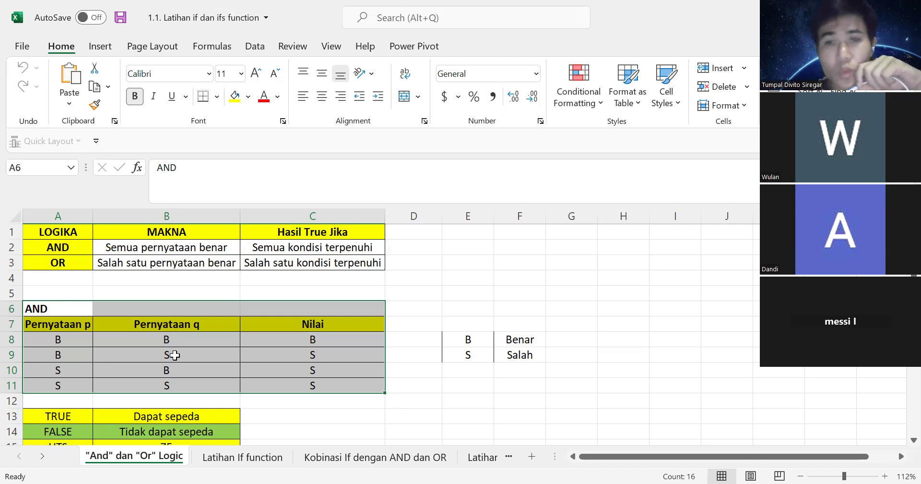
{"action": "scroll", "coordinate": [174, 355], "scroll_direction": "down", "scroll_amount": 5}
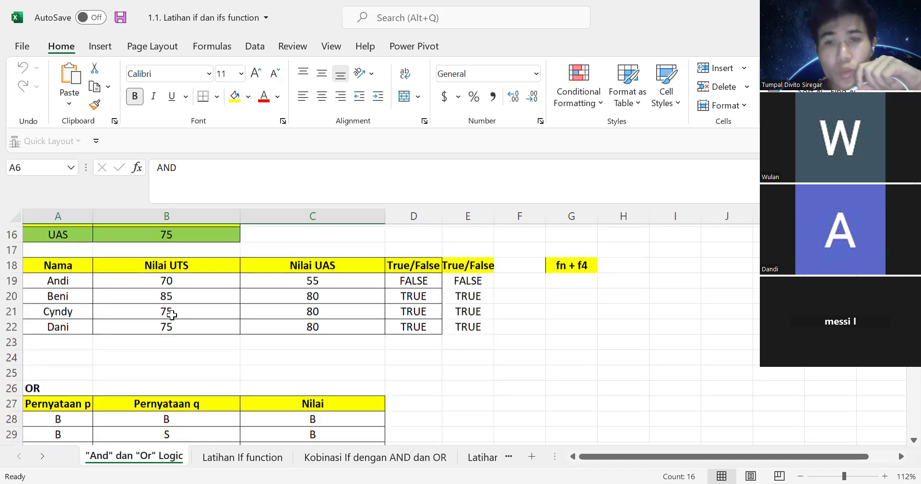
{"action": "scroll", "coordinate": [35, 291], "scroll_direction": "down", "scroll_amount": 2}
{"action": "left_click", "coordinate": [36, 291]}
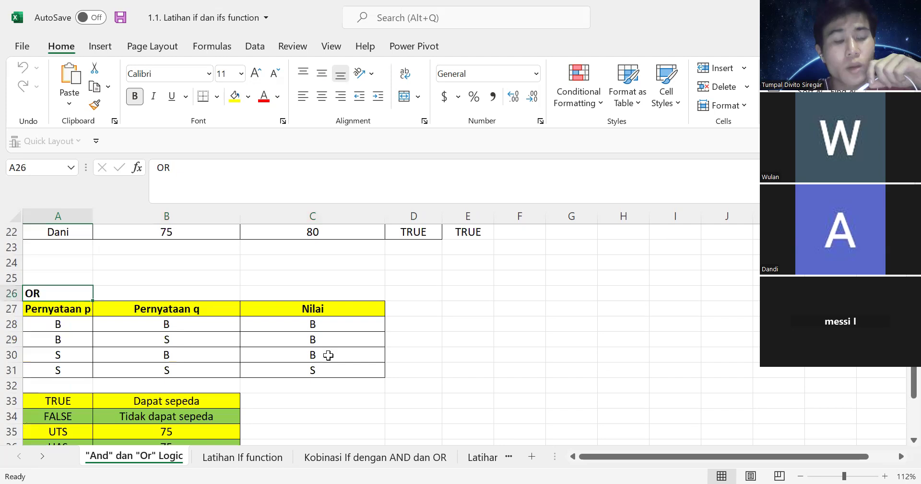
{"action": "left_click", "coordinate": [340, 367], "text": "shift"}
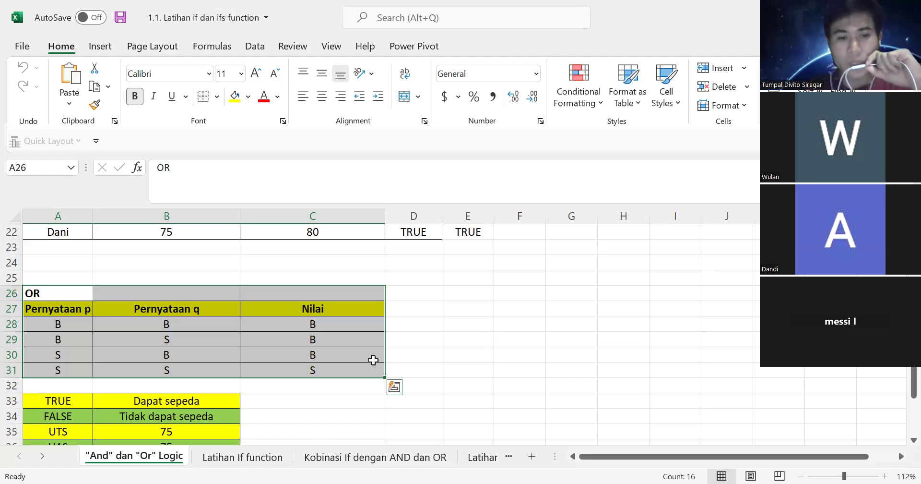
- Look through the Latihan If function sheet from the IF syntax and Nomor 1 to 3 down to the Laihan 1 exercise
{"action": "key", "text": "ctrl+Page_Down"}
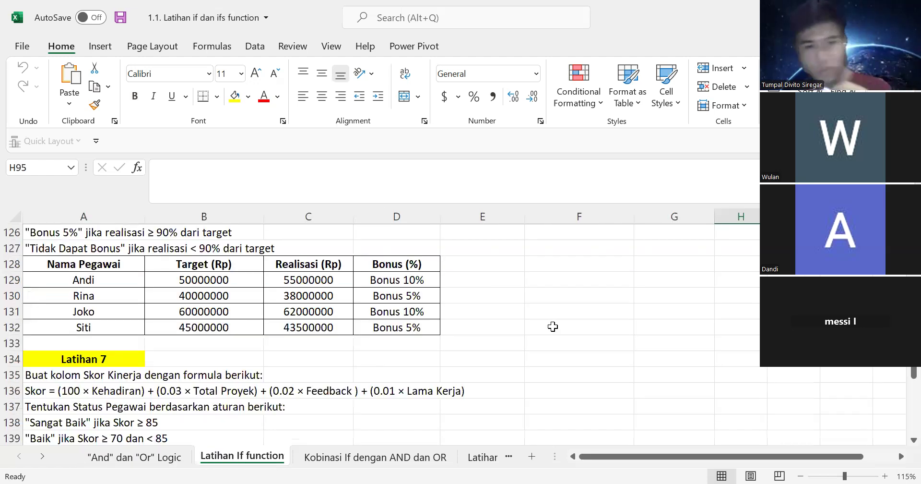
{"action": "scroll", "coordinate": [553, 326], "scroll_direction": "up", "scroll_amount": 5}
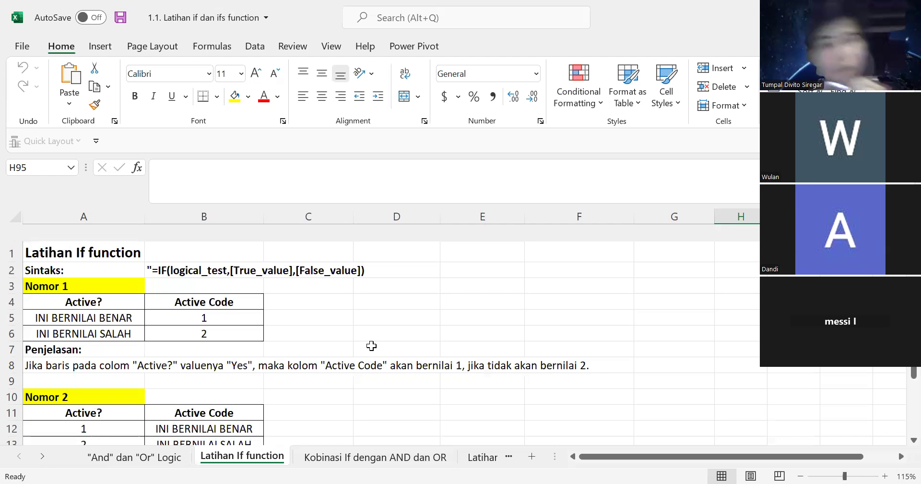
{"action": "scroll", "coordinate": [275, 298], "scroll_direction": "down", "scroll_amount": 1}
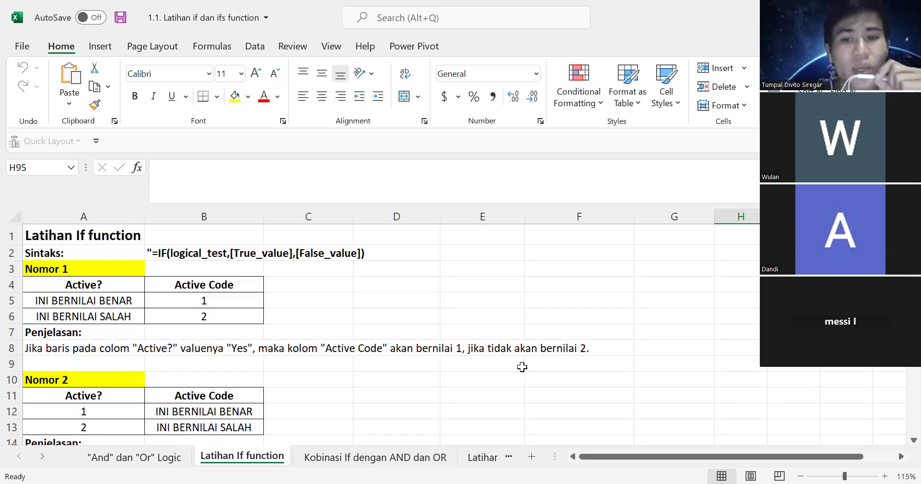
{"action": "scroll", "coordinate": [412, 359], "scroll_direction": "down", "scroll_amount": 5}
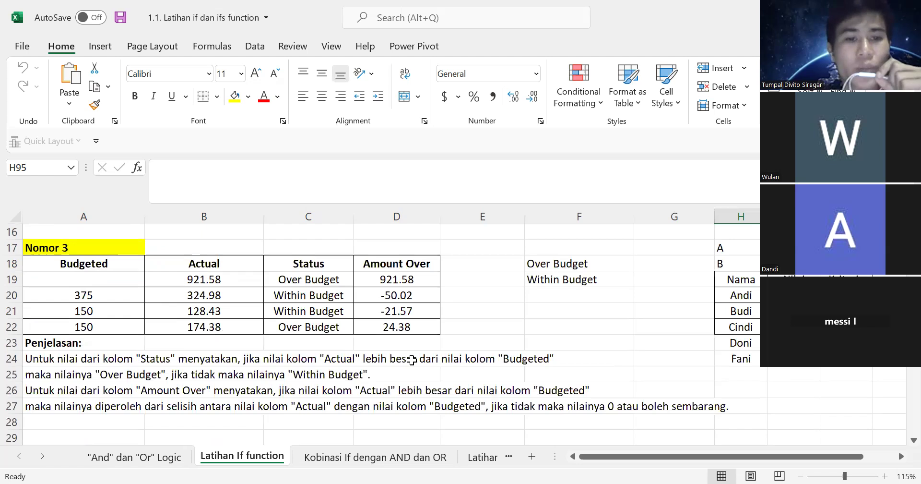
{"action": "scroll", "coordinate": [412, 359], "scroll_direction": "down", "scroll_amount": 5}
{"action": "scroll", "coordinate": [412, 360], "scroll_direction": "up", "scroll_amount": 1}
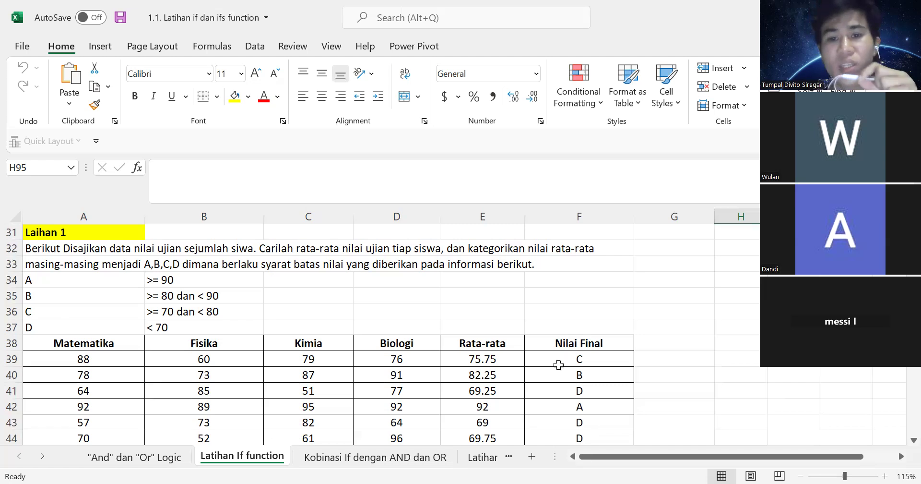
- Clear the Rata-rata and Nilai Final values in E39:F48 of the Laihan 1 table
{"action": "left_click_drag", "start_coordinate": [482, 358], "coordinate": [577, 439]}
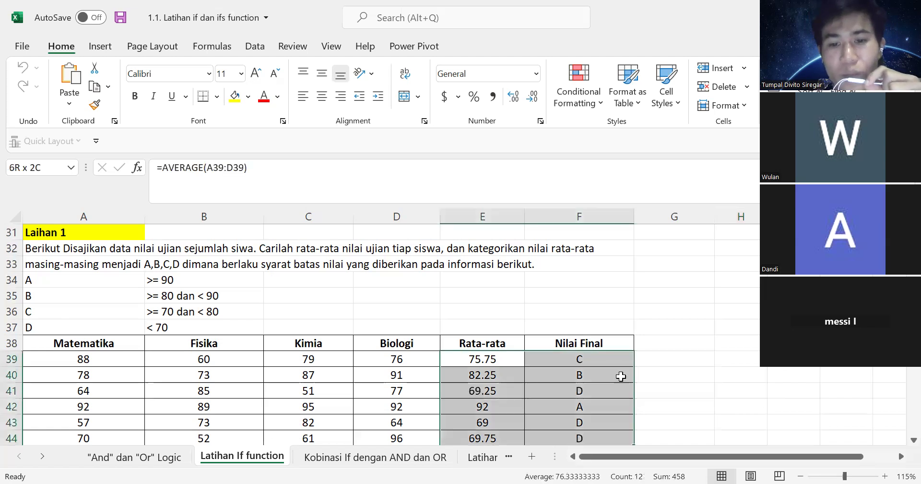
{"action": "scroll", "coordinate": [621, 376], "scroll_direction": "down", "scroll_amount": 2}
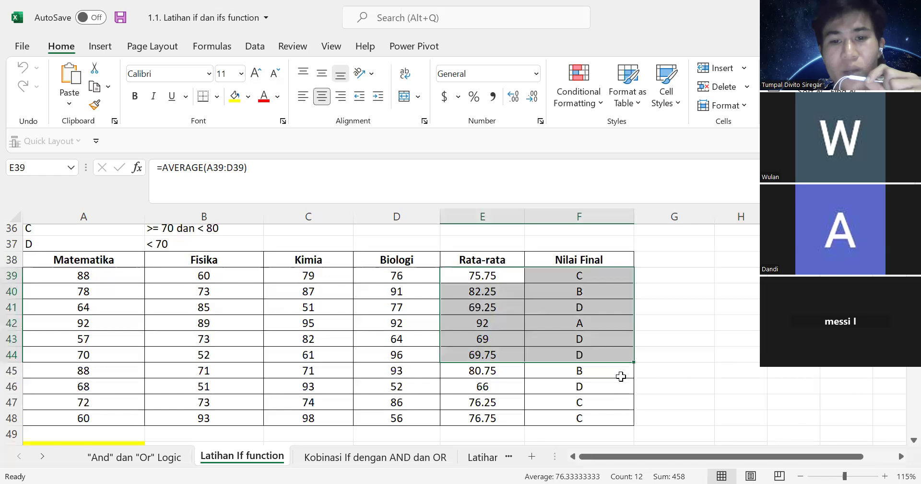
{"action": "left_click", "coordinate": [647, 324]}
{"action": "left_click_drag", "start_coordinate": [486, 277], "coordinate": [577, 418]}
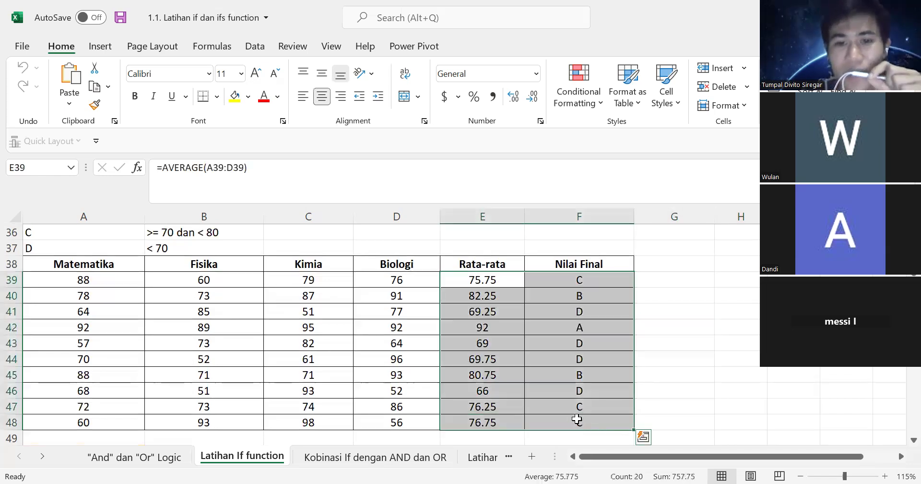
{"action": "key", "text": "Delete"}
{"action": "left_click", "coordinate": [719, 363]}
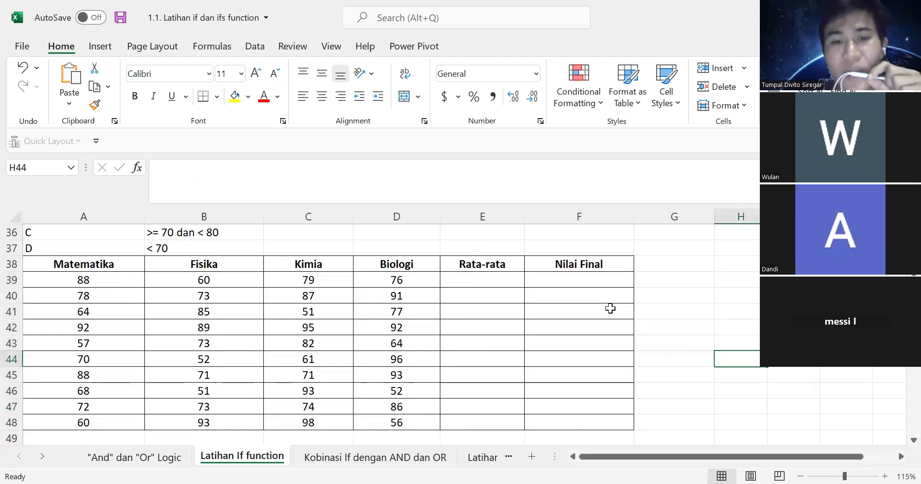
- Examine the grade limits and highlight the first student's four subject scores in A39:D39
{"action": "scroll", "coordinate": [197, 306], "scroll_direction": "up", "scroll_amount": 1}
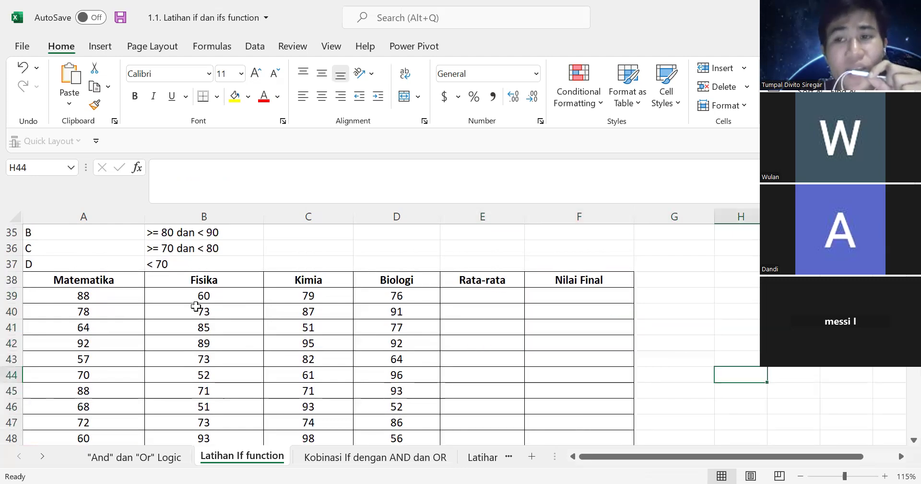
{"action": "scroll", "coordinate": [196, 307], "scroll_direction": "down", "scroll_amount": 1}
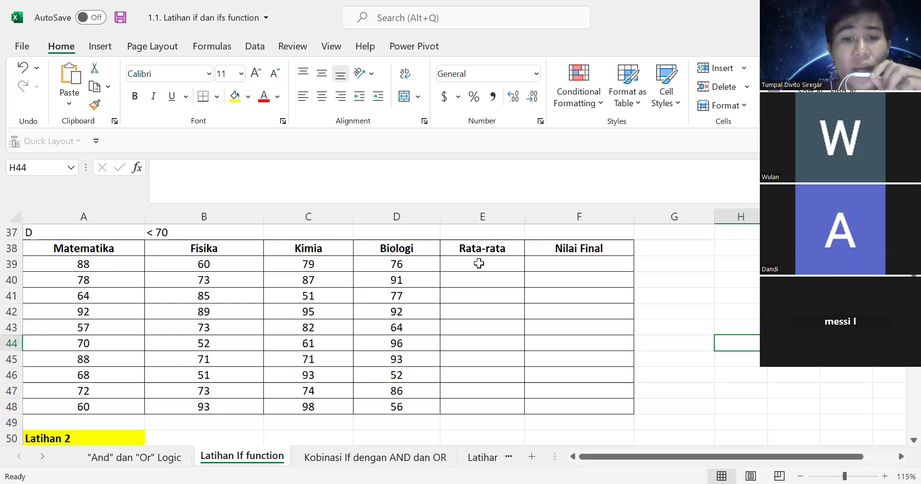
{"action": "left_click", "coordinate": [65, 265]}
{"action": "left_click_drag", "start_coordinate": [104, 261], "coordinate": [410, 271]}
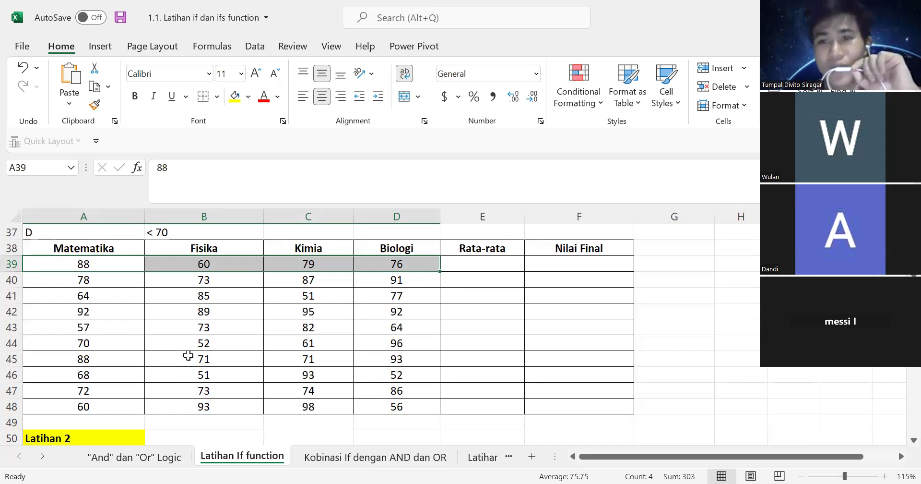
- Calculate the first student's average in E39 with the formula =(A39+B39+C39+D39)/4
{"action": "left_click", "coordinate": [478, 266]}
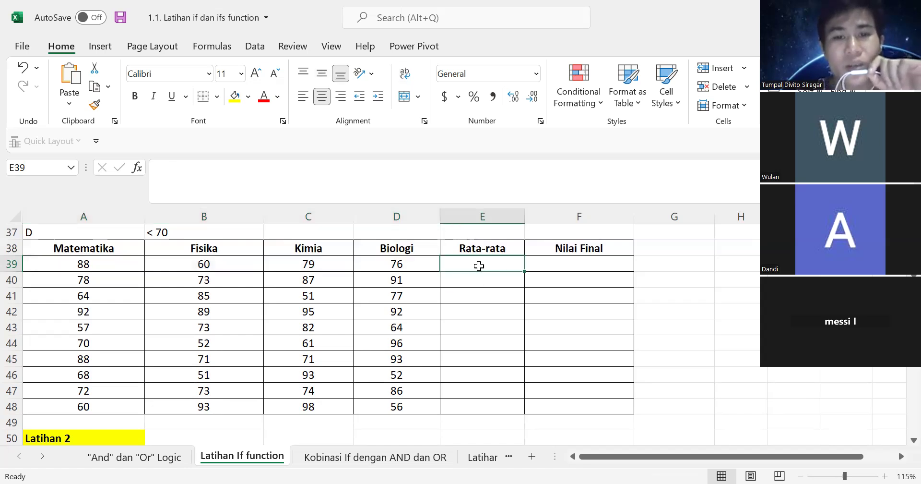
{"action": "type", "text": "="}
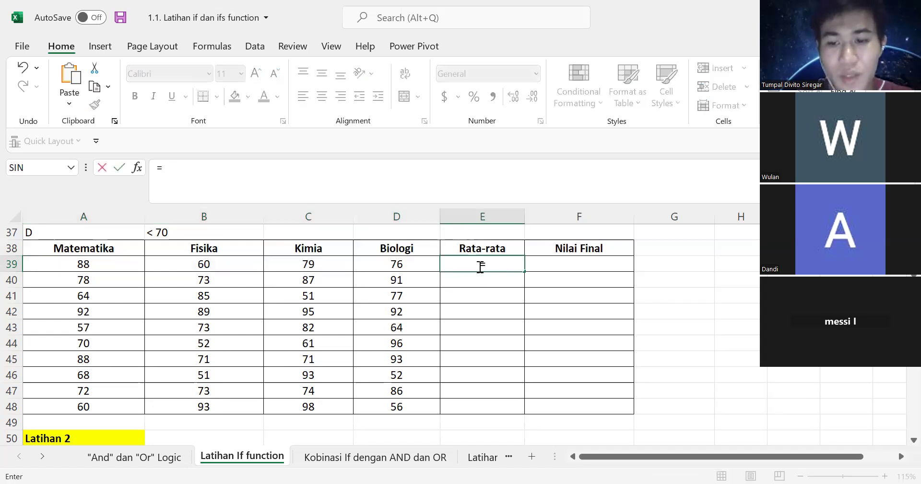
{"action": "key", "text": "BackSpace"}
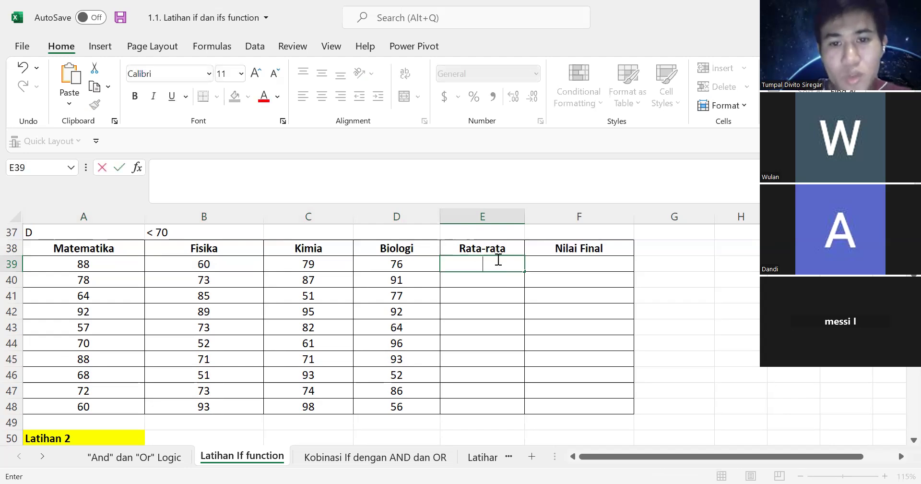
{"action": "type", "text": "="}
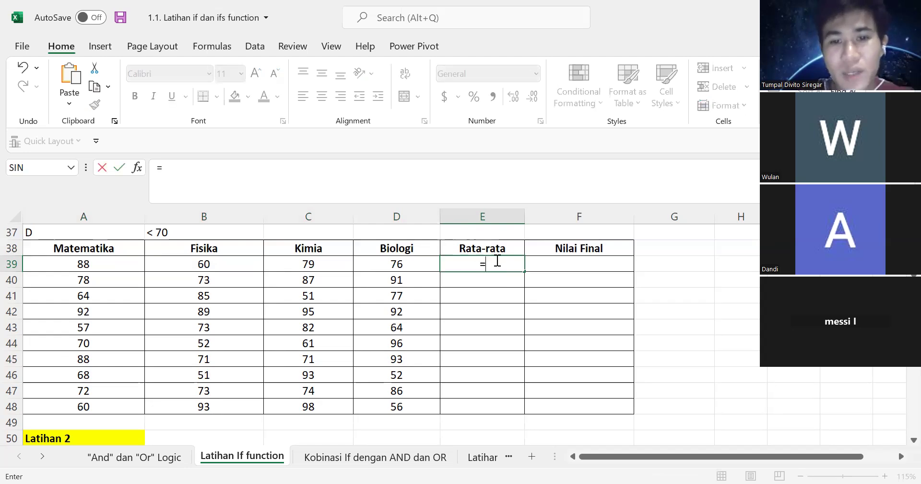
{"action": "type", "text": "("}
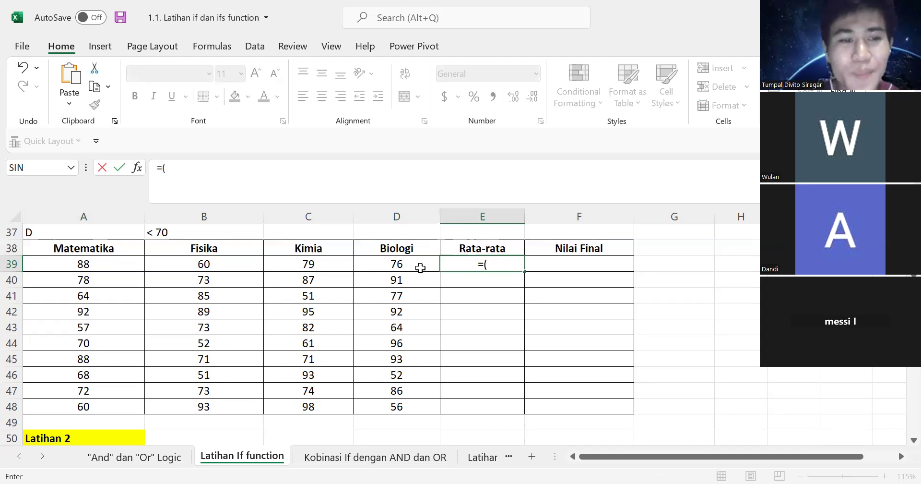
{"action": "left_click", "coordinate": [115, 265]}
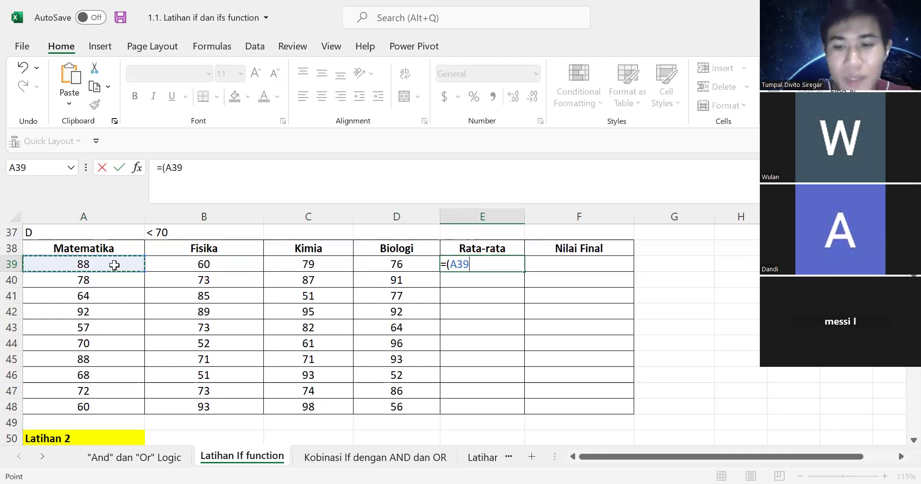
{"action": "type", "text": "+"}
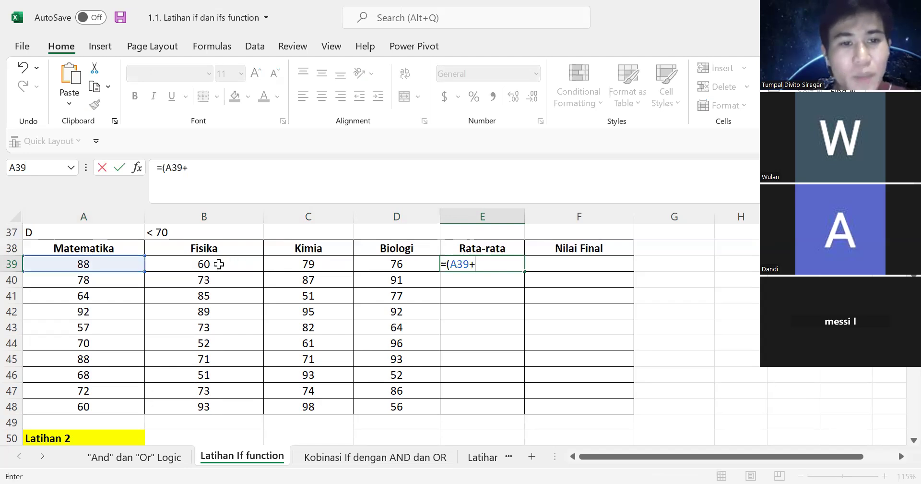
{"action": "left_click", "coordinate": [219, 264]}
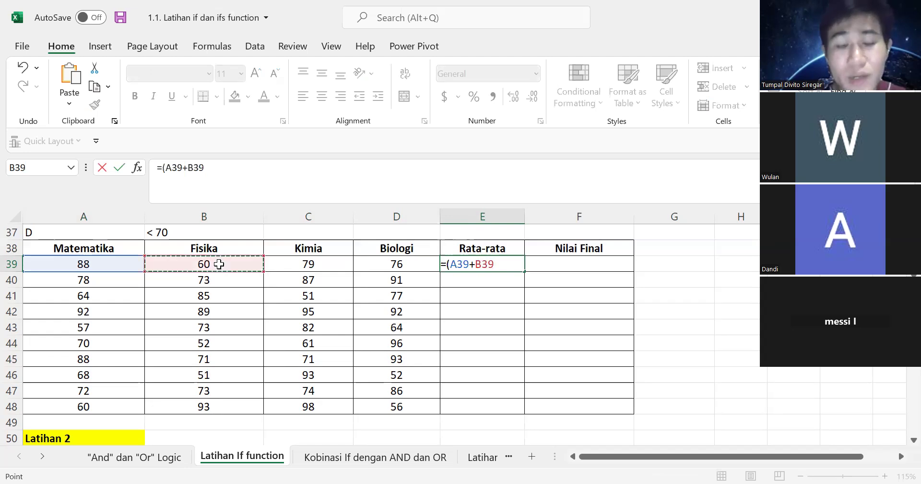
{"action": "type", "text": "+"}
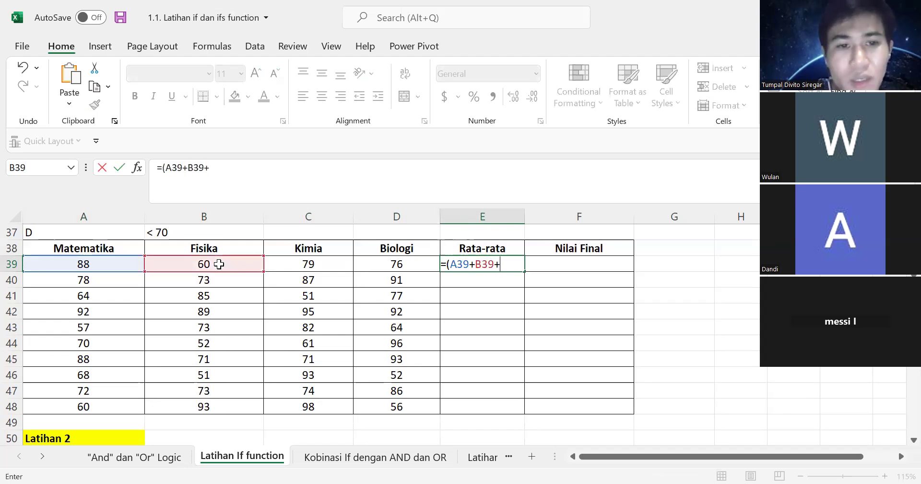
{"action": "left_click", "coordinate": [319, 265]}
{"action": "type", "text": "+"}
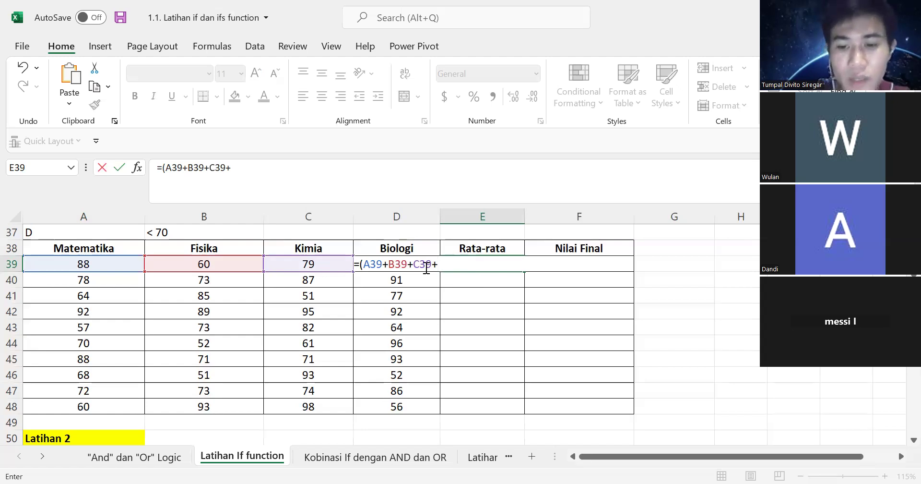
{"action": "type", "text": "D39)"}
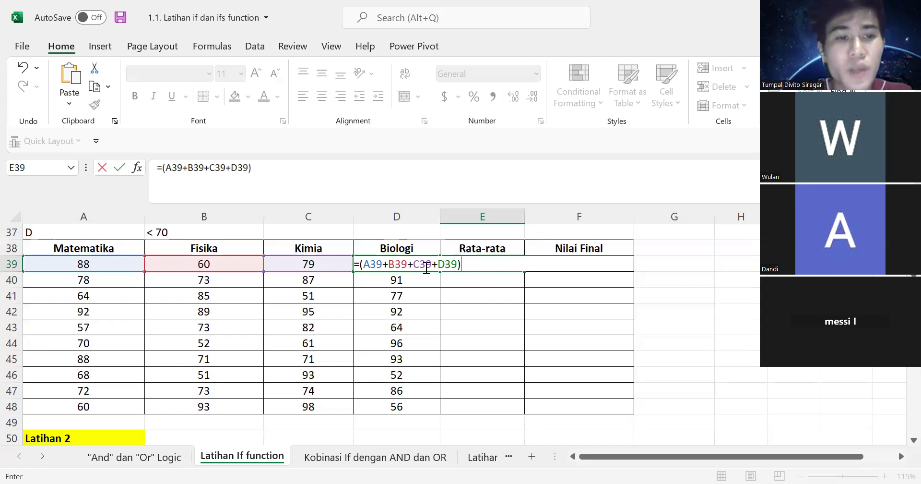
{"action": "type", "text": "/4"}
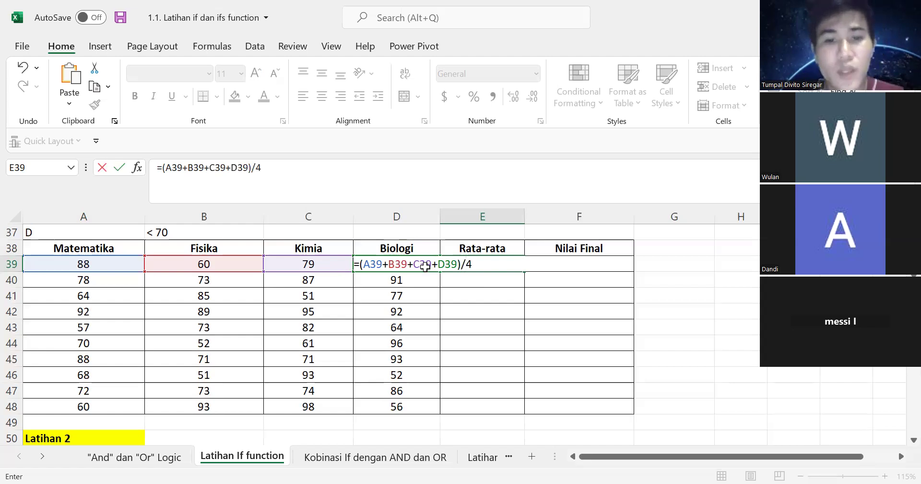
{"action": "key", "text": "Return"}
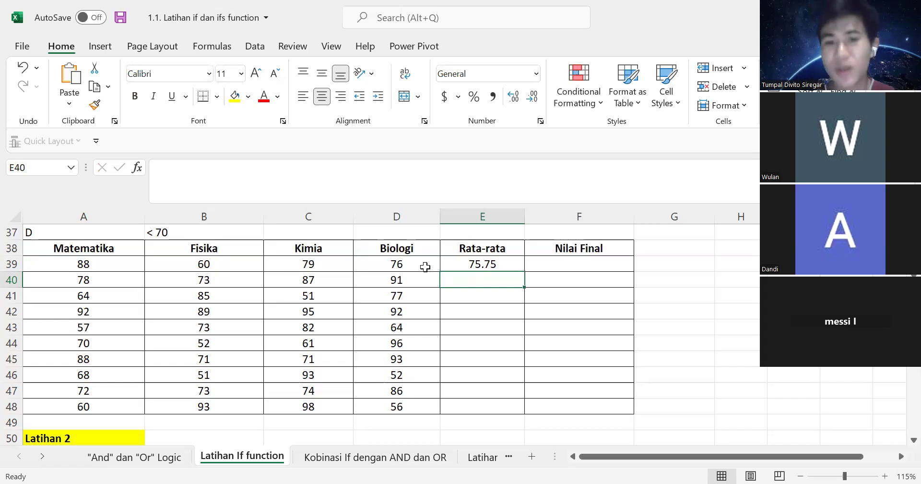
- Delete the manually summed average formula from cell E39
{"action": "left_click", "coordinate": [505, 264]}
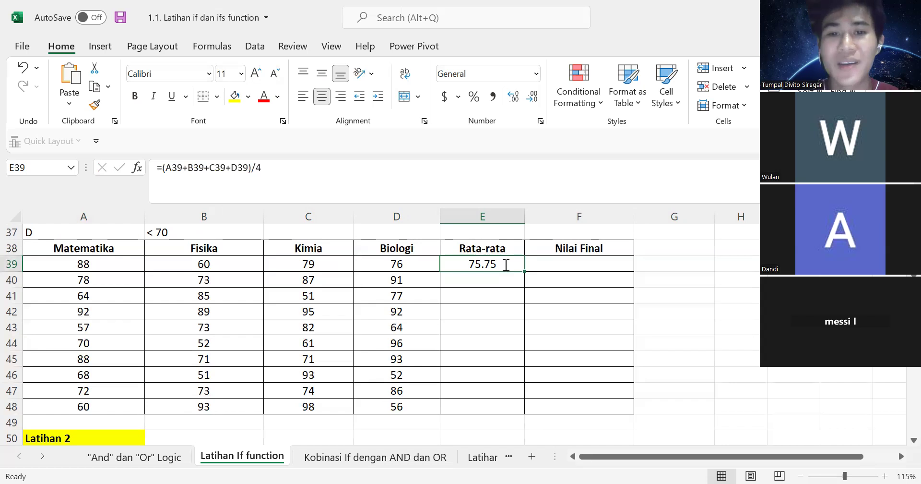
{"action": "key", "text": "BackSpace"}
{"action": "key", "text": "Return"}
- Calculate the first student's average in E39 with the formula =AVERAGE(A39:D39)
{"action": "left_click", "coordinate": [505, 262]}
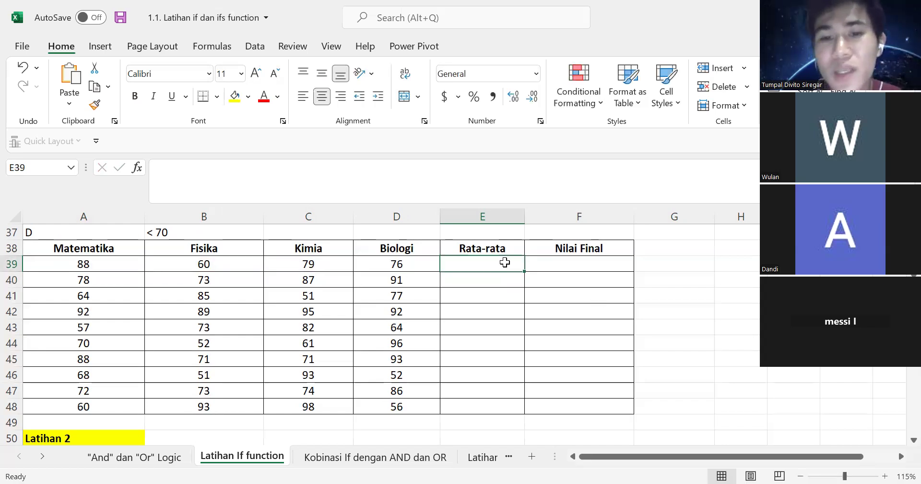
{"action": "type", "text": "="}
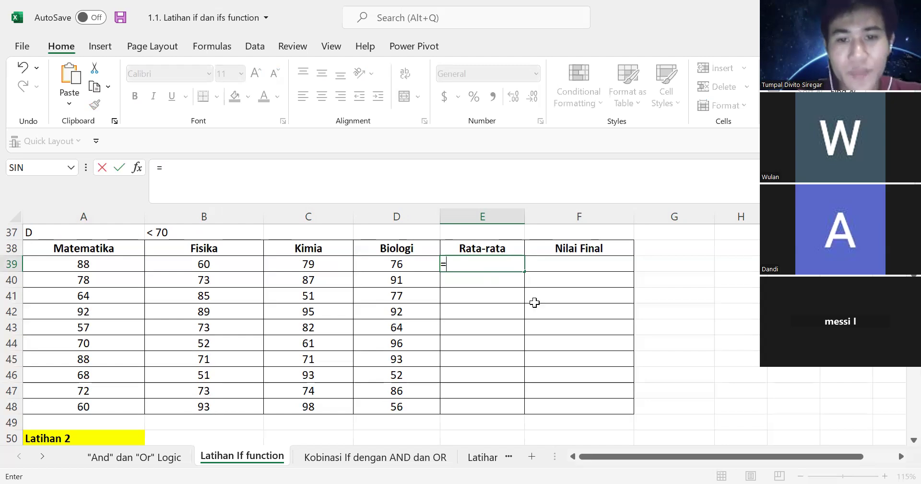
{"action": "type", "text": "AVERAGE"}
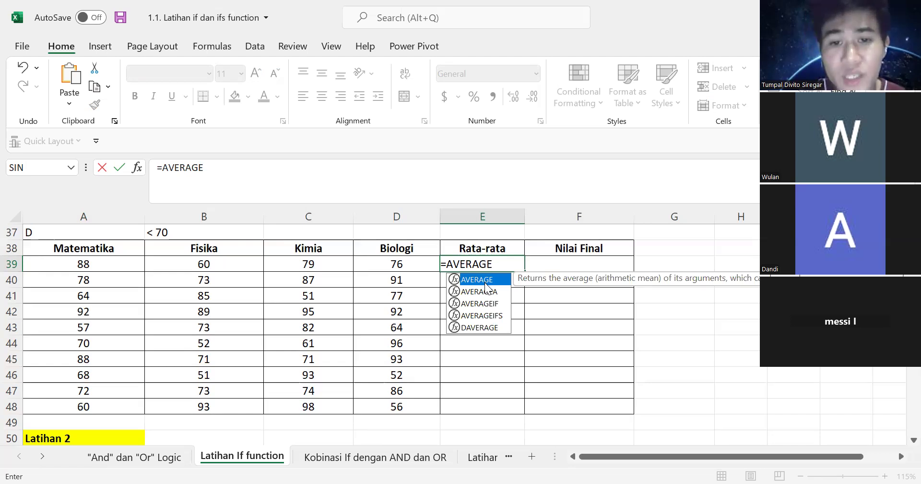
{"action": "type", "text": "("}
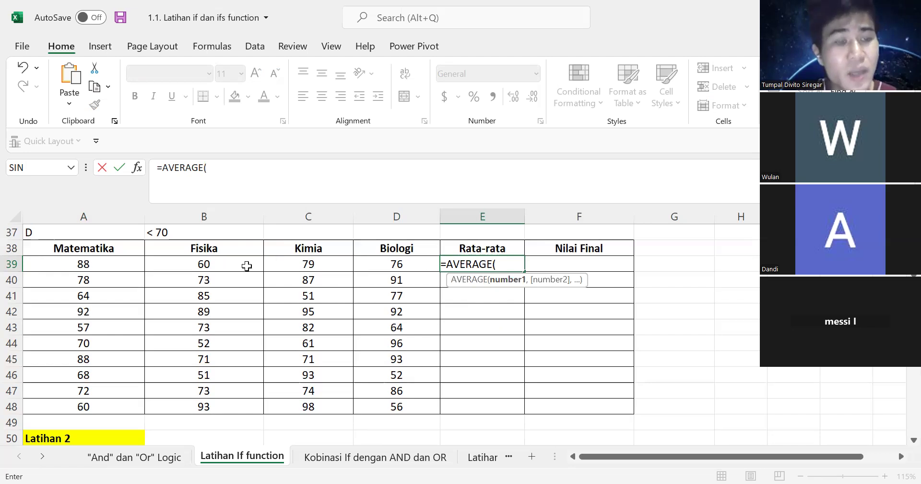
{"action": "key", "text": "Home"}
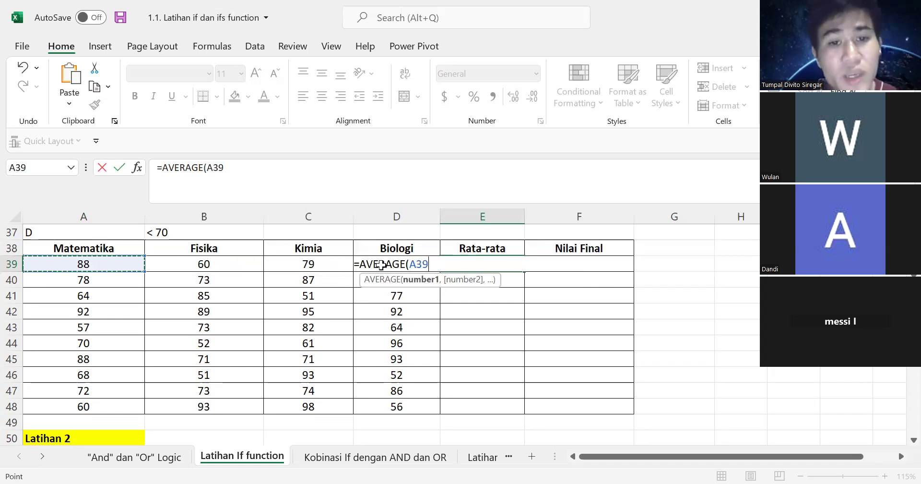
{"action": "key", "text": "shift+Right"}
{"action": "key", "text": "shift+Right"}
{"action": "key", "text": "shift+Right"}
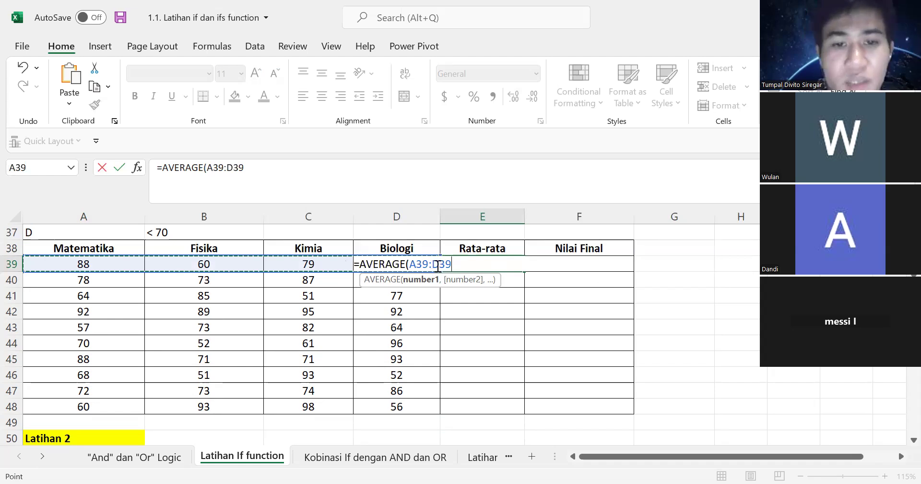
{"action": "type", "text": ")"}
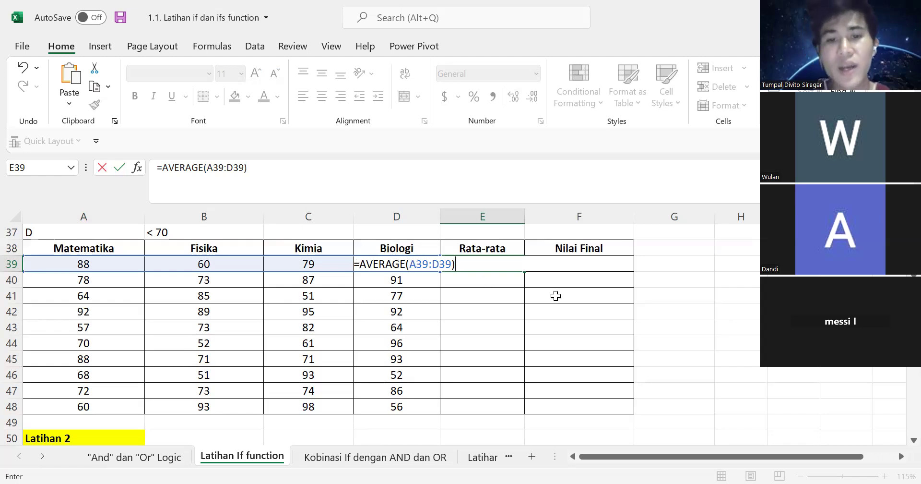
{"action": "key", "text": "Return"}
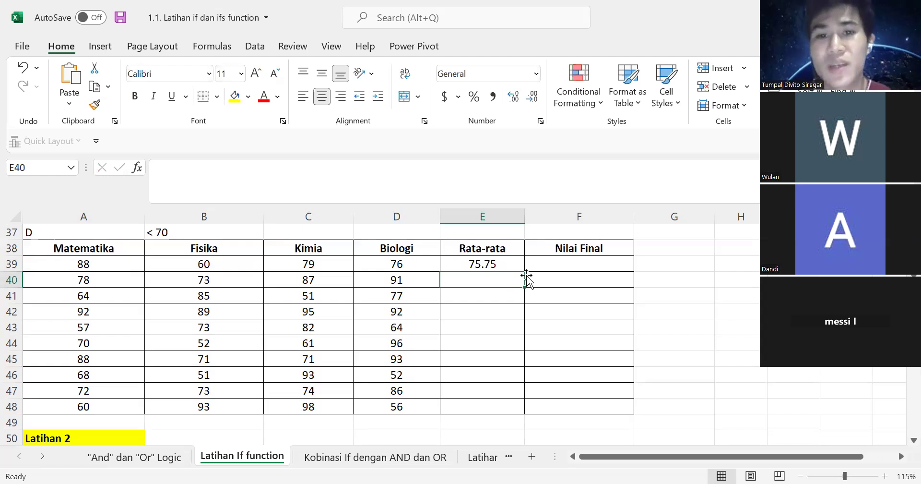
- Fill the average formula from E39 down to E48 and check the copied formulas in E40 and E41
{"action": "left_click", "coordinate": [502, 263]}
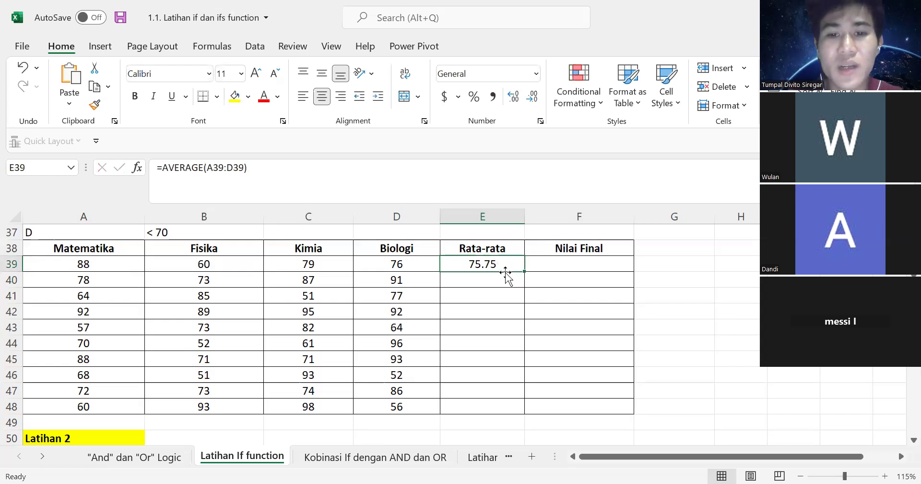
{"action": "scroll", "coordinate": [585, 268], "scroll_direction": "up", "scroll_amount": 4, "text": "ctrl"}
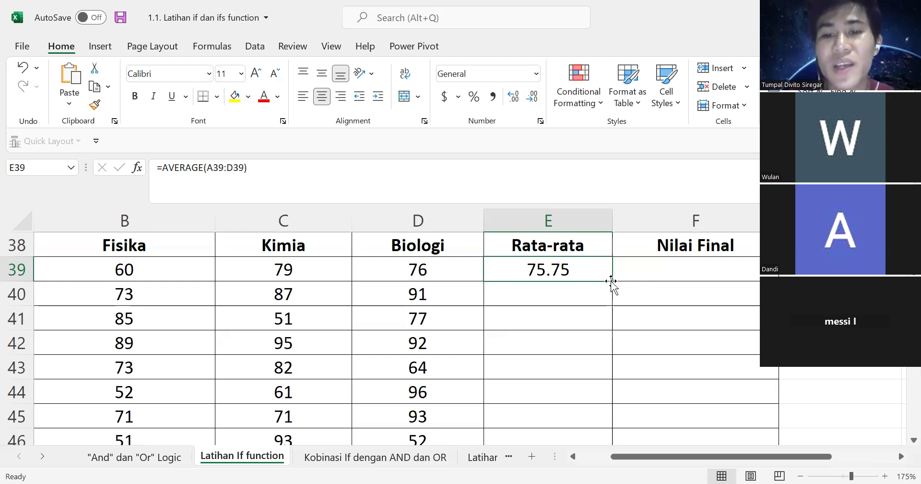
{"action": "double_click", "coordinate": [612, 281]}
{"action": "scroll", "coordinate": [611, 280], "scroll_direction": "down", "scroll_amount": 1}
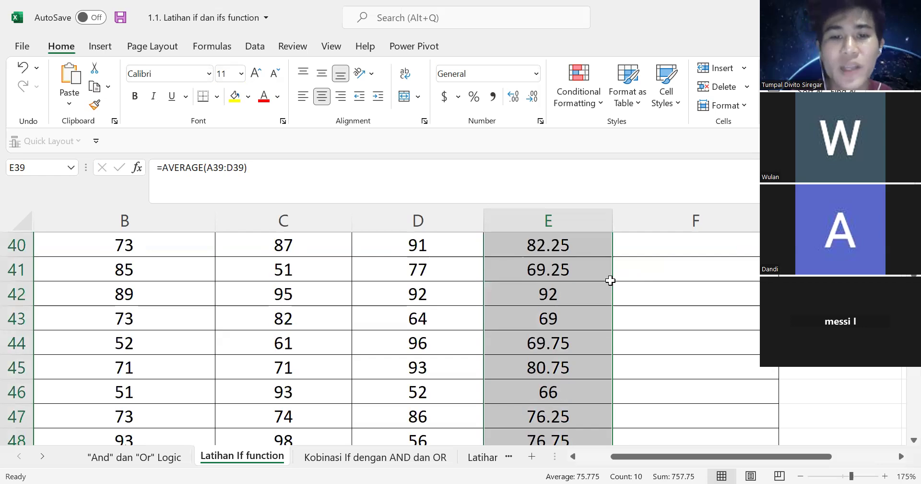
{"action": "scroll", "coordinate": [610, 280], "scroll_direction": "down", "scroll_amount": 3}
{"action": "scroll", "coordinate": [509, 291], "scroll_direction": "up", "scroll_amount": 1}
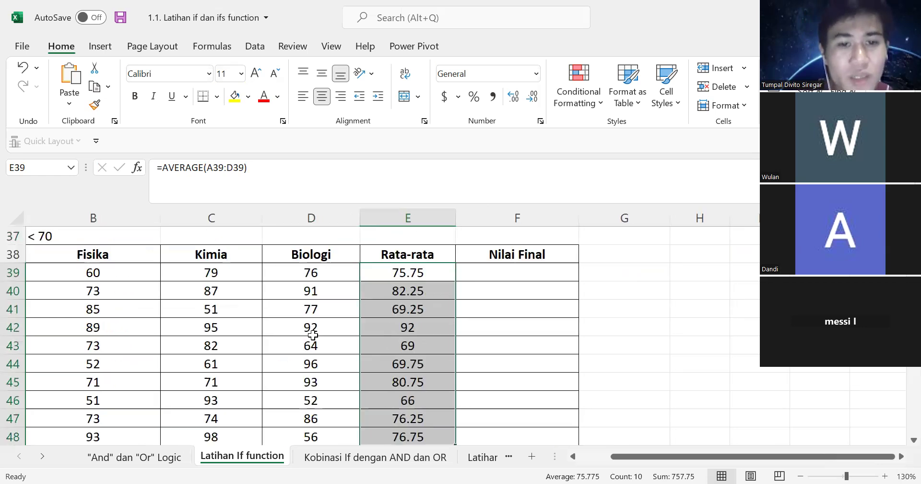
{"action": "left_click", "coordinate": [476, 316]}
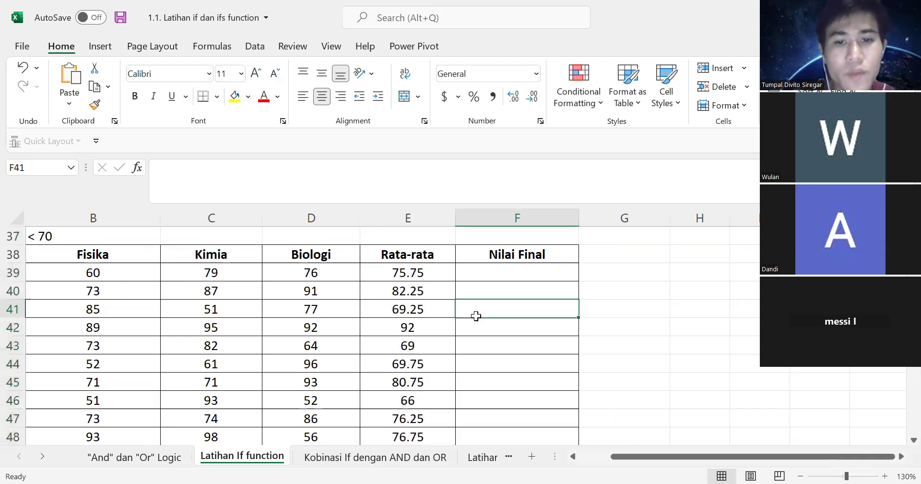
{"action": "scroll", "coordinate": [476, 316], "scroll_direction": "down", "scroll_amount": 2}
{"action": "left_click_drag", "start_coordinate": [80, 291], "coordinate": [461, 292]}
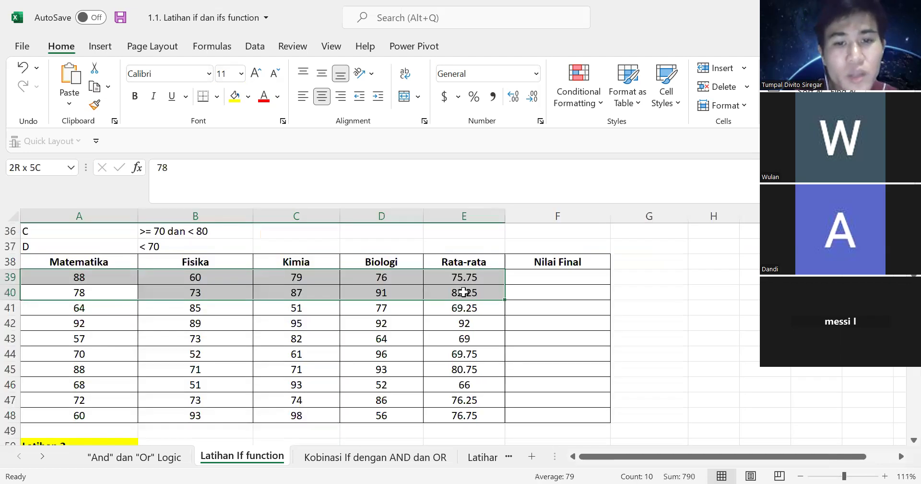
{"action": "left_click", "coordinate": [464, 293]}
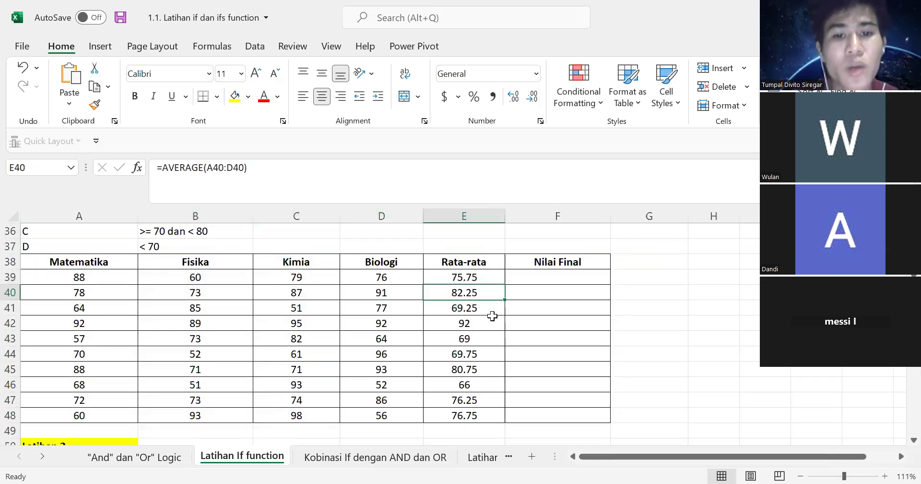
{"action": "key", "text": "Down"}
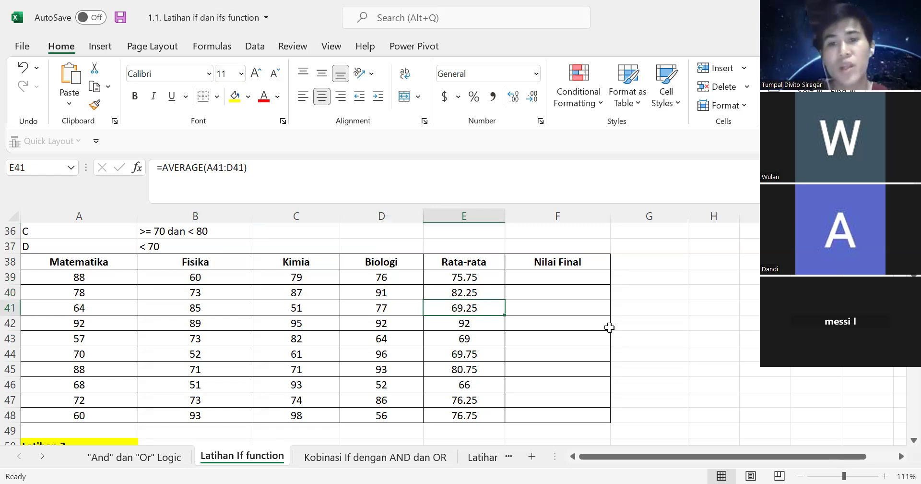
- Enter the label "Rumus Rata-rata" in cell H38, beside the scores table
{"action": "scroll", "coordinate": [609, 327], "scroll_direction": "right", "scroll_amount": 2}
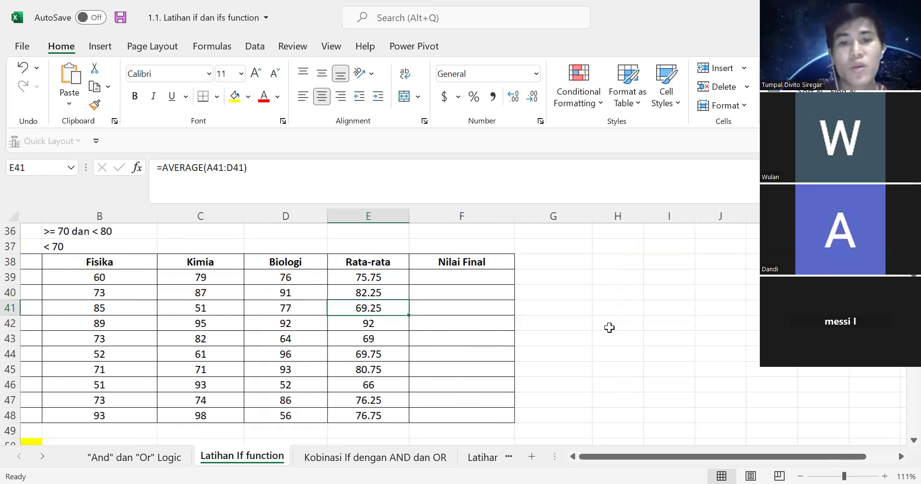
{"action": "left_click", "coordinate": [606, 268]}
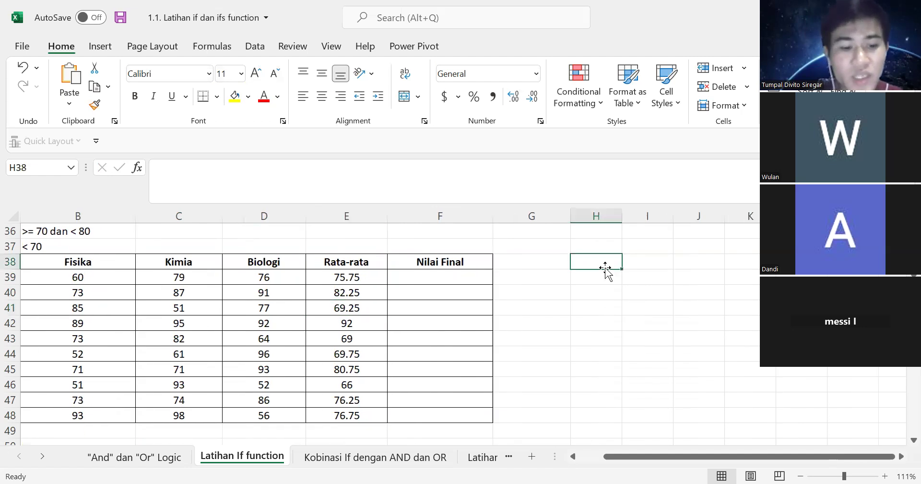
{"action": "type", "text": "Rumus Rata-rata"}
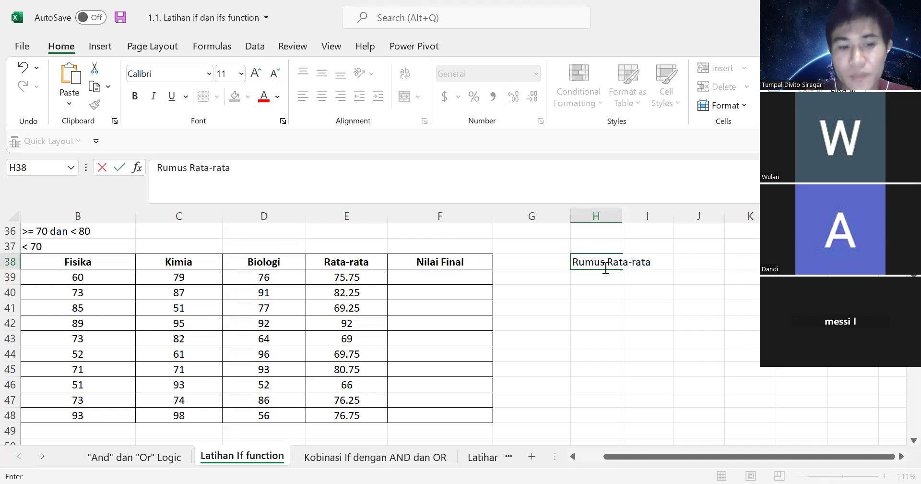
{"action": "key", "text": "Return"}
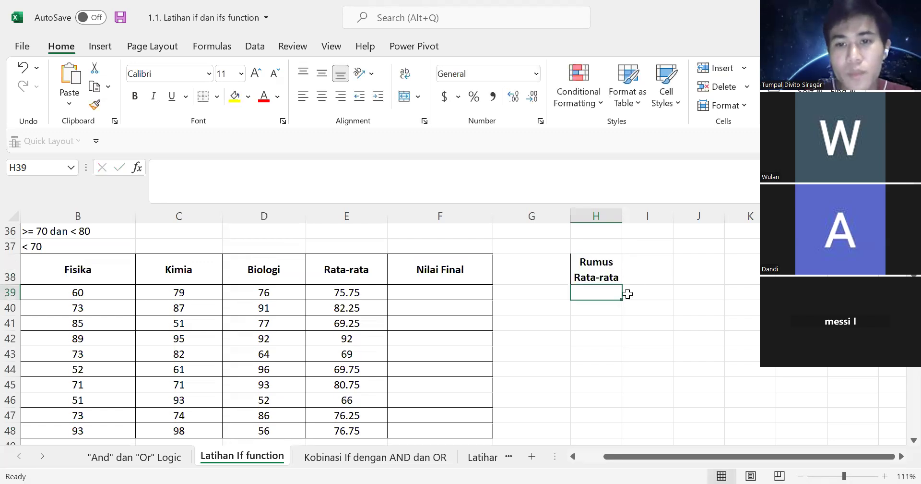
{"action": "double_click", "coordinate": [607, 277]}
{"action": "left_click_drag", "start_coordinate": [575, 276], "coordinate": [624, 289]}
{"action": "key", "text": "BackSpace"}
{"action": "key", "text": "BackSpace"}
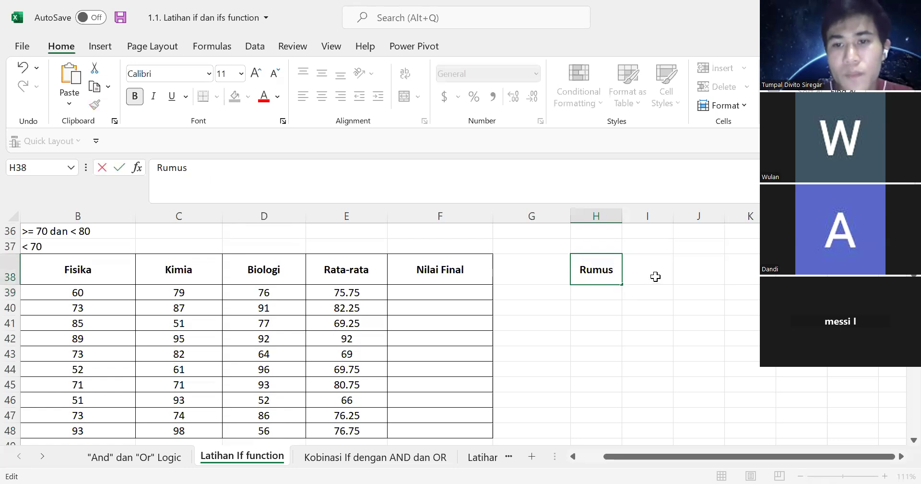
{"action": "left_click", "coordinate": [655, 277]}
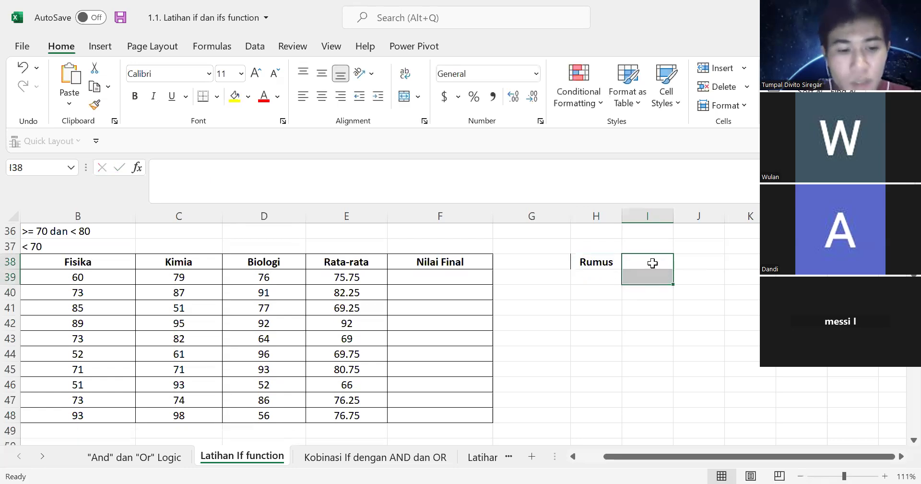
{"action": "left_click", "coordinate": [653, 263]}
{"action": "type", "text": "Ra"}
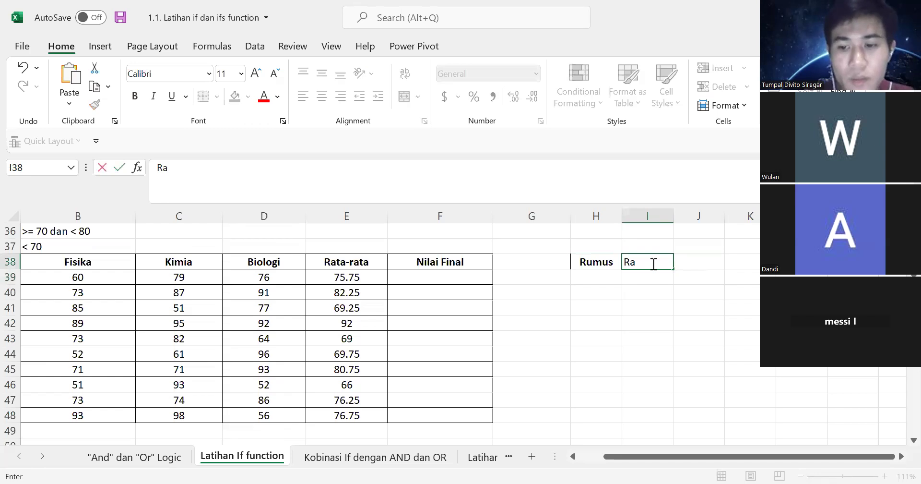
{"action": "key", "text": "Escape"}
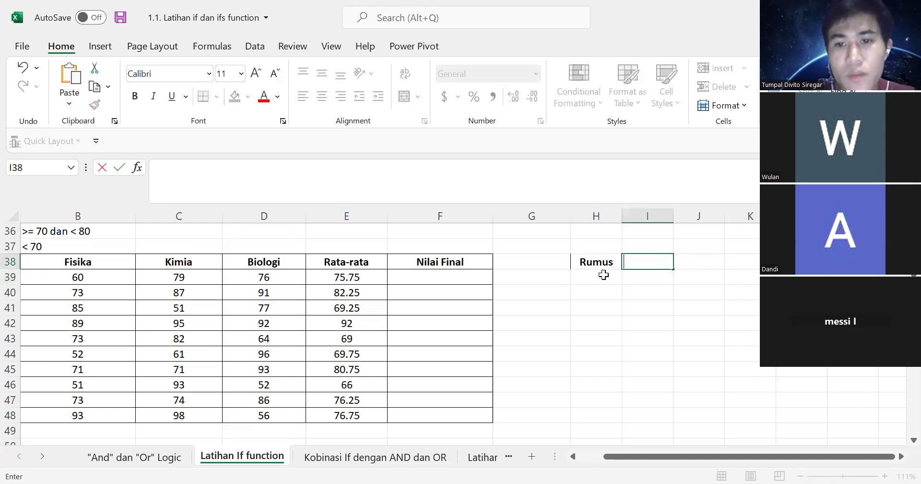
{"action": "left_click", "coordinate": [601, 271]}
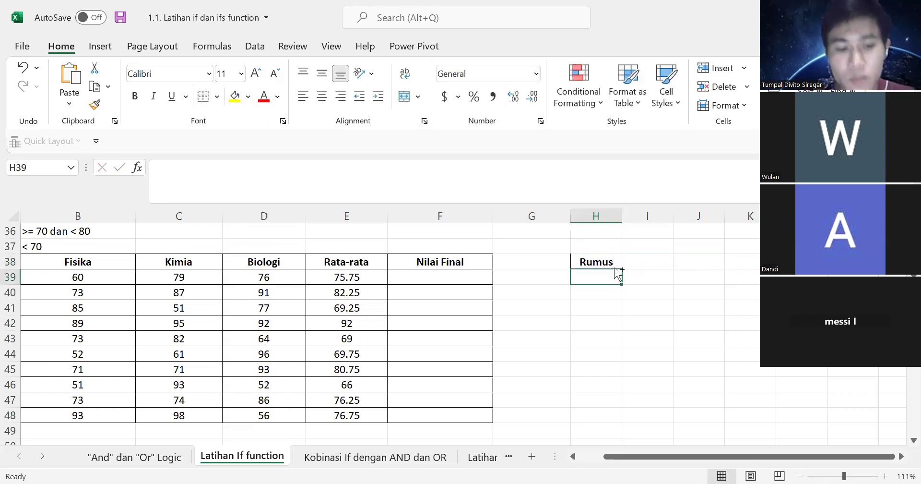
{"action": "key", "text": "ctrl+z"}
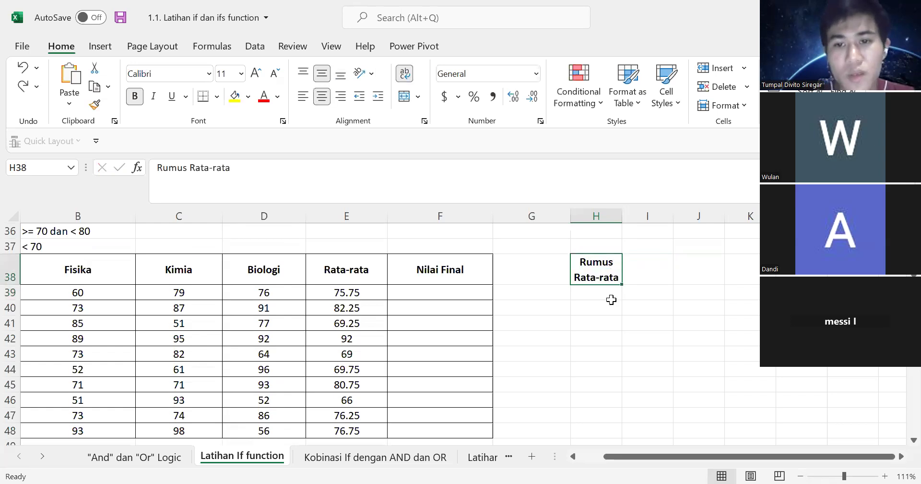
- Enter the function name AVERAGE as text in H39, under the Rumus Rata-rata label
{"action": "left_click", "coordinate": [612, 292]}
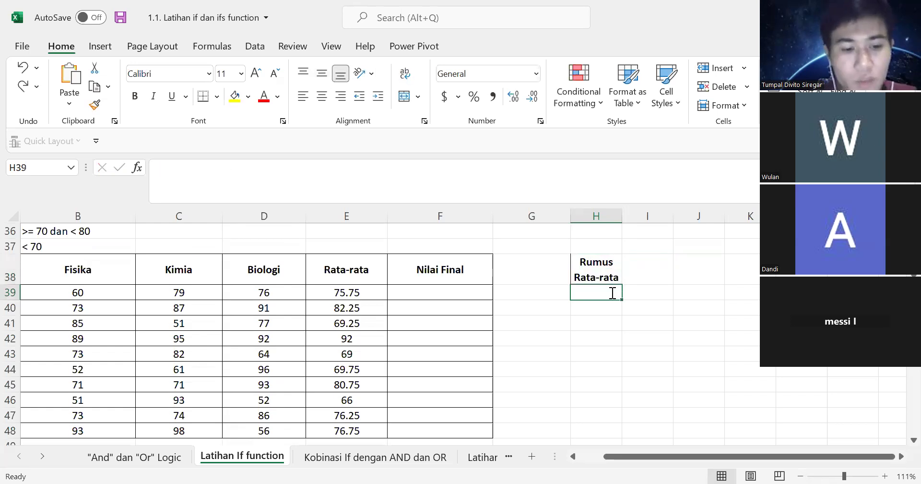
{"action": "type", "text": "AVA"}
{"action": "type", "text": "RE"}
{"action": "type", "text": "G"}
{"action": "key", "text": "BackSpace"}
{"action": "key", "text": "BackSpace"}
{"action": "key", "text": "BackSpace"}
{"action": "key", "text": "BackSpace"}
{"action": "type", "text": "ERAGE"}
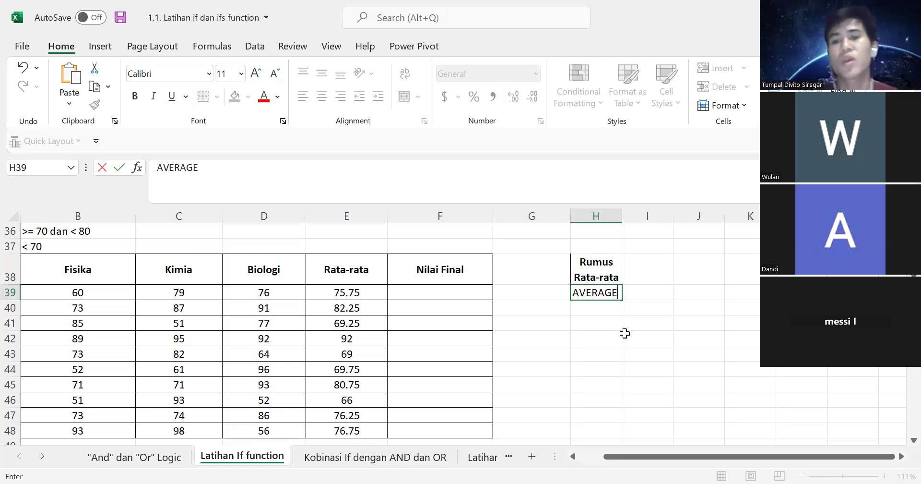
{"action": "left_click", "coordinate": [623, 333]}
{"action": "left_click", "coordinate": [589, 271]}
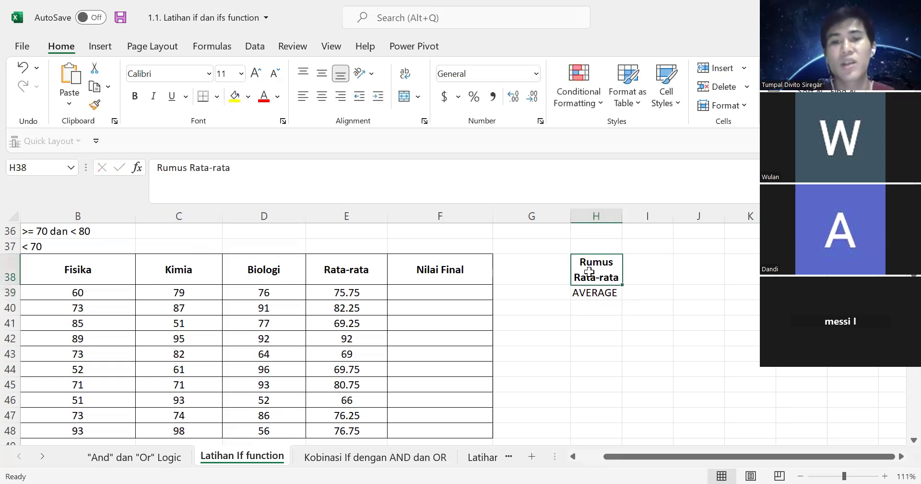
{"action": "left_click", "coordinate": [604, 305], "text": "shift"}
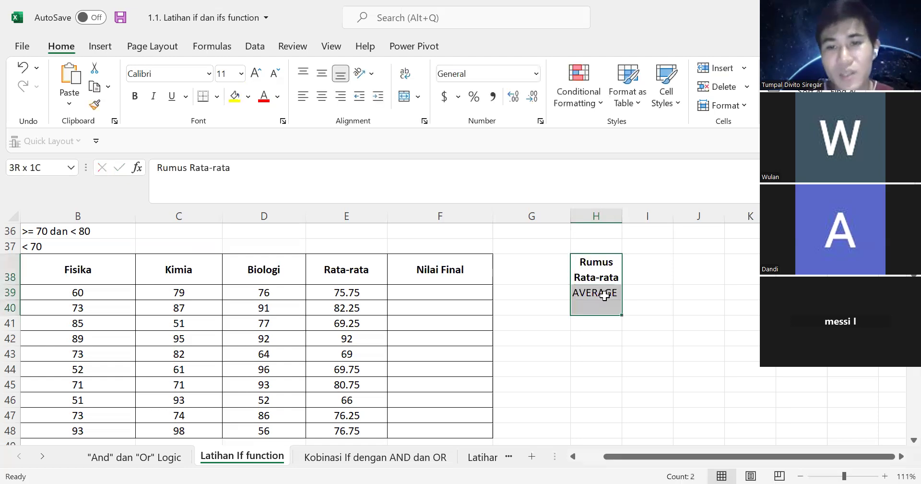
{"action": "left_click", "coordinate": [666, 330]}
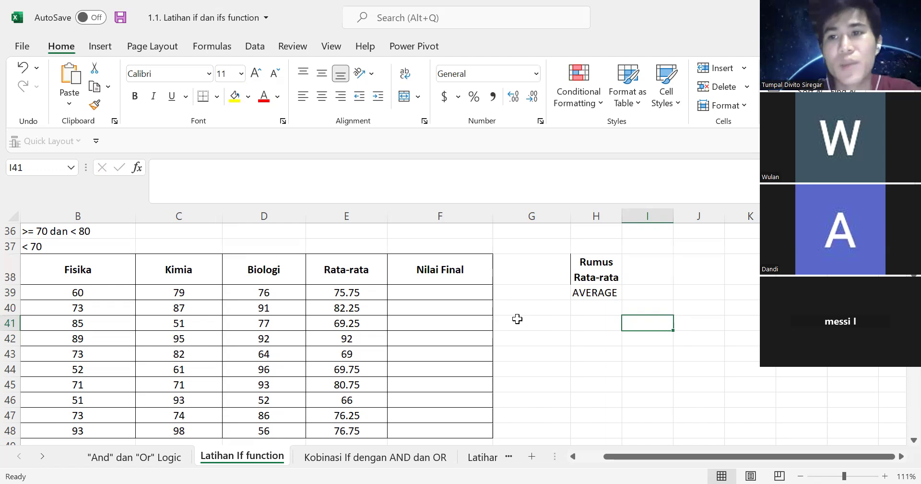
- Examine the A–D grade limits in A34:B37 and select the first student's Nilai Final cell, F39
{"action": "scroll", "coordinate": [518, 319], "scroll_direction": "up", "scroll_amount": 2}
{"action": "scroll", "coordinate": [537, 253], "scroll_direction": "left", "scroll_amount": 1}
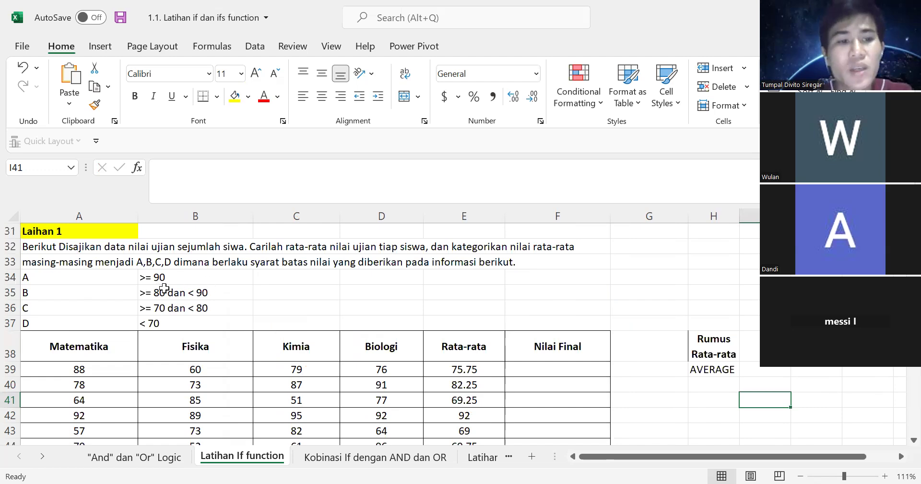
{"action": "left_click_drag", "start_coordinate": [79, 276], "coordinate": [181, 323]}
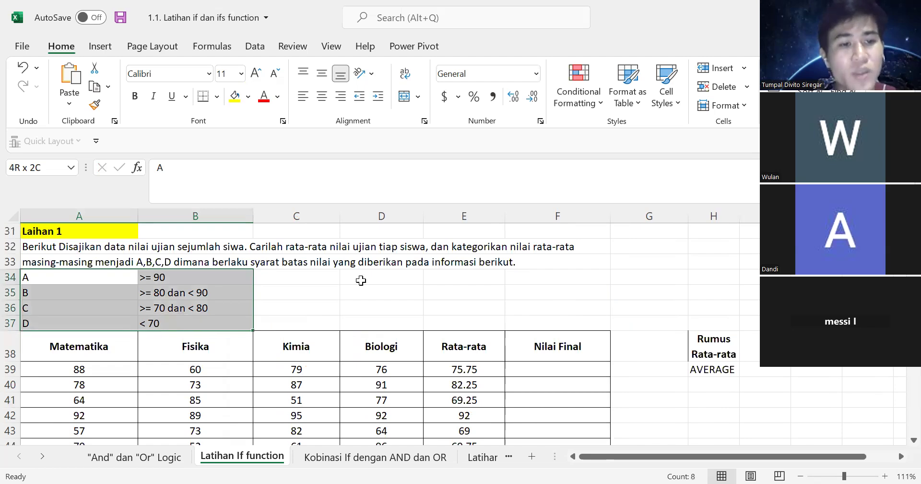
{"action": "left_click_drag", "start_coordinate": [361, 280], "coordinate": [186, 293]}
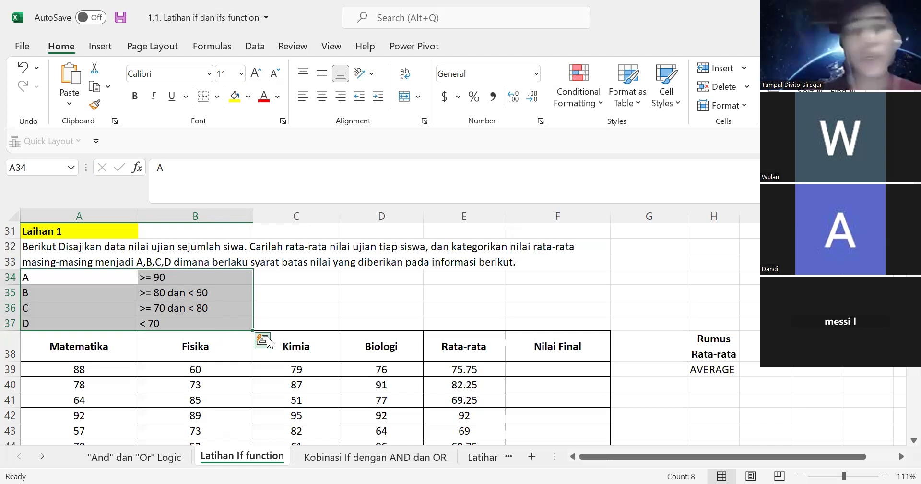
{"action": "left_click", "coordinate": [586, 376]}
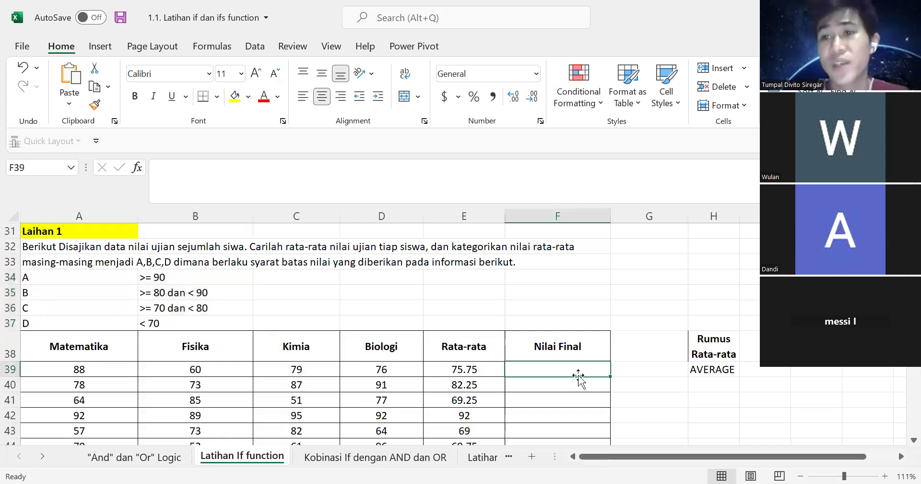
- Begin an IF formula in F39 that tests whether the average in E39 is >=90, up to its true-result argument
{"action": "scroll", "coordinate": [579, 377], "scroll_direction": "down", "scroll_amount": 1}
{"action": "scroll", "coordinate": [578, 377], "scroll_direction": "right", "scroll_amount": 1}
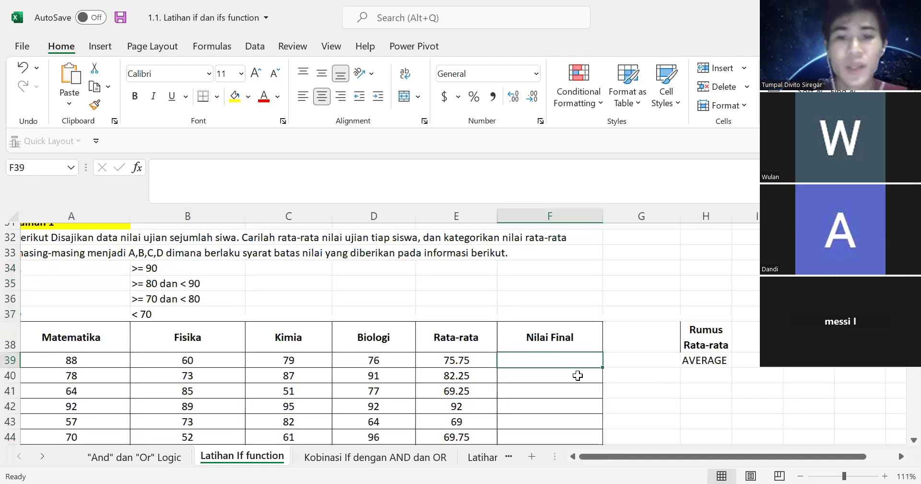
{"action": "scroll", "coordinate": [578, 375], "scroll_direction": "down", "scroll_amount": 1}
{"action": "scroll", "coordinate": [578, 376], "scroll_direction": "left", "scroll_amount": 1}
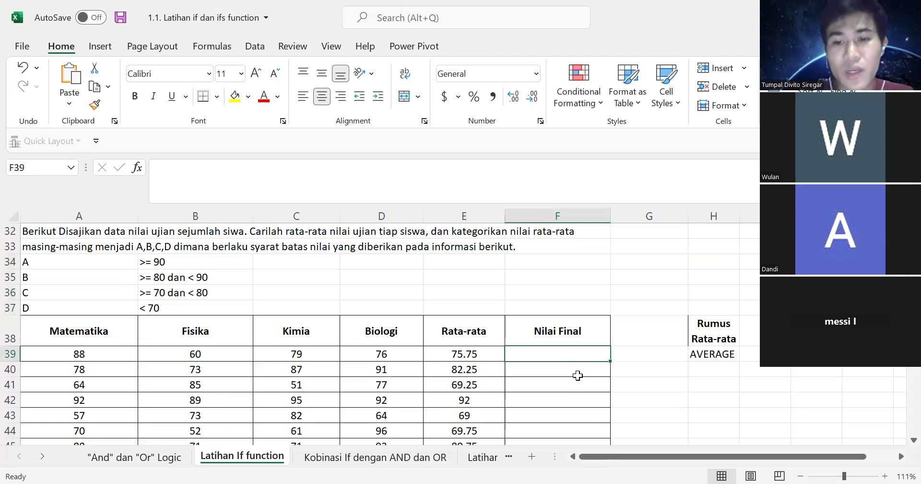
{"action": "type", "text": "="}
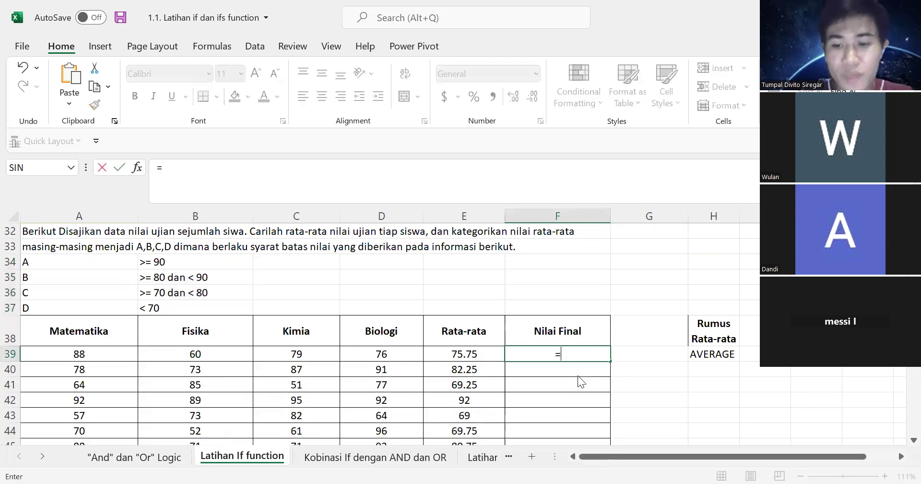
{"action": "type", "text": "IF("}
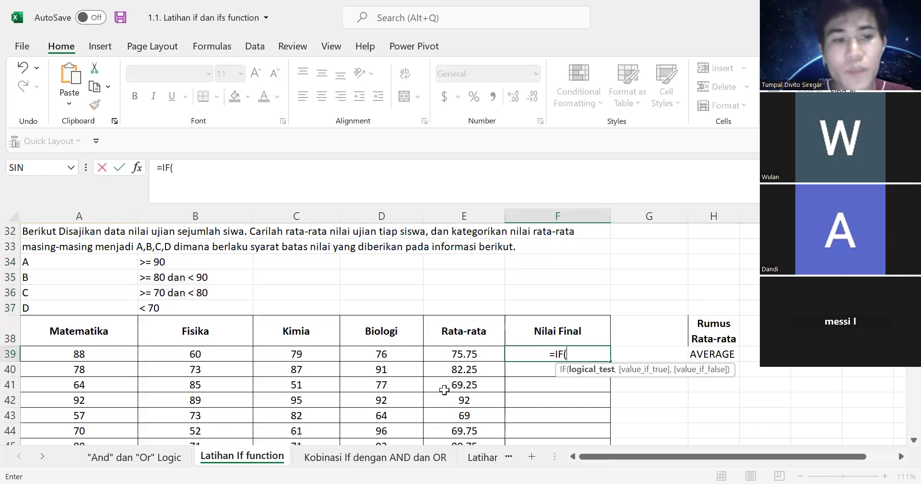
{"action": "left_click", "coordinate": [474, 354]}
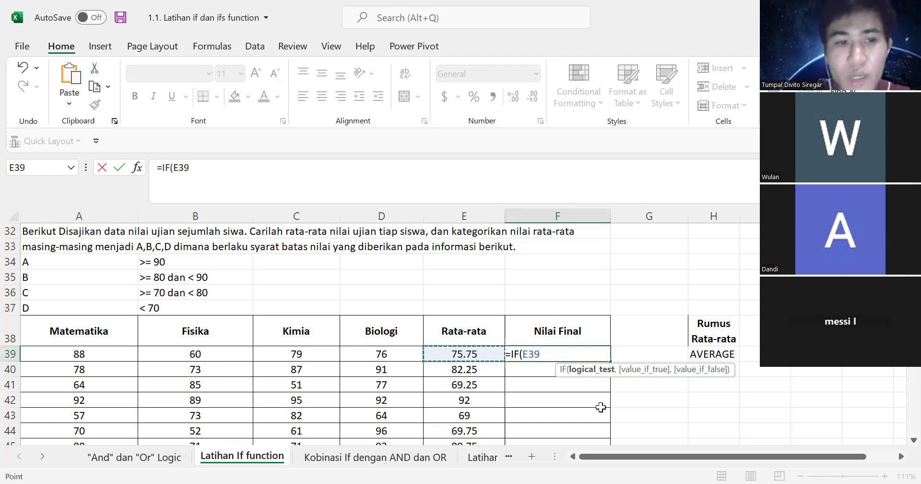
{"action": "type", "text": ">="}
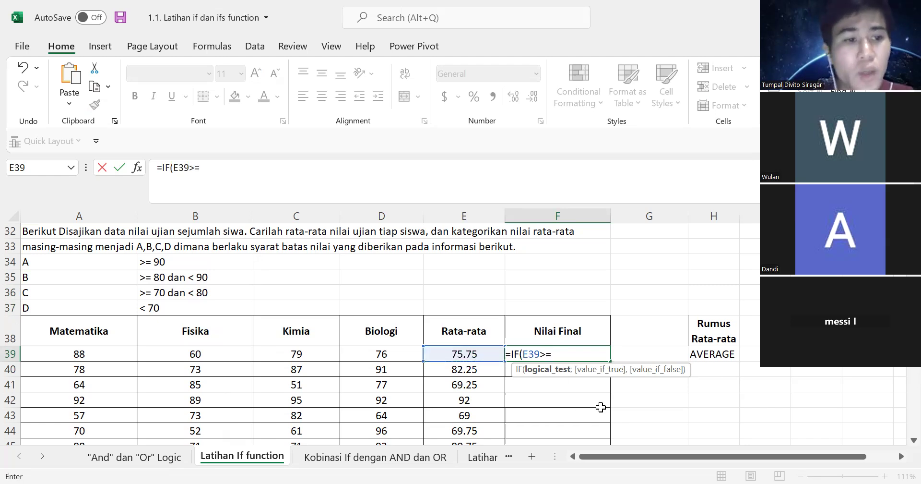
{"action": "type", "text": "90"}
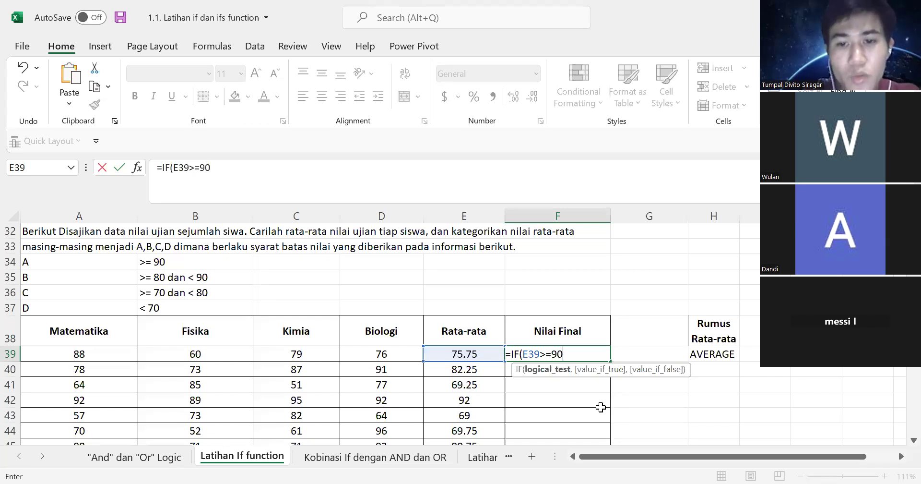
{"action": "type", "text": ","}
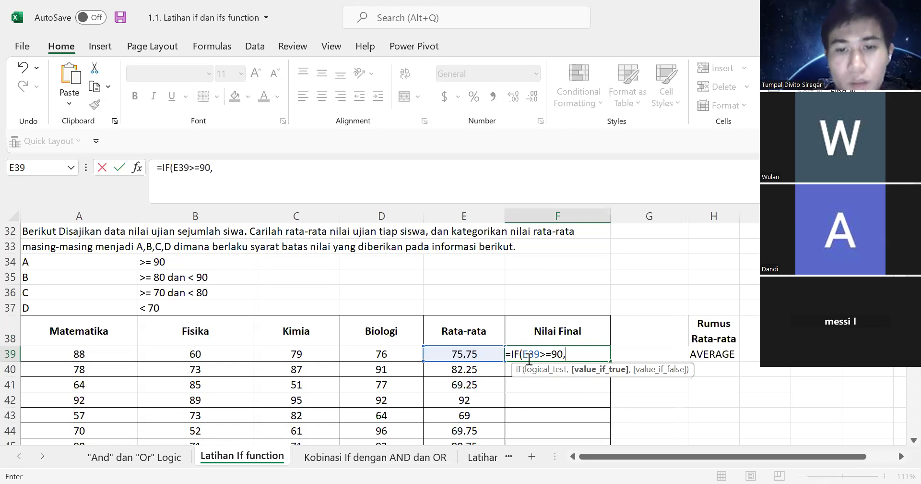
{"action": "type", "text": "IF("}
{"action": "left_click", "coordinate": [494, 354]}
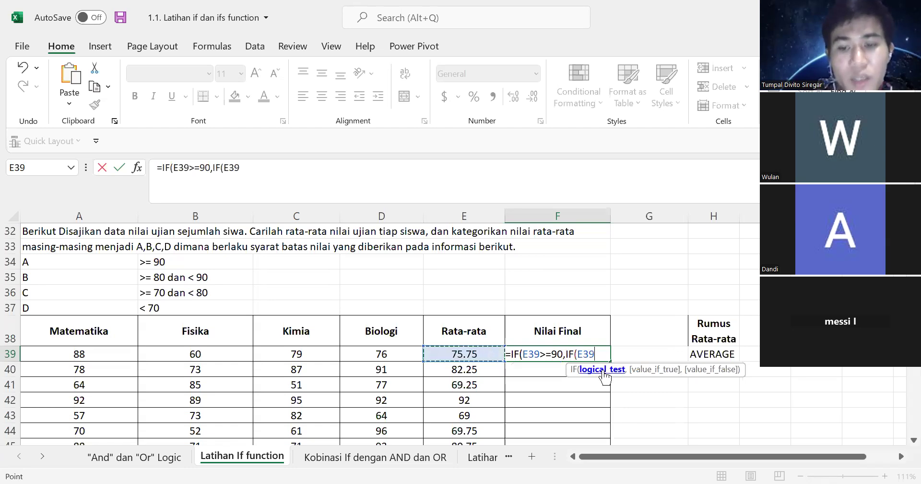
{"action": "type", "text": ">="}
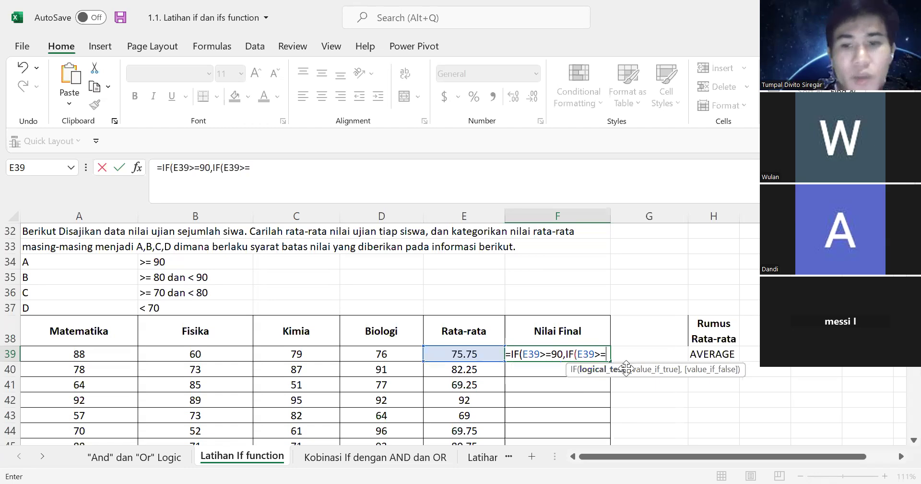
{"action": "key", "text": "BackSpace"}
{"action": "key", "text": "BackSpace"}
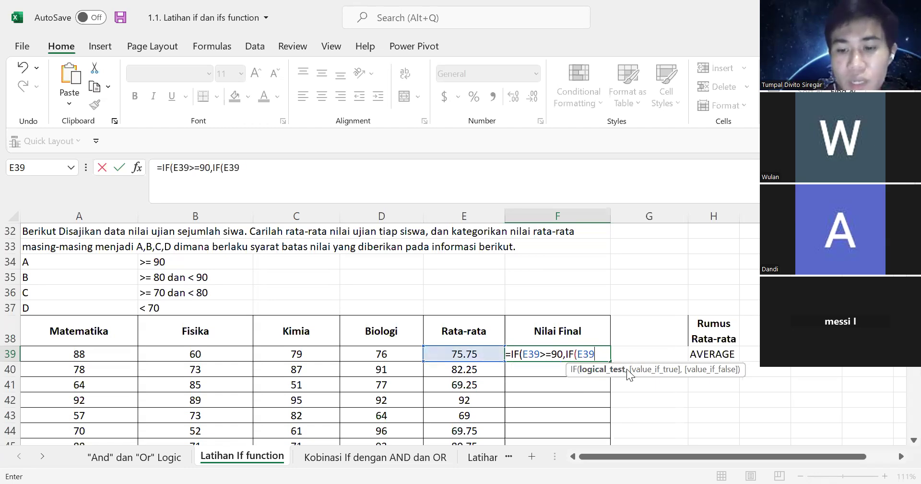
{"action": "key", "text": "BackSpace"}
{"action": "key", "text": "BackSpace"}
{"action": "key", "text": "BackSpace"}
{"action": "key", "text": "BackSpace"}
{"action": "key", "text": "BackSpace"}
{"action": "key", "text": "BackSpace"}
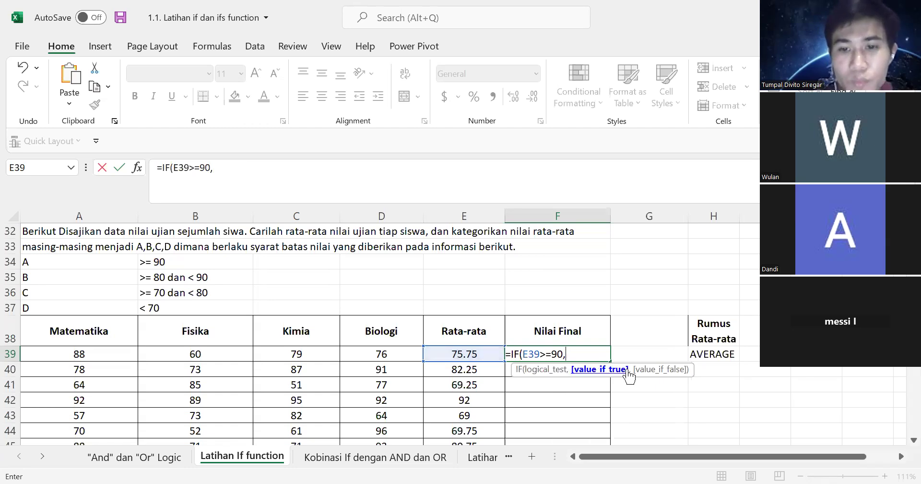
- Return "A" for the first test in F39 and nest an IF as its false result that returns "B" when E39>=80
{"action": "type", "text": "\"A\""}
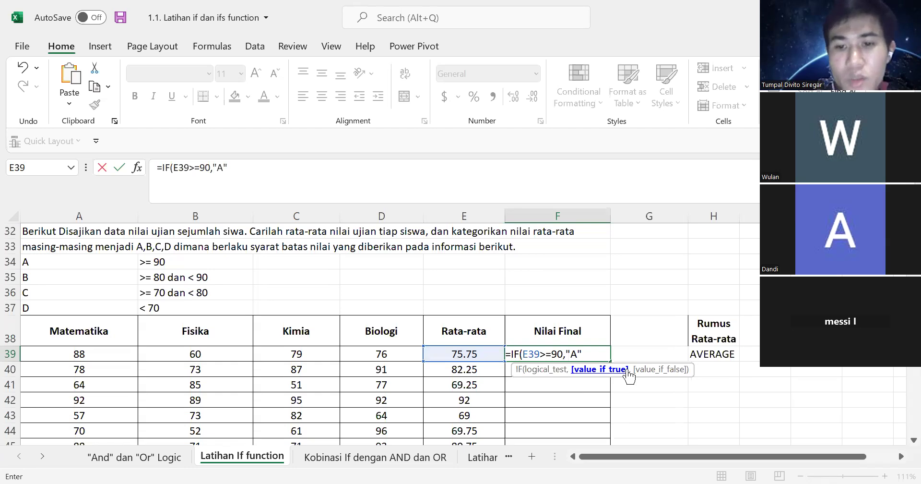
{"action": "type", "text": ","}
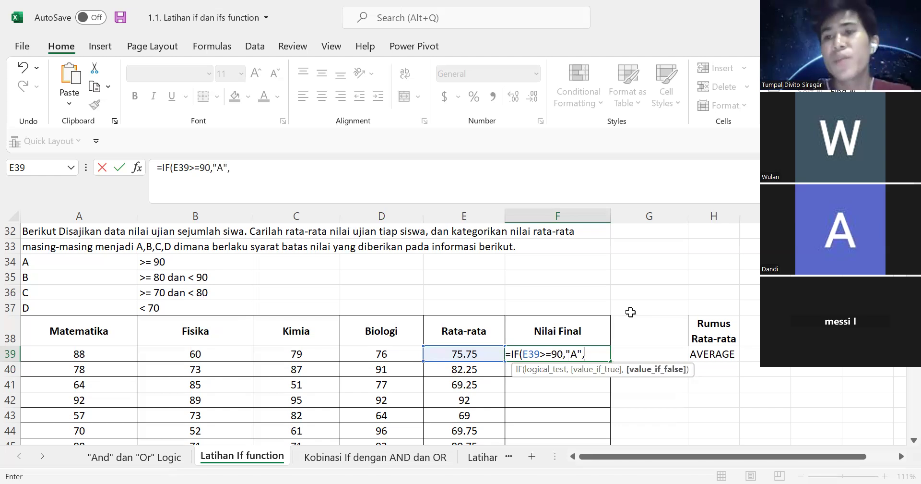
{"action": "type", "text": "IF"}
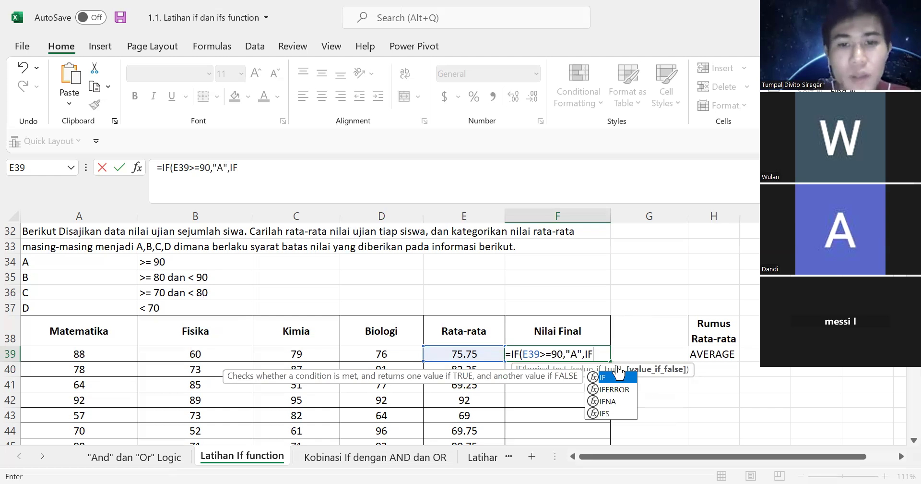
{"action": "type", "text": "("}
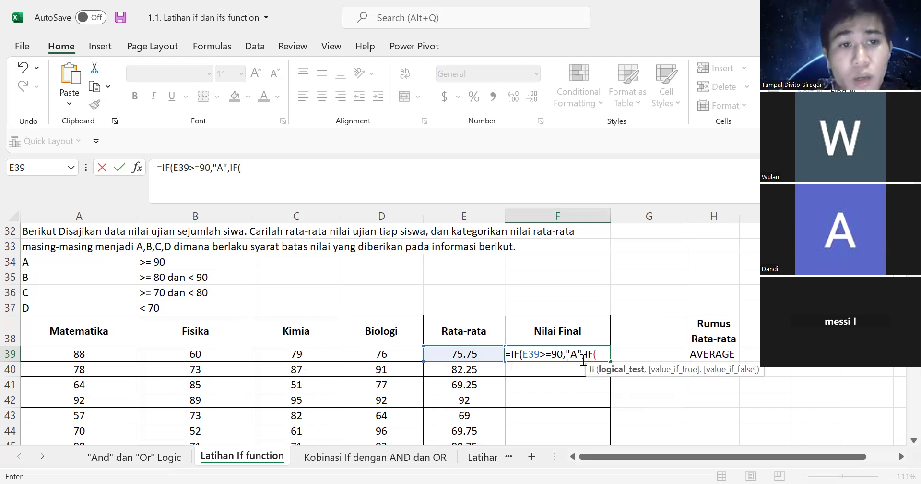
{"action": "key", "text": "Left"}
{"action": "type", "text": ">=80"}
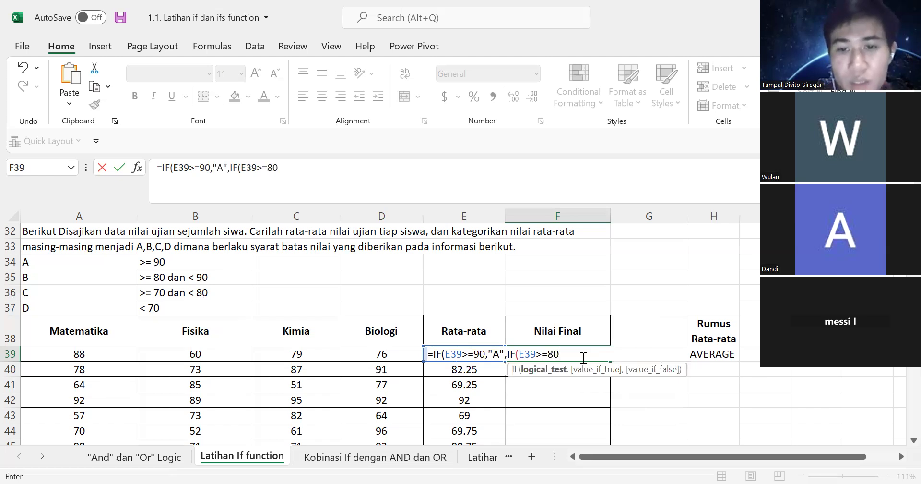
{"action": "type", "text": ",\"B"}
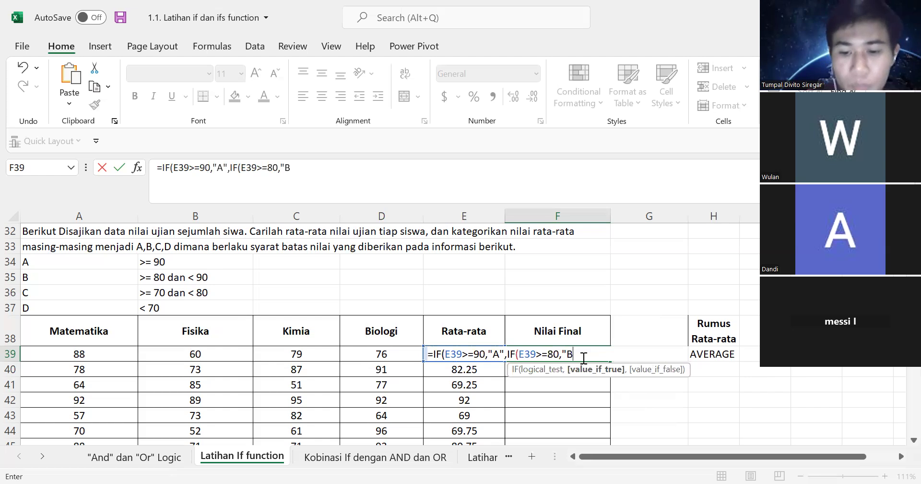
{"action": "type", "text": "\","}
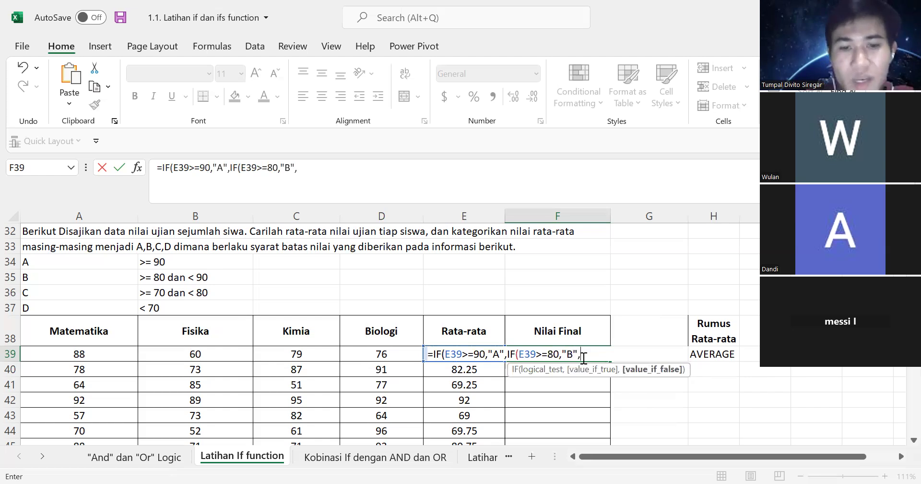
- Complete the F39 formula with a third nested IF that returns "C" when E39>=70 and "D" otherwise
{"action": "type", "text": "IF"}
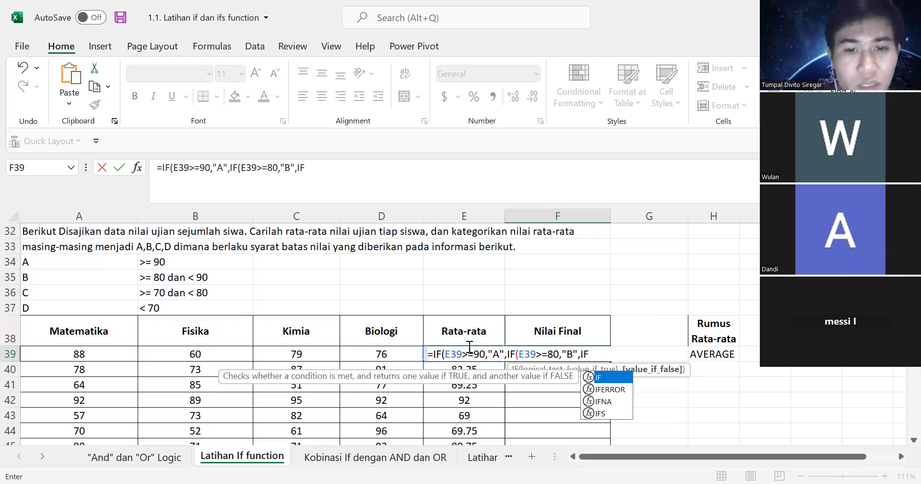
{"action": "type", "text": "("}
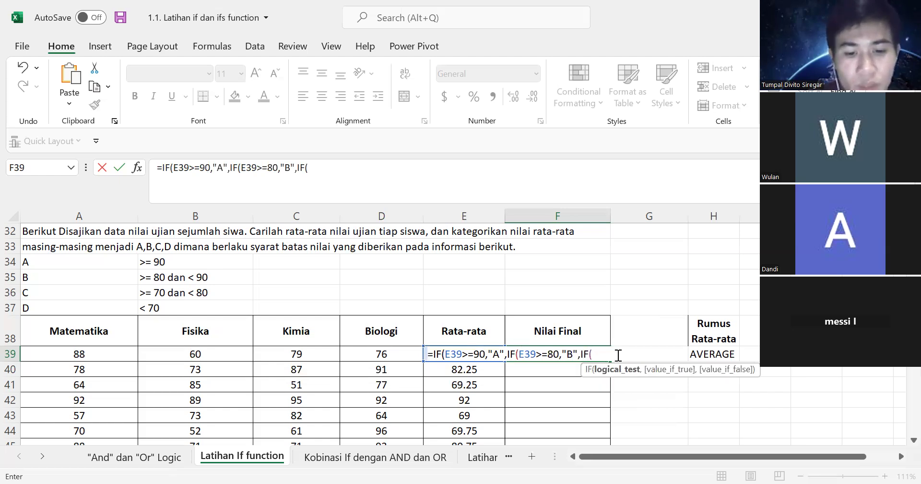
{"action": "type", "text": "E"}
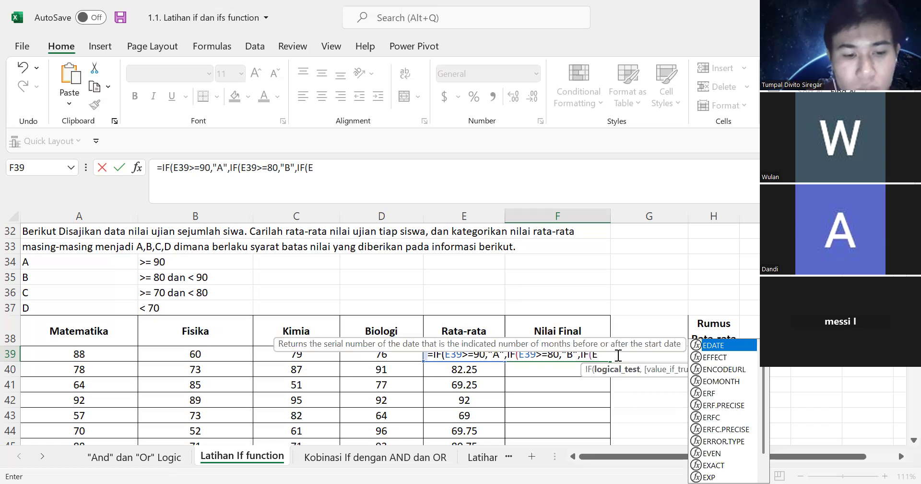
{"action": "type", "text": "39>"}
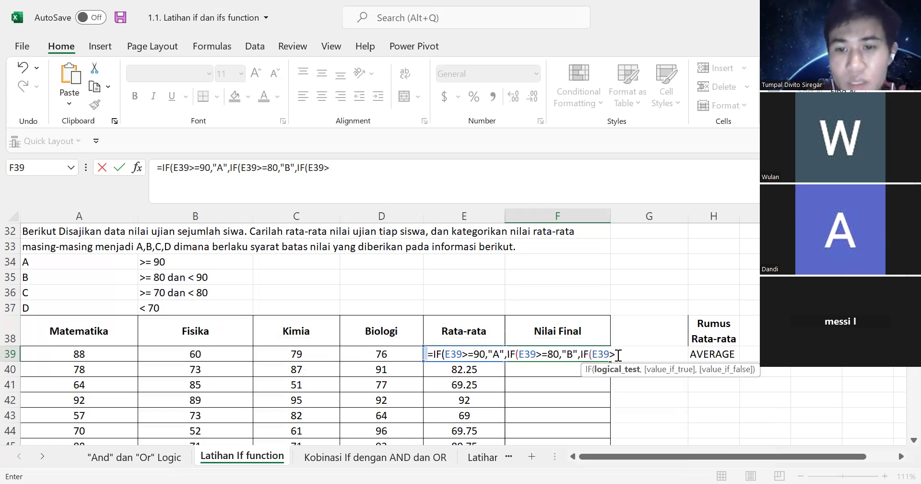
{"action": "type", "text": "="}
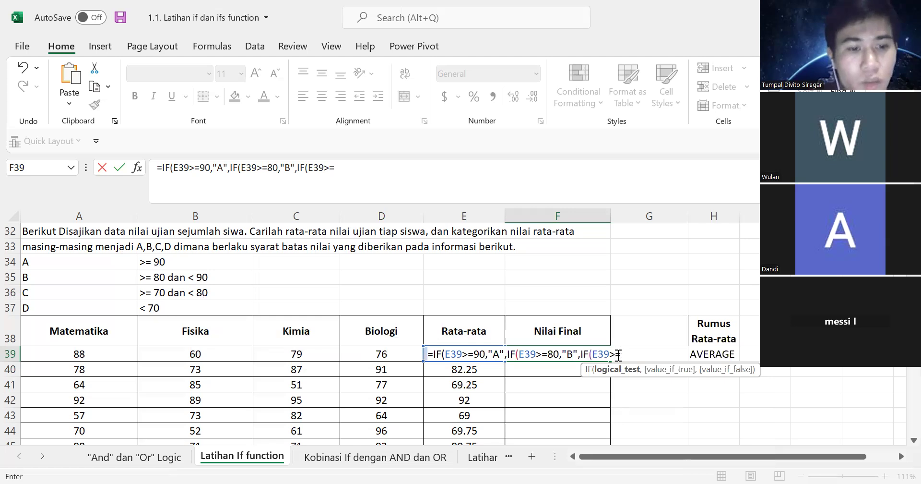
{"action": "type", "text": "70"}
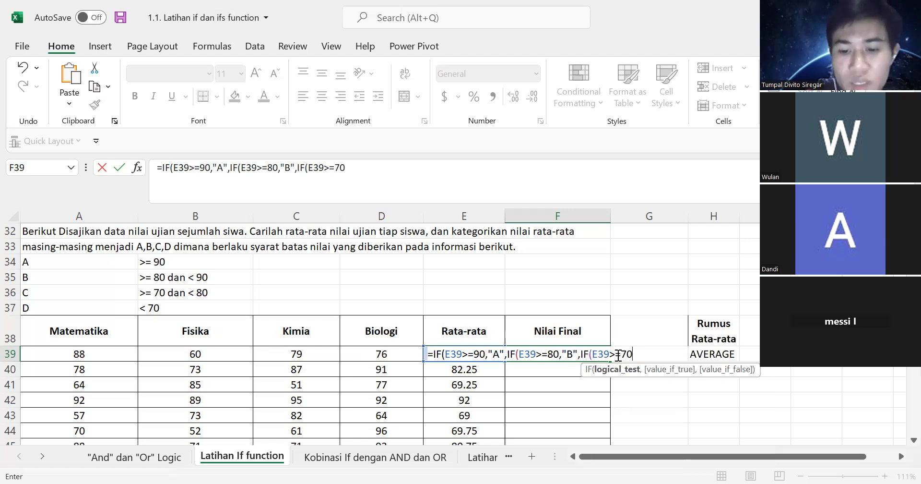
{"action": "type", "text": ",\""}
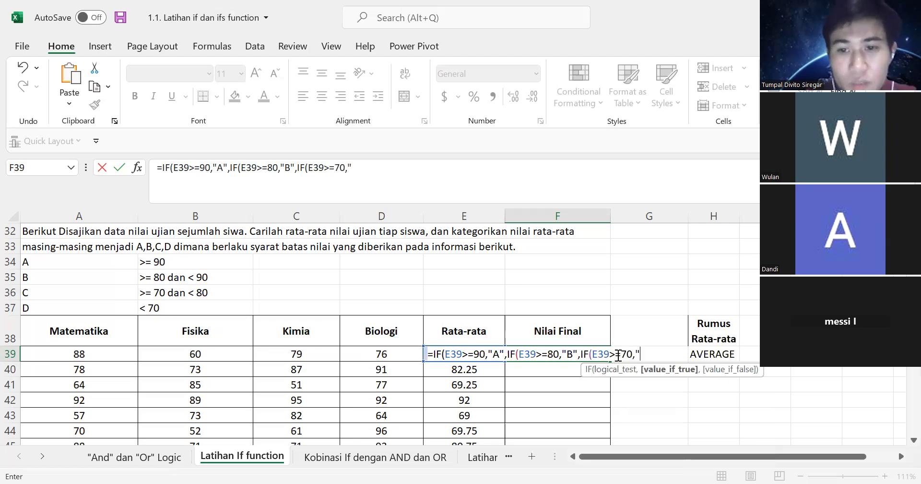
{"action": "type", "text": "C\""}
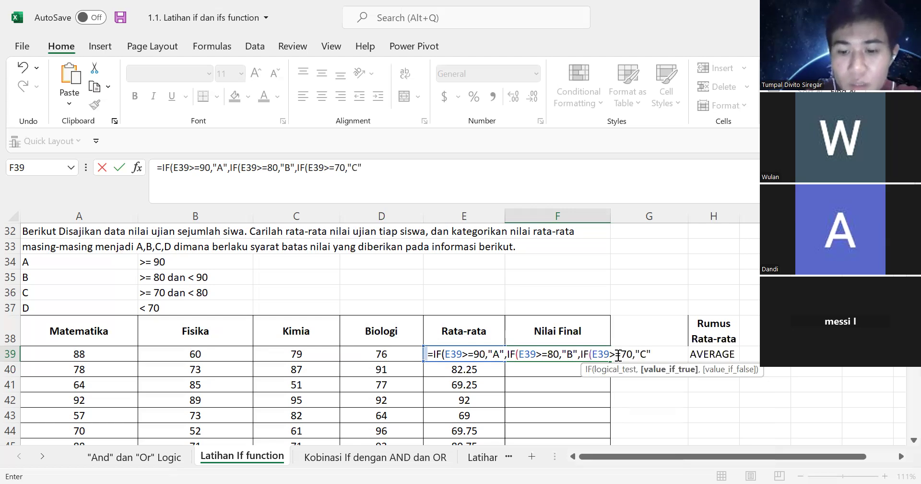
{"action": "type", "text": ","}
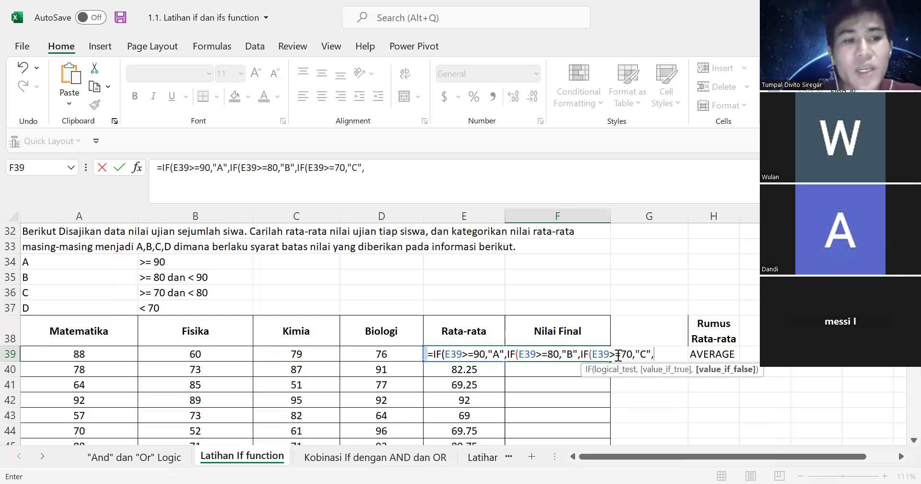
{"action": "type", "text": "\""}
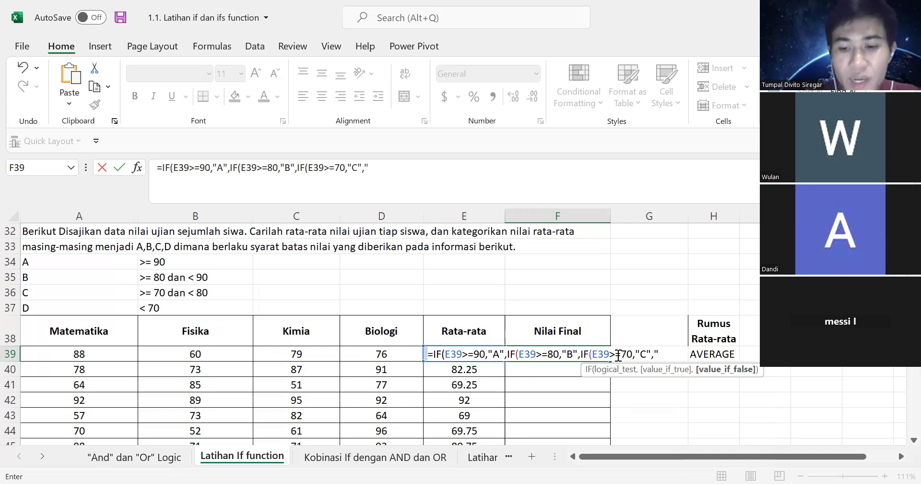
{"action": "type", "text": "D\""}
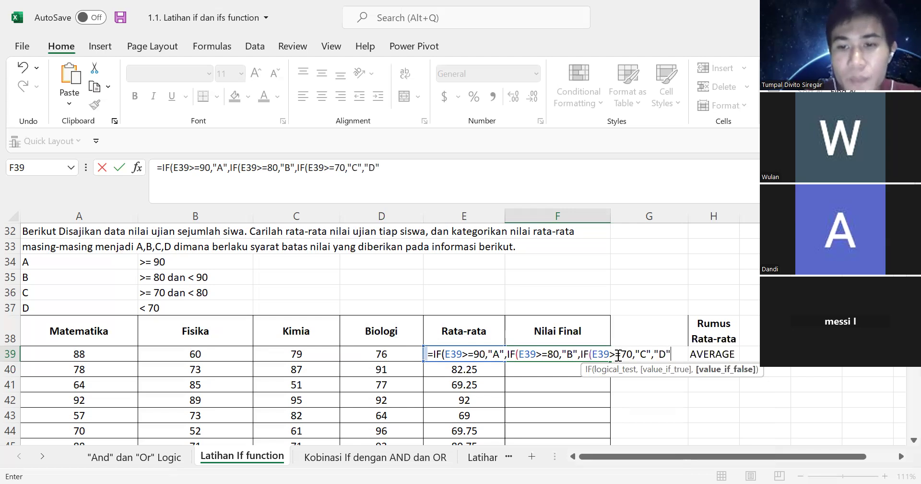
{"action": "key", "text": "Return"}
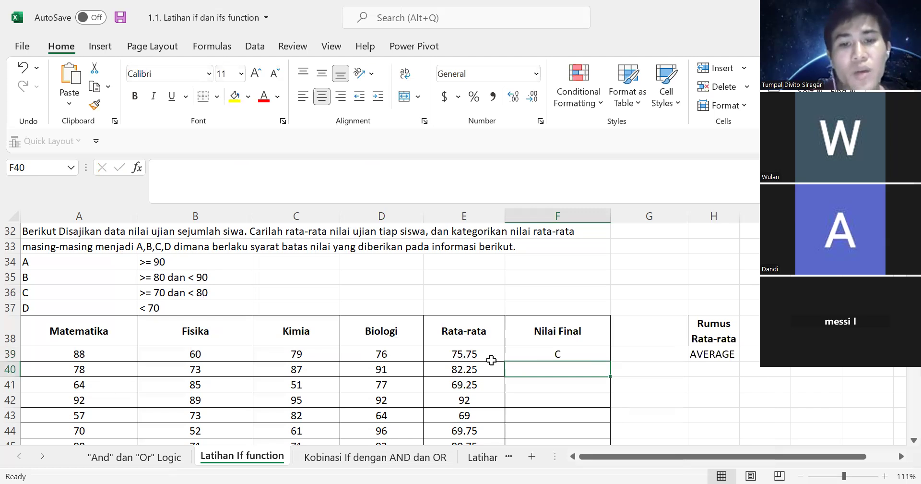
- Check the grade in F39 against the limits in A34:B37, the average in E39 and the C range in row 36
{"action": "left_click", "coordinate": [51, 263]}
{"action": "left_click", "coordinate": [197, 306], "text": "shift"}
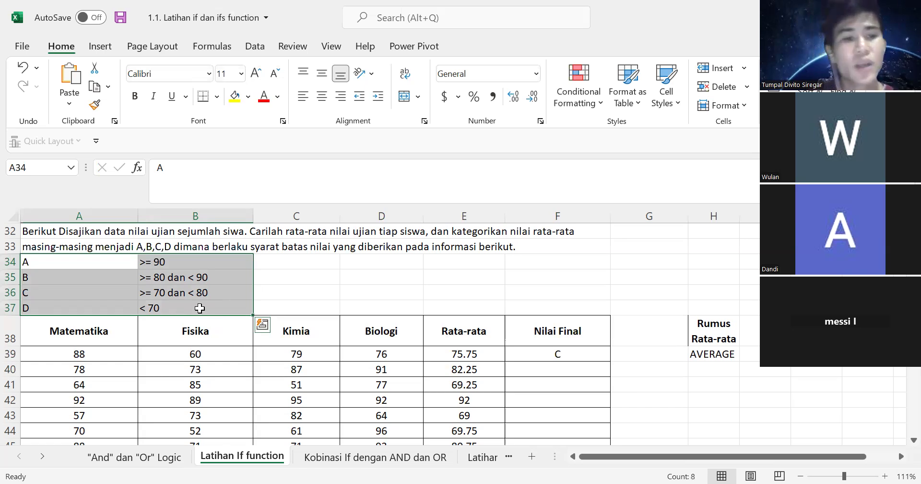
{"action": "left_click", "coordinate": [483, 352]}
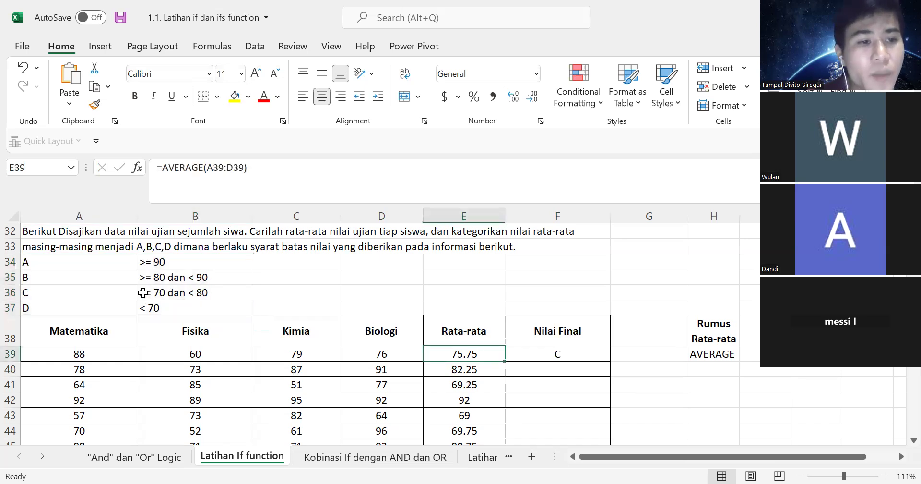
{"action": "left_click_drag", "start_coordinate": [180, 292], "coordinate": [177, 292]}
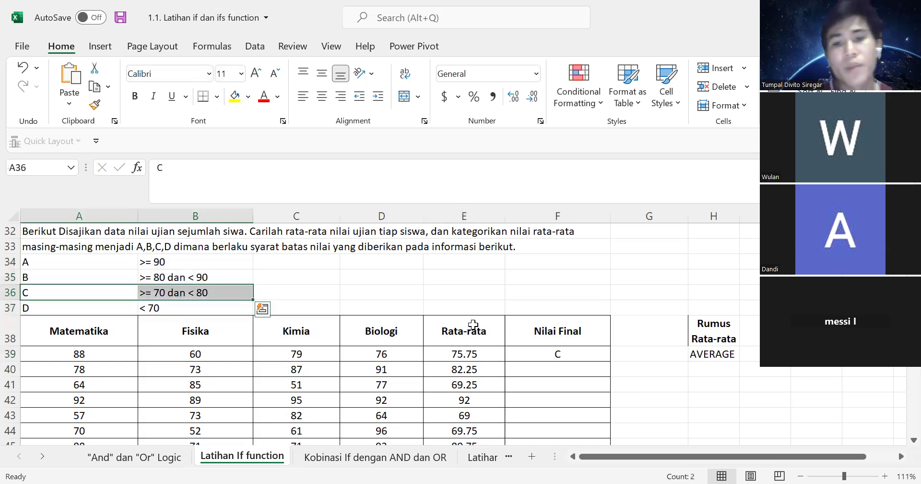
{"action": "left_click", "coordinate": [558, 352]}
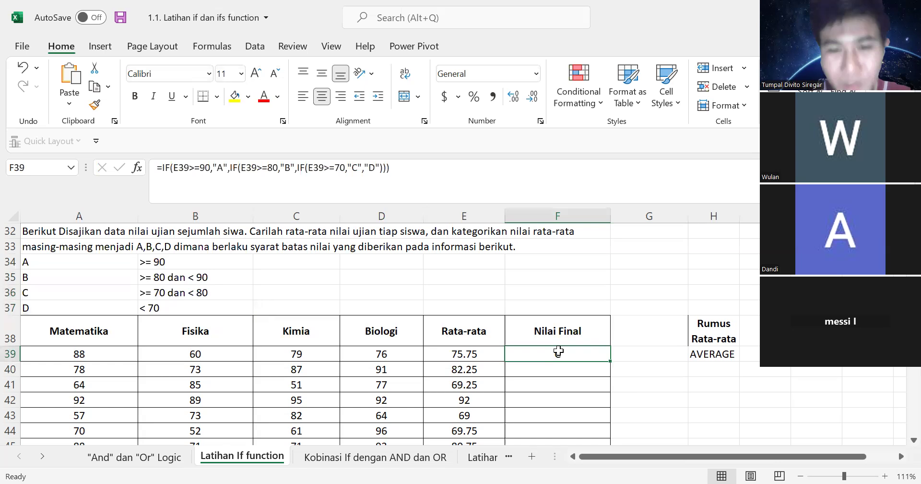
- Copy the nested IF grade formula from F39 down the Nilai Final column through F48
{"action": "scroll", "coordinate": [559, 352], "scroll_direction": "down", "scroll_amount": 1}
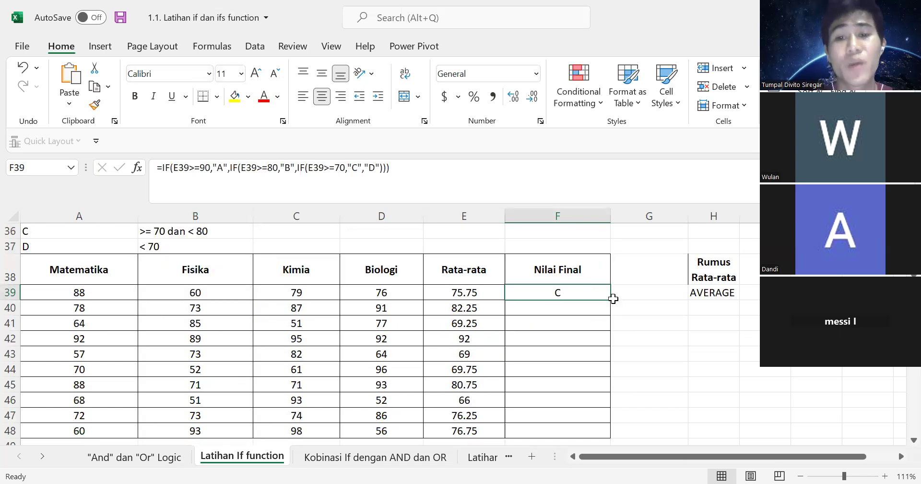
{"action": "double_click", "coordinate": [613, 299]}
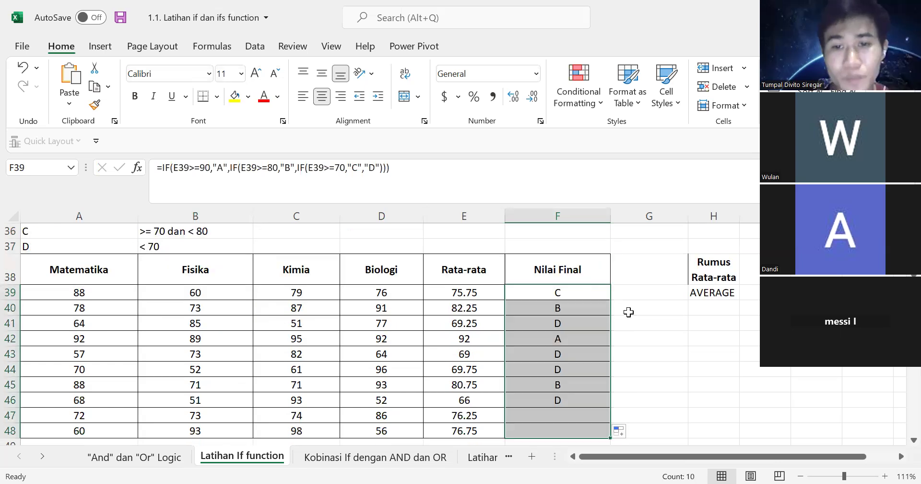
{"action": "left_click", "coordinate": [665, 348]}
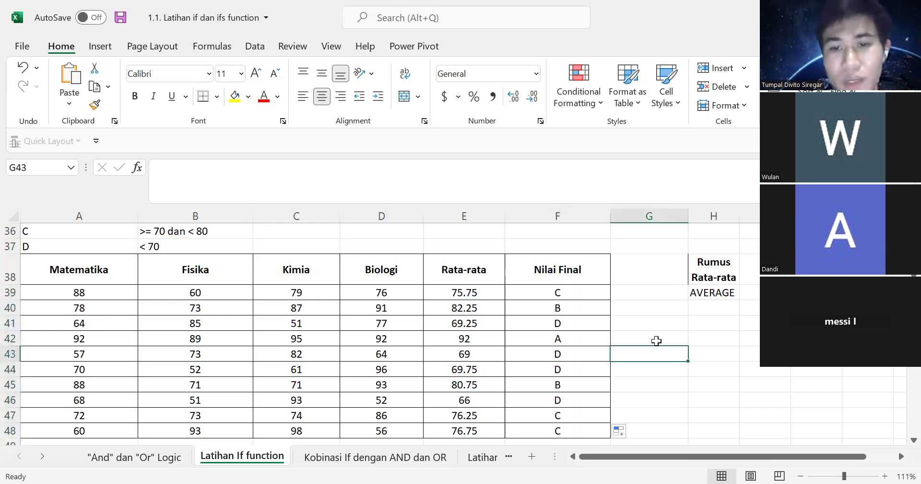
- Check the formulas and grades in F40:F42 against the A–D grade limits in A34:B37
{"action": "left_click", "coordinate": [559, 306]}
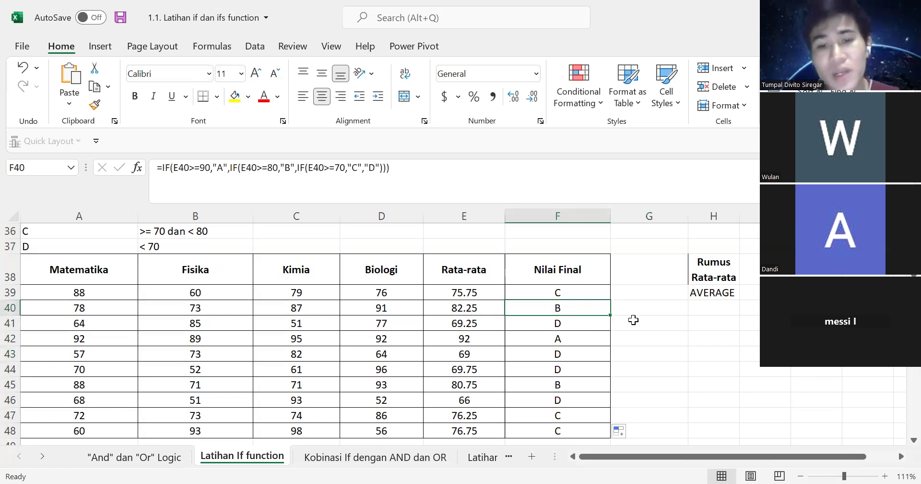
{"action": "left_click", "coordinate": [569, 323]}
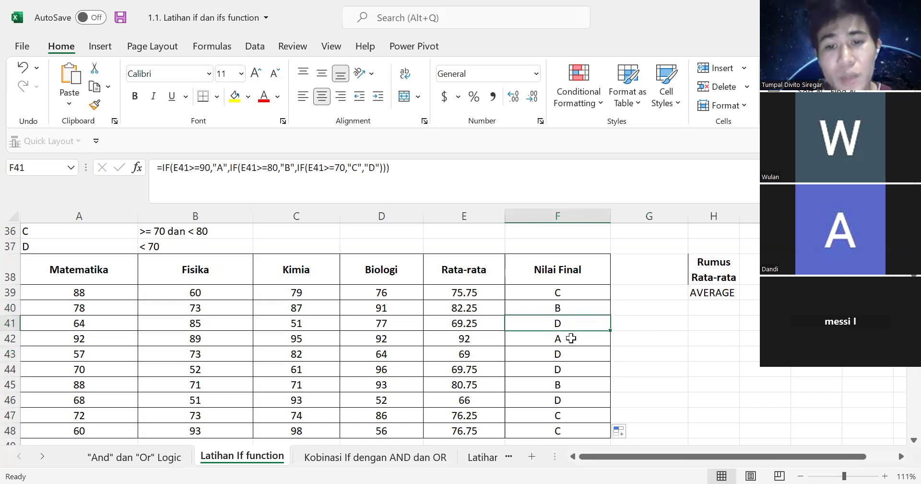
{"action": "key", "text": "Down"}
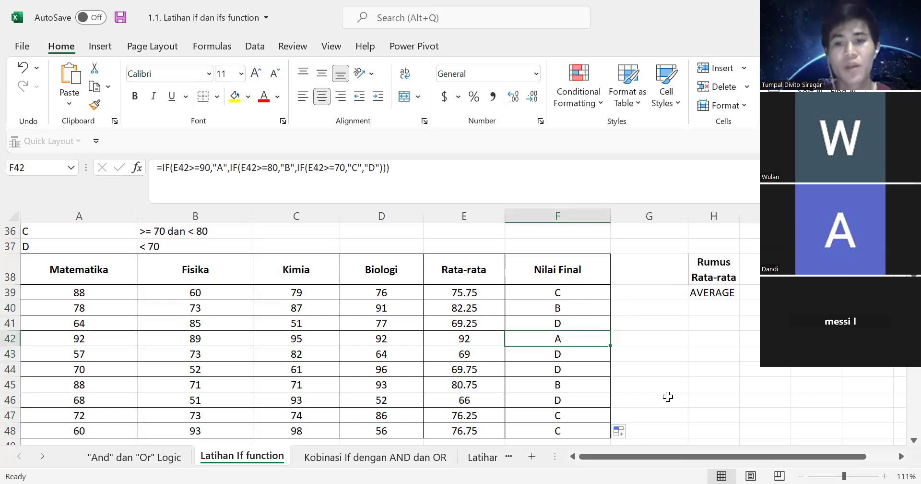
{"action": "left_click", "coordinate": [668, 396]}
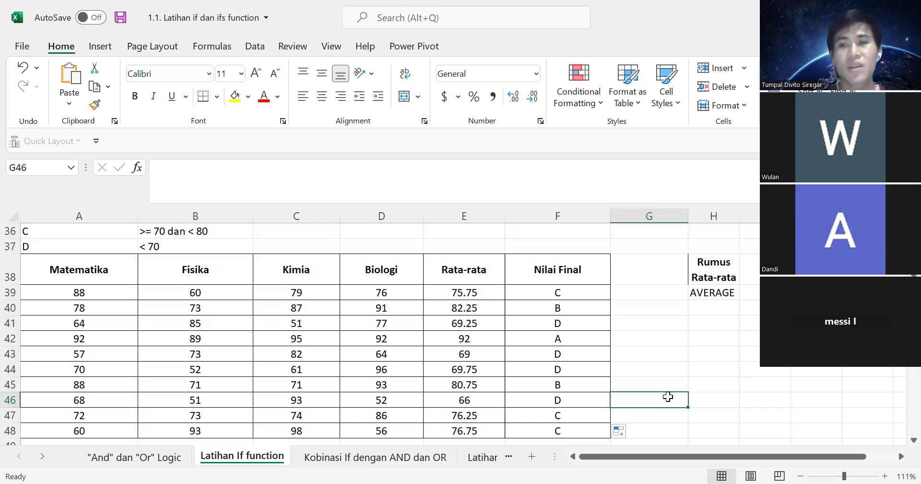
{"action": "scroll", "coordinate": [350, 340], "scroll_direction": "up", "scroll_amount": 2}
{"action": "left_click", "coordinate": [53, 299]}
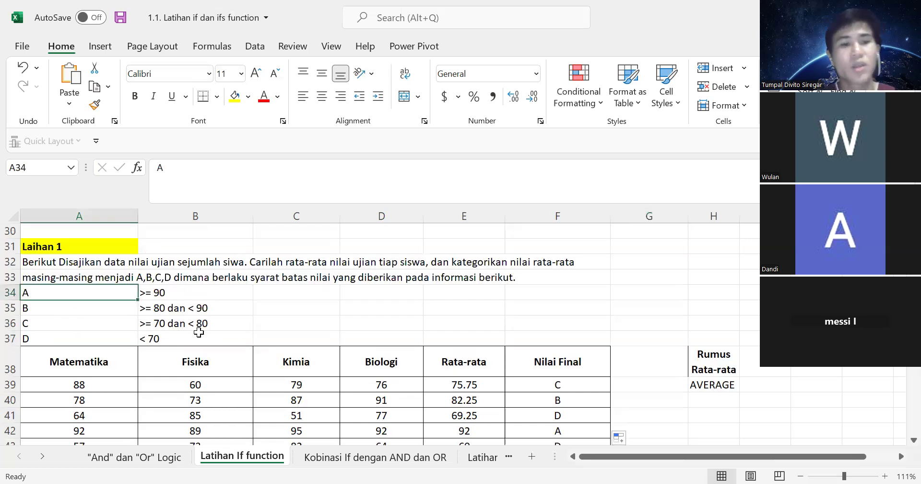
{"action": "left_click", "coordinate": [199, 332], "text": "shift"}
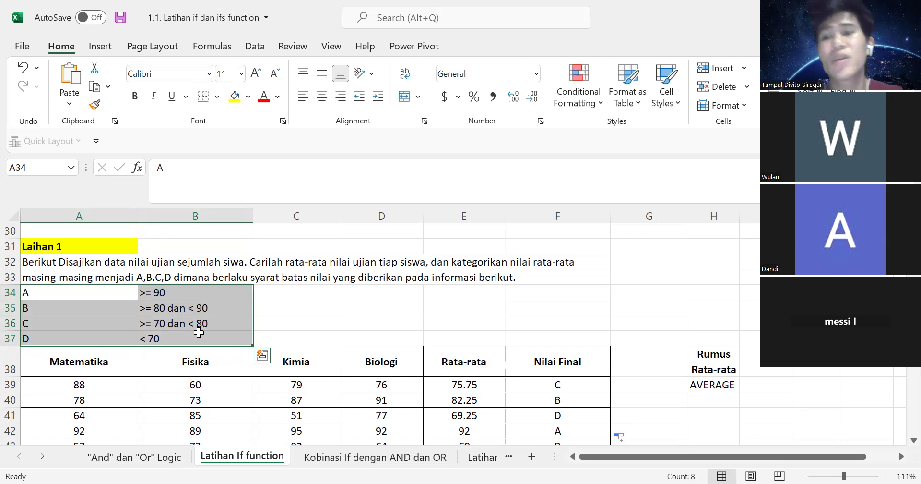
{"action": "left_click", "coordinate": [404, 319]}
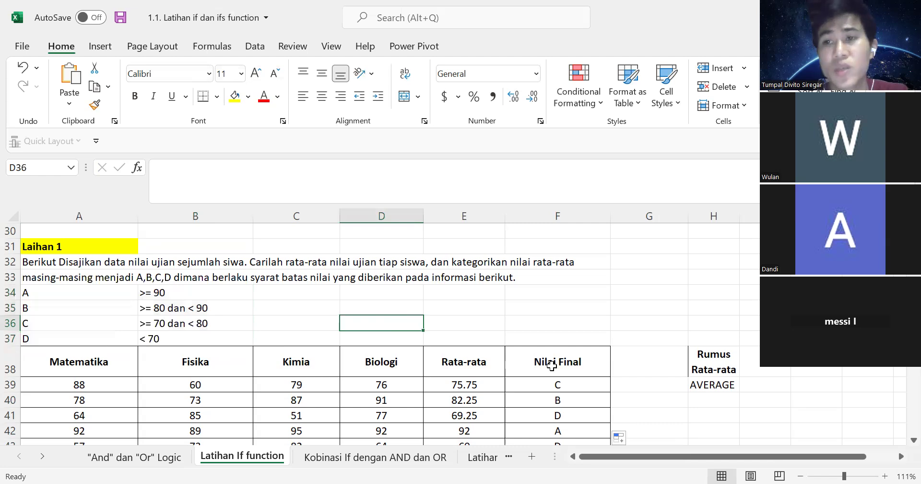
{"action": "left_click", "coordinate": [594, 394]}
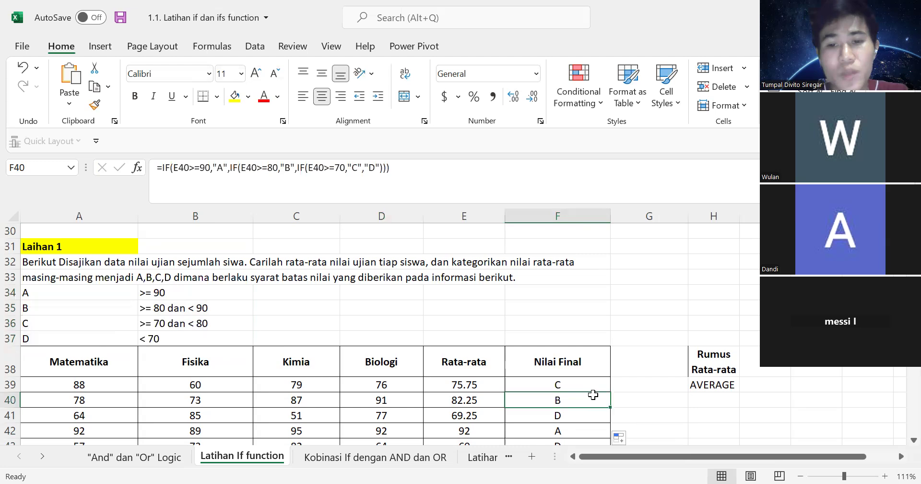
- Read the Latihan 2 task and examine its discount conditions in A53:B57
{"action": "scroll", "coordinate": [594, 394], "scroll_direction": "down", "scroll_amount": 6}
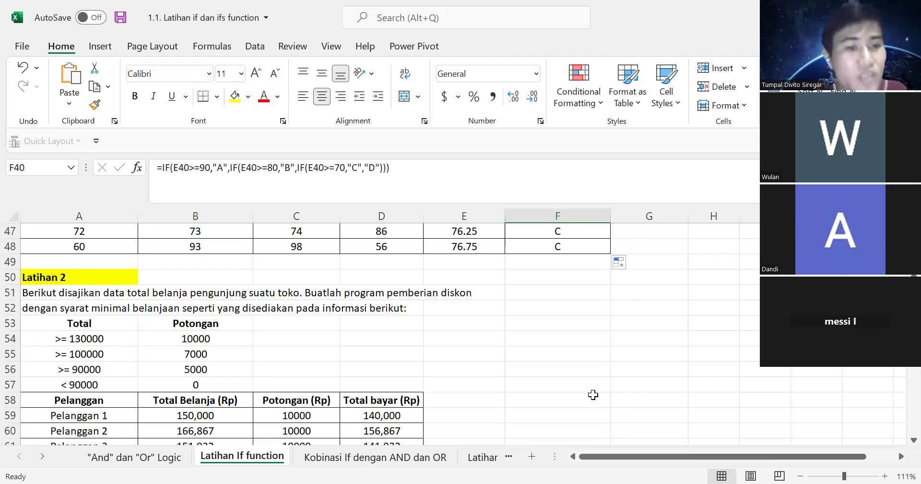
{"action": "scroll", "coordinate": [594, 394], "scroll_direction": "down", "scroll_amount": 1}
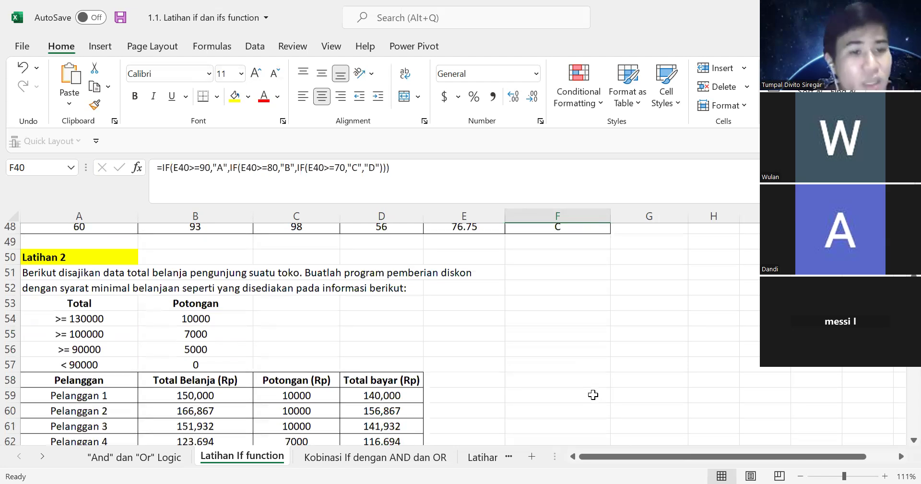
{"action": "scroll", "coordinate": [594, 394], "scroll_direction": "down", "scroll_amount": 1}
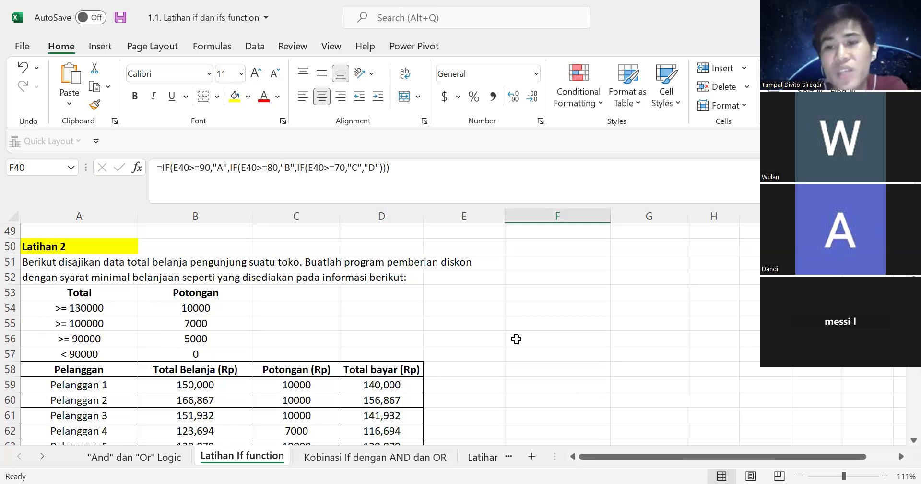
{"action": "left_click_drag", "start_coordinate": [93, 297], "coordinate": [236, 353]}
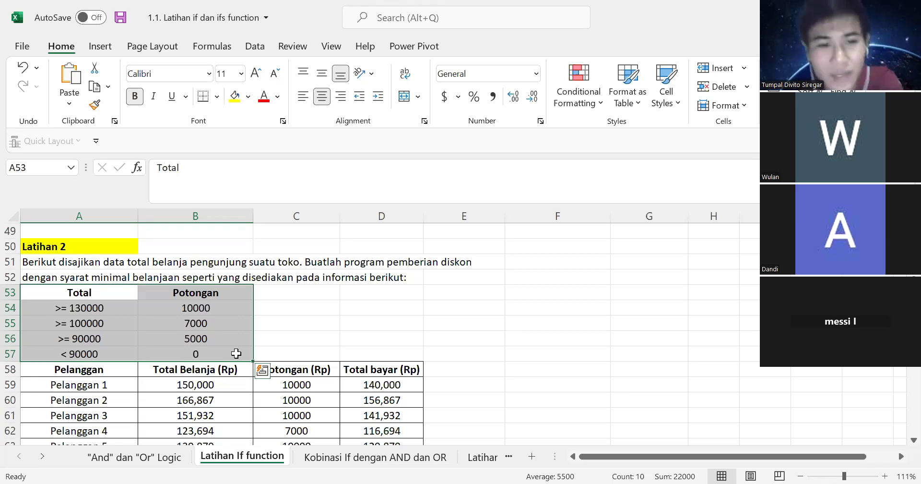
{"action": "left_click", "coordinate": [236, 353]}
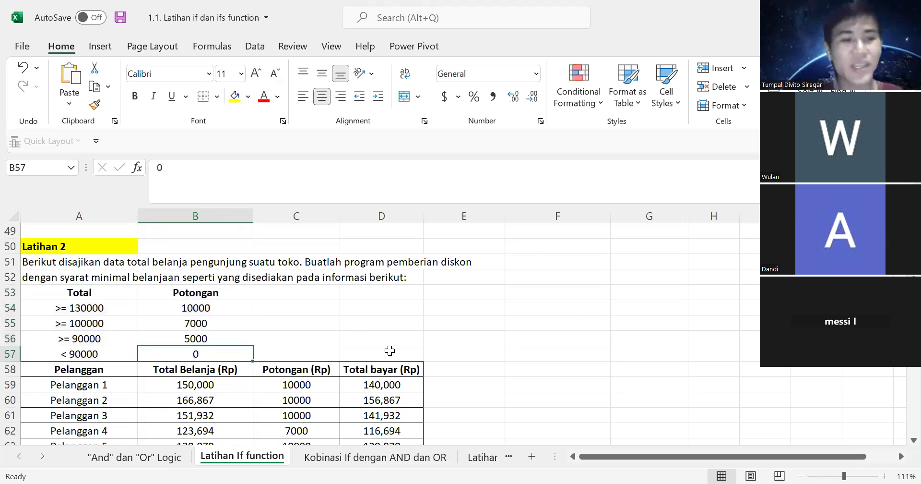
{"action": "left_click", "coordinate": [389, 351]}
- Clear the existing Potongan and Total bayar results in C59:D67 of the customer table
{"action": "scroll", "coordinate": [390, 351], "scroll_direction": "down", "scroll_amount": 2}
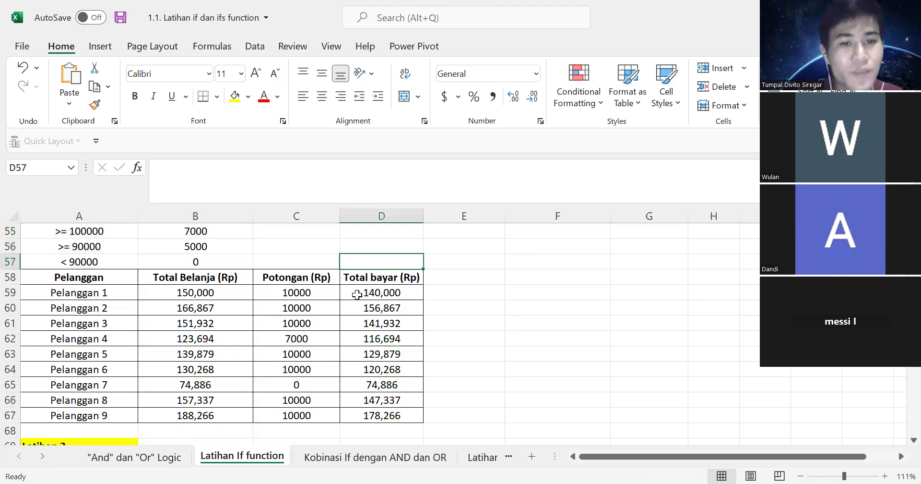
{"action": "left_click", "coordinate": [329, 301]}
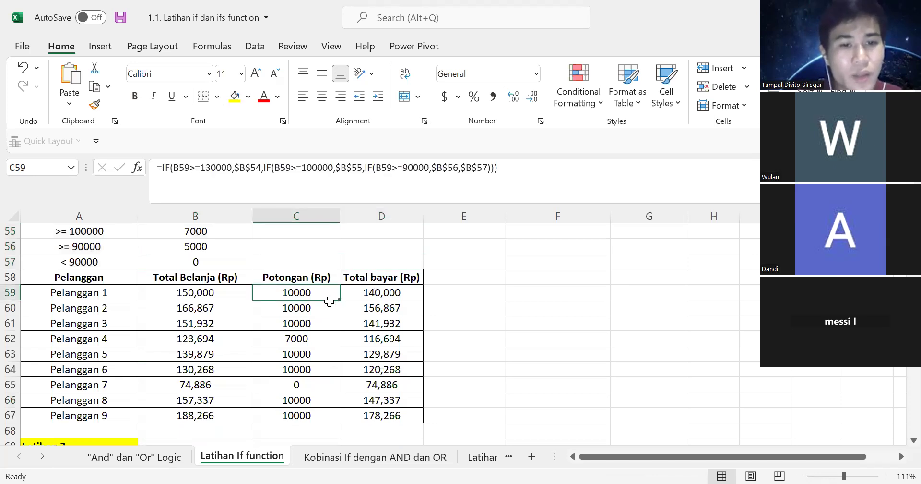
{"action": "left_click", "coordinate": [391, 414], "text": "shift"}
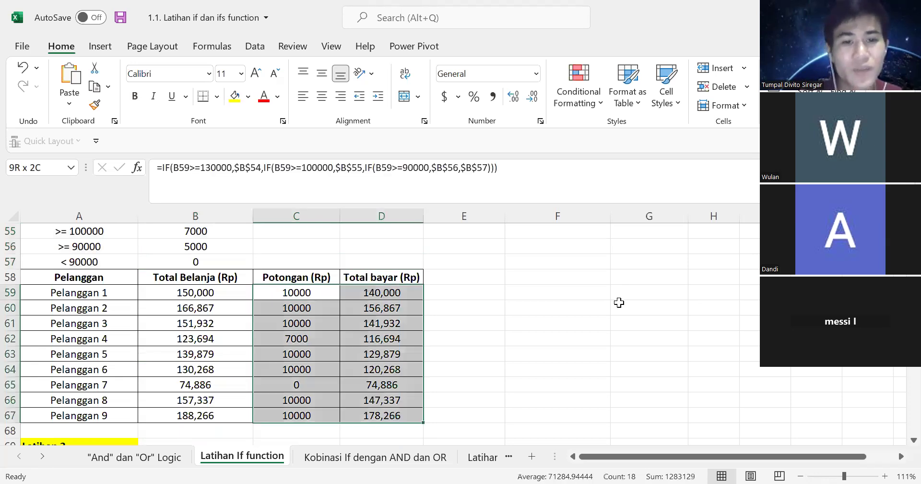
{"action": "key", "text": "Delete"}
{"action": "left_click", "coordinate": [518, 306]}
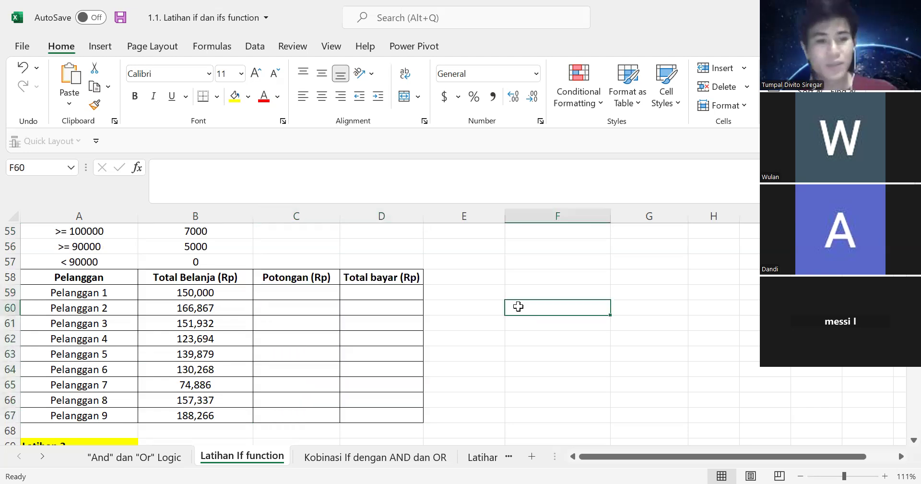
- Compare the highest discount tier in row 54 with Pelanggan 1's total purchase in B59
{"action": "scroll", "coordinate": [519, 306], "scroll_direction": "up", "scroll_amount": 1}
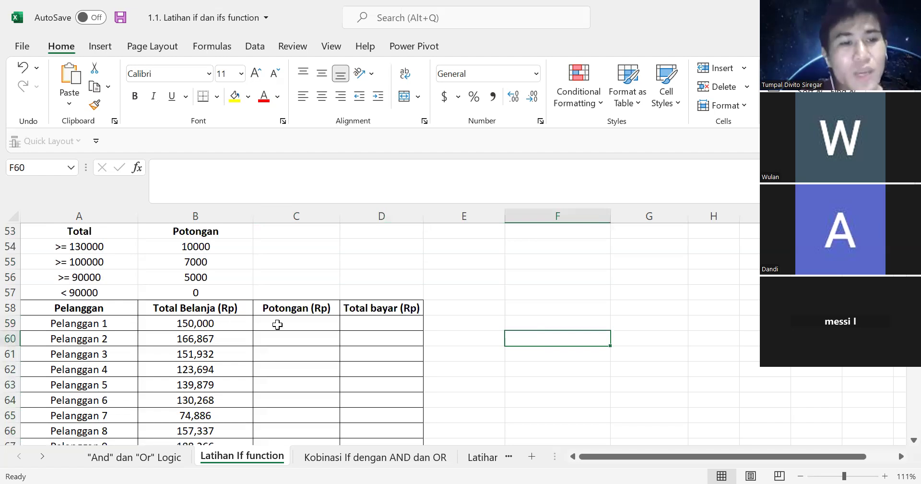
{"action": "scroll", "coordinate": [278, 324], "scroll_direction": "up", "scroll_amount": 1}
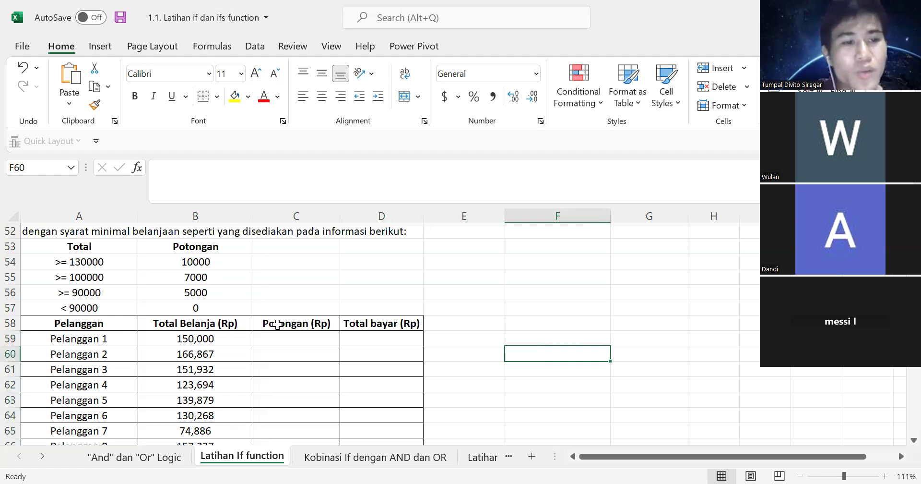
{"action": "left_click", "coordinate": [186, 262]}
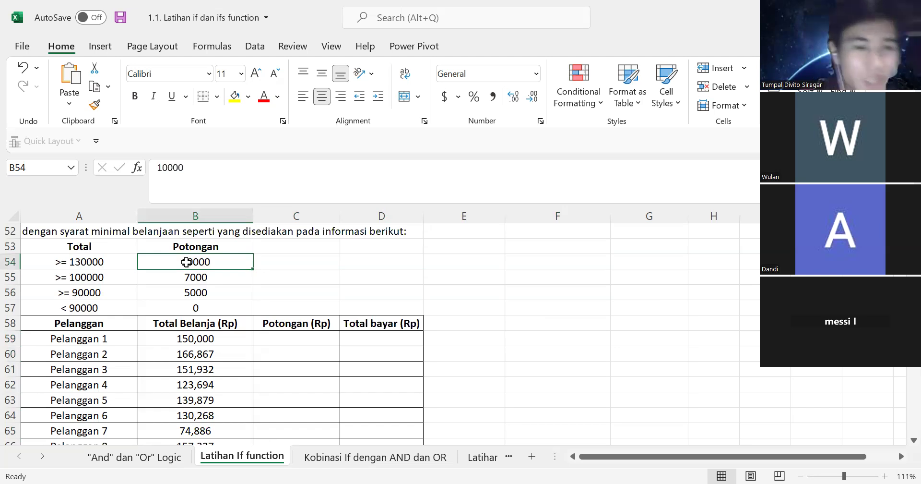
{"action": "left_click", "coordinate": [206, 337]}
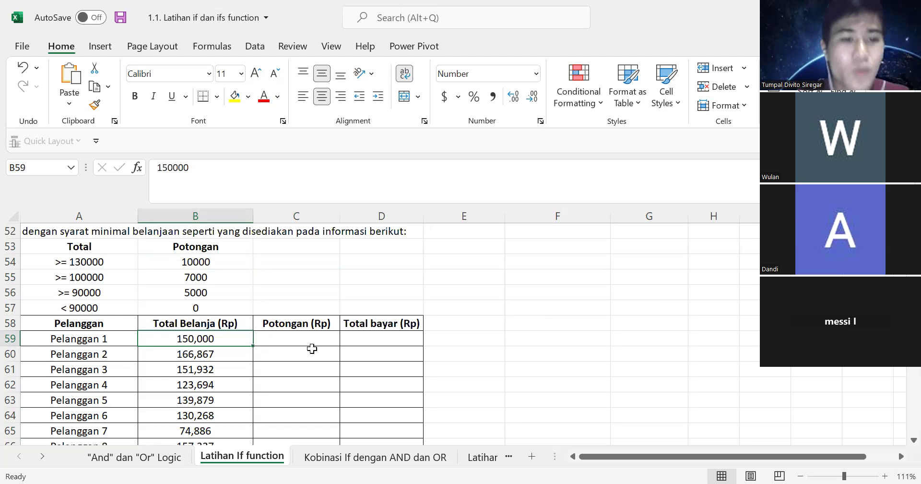
{"action": "scroll", "coordinate": [471, 362], "scroll_direction": "down", "scroll_amount": 1}
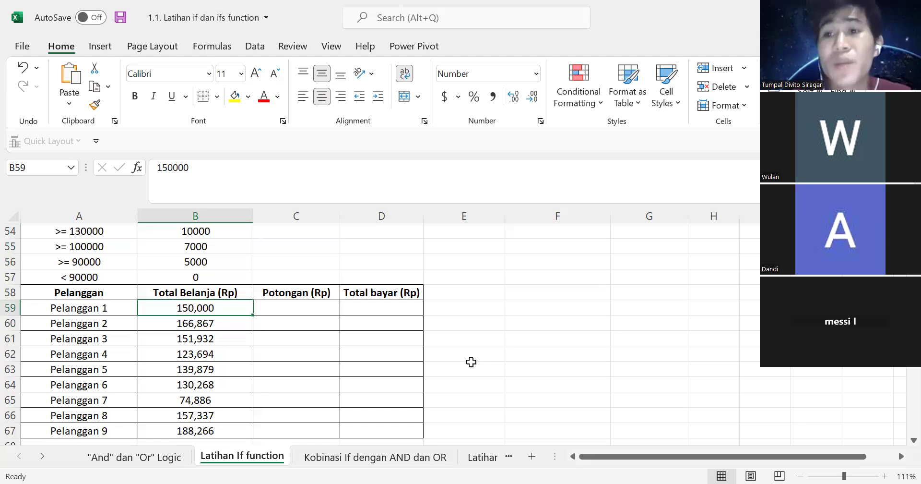
- Start Pelanggan 1's Potongan formula in C59 with the highest discount tier: =IF(B59>=130000,10000,
{"action": "left_click", "coordinate": [328, 309]}
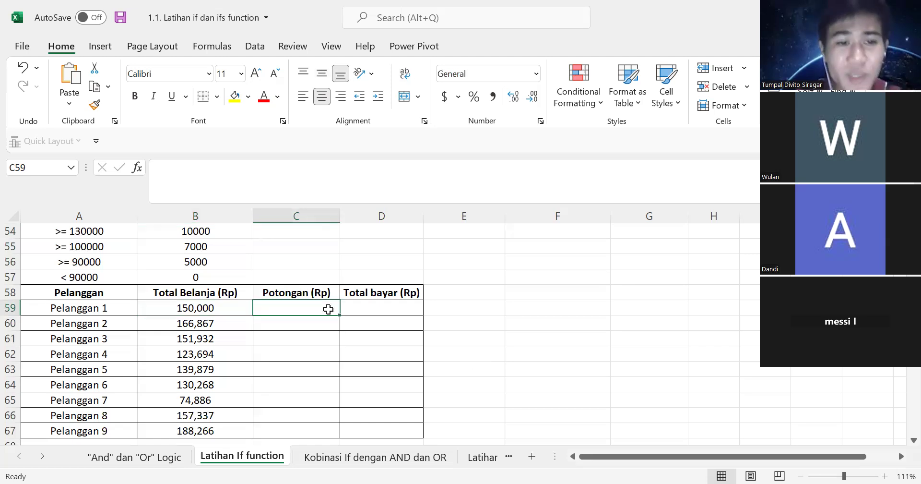
{"action": "scroll", "coordinate": [328, 309], "scroll_direction": "up", "scroll_amount": 1}
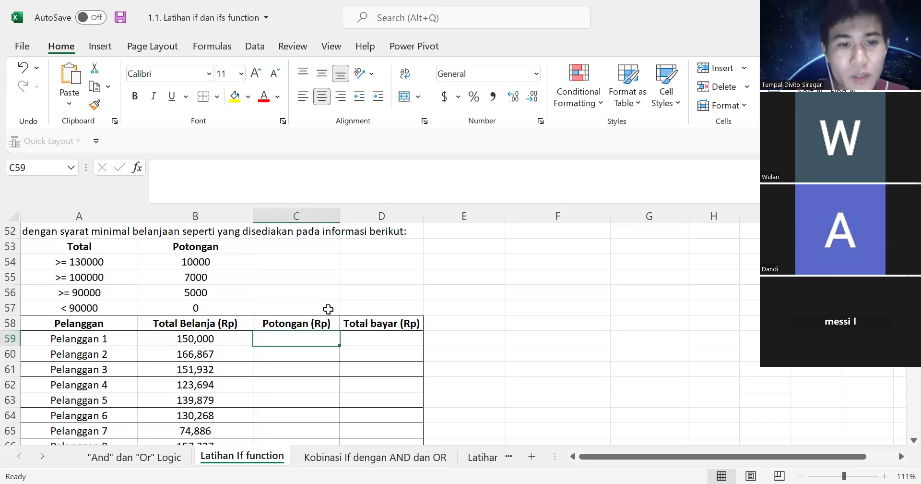
{"action": "type", "text": "="}
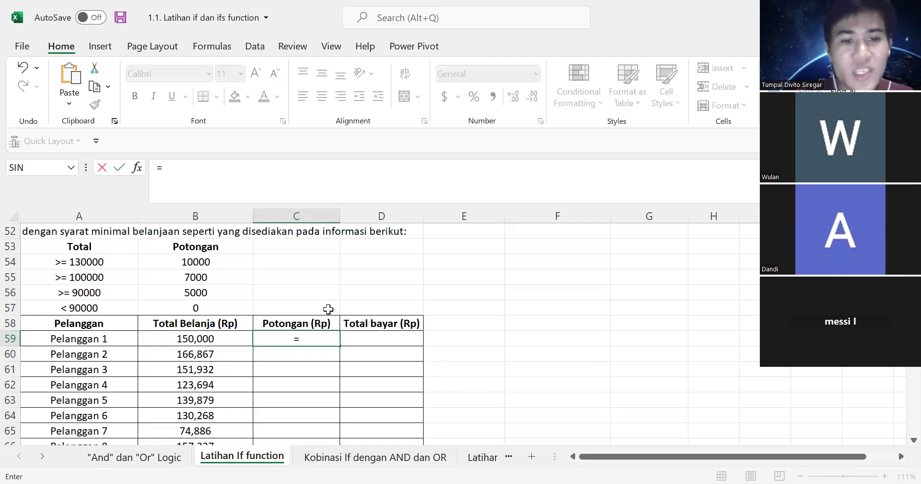
{"action": "left_click", "coordinate": [320, 338]}
{"action": "type", "text": "IF"}
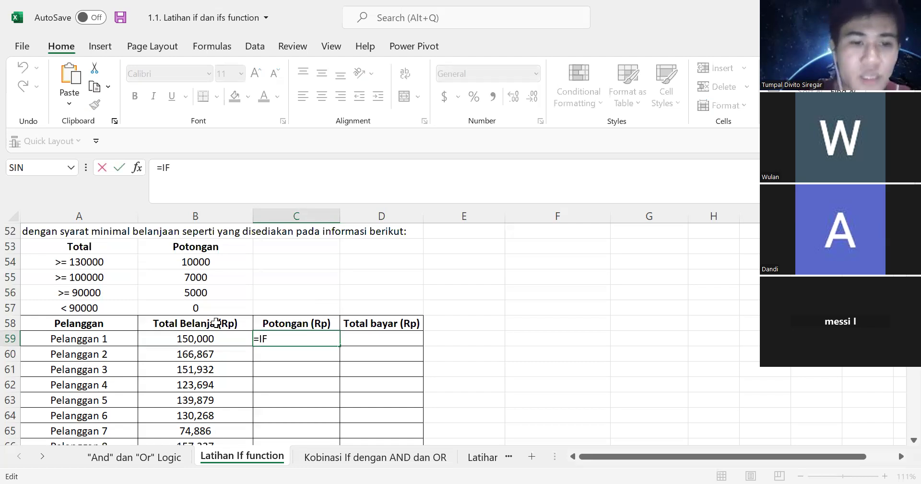
{"action": "type", "text": "("}
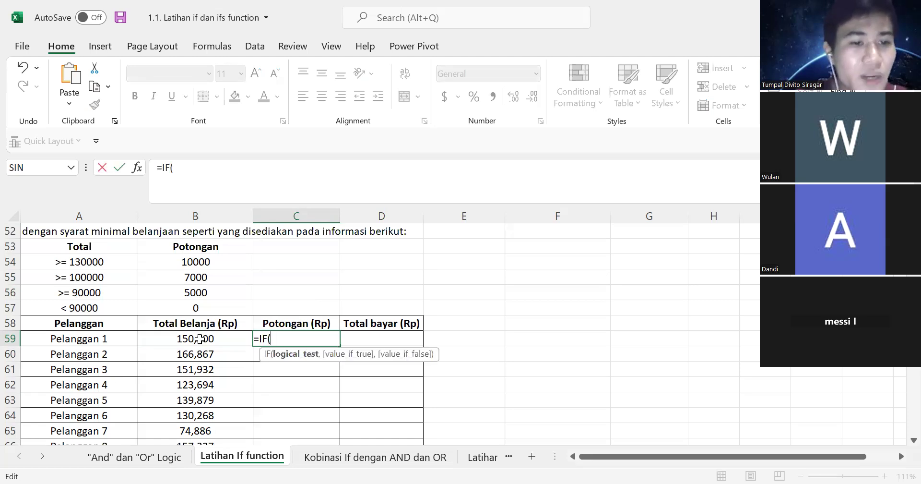
{"action": "left_click", "coordinate": [199, 339]}
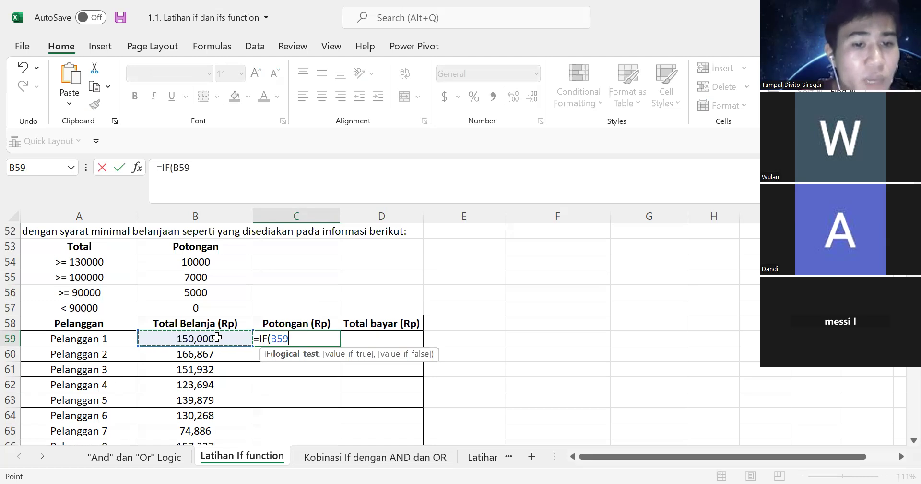
{"action": "type", "text": ">="}
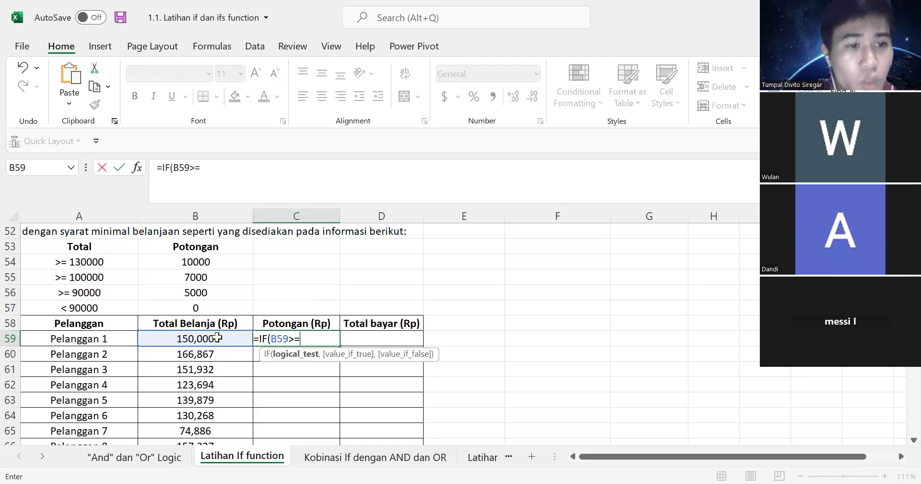
{"action": "type", "text": "13"}
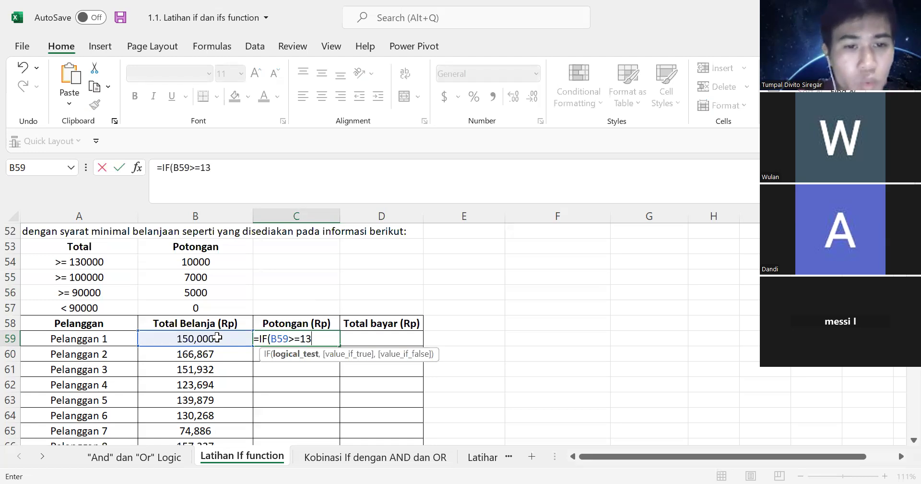
{"action": "type", "text": "0000"}
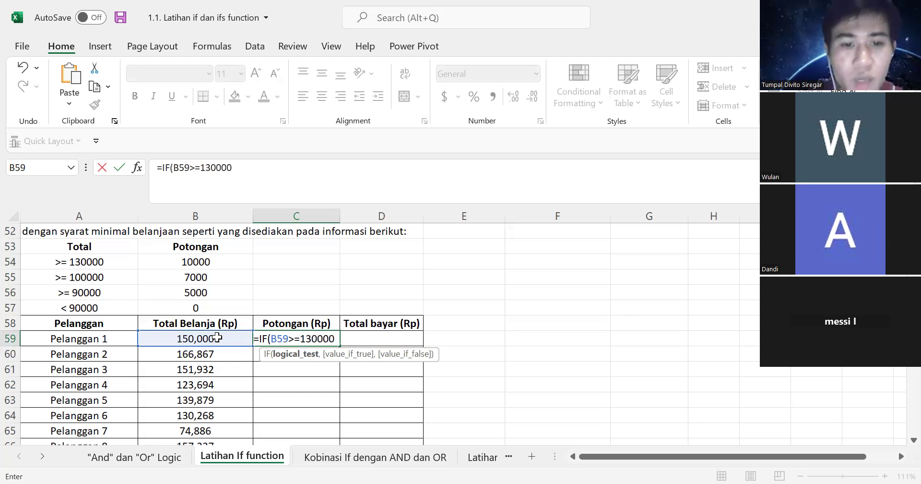
{"action": "type", "text": ","}
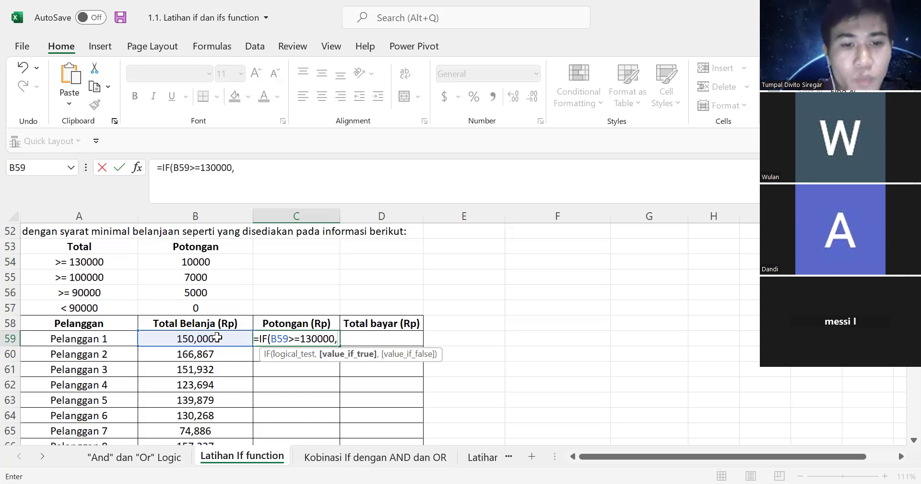
{"action": "type", "text": "10000,"}
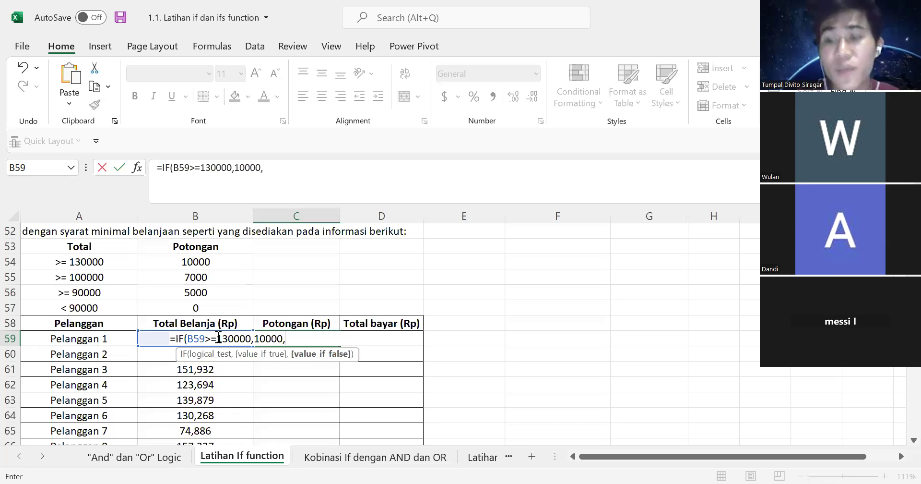
- Continue the C59 formula with a nested second-tier condition: IF(B59>=1000000,7000,
{"action": "type", "text": "IF"}
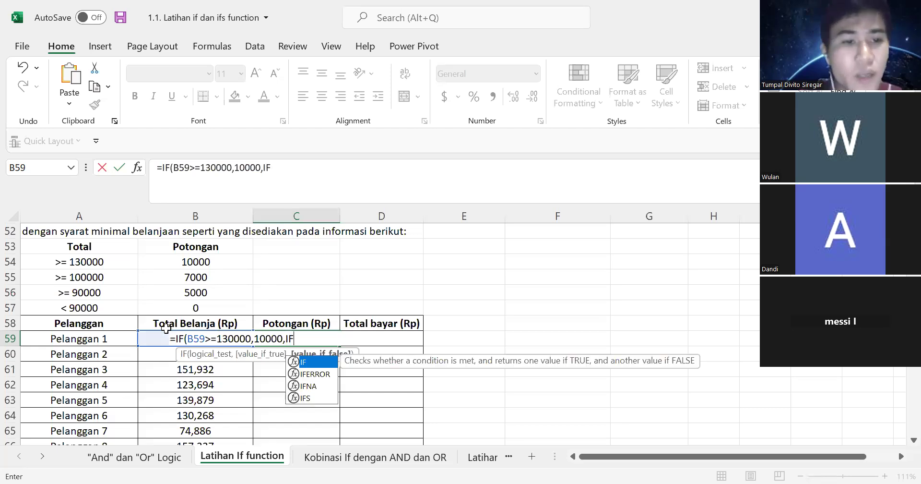
{"action": "type", "text": "("}
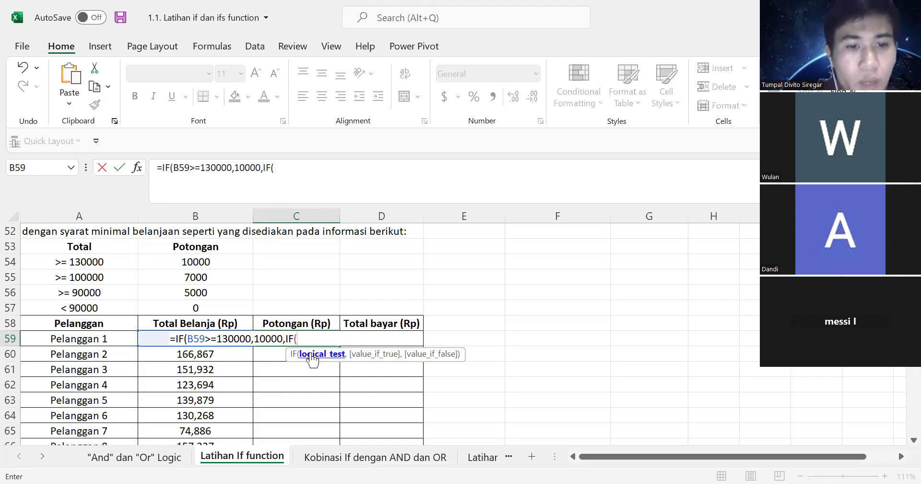
{"action": "type", "text": "B59"}
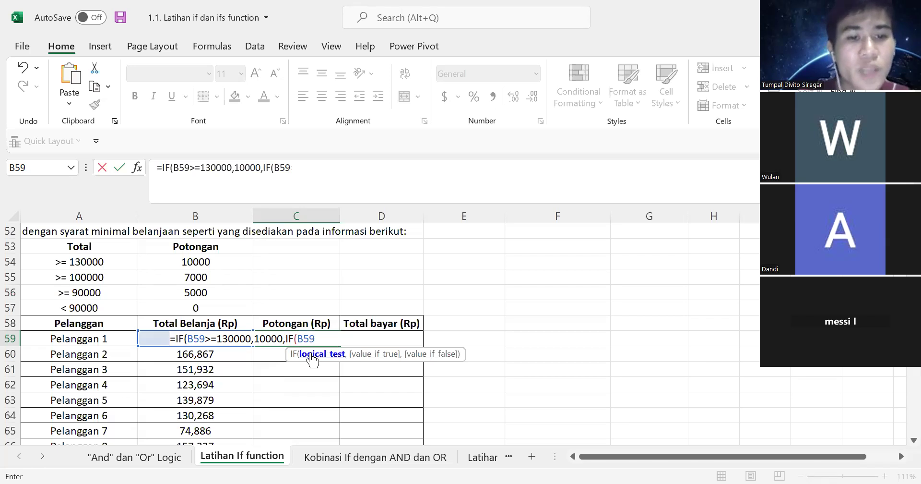
{"action": "type", "text": ">=1"}
{"action": "type", "text": "00000"}
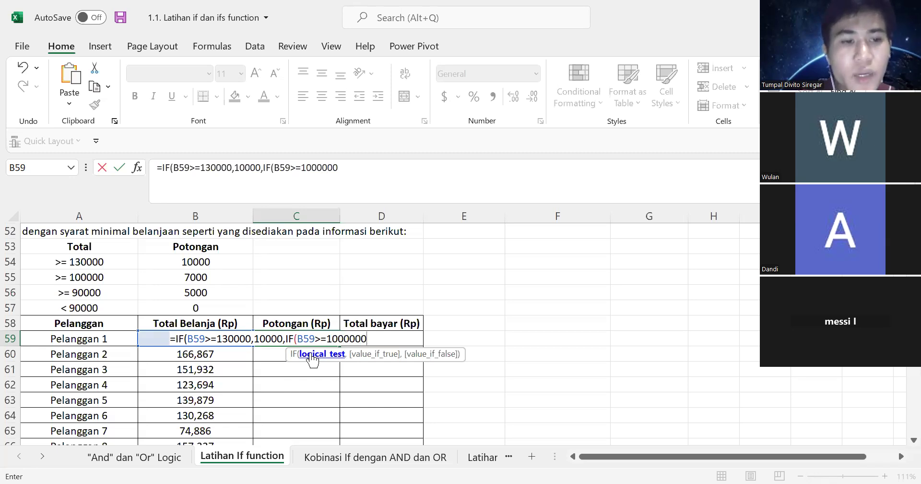
{"action": "type", "text": ",7000,"}
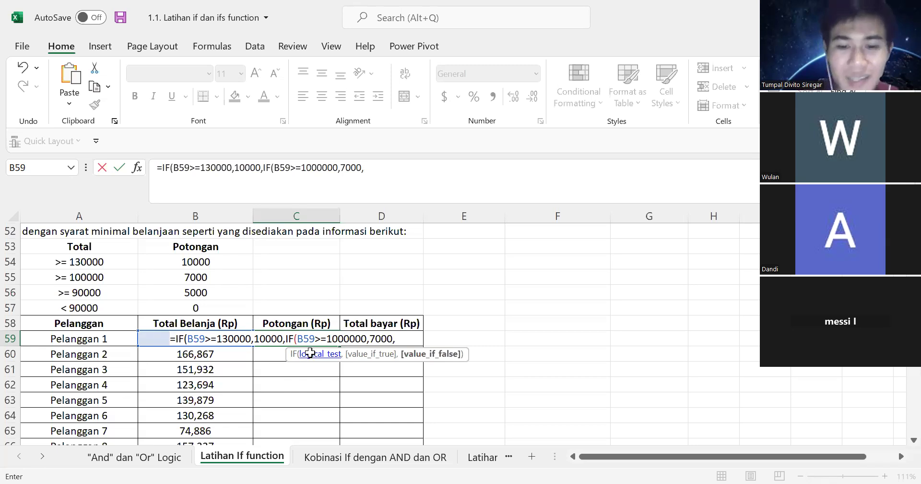
- Finish the C59 formula with a third nested condition, IF(B59>=90000,5000,0), and close all the IFs
{"action": "type", "text": "IF("}
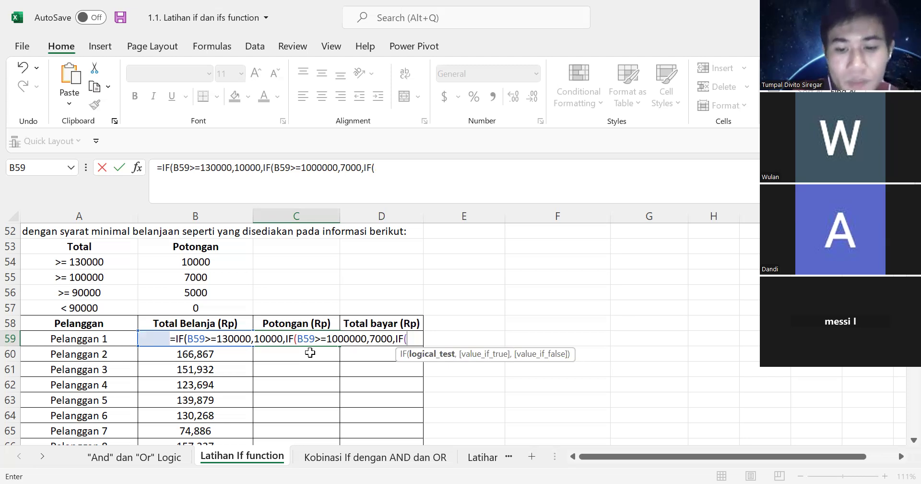
{"action": "type", "text": "B59>=90000"}
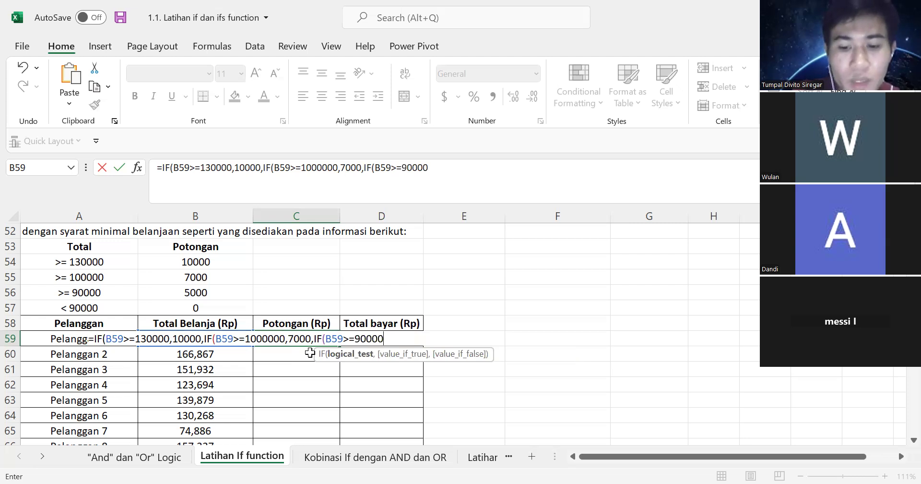
{"action": "type", "text": ",5000,"}
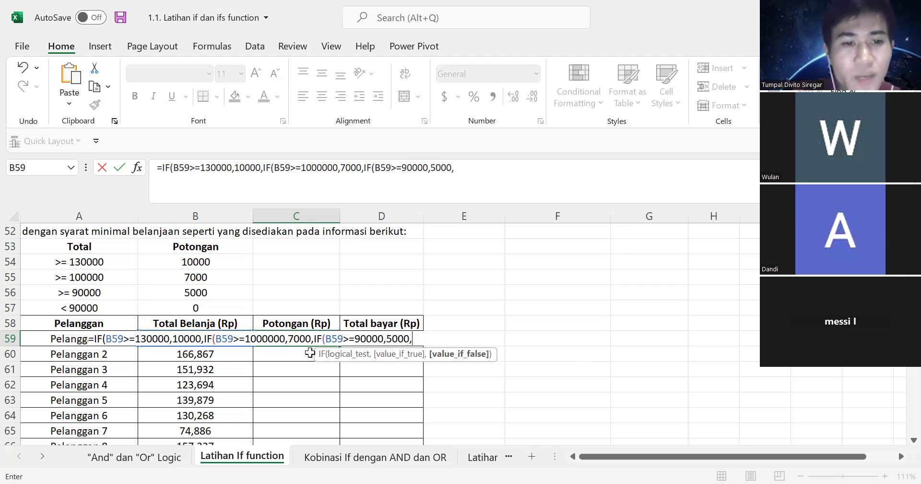
{"action": "type", "text": "0"}
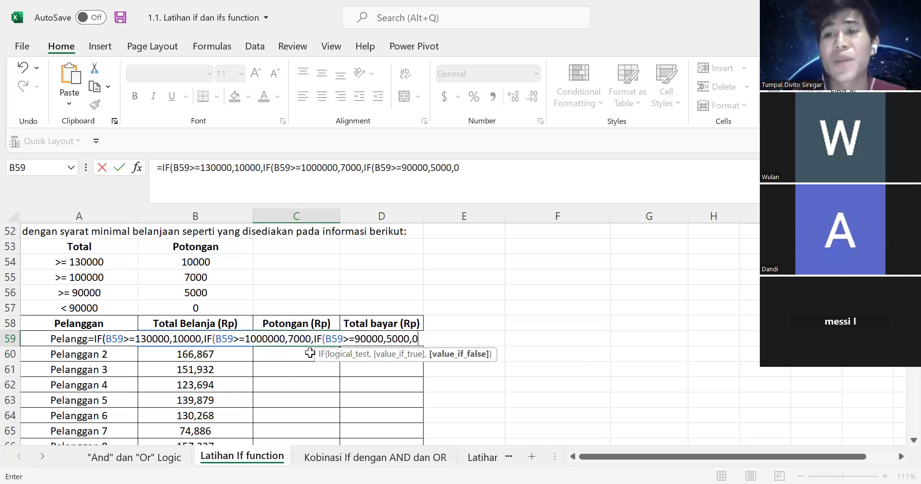
{"action": "type", "text": ")"}
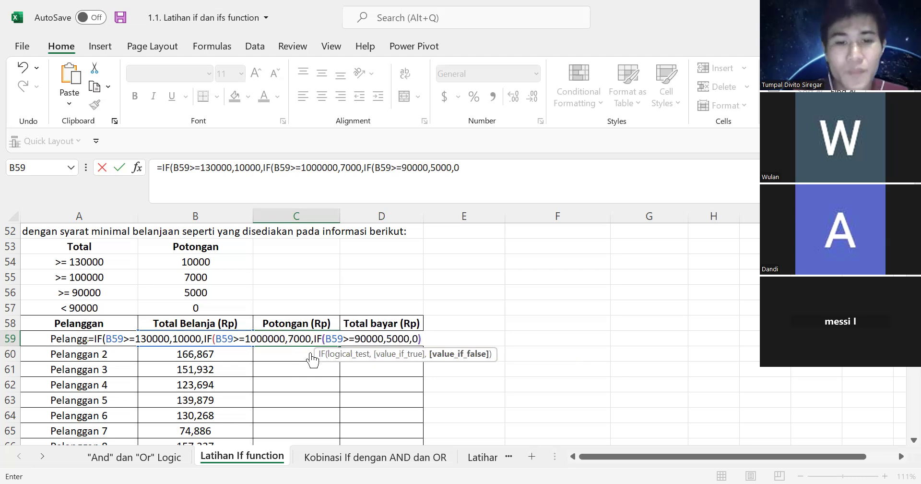
{"action": "key", "text": "Return"}
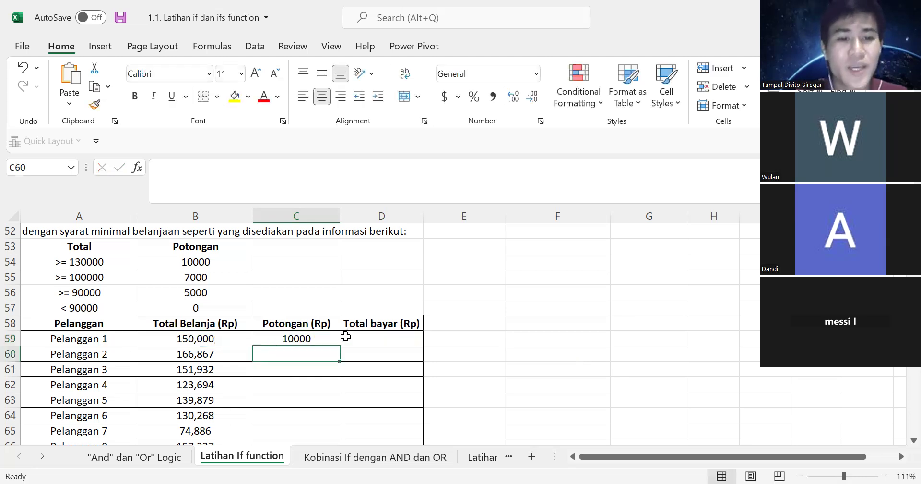
- Check Pelanggan 1's discount formula in C59 against the purchase total in B59 and the highest tier's discount in B54
{"action": "left_click", "coordinate": [319, 338]}
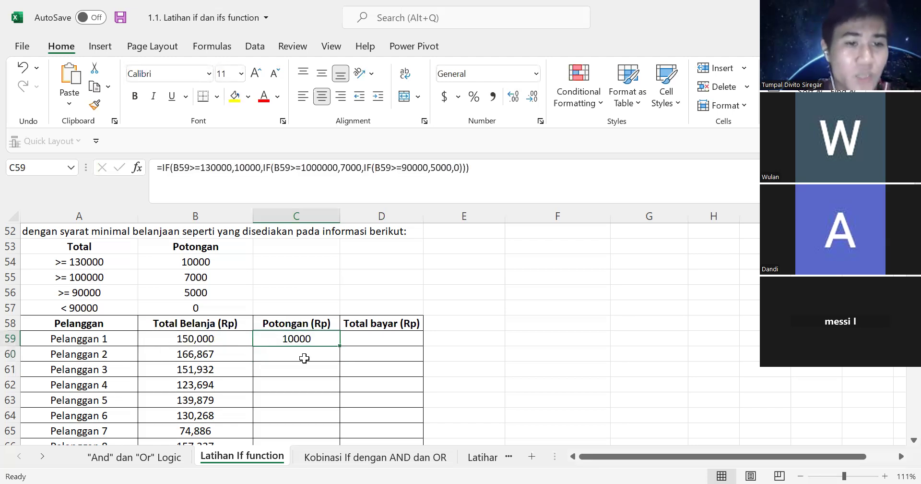
{"action": "key", "text": "Left"}
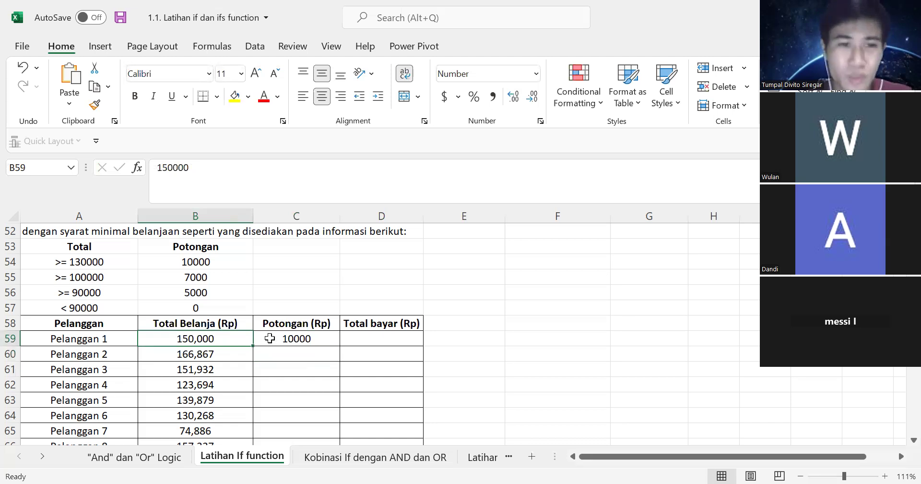
{"action": "left_click", "coordinate": [207, 263]}
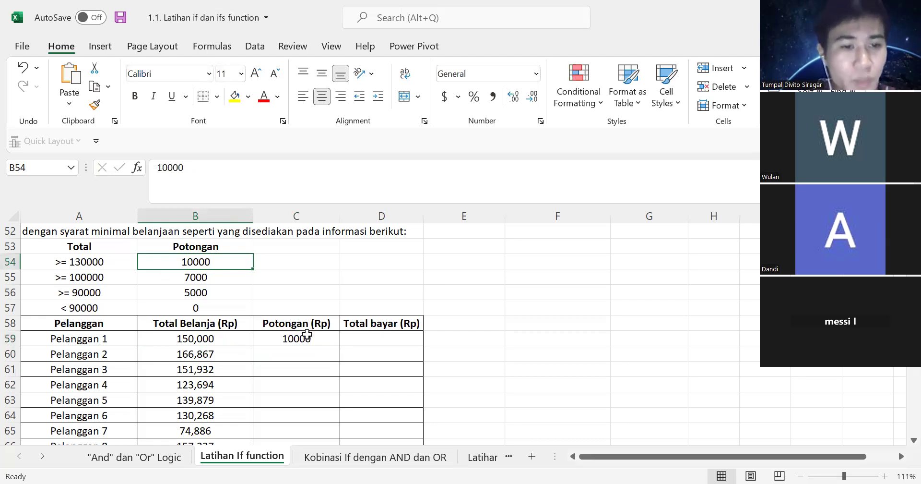
{"action": "left_click", "coordinate": [307, 334]}
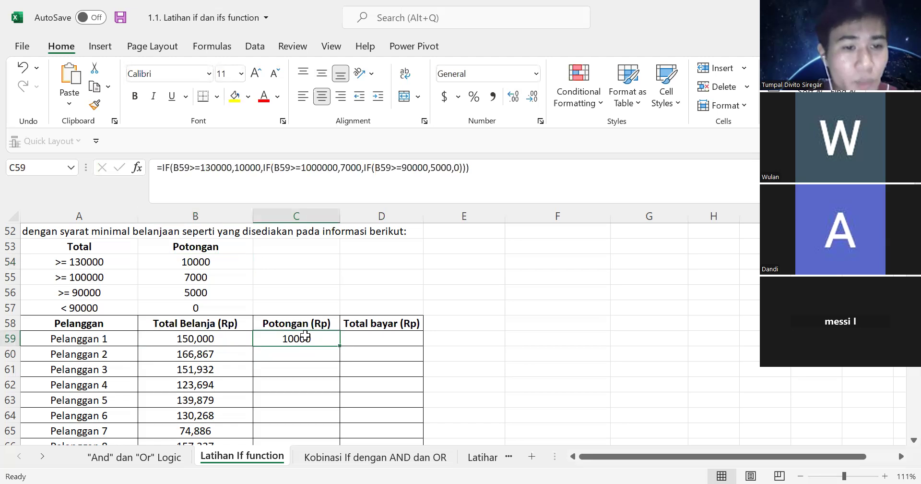
{"action": "left_click", "coordinate": [211, 354]}
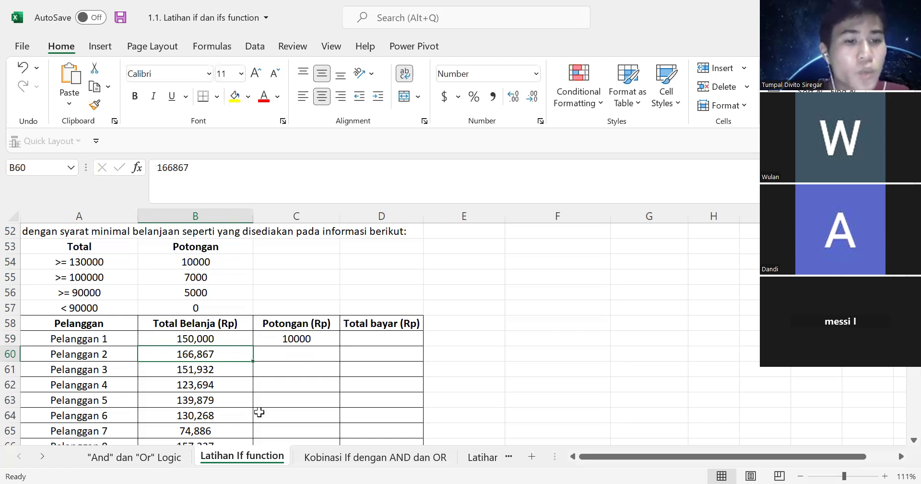
- Fill the Potongan formula from C59 down to C67 for all remaining customers
{"action": "left_click", "coordinate": [323, 341]}
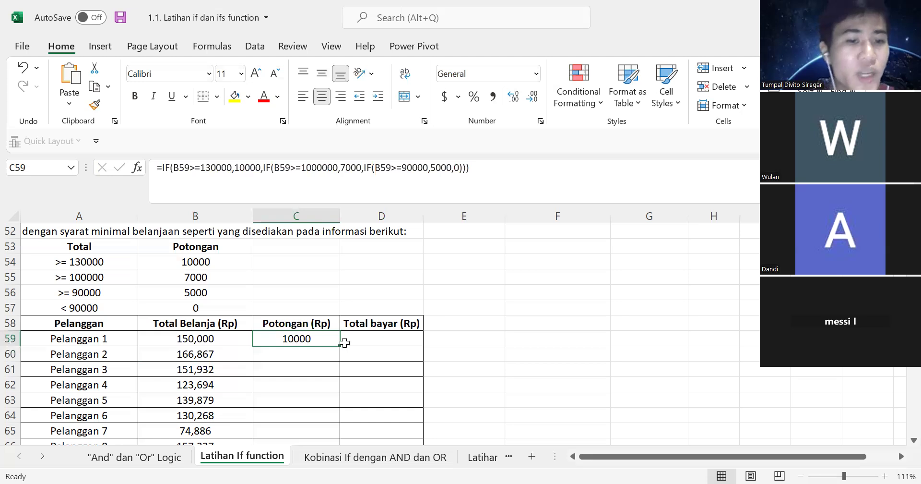
{"action": "scroll", "coordinate": [344, 339], "scroll_direction": "down", "scroll_amount": 2}
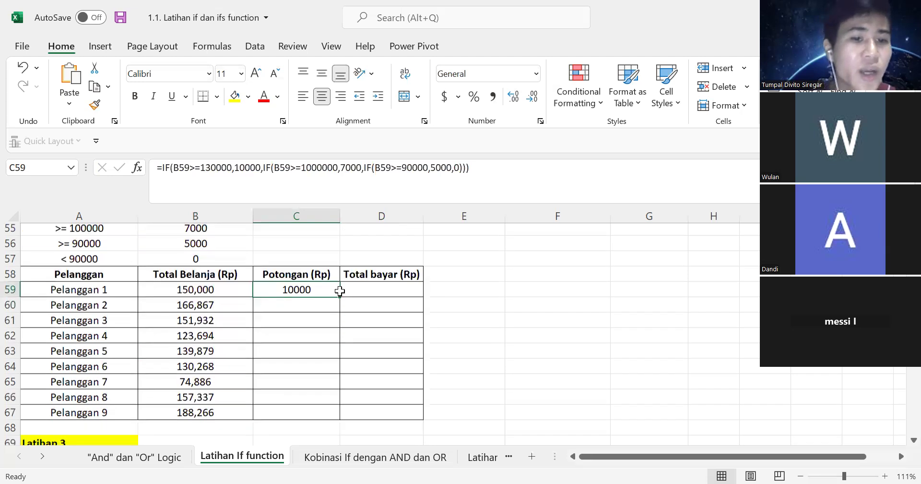
{"action": "double_click", "coordinate": [340, 283]}
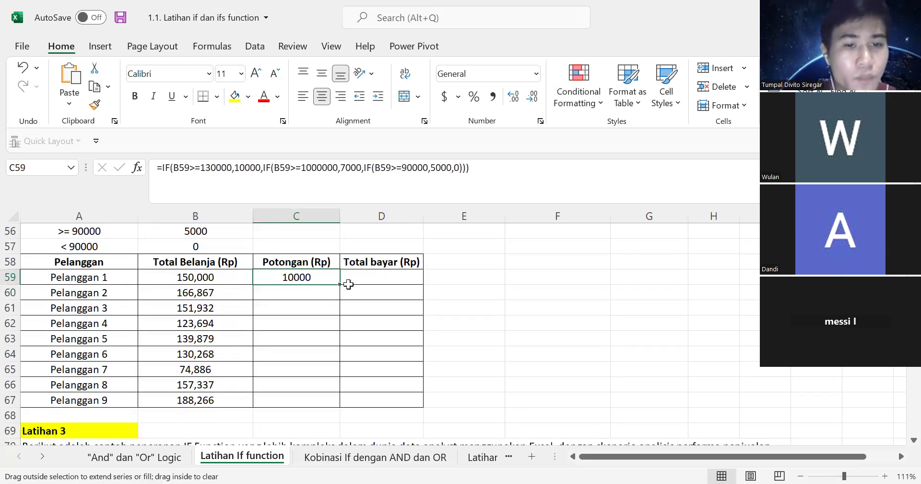
{"action": "left_click", "coordinate": [473, 348]}
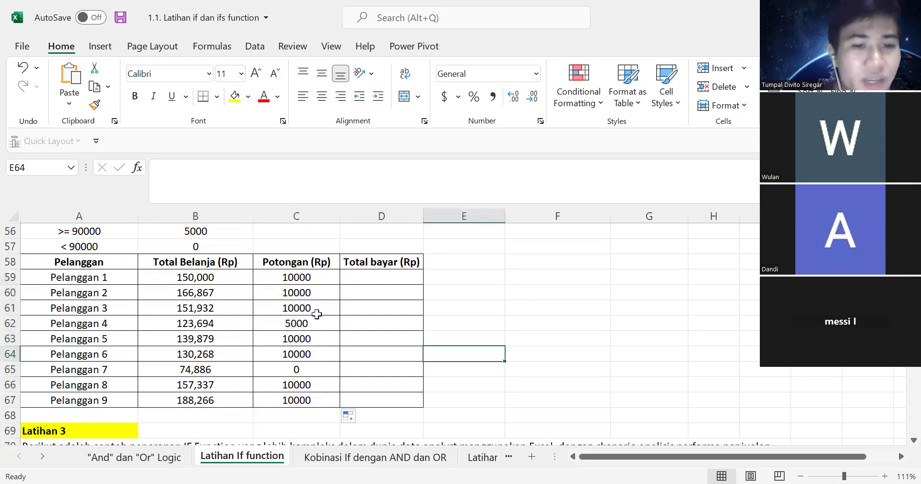
- Compare Pelanggan 4's total purchase and calculated discount in row 62 with the discount tiers in A54:B57
{"action": "left_click", "coordinate": [242, 323]}
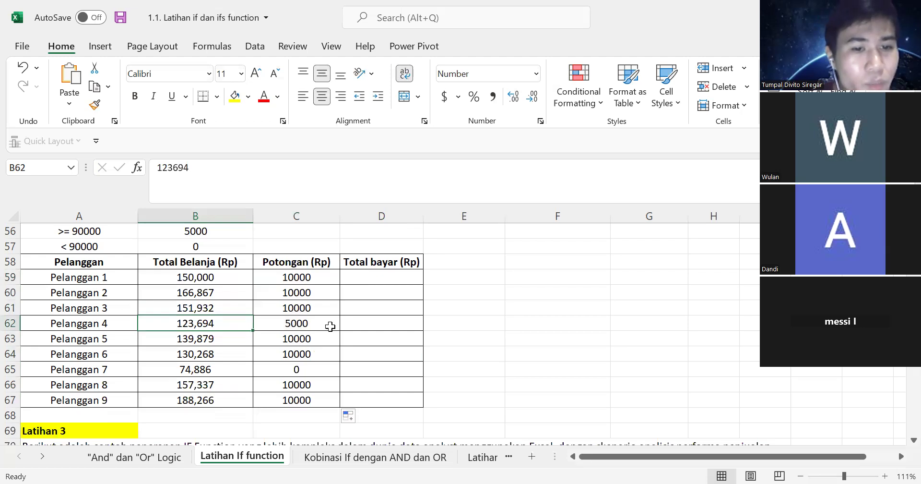
{"action": "scroll", "coordinate": [330, 326], "scroll_direction": "up", "scroll_amount": 2}
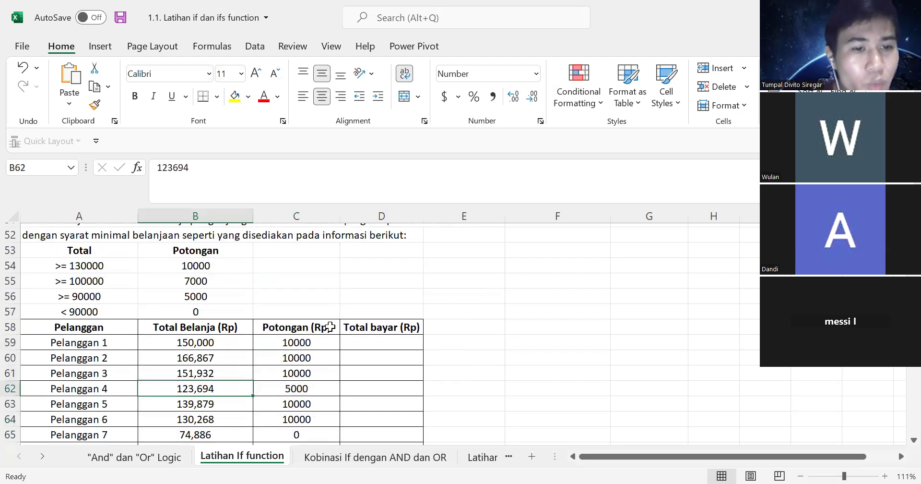
{"action": "scroll", "coordinate": [330, 326], "scroll_direction": "down", "scroll_amount": 1}
{"action": "scroll", "coordinate": [330, 326], "scroll_direction": "up", "scroll_amount": 1}
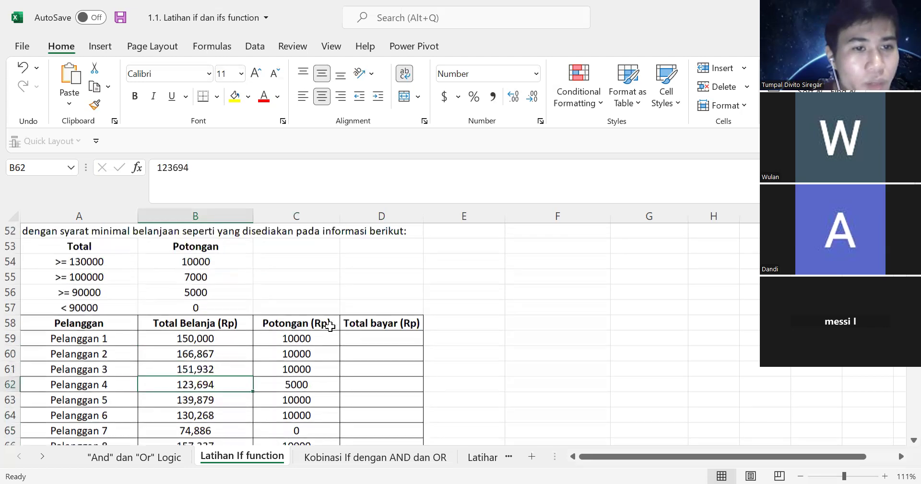
{"action": "scroll", "coordinate": [312, 357], "scroll_direction": "down", "scroll_amount": 1}
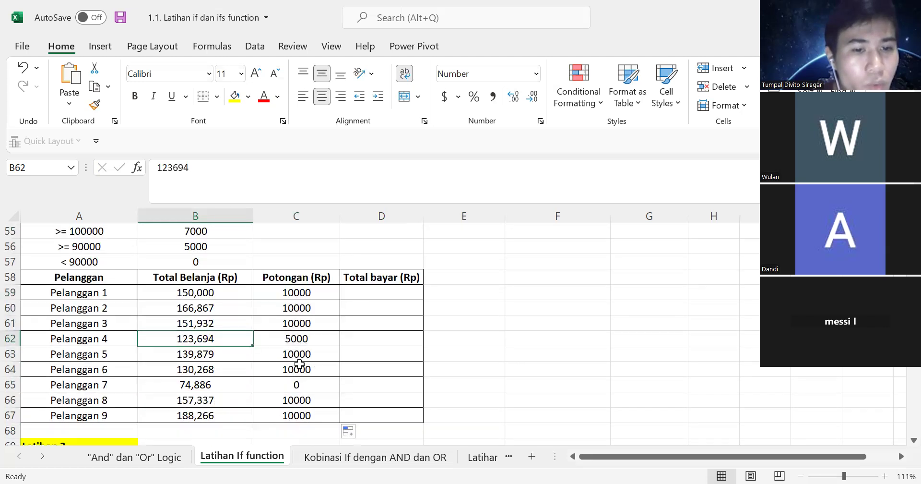
- Inspect Pelanggan 4's discount formula in C62 and compare its thresholds with the discount tiers in A54:B57
{"action": "left_click", "coordinate": [303, 336]}
{"action": "key", "text": "F2"}
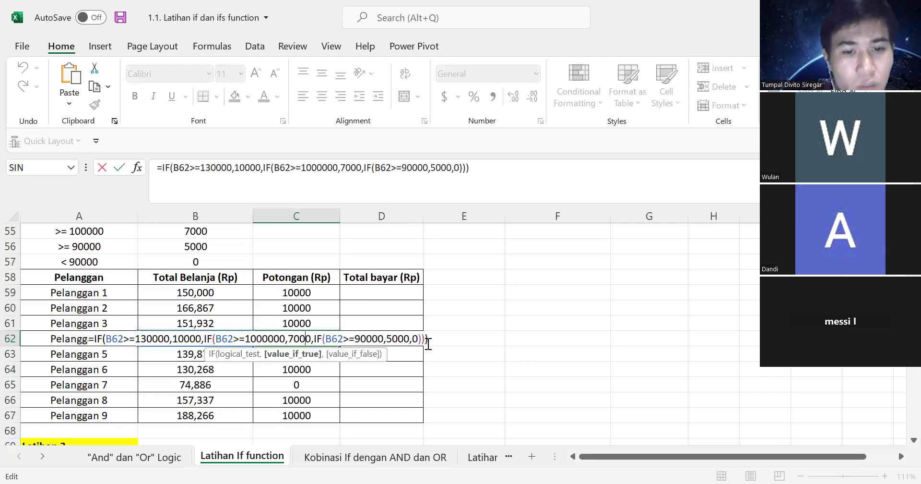
{"action": "left_click", "coordinate": [229, 341]}
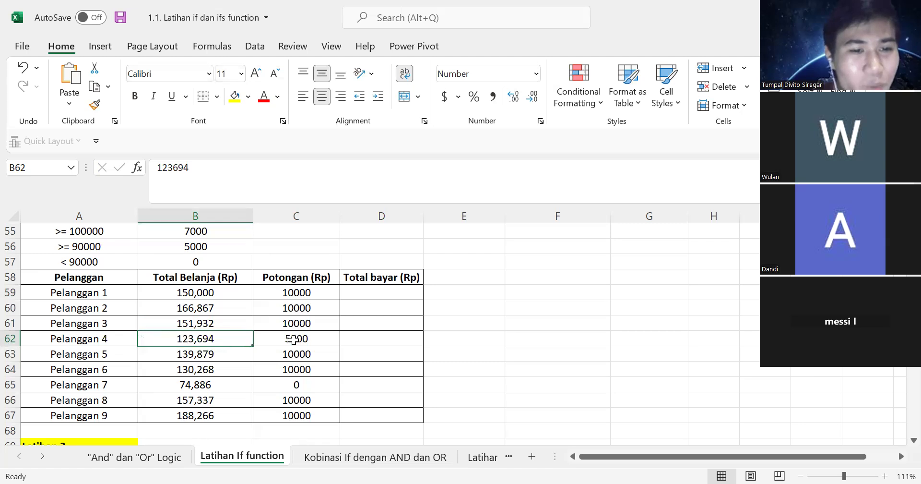
{"action": "scroll", "coordinate": [294, 340], "scroll_direction": "up", "scroll_amount": 1}
{"action": "scroll", "coordinate": [293, 339], "scroll_direction": "up", "scroll_amount": 1}
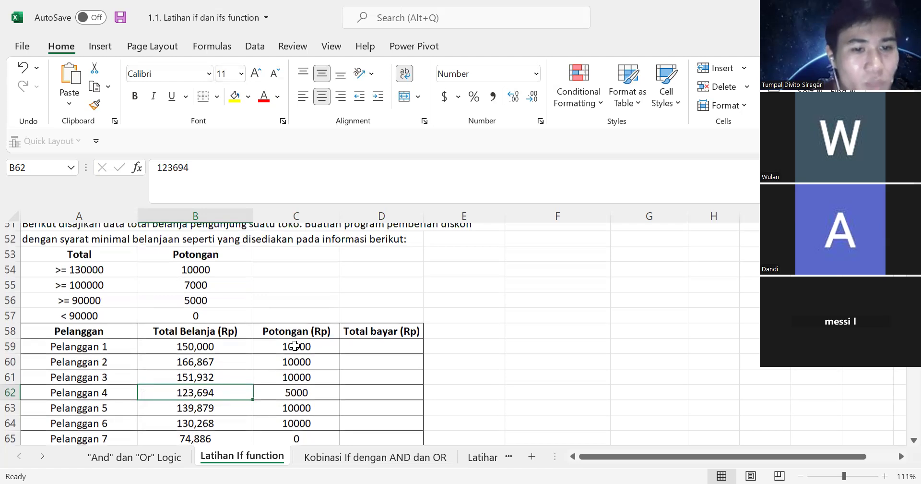
{"action": "scroll", "coordinate": [298, 355], "scroll_direction": "down", "scroll_amount": 1}
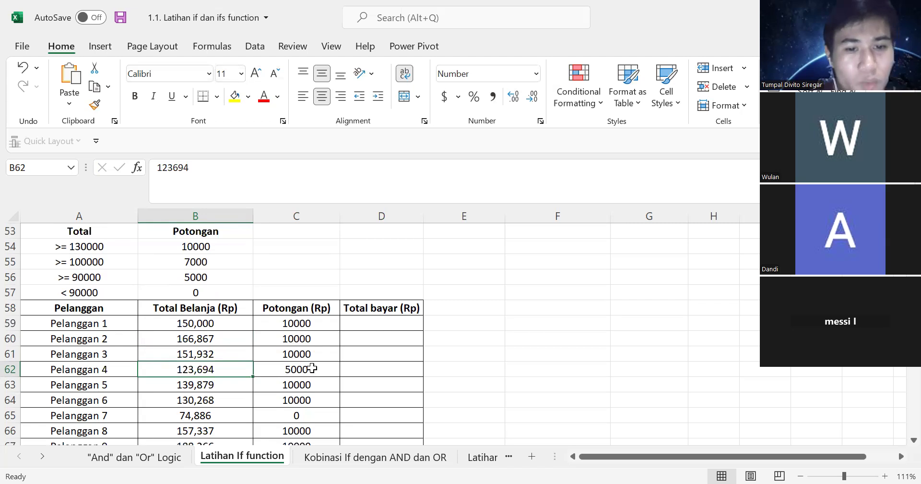
- Correct the second IF threshold in Pelanggan 4's formula in C62 to 100000
{"action": "double_click", "coordinate": [314, 369]}
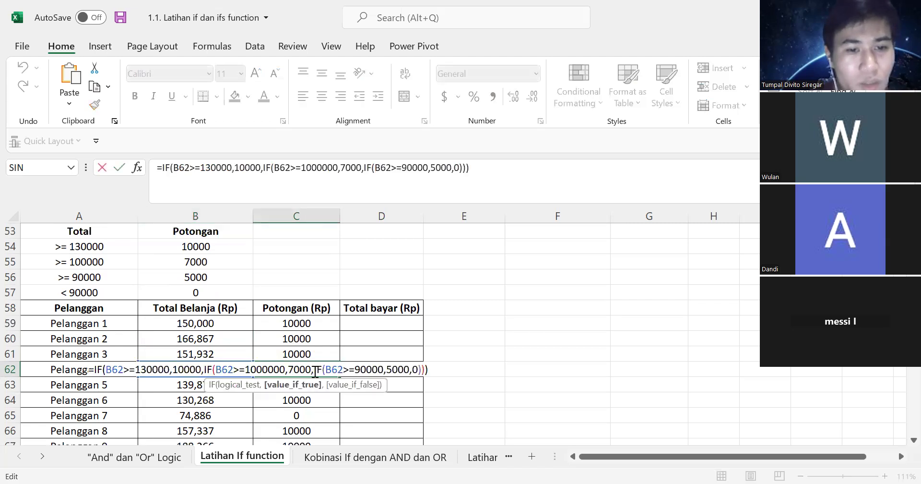
{"action": "left_click", "coordinate": [284, 369]}
{"action": "key", "text": "BackSpace"}
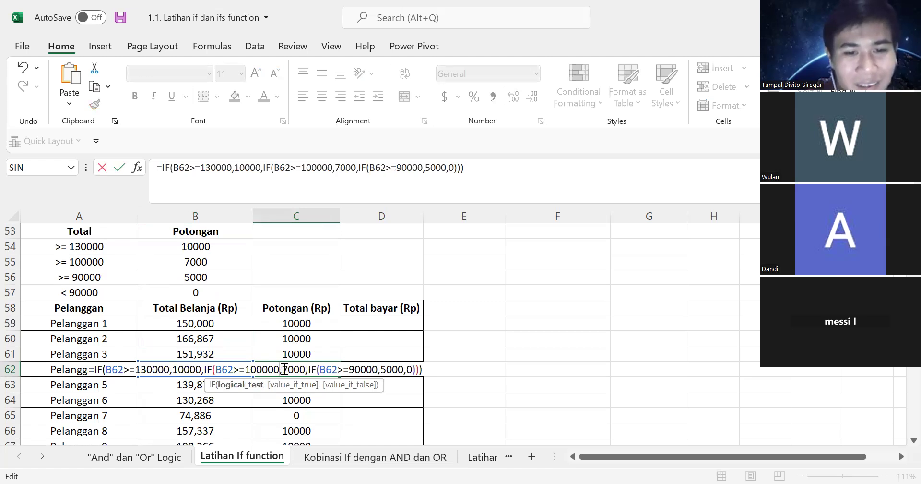
{"action": "left_click", "coordinate": [315, 322]}
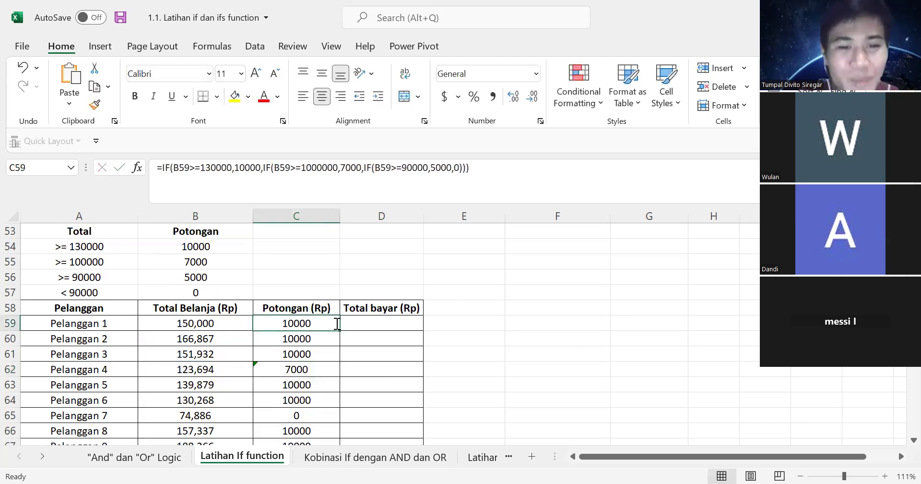
- Correct the second IF threshold in C59 to 100000 and refill the Potongan formula down to C67
{"action": "double_click", "coordinate": [285, 323]}
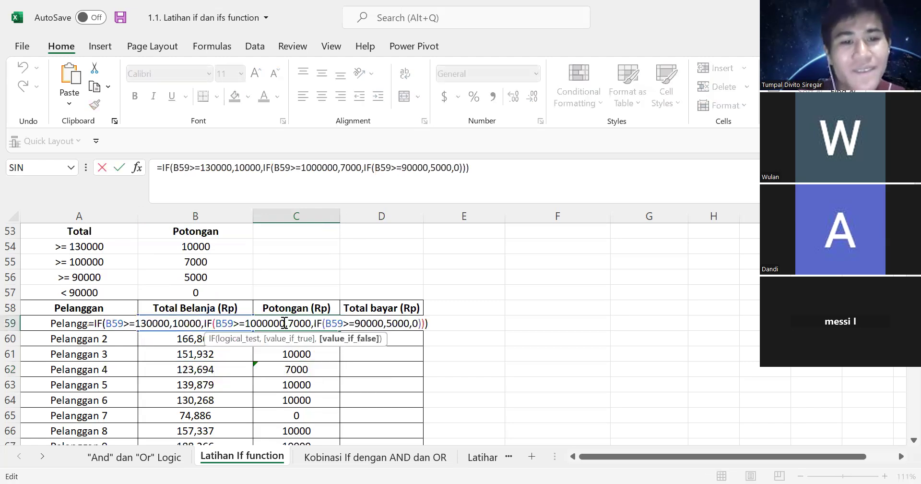
{"action": "key", "text": "BackSpace"}
{"action": "key", "text": "ctrl+Return"}
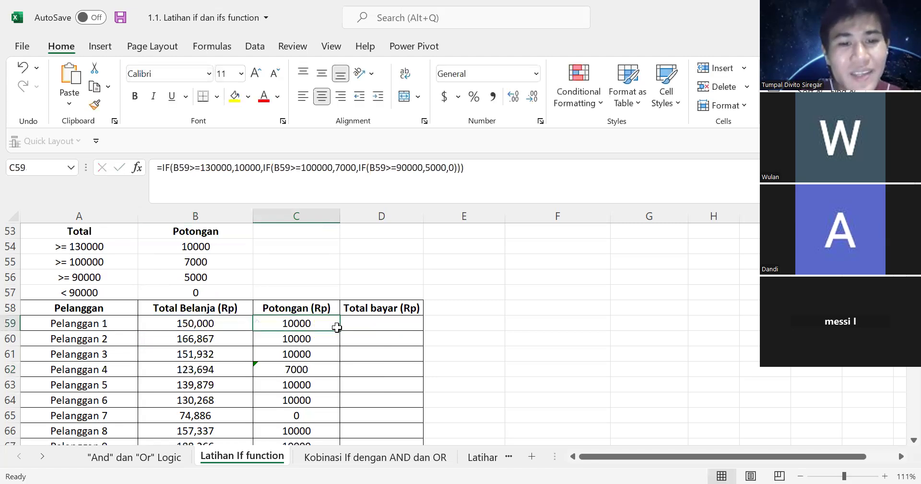
{"action": "double_click", "coordinate": [340, 330]}
{"action": "left_click", "coordinate": [448, 400]}
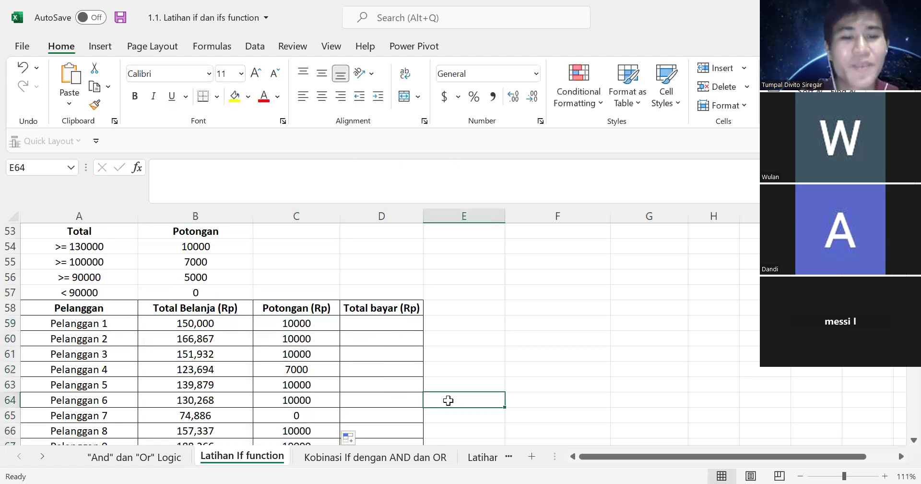
- Review the corrected Potongan column against the Total and Potongan tier table in A53:B57
{"action": "scroll", "coordinate": [413, 389], "scroll_direction": "down", "scroll_amount": 1}
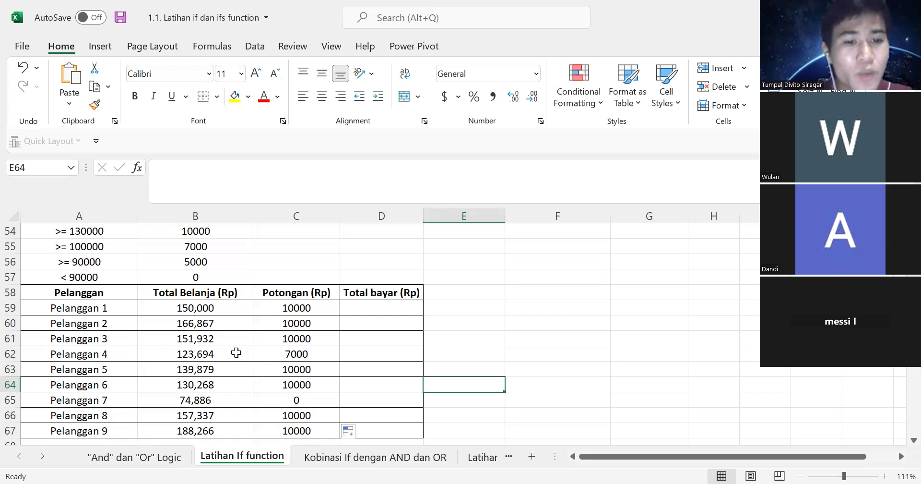
{"action": "scroll", "coordinate": [236, 353], "scroll_direction": "up", "scroll_amount": 1}
{"action": "left_click_drag", "start_coordinate": [74, 262], "coordinate": [200, 313]}
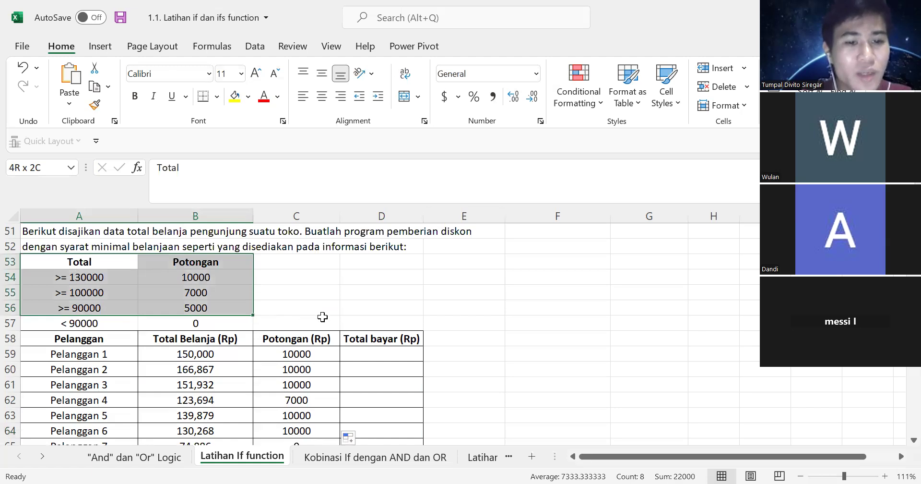
{"action": "left_click_drag", "start_coordinate": [323, 317], "coordinate": [197, 323]}
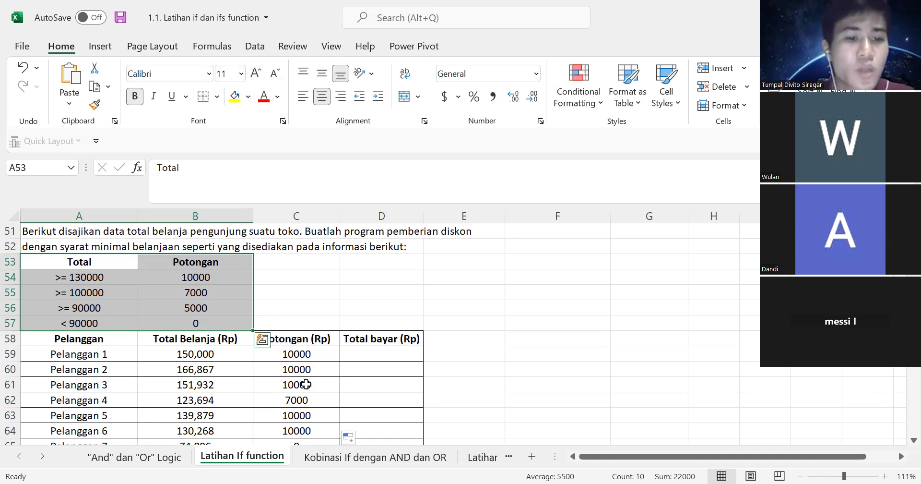
- Check Pelanggan 7's discount in C65 and purchase total in B65 against the < 90000 tier in row 57
{"action": "scroll", "coordinate": [306, 383], "scroll_direction": "down", "scroll_amount": 1}
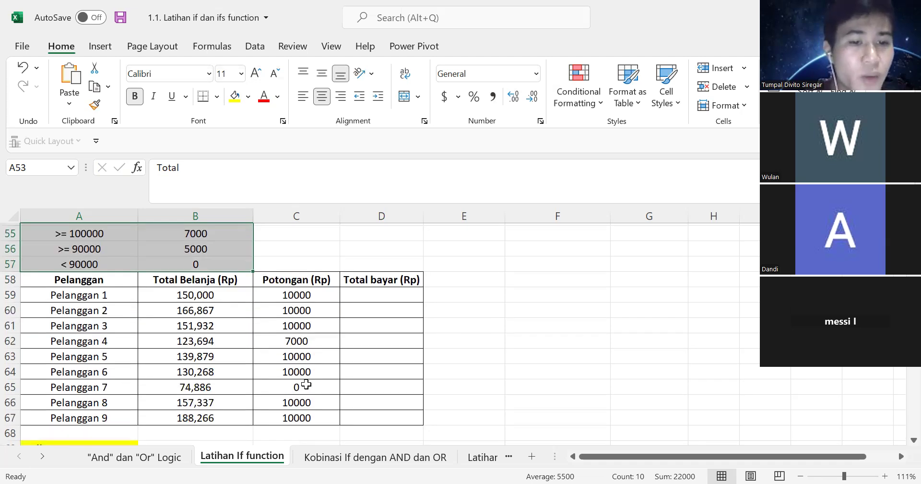
{"action": "left_click", "coordinate": [306, 384]}
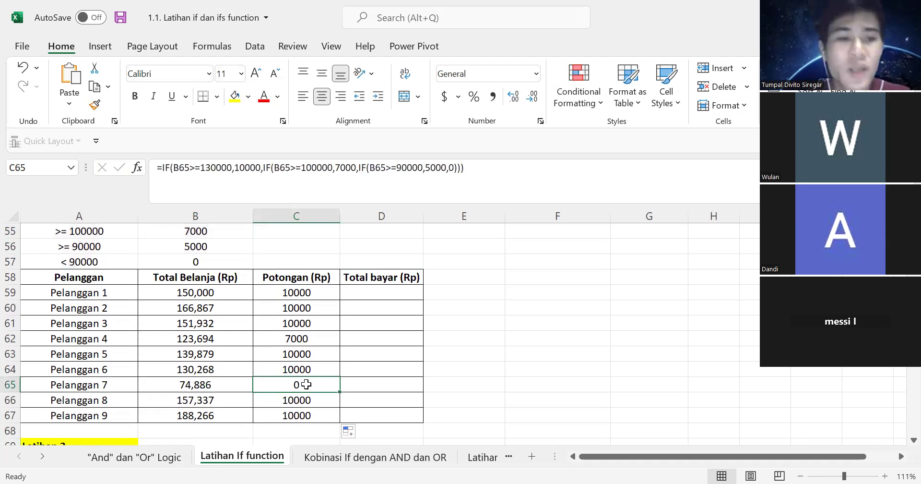
{"action": "left_click", "coordinate": [197, 379]}
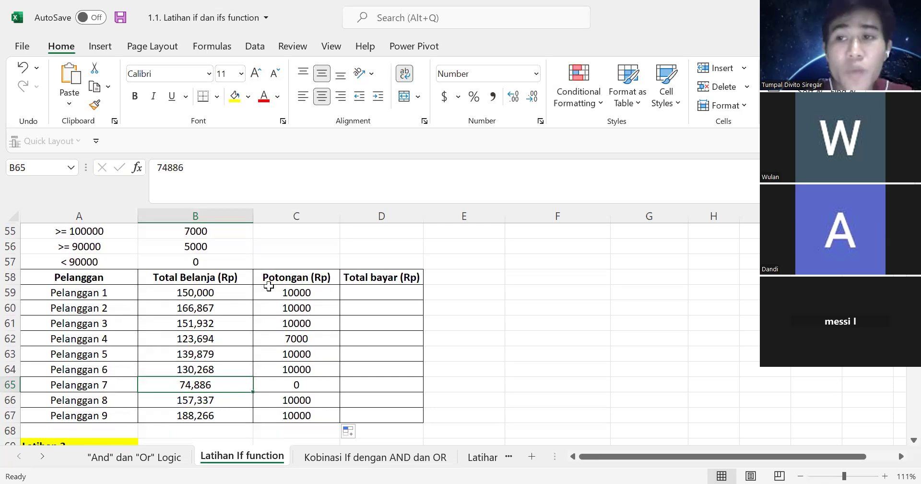
{"action": "scroll", "coordinate": [86, 246], "scroll_direction": "up", "scroll_amount": 1}
{"action": "left_click_drag", "start_coordinate": [85, 246], "coordinate": [208, 306]}
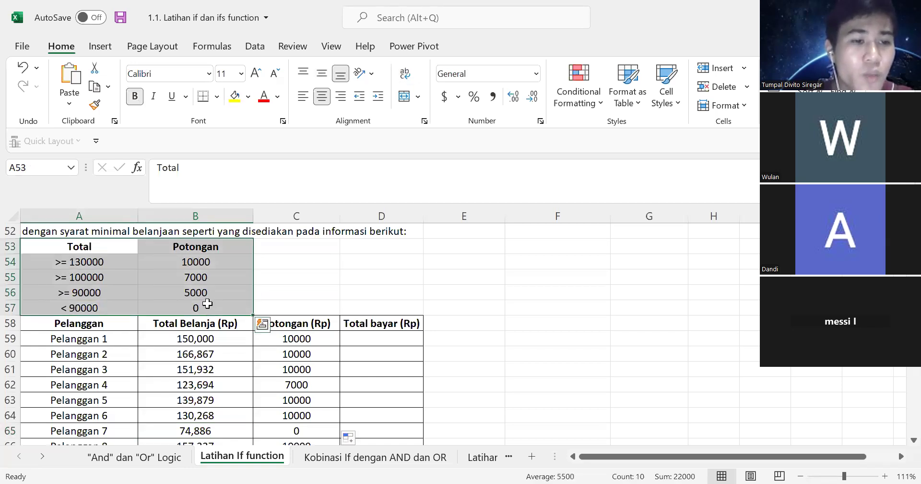
{"action": "left_click", "coordinate": [207, 305]}
{"action": "left_click", "coordinate": [73, 306]}
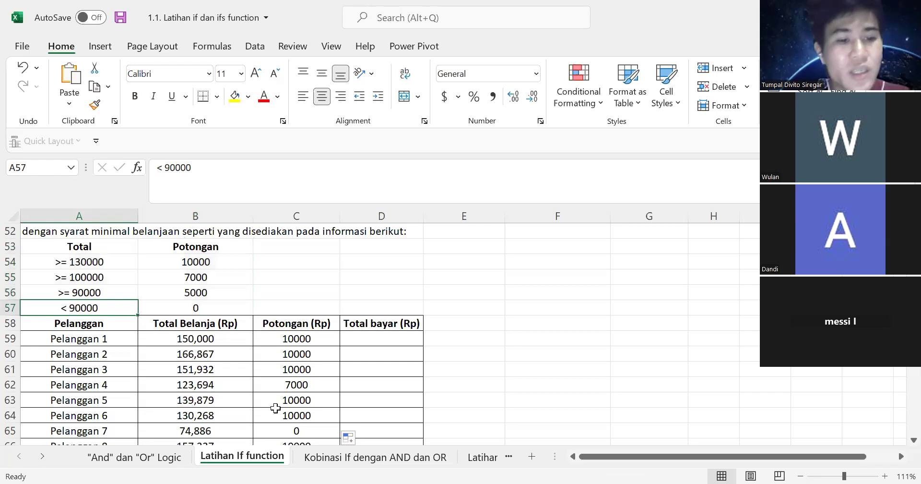
{"action": "scroll", "coordinate": [218, 403], "scroll_direction": "down", "scroll_amount": 1}
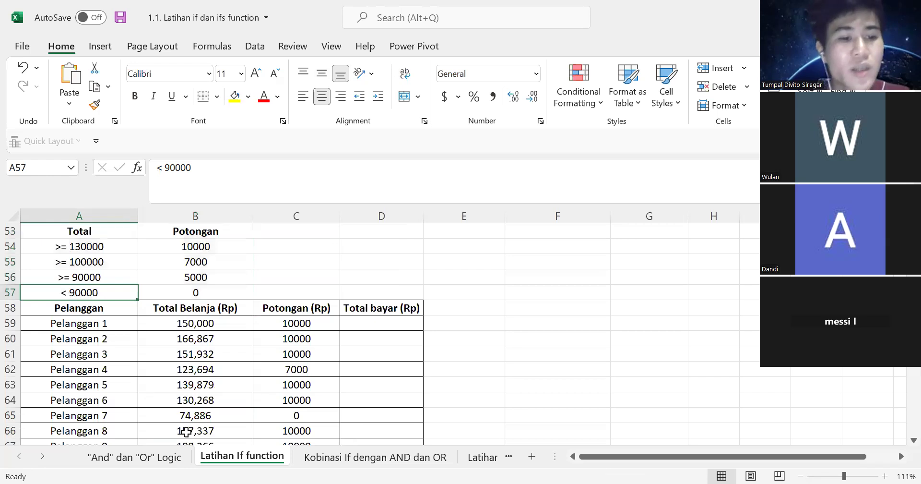
{"action": "left_click", "coordinate": [225, 413]}
{"action": "scroll", "coordinate": [225, 413], "scroll_direction": "down", "scroll_amount": 1}
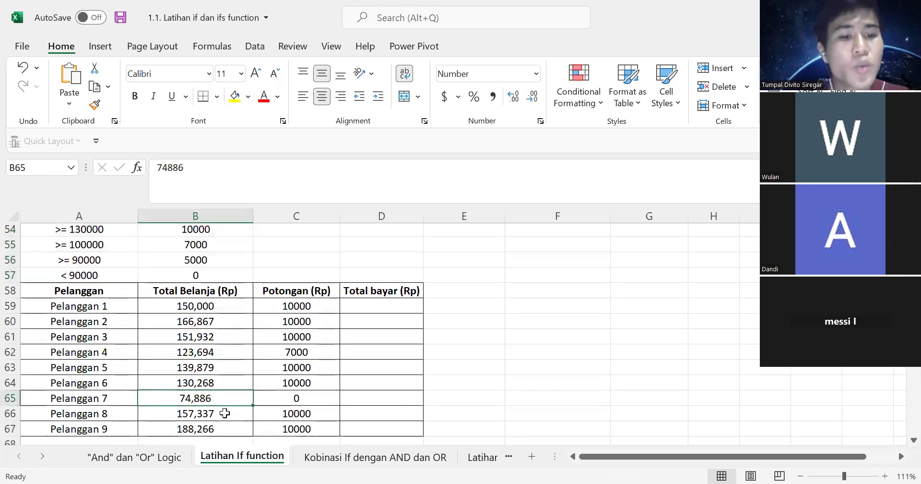
{"action": "scroll", "coordinate": [225, 412], "scroll_direction": "down", "scroll_amount": 1}
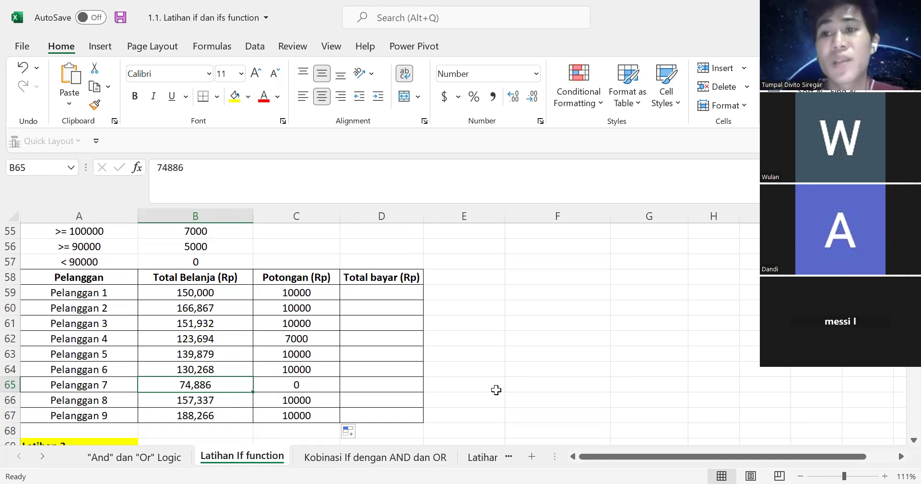
- Calculate Pelanggan 1's Total bayar in D59 as purchase total minus discount with =B59-C59
{"action": "left_click", "coordinate": [399, 293]}
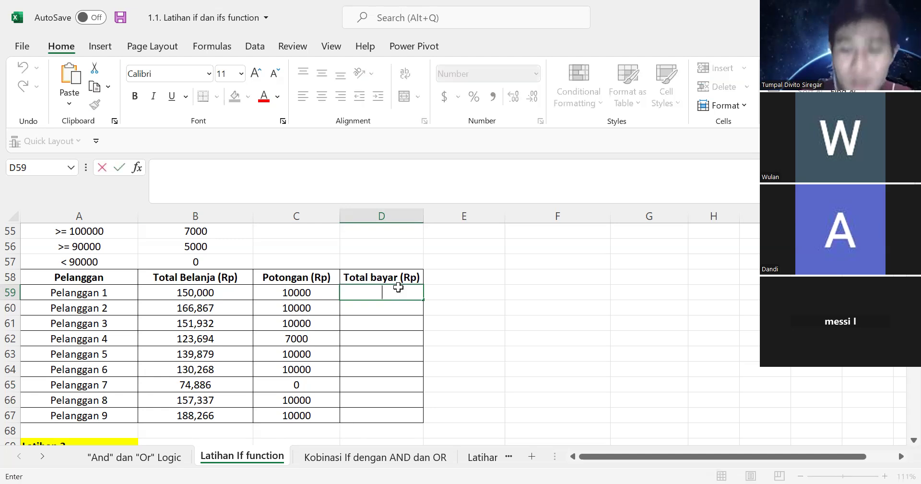
{"action": "key", "text": "Return"}
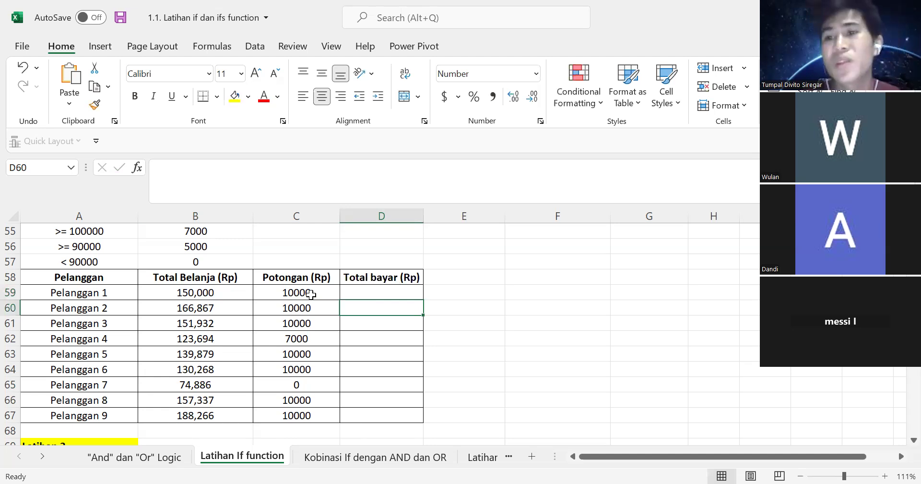
{"action": "key", "text": "Up"}
{"action": "key", "text": "Left"}
{"action": "key", "text": "Left"}
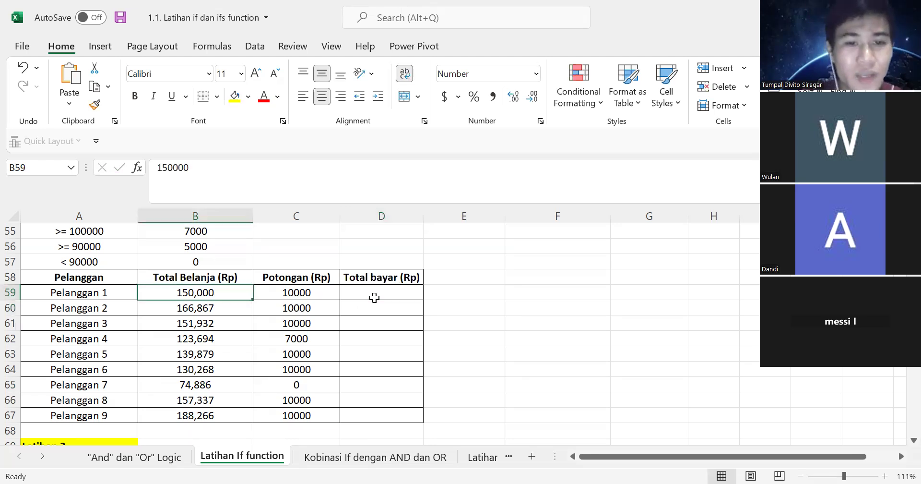
{"action": "left_click", "coordinate": [374, 297]}
{"action": "type", "text": "="}
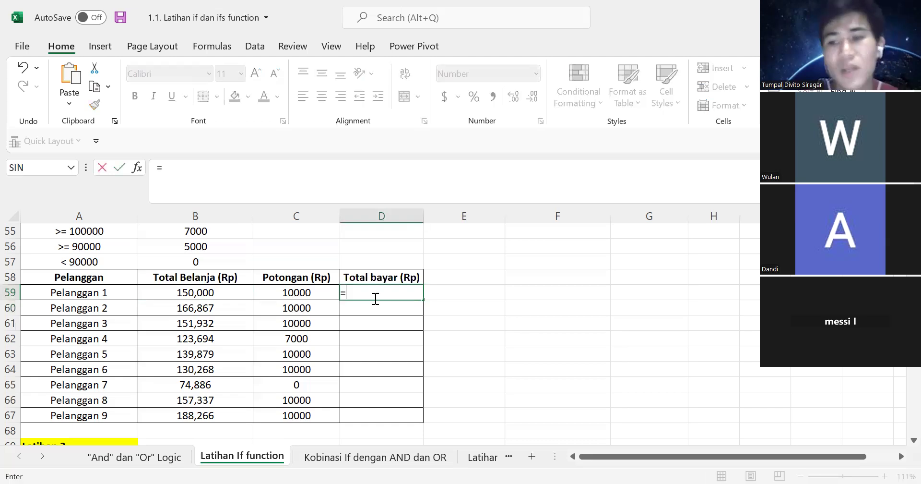
{"action": "left_click", "coordinate": [213, 293]}
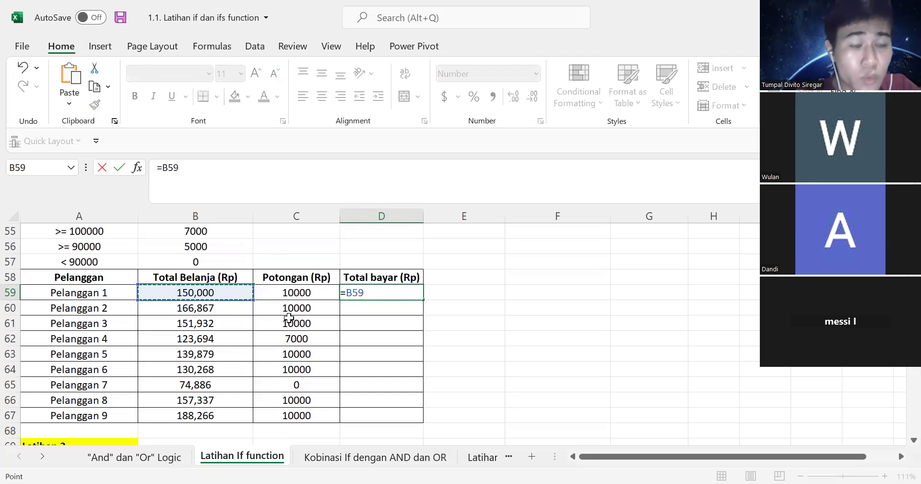
{"action": "type", "text": "-"}
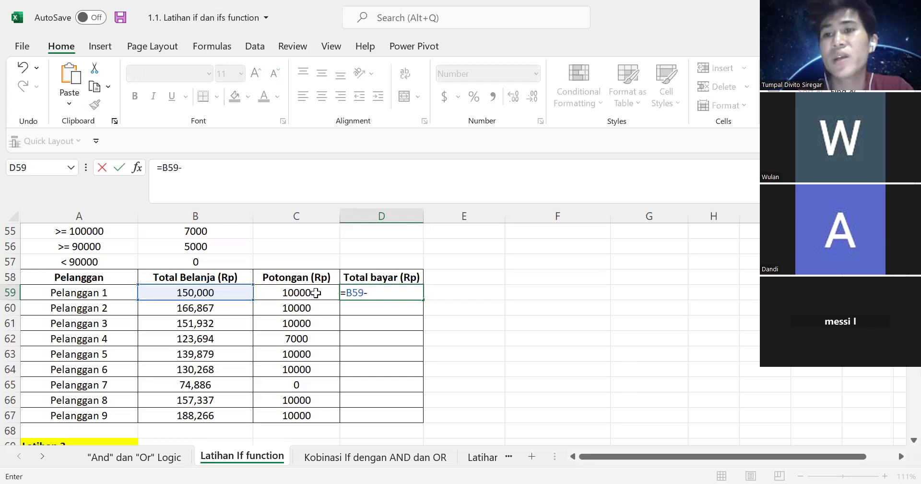
{"action": "left_click", "coordinate": [315, 292]}
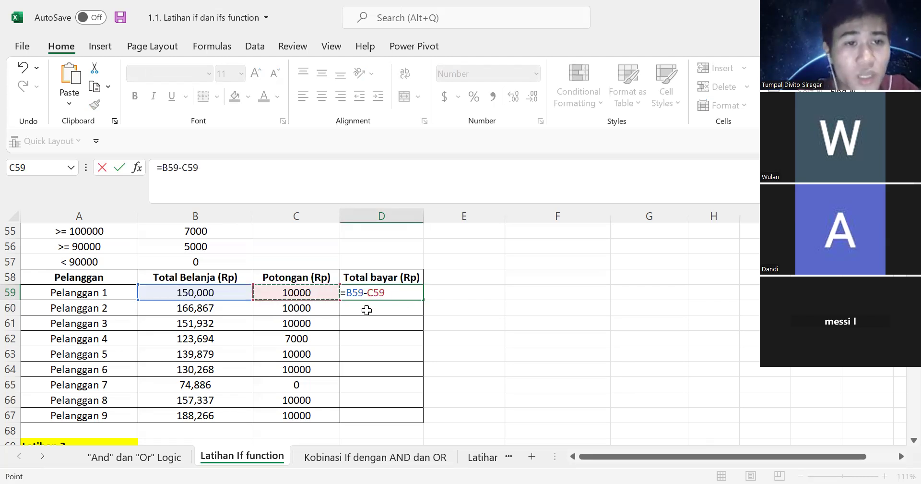
{"action": "key", "text": "Return"}
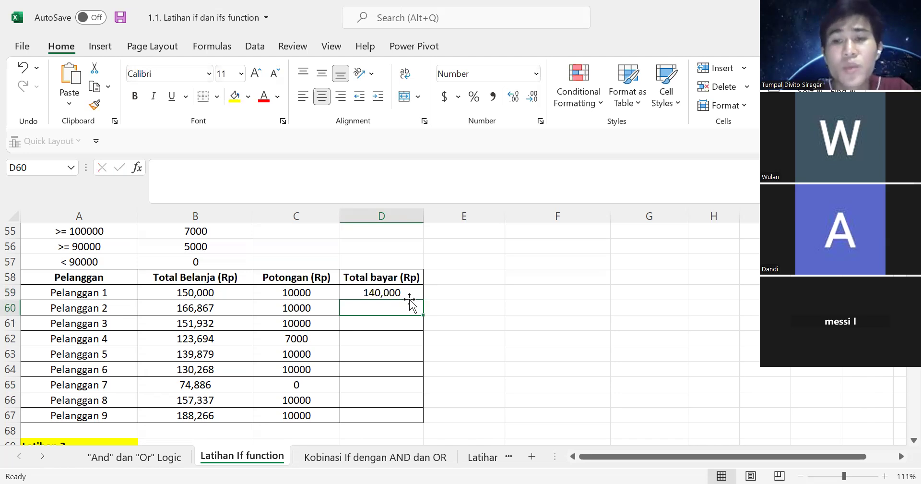
- Fill the Total bayar formula from D59 down to D67 for all remaining customers
{"action": "left_click", "coordinate": [416, 293]}
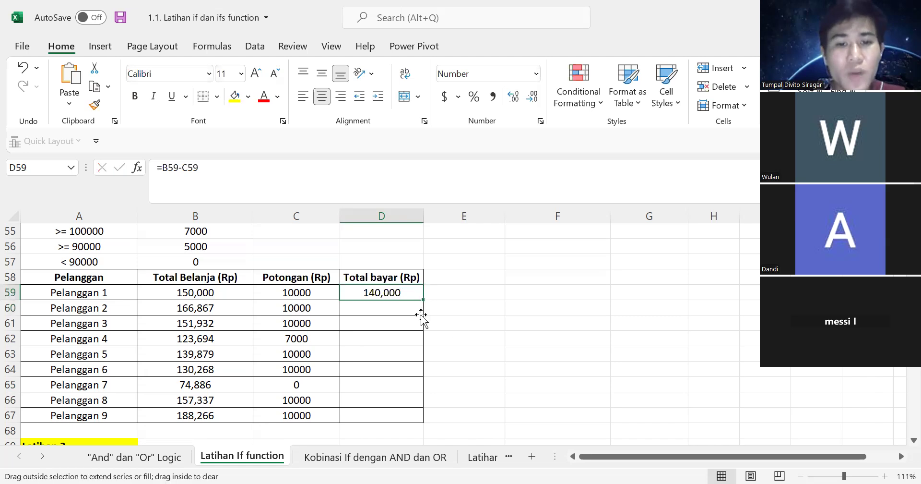
{"action": "double_click", "coordinate": [423, 300]}
{"action": "left_click", "coordinate": [399, 306]}
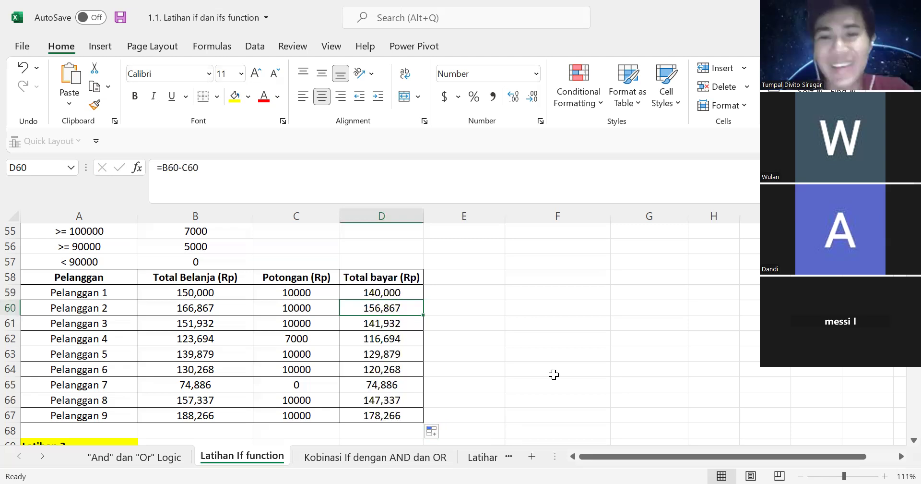
- Look over the Latihan 3 sales performance scenario, its Performance Status rules and the salesperson table
{"action": "scroll", "coordinate": [553, 374], "scroll_direction": "down", "scroll_amount": 1}
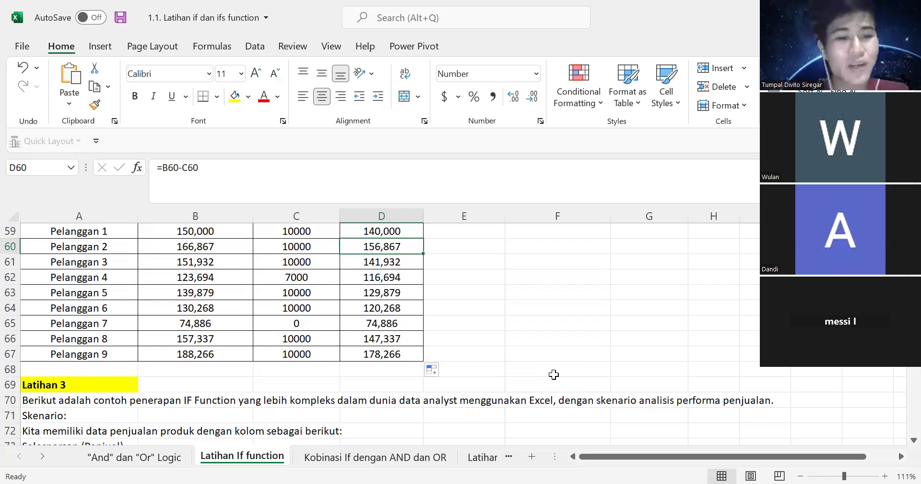
{"action": "scroll", "coordinate": [554, 374], "scroll_direction": "down", "scroll_amount": 2}
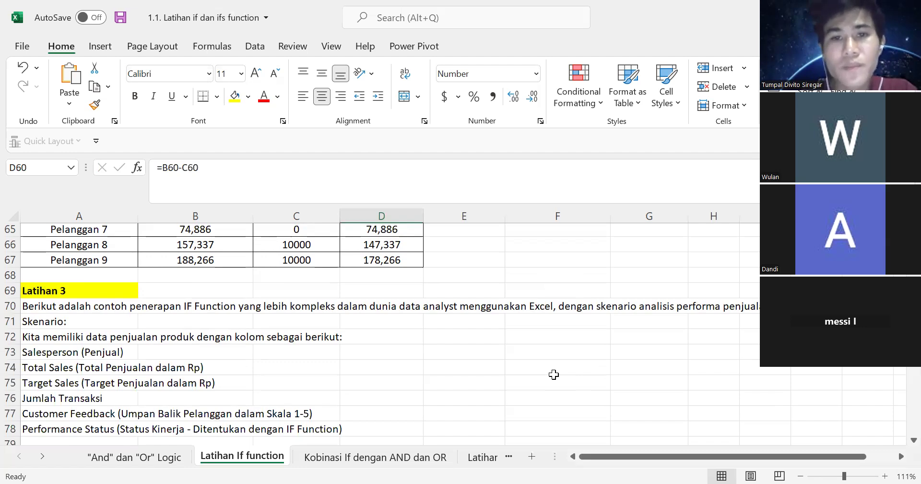
{"action": "scroll", "coordinate": [554, 374], "scroll_direction": "up", "scroll_amount": 1}
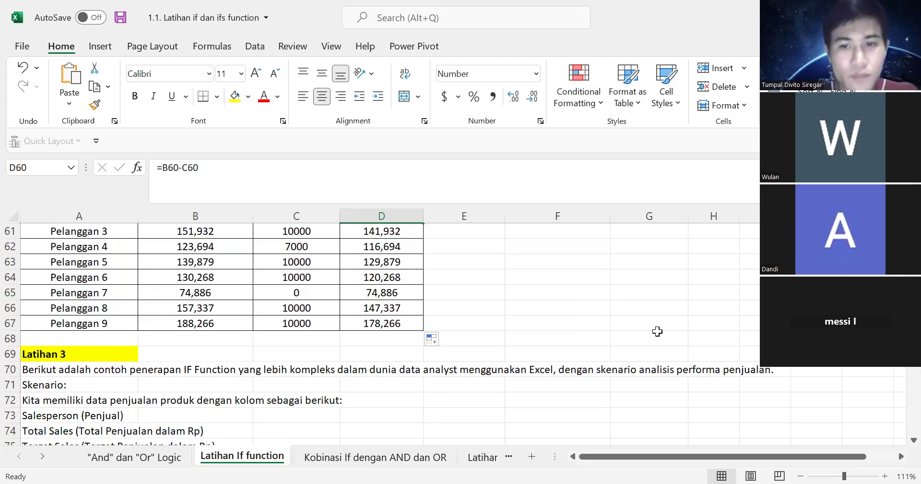
{"action": "scroll", "coordinate": [657, 331], "scroll_direction": "down", "scroll_amount": 7}
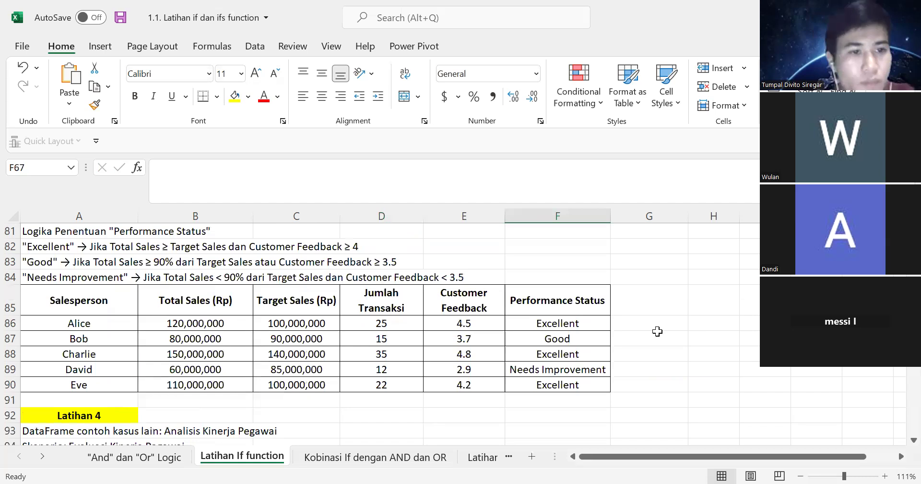
- Read the Latihan 3 column descriptions and the Excellent, Good and Needs Improvement criteria in rows 70 to 84
{"action": "left_click", "coordinate": [658, 331]}
{"action": "scroll", "coordinate": [473, 298], "scroll_direction": "up", "scroll_amount": 3}
{"action": "scroll", "coordinate": [714, 212], "scroll_direction": "up", "scroll_amount": 1}
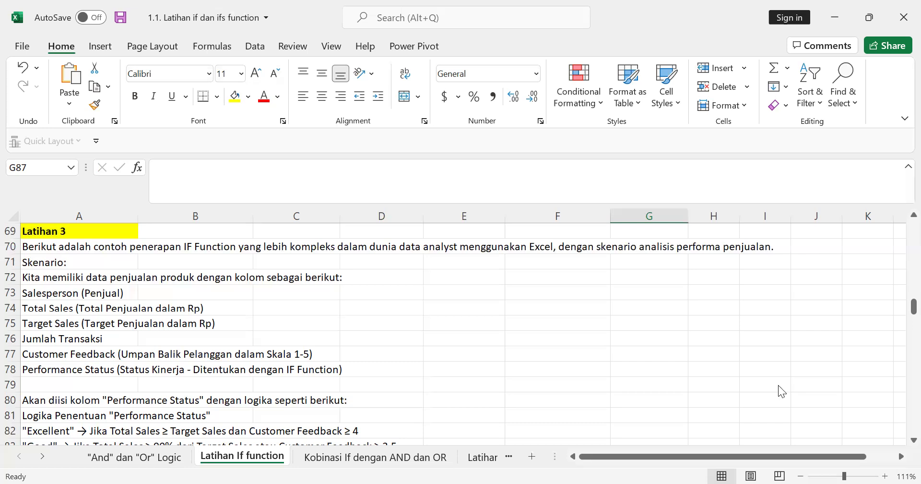
{"action": "left_click", "coordinate": [609, 375]}
{"action": "scroll", "coordinate": [608, 375], "scroll_direction": "down", "scroll_amount": 1}
{"action": "scroll", "coordinate": [609, 375], "scroll_direction": "up", "scroll_amount": 1}
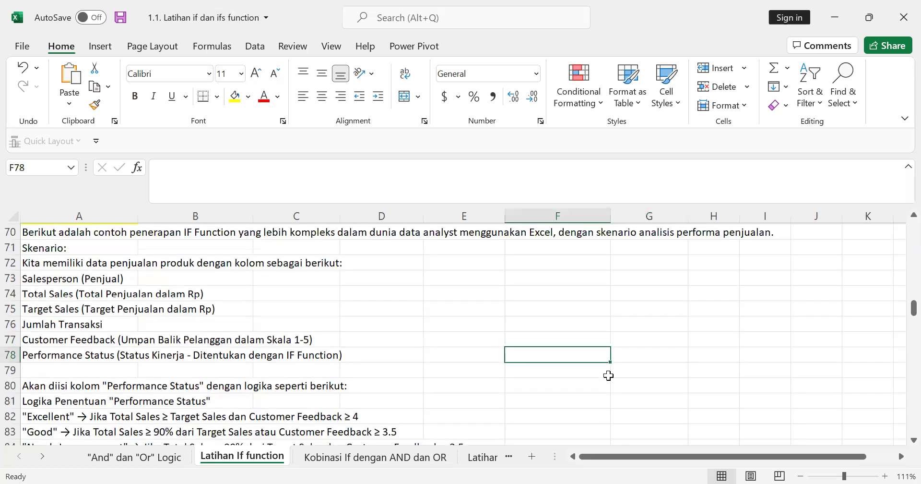
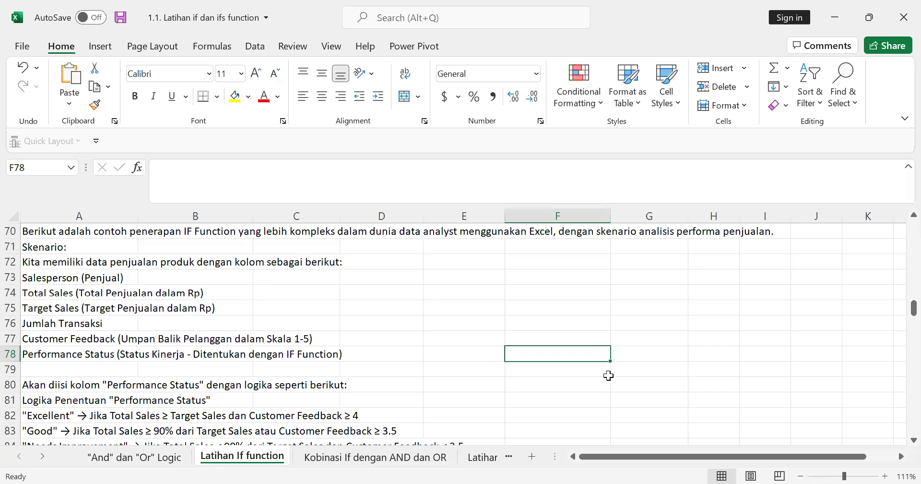
{"action": "scroll", "coordinate": [609, 375], "scroll_direction": "down", "scroll_amount": 1}
{"action": "scroll", "coordinate": [609, 375], "scroll_direction": "down", "scroll_amount": 2}
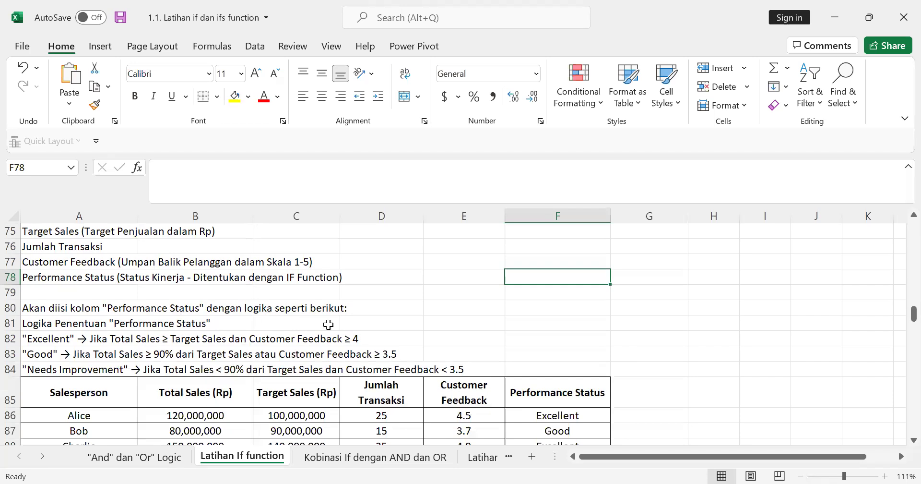
{"action": "scroll", "coordinate": [328, 324], "scroll_direction": "down", "scroll_amount": 3}
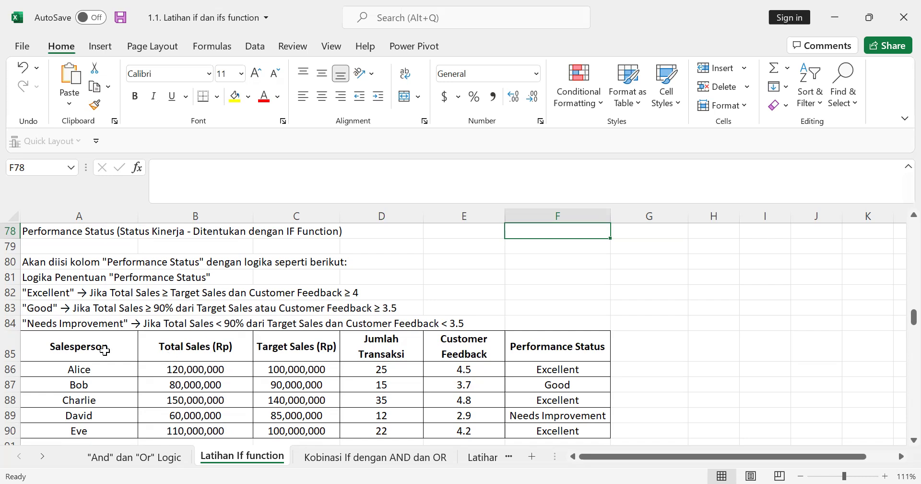
- Examine the salesperson table's input columns and row 86's Total Sales, Target Sales and Customer Feedback values behind the Performance Status
{"action": "left_click_drag", "start_coordinate": [104, 350], "coordinate": [470, 431]}
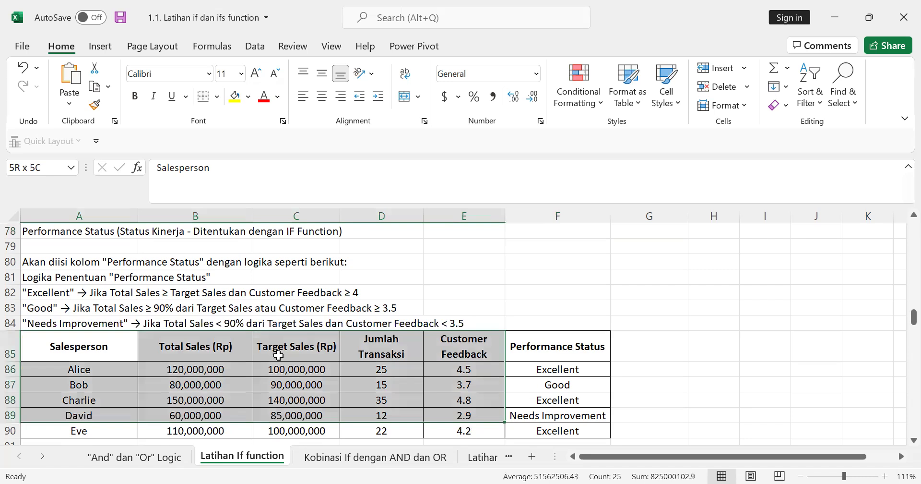
{"action": "scroll", "coordinate": [76, 331], "scroll_direction": "down", "scroll_amount": 1}
{"action": "left_click", "coordinate": [85, 326]}
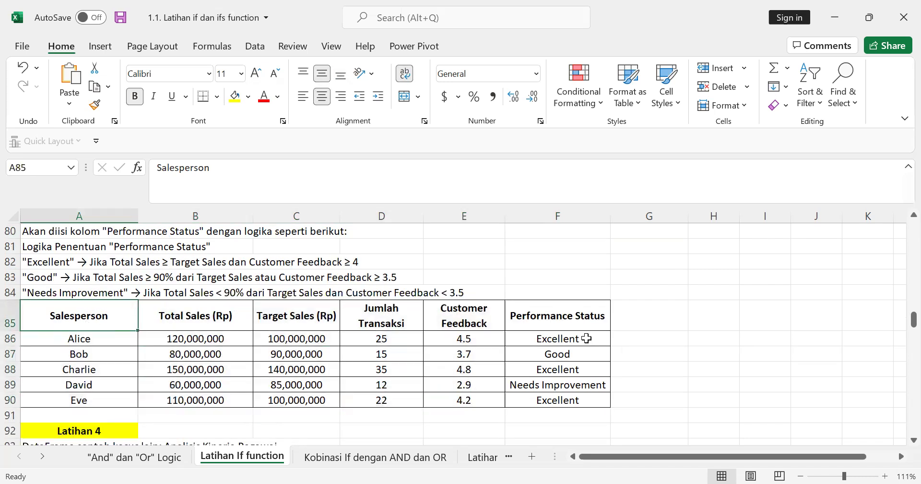
{"action": "left_click", "coordinate": [584, 340]}
{"action": "key", "text": "Down"}
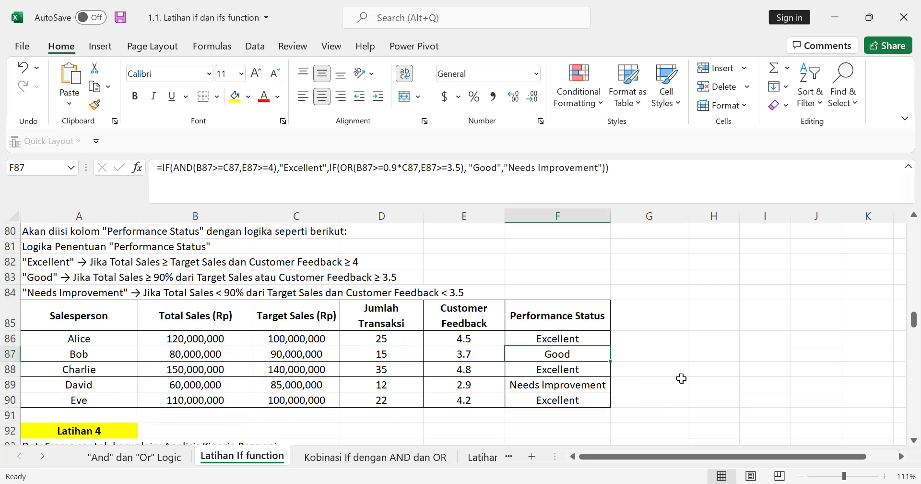
{"action": "left_click", "coordinate": [483, 343]}
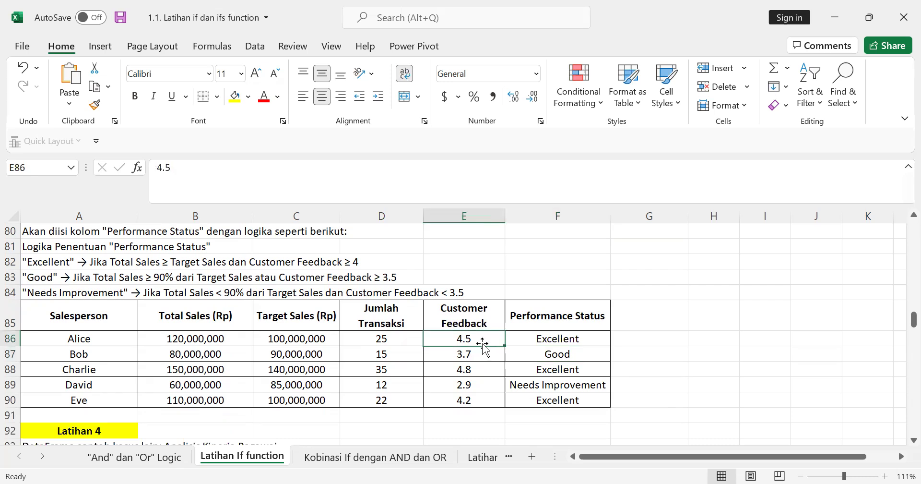
{"action": "left_click", "coordinate": [291, 337]}
{"action": "left_click", "coordinate": [204, 339]}
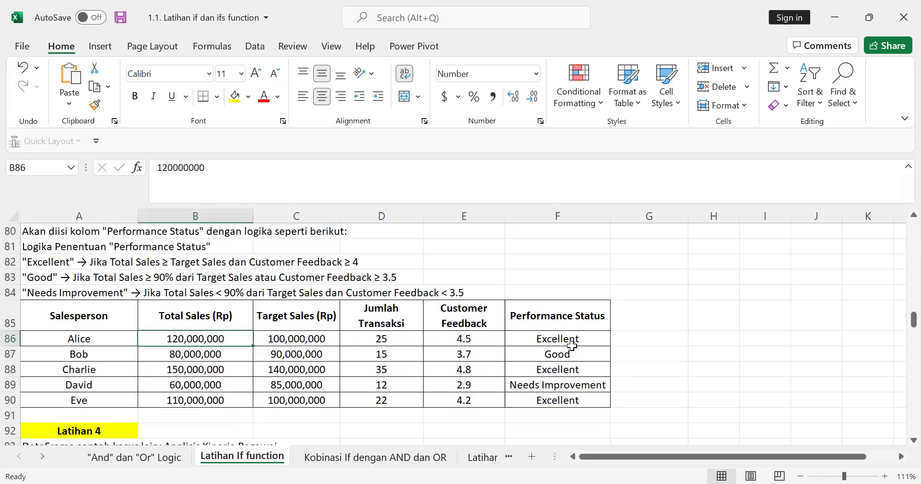
- Inspect the existing nested IF formula in F86 and the Performance Status results in F86:F90
{"action": "left_click", "coordinate": [573, 351]}
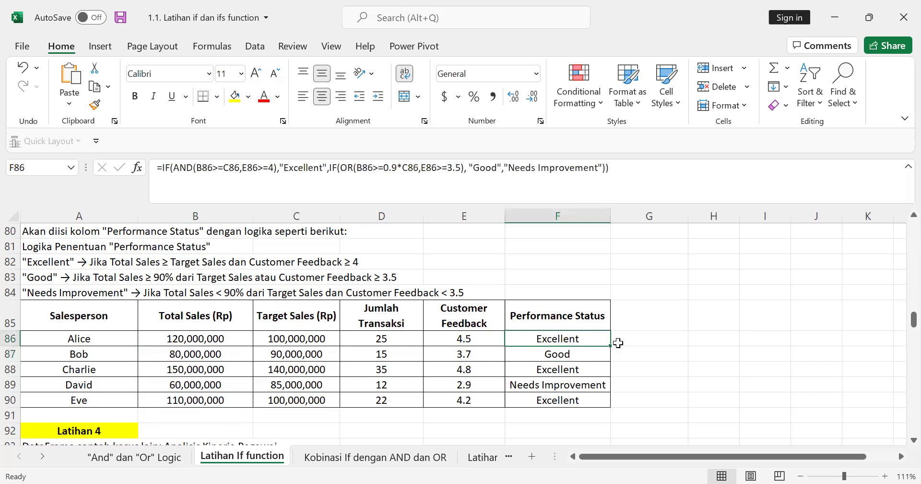
{"action": "key", "text": "Right"}
{"action": "key", "text": "Right"}
{"action": "left_click_drag", "start_coordinate": [575, 339], "coordinate": [584, 408]}
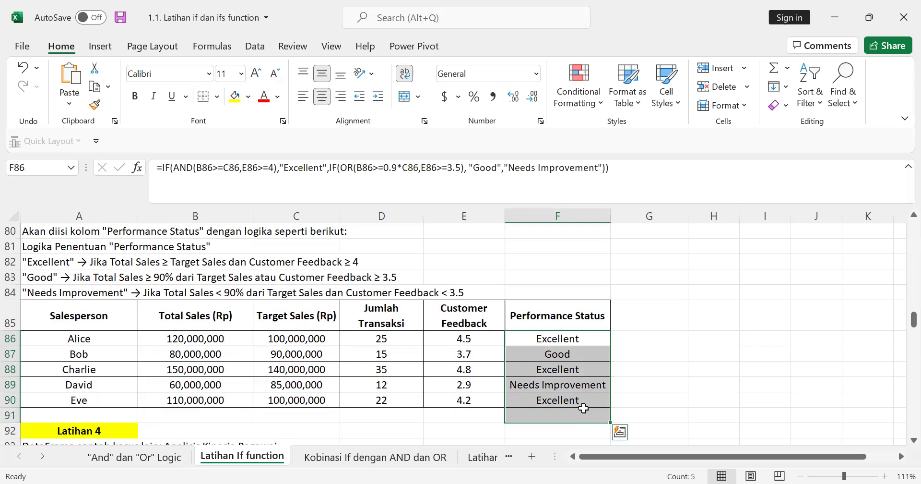
{"action": "left_click", "coordinate": [669, 402]}
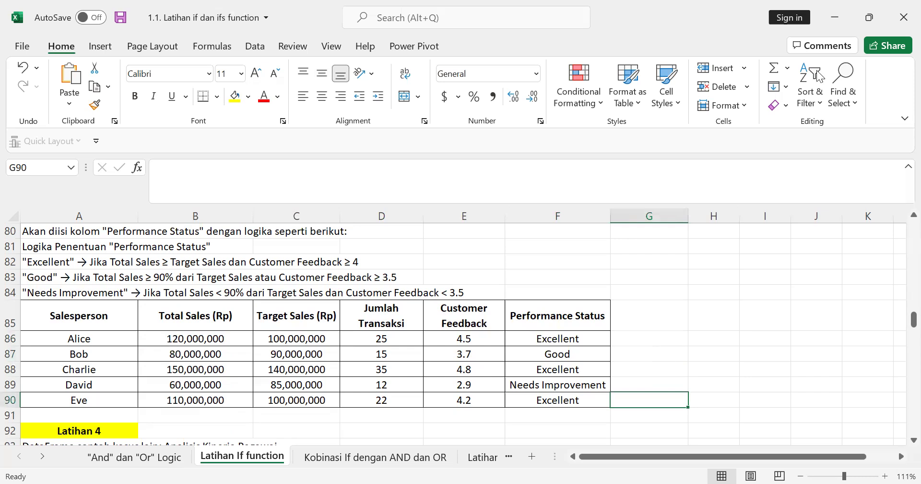
{"action": "left_click", "coordinate": [718, 258]}
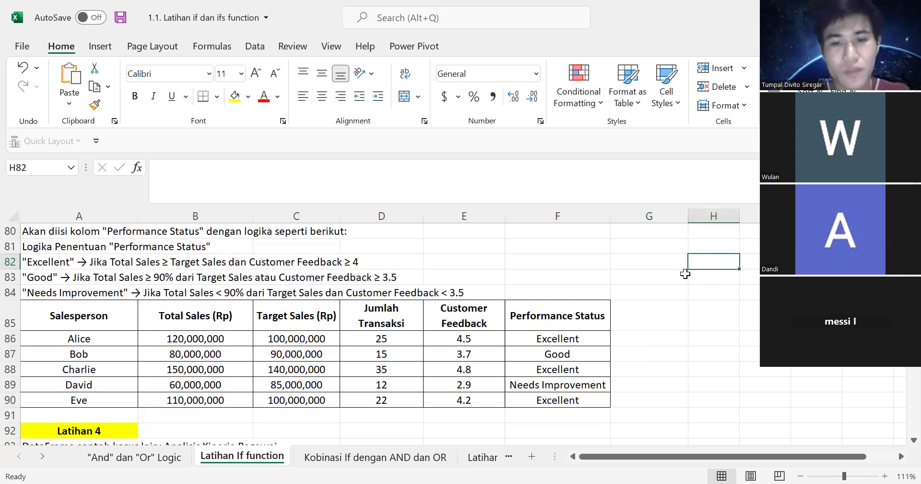
- Clear the Performance Status formula in F86 and begin a new one with =IF(AND(
{"action": "left_click", "coordinate": [580, 342]}
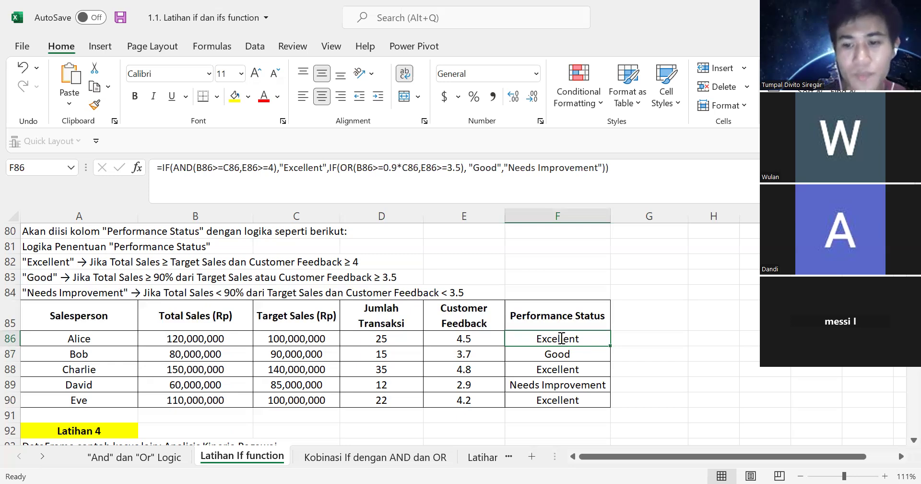
{"action": "double_click", "coordinate": [561, 338]}
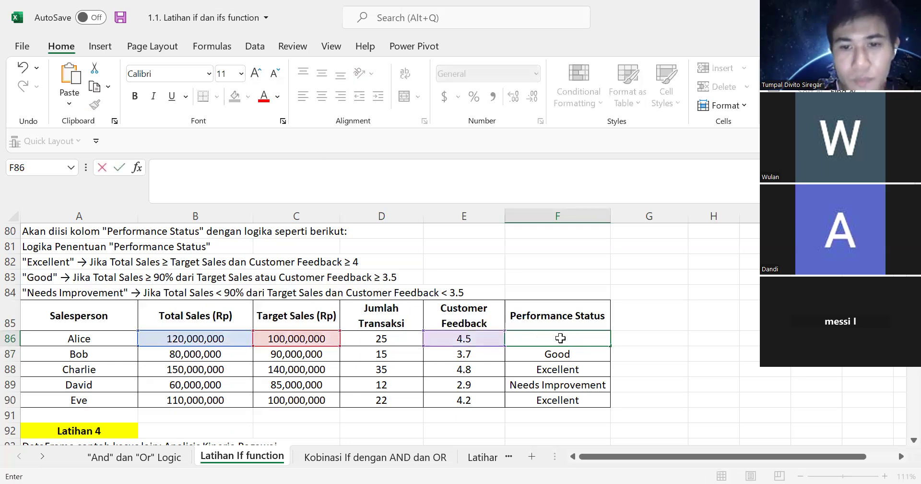
{"action": "key", "text": "Escape"}
{"action": "type", "text": "="}
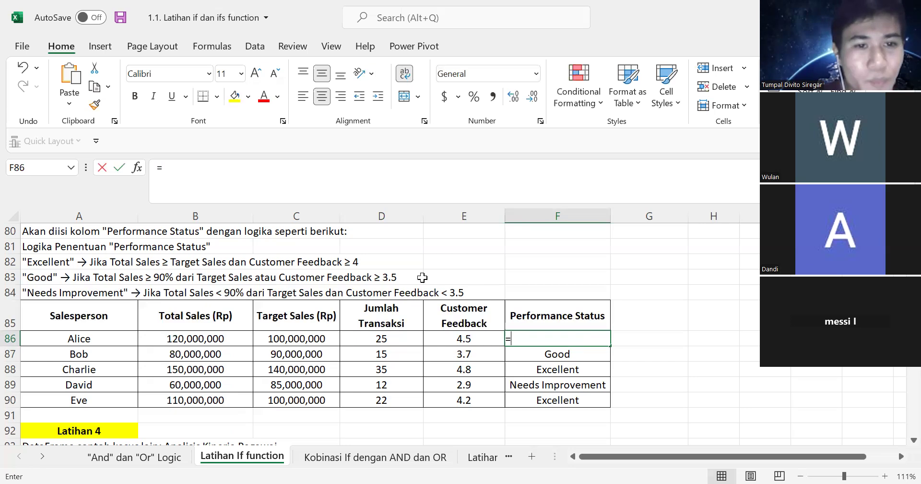
{"action": "type", "text": "IF"}
{"action": "scroll", "coordinate": [422, 277], "scroll_direction": "up", "scroll_amount": 4}
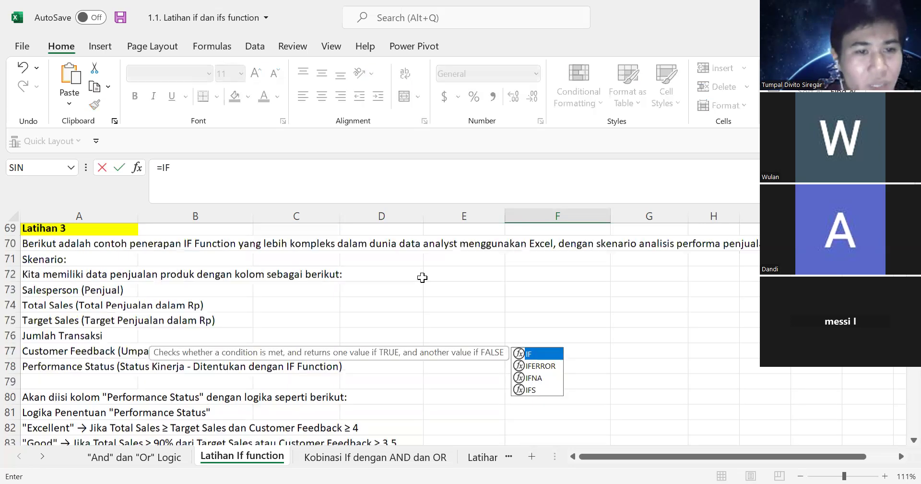
{"action": "scroll", "coordinate": [422, 278], "scroll_direction": "down", "scroll_amount": 2}
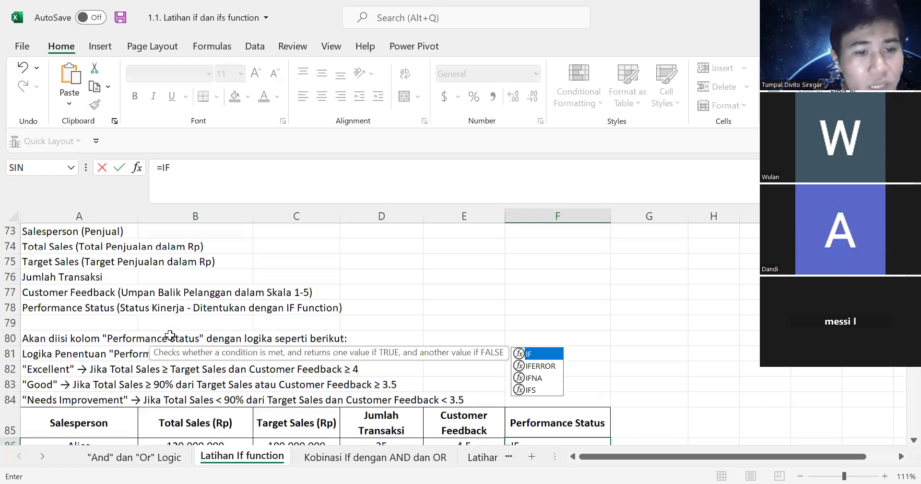
{"action": "scroll", "coordinate": [184, 335], "scroll_direction": "down", "scroll_amount": 1}
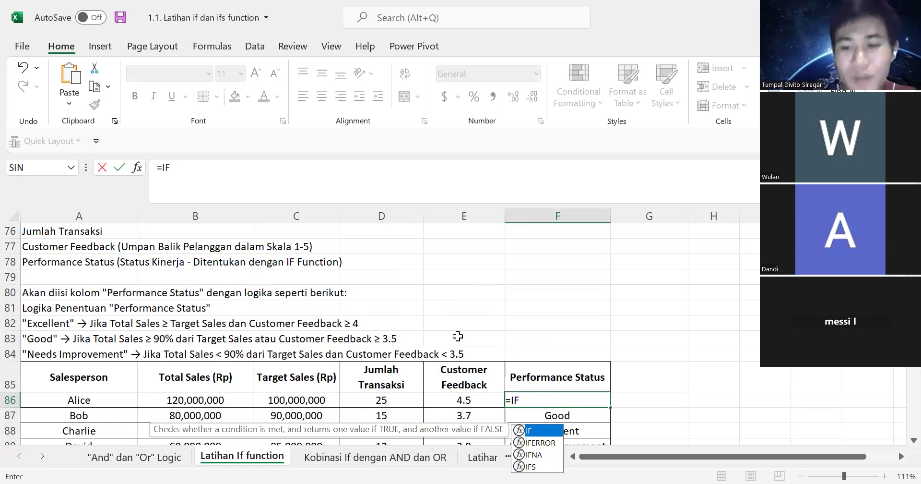
{"action": "scroll", "coordinate": [458, 336], "scroll_direction": "down", "scroll_amount": 1}
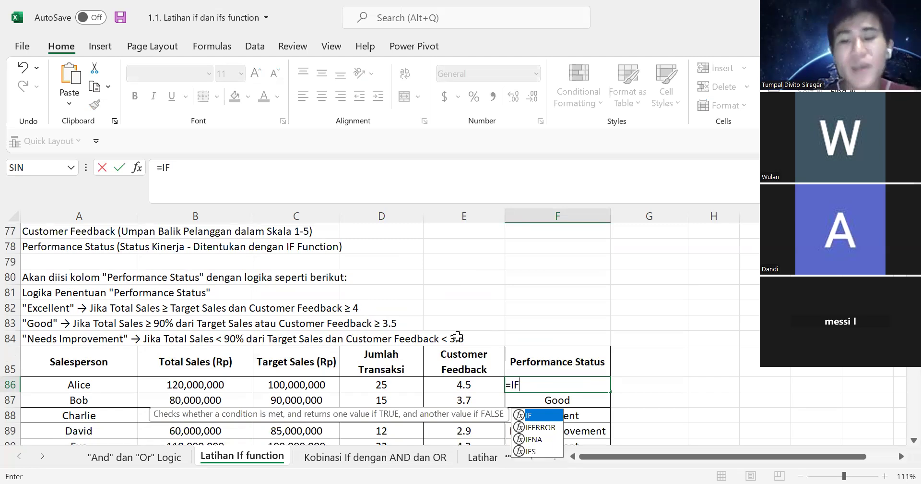
{"action": "type", "text": "("}
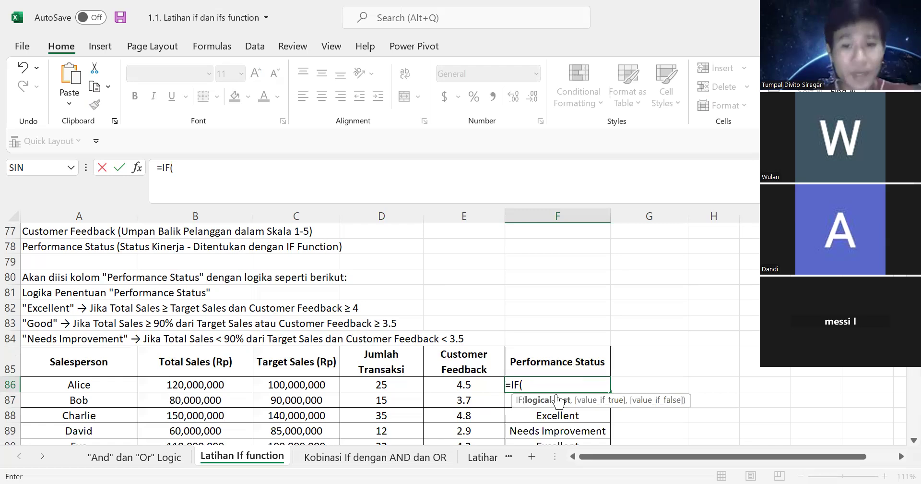
{"action": "left_click", "coordinate": [544, 385]}
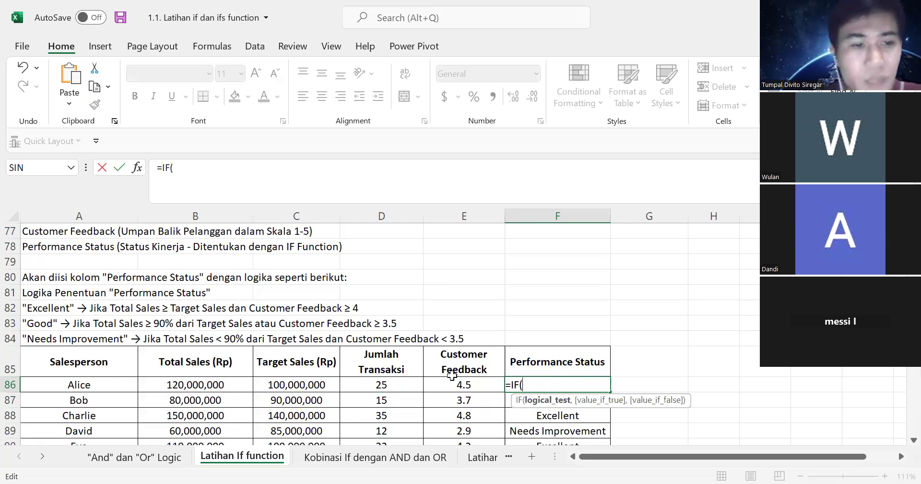
{"action": "type", "text": "AND("}
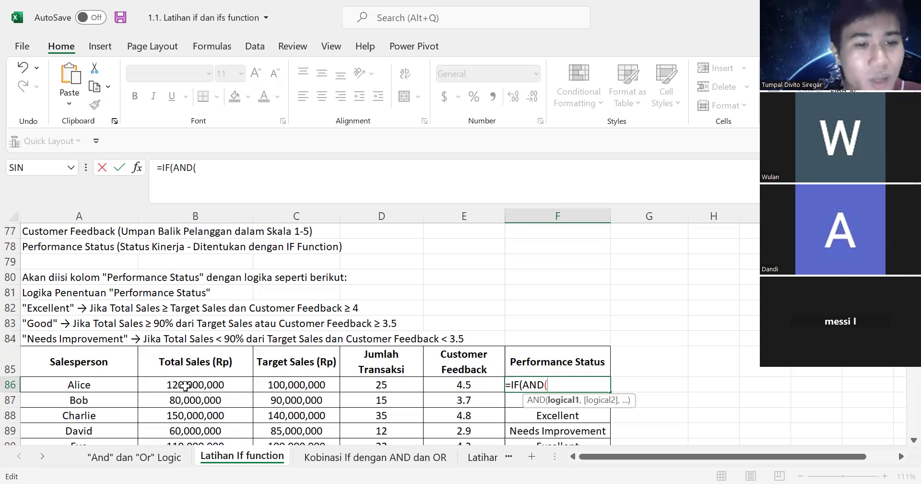
- Add the first AND condition to the F86 formula, comparing Total Sales with Target Sales as B86>=C86
{"action": "left_click", "coordinate": [207, 385]}
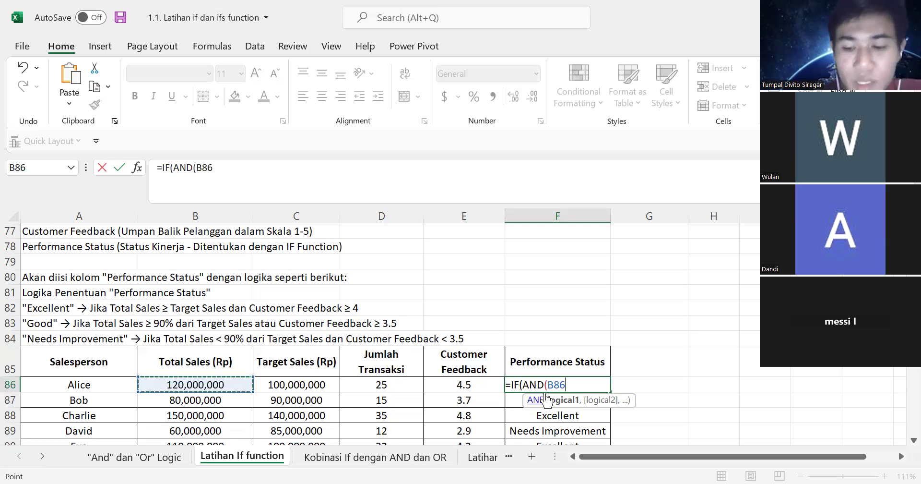
{"action": "type", "text": ">"}
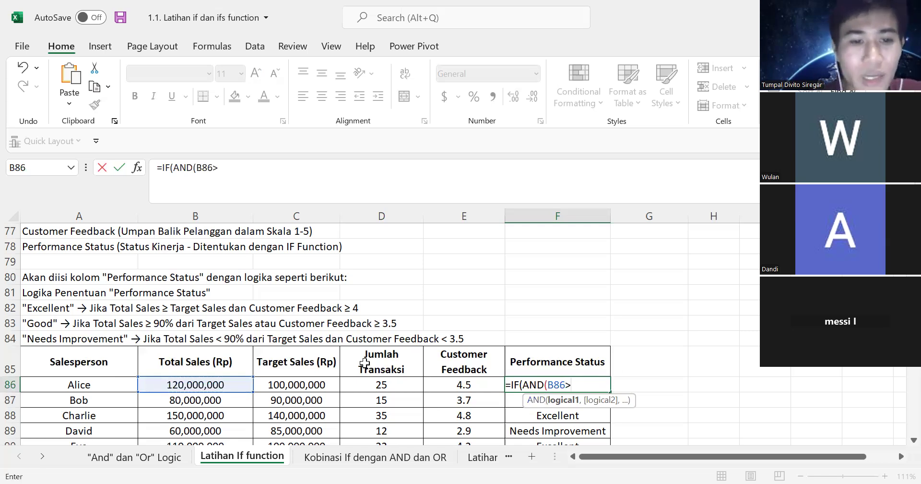
{"action": "left_click", "coordinate": [309, 386]}
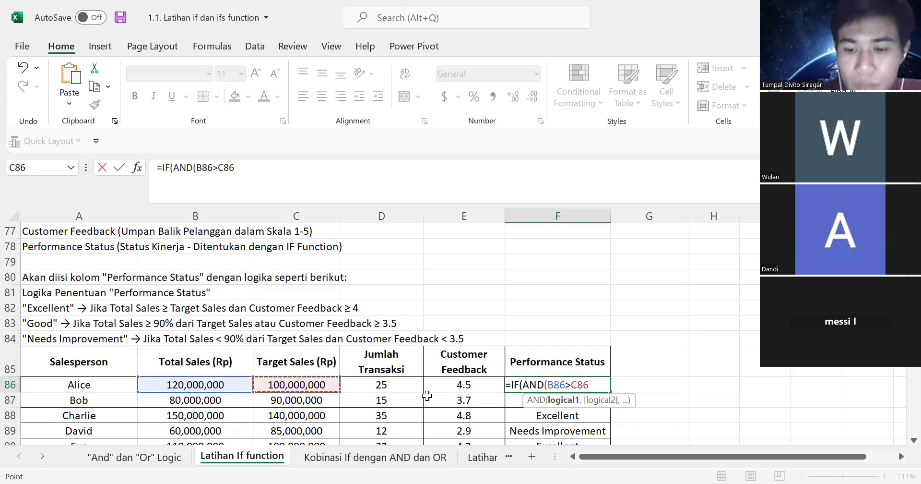
{"action": "key", "text": "BackSpace"}
{"action": "key", "text": "BackSpace"}
{"action": "key", "text": "BackSpace"}
{"action": "key", "text": "BackSpace"}
{"action": "type", "text": ">="}
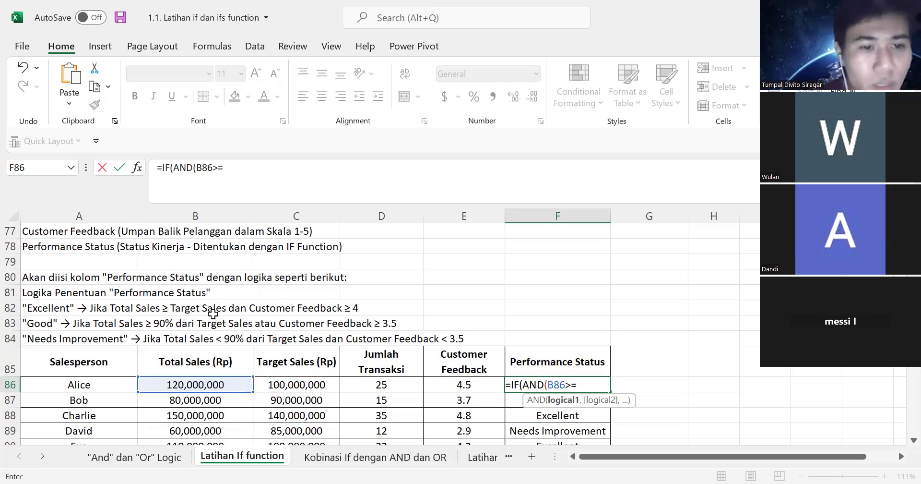
{"action": "left_click", "coordinate": [286, 386]}
{"action": "type", "text": ")"}
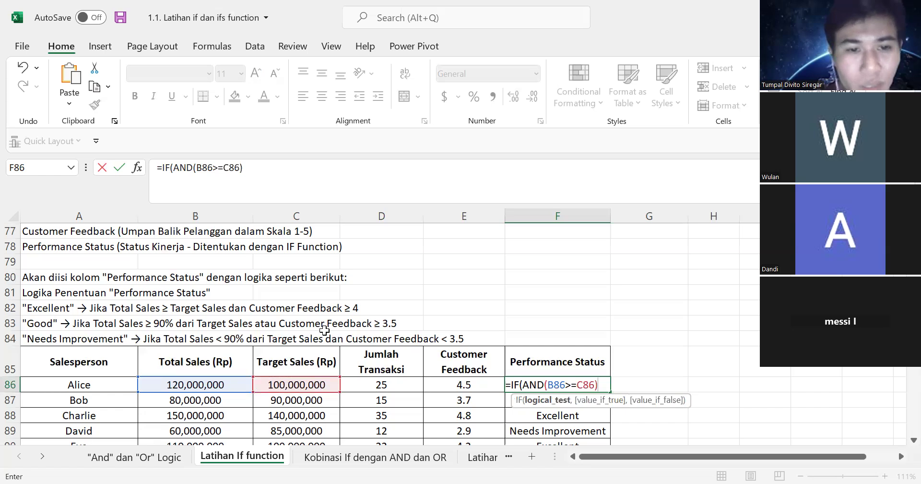
{"action": "key", "text": "BackSpace"}
{"action": "type", "text": ","}
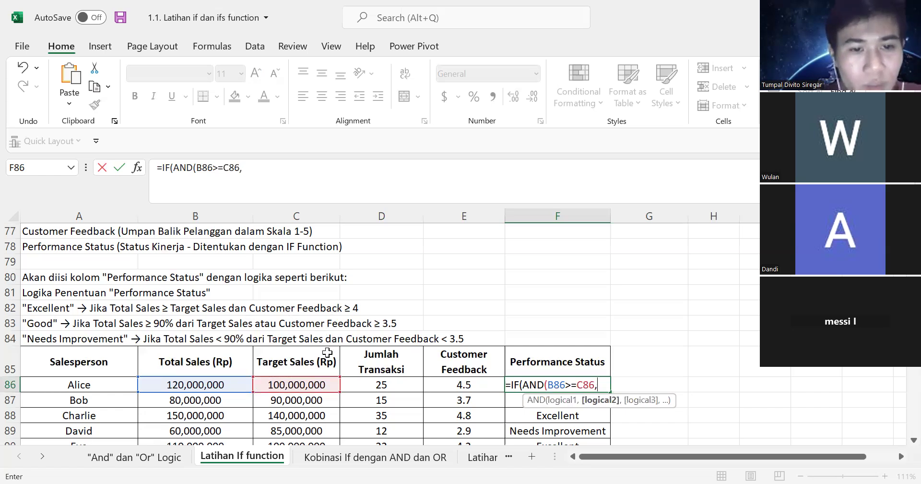
- Complete the F86 formula's AND test with E86>=4, return "Excellent" when true, and begin a nested IF as the false result
{"action": "left_click", "coordinate": [463, 384]}
{"action": "scroll", "coordinate": [464, 384], "scroll_direction": "down", "scroll_amount": 1}
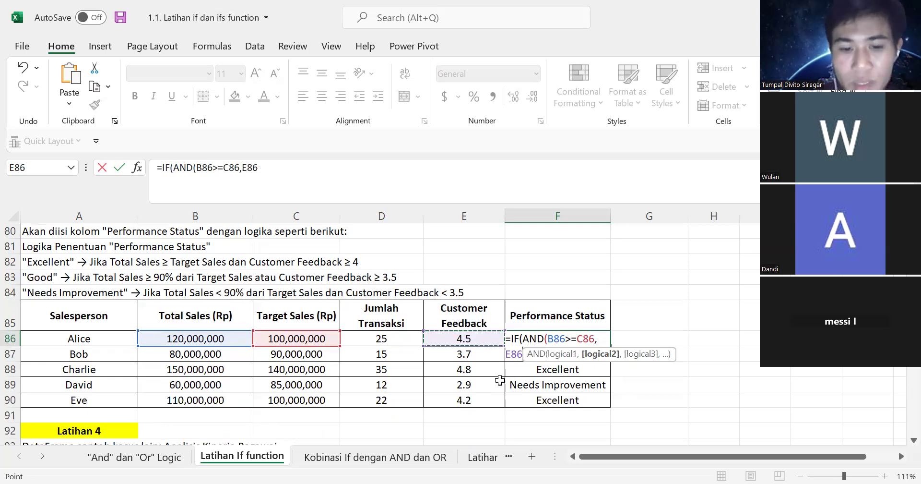
{"action": "type", "text": ">=4"}
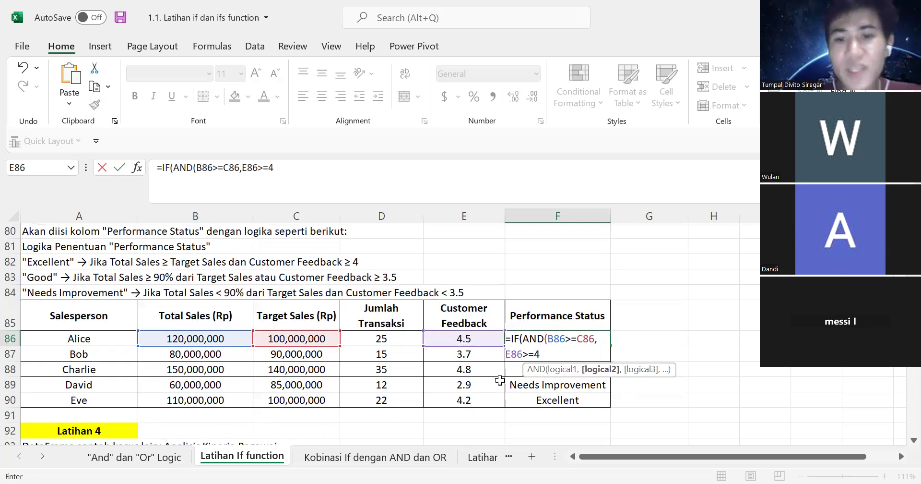
{"action": "type", "text": "),\""}
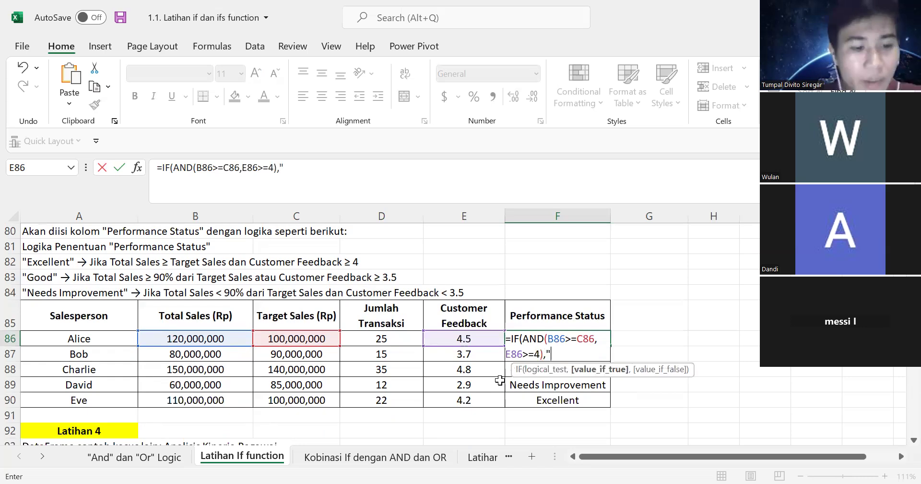
{"action": "type", "text": "E"}
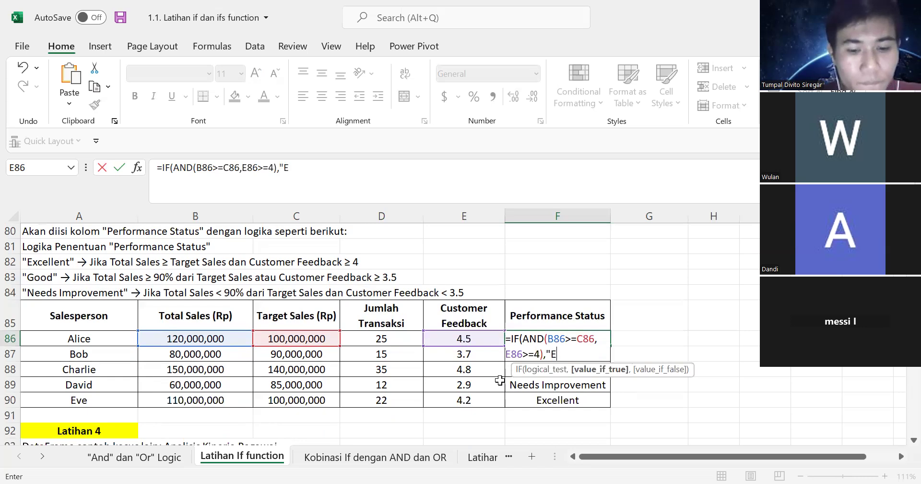
{"action": "type", "text": "xcellent"}
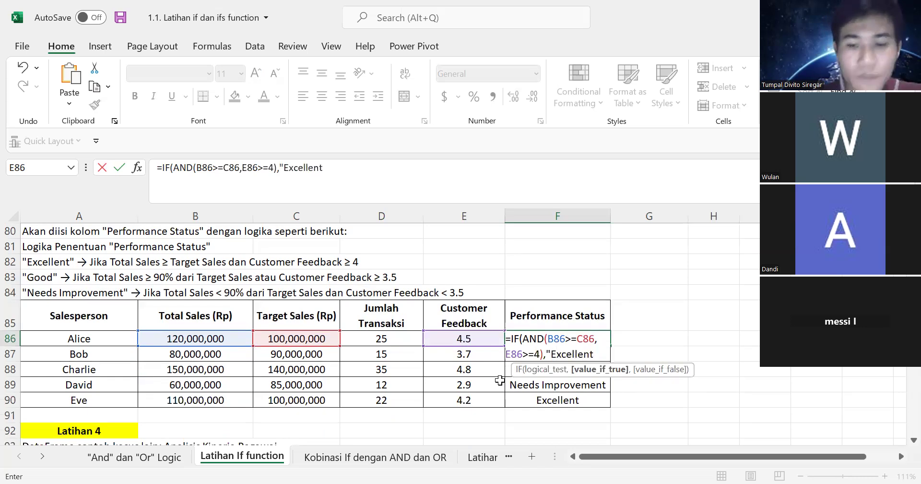
{"action": "type", "text": "\""}
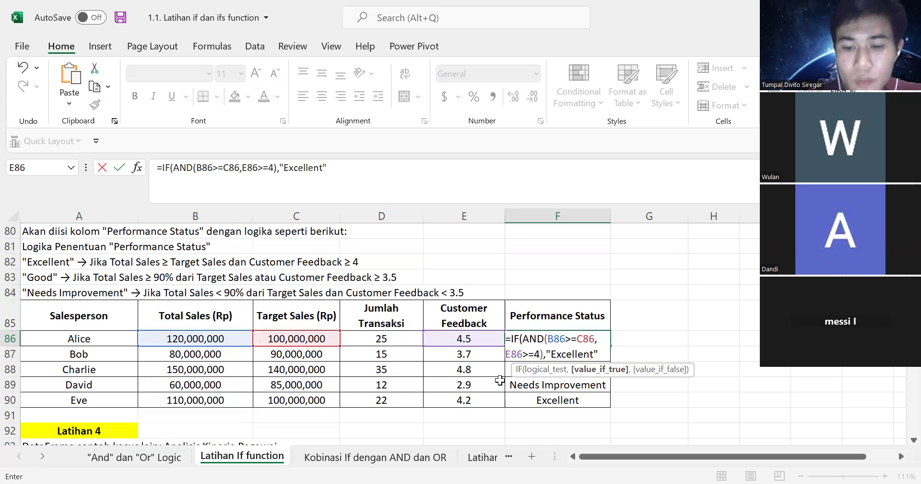
{"action": "type", "text": ","}
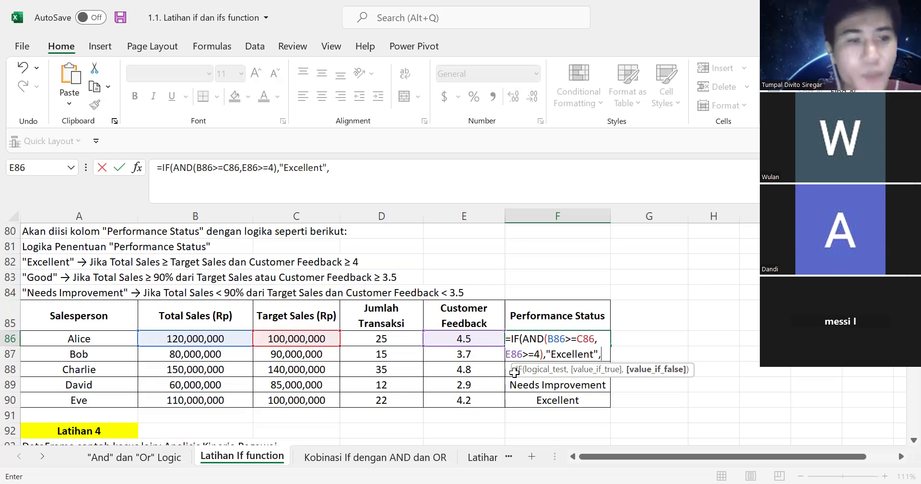
{"action": "type", "text": "if("}
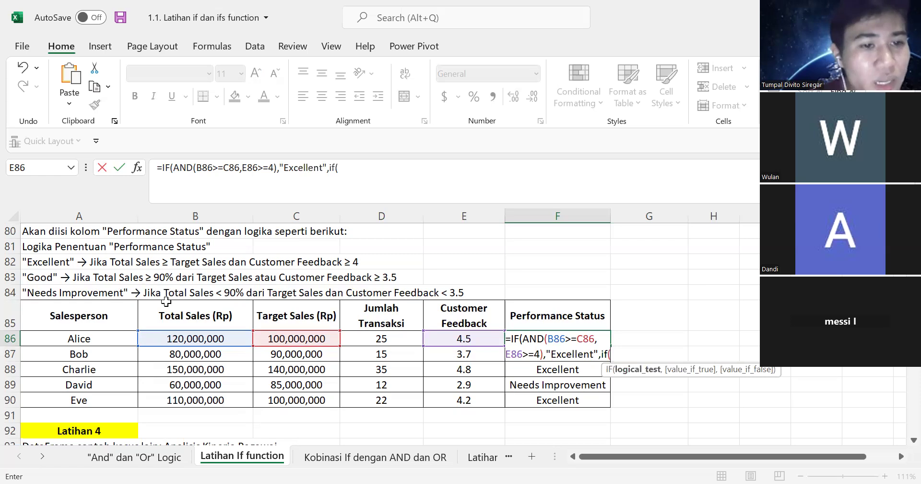
{"action": "left_click", "coordinate": [211, 338]}
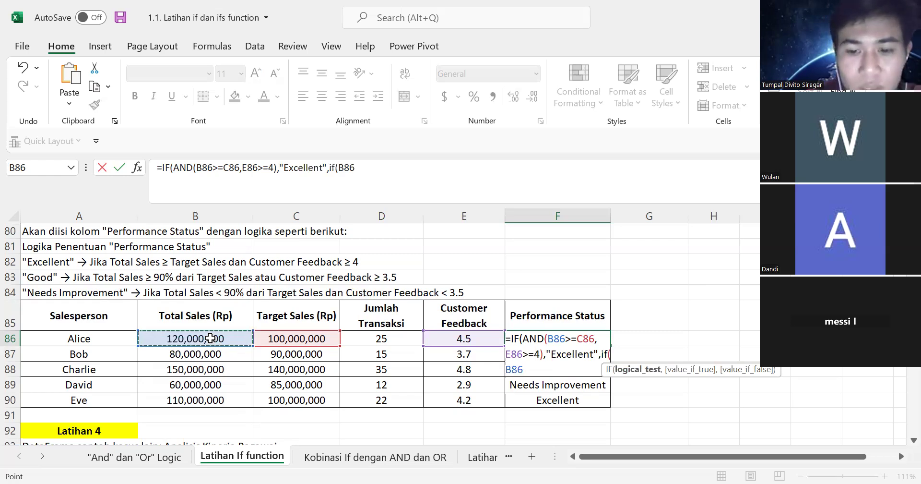
{"action": "type", "text": ">=90%"}
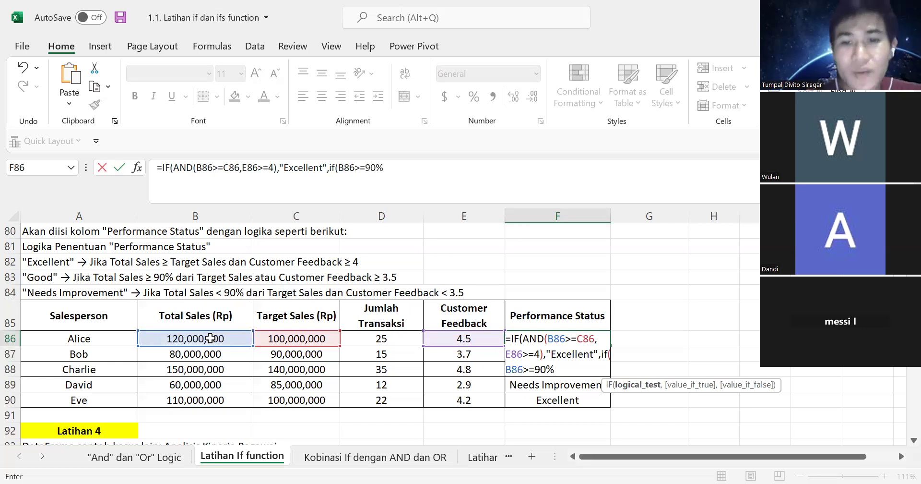
{"action": "type", "text": "*"}
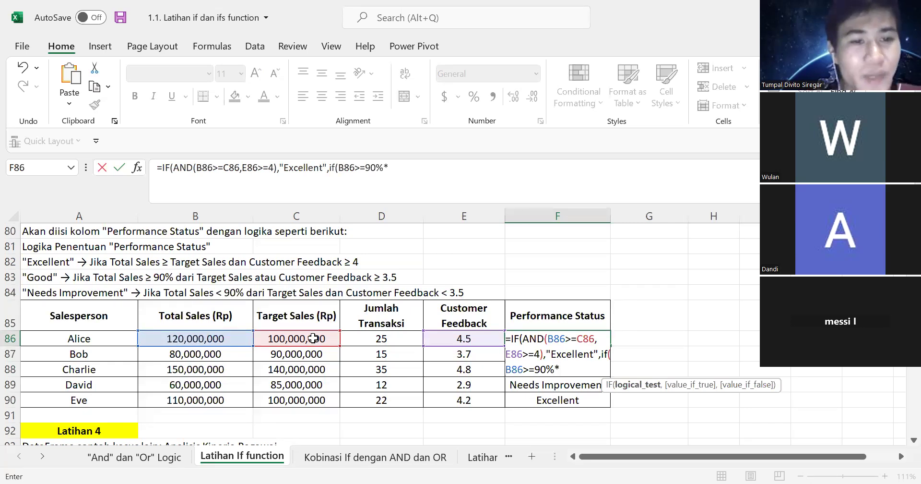
{"action": "key", "text": "Left"}
{"action": "key", "text": "Left"}
{"action": "key", "text": "Left"}
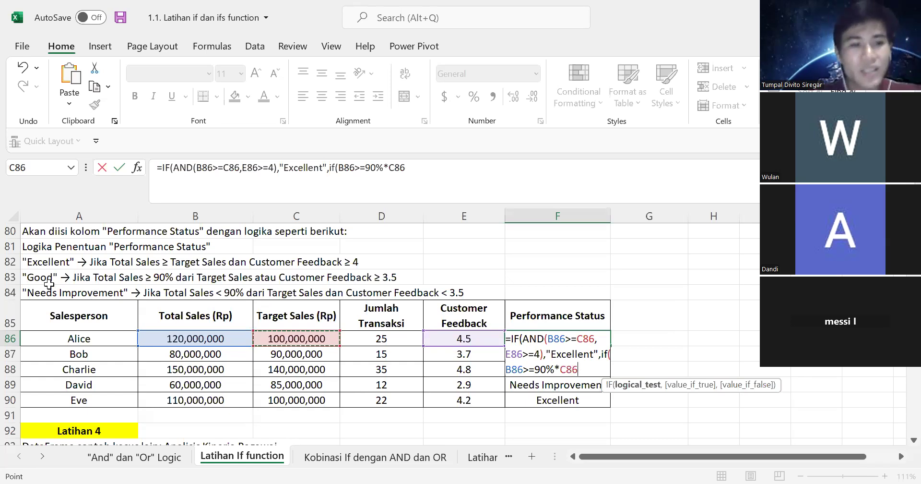
{"action": "key", "text": "BackSpace"}
{"action": "key", "text": "BackSpace"}
{"action": "key", "text": "BackSpace"}
{"action": "key", "text": "BackSpace"}
{"action": "key", "text": "BackSpace"}
{"action": "key", "text": "BackSpace"}
{"action": "key", "text": "BackSpace"}
{"action": "key", "text": "BackSpace"}
{"action": "key", "text": "BackSpace"}
{"action": "key", "text": "BackSpace"}
{"action": "key", "text": "BackSpace"}
{"action": "key", "text": "BackSpace"}
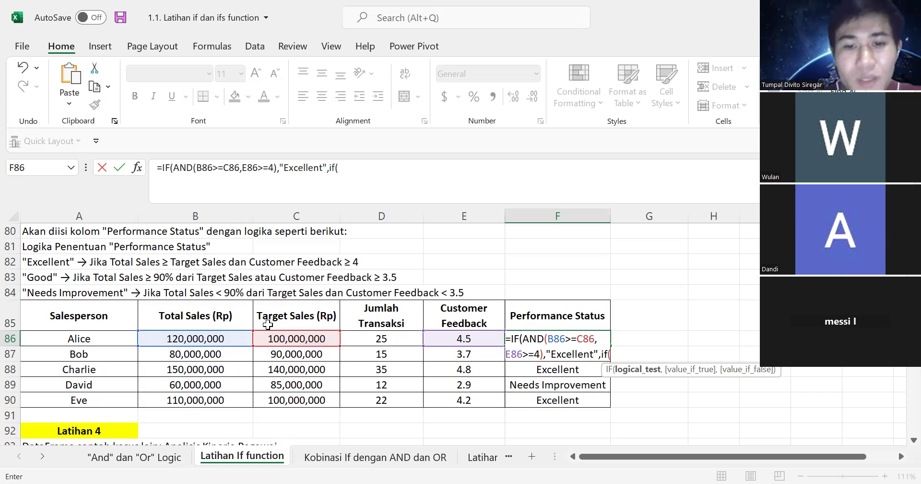
- Start an OR test inside the nested IF in F86, with B86>=90%*C86 as its first condition
{"action": "type", "text": "or("}
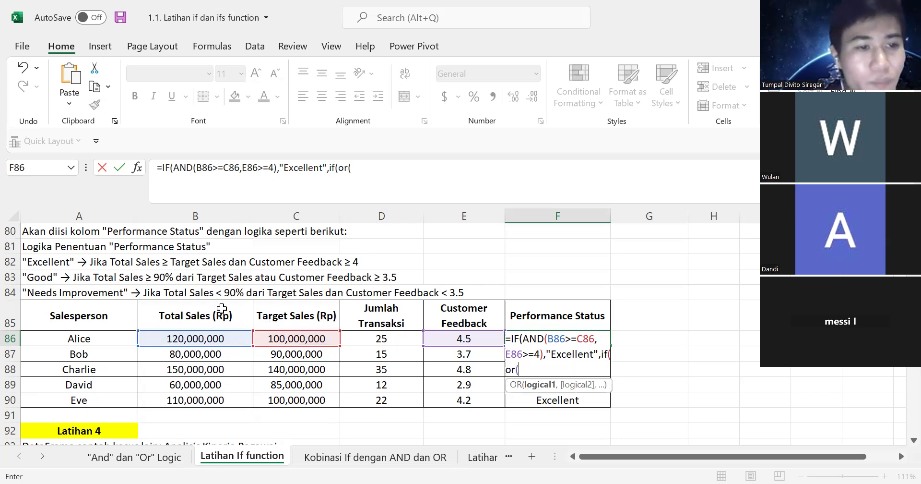
{"action": "left_click", "coordinate": [205, 340]}
{"action": "type", "text": ">"}
{"action": "type", "text": "="}
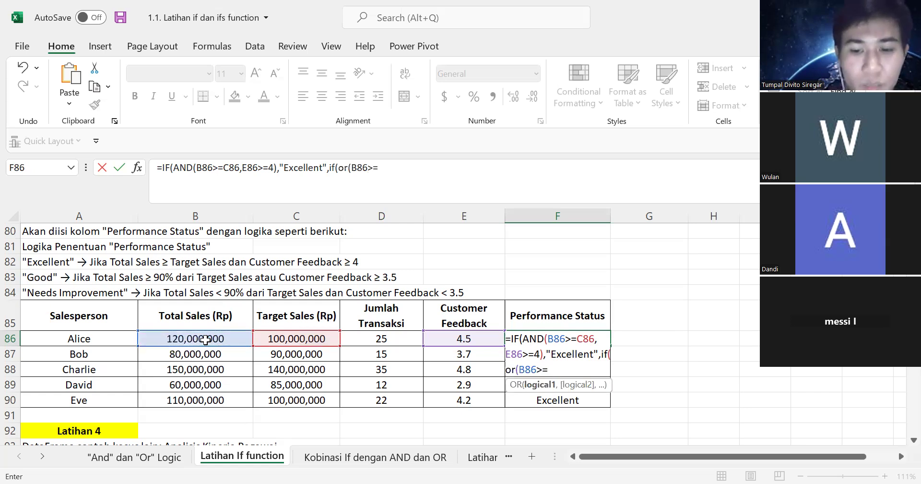
{"action": "type", "text": "90%"}
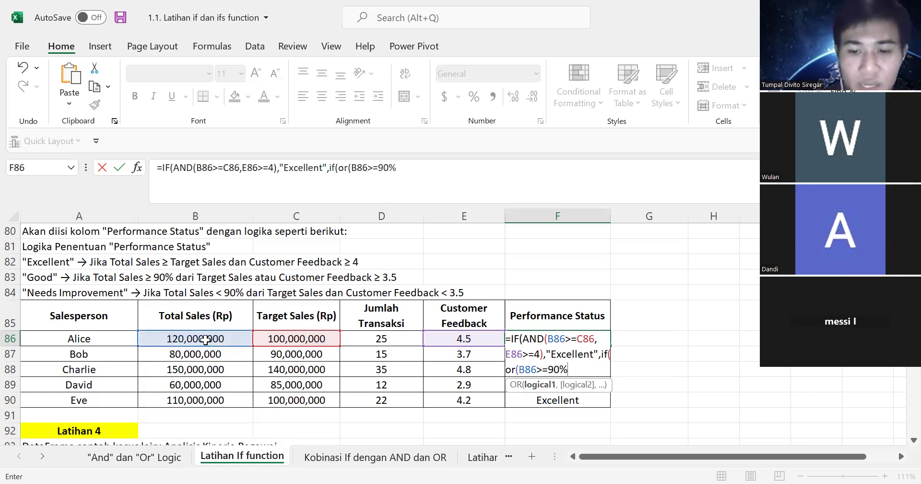
{"action": "type", "text": "*"}
{"action": "left_click", "coordinate": [302, 341]}
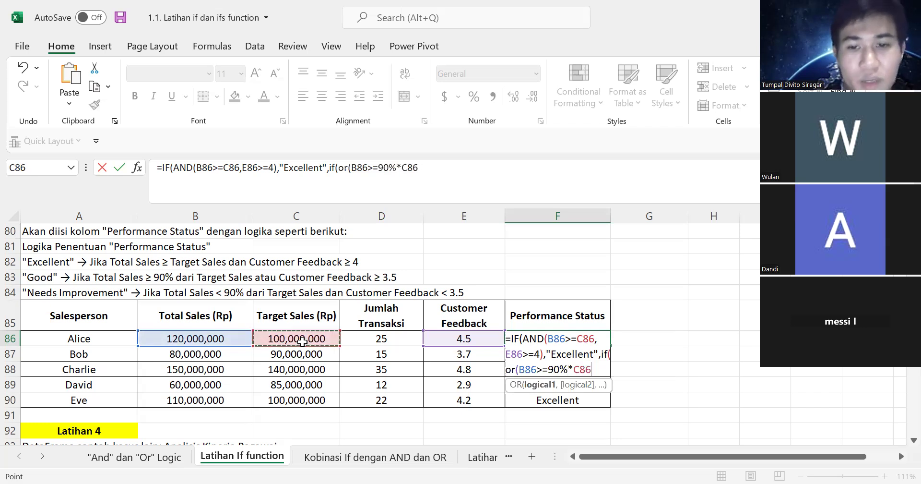
- Add E86>=3.5 as the second OR condition in the F86 formula and close the OR function
{"action": "type", "text": ","}
{"action": "left_click", "coordinate": [456, 340]}
{"action": "type", "text": ">="}
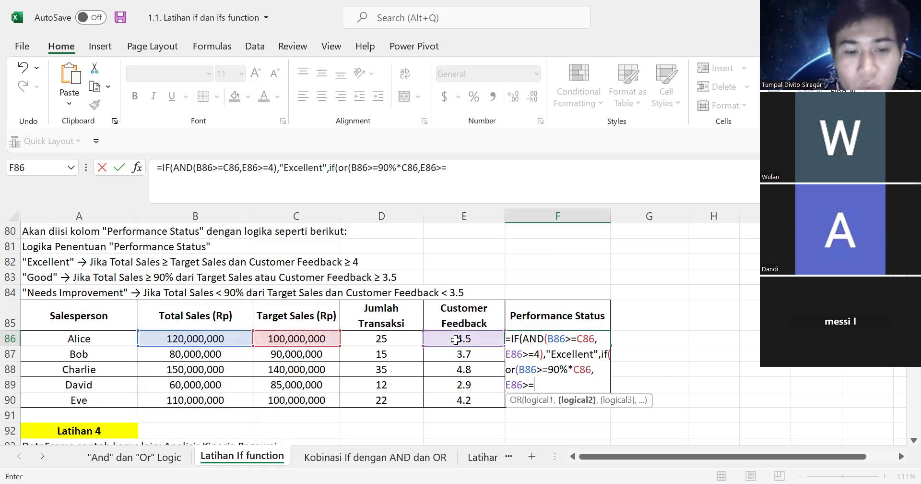
{"action": "type", "text": "3.5"}
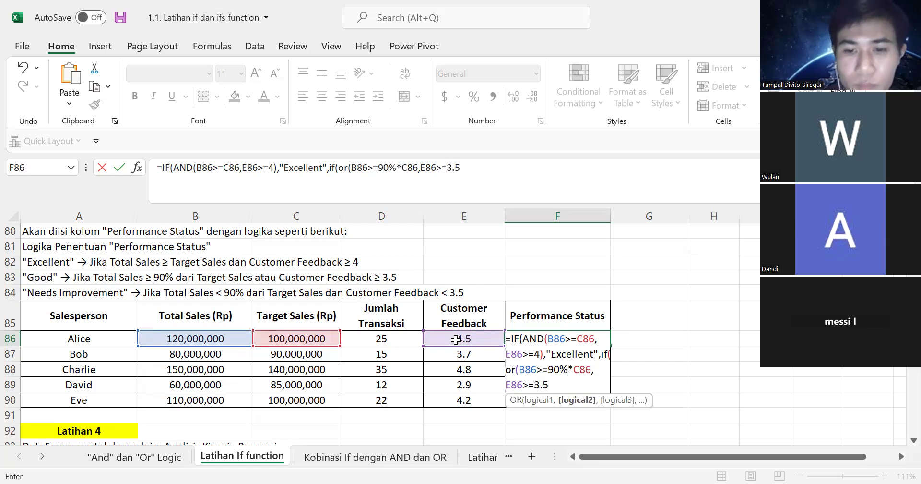
{"action": "type", "text": ")"}
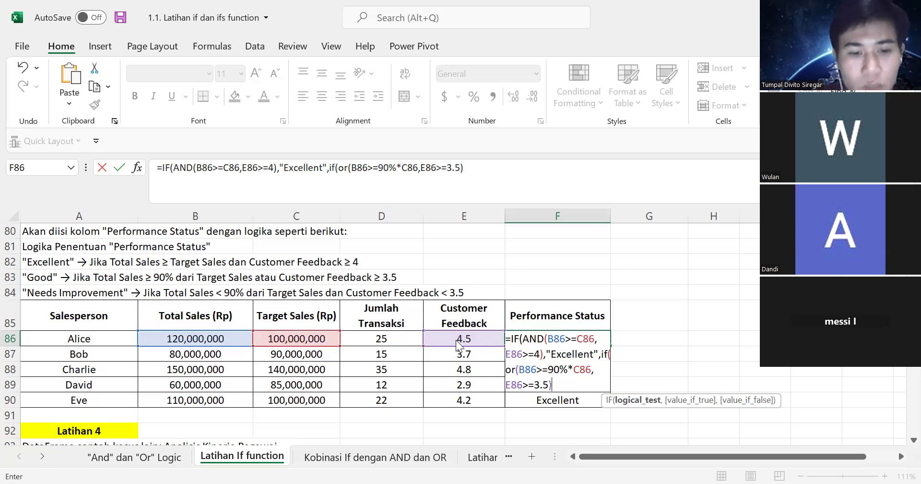
- Set "Good" as the nested IF's true result in the F86 formula
{"action": "type", "text": ",\""}
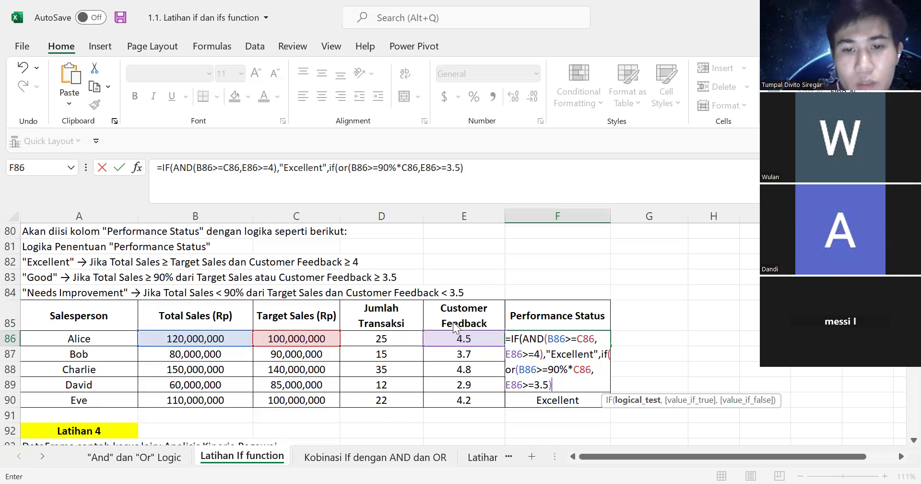
{"action": "key", "text": "Return"}
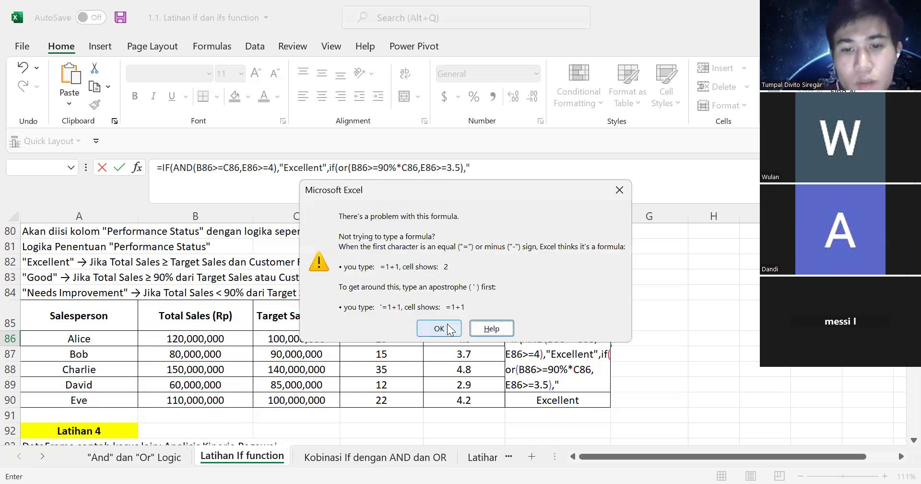
{"action": "key", "text": "Return"}
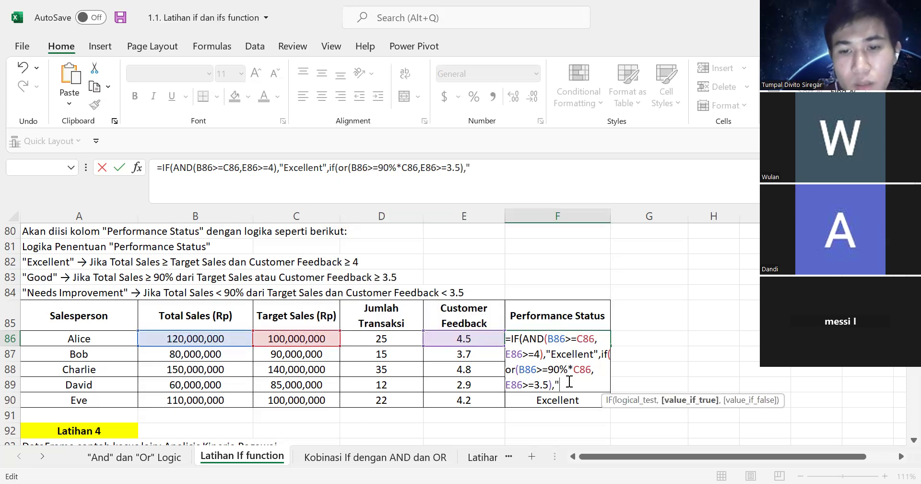
{"action": "key", "text": "BackSpace"}
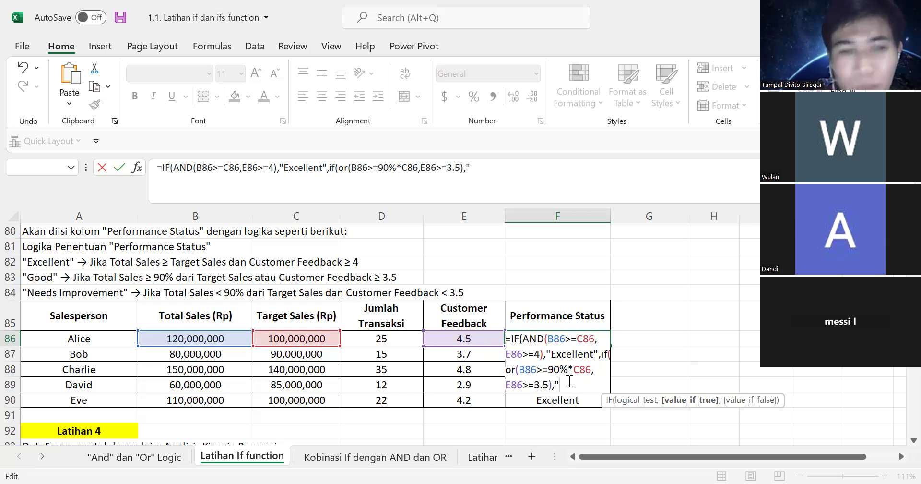
{"action": "type", "text": "Good"}
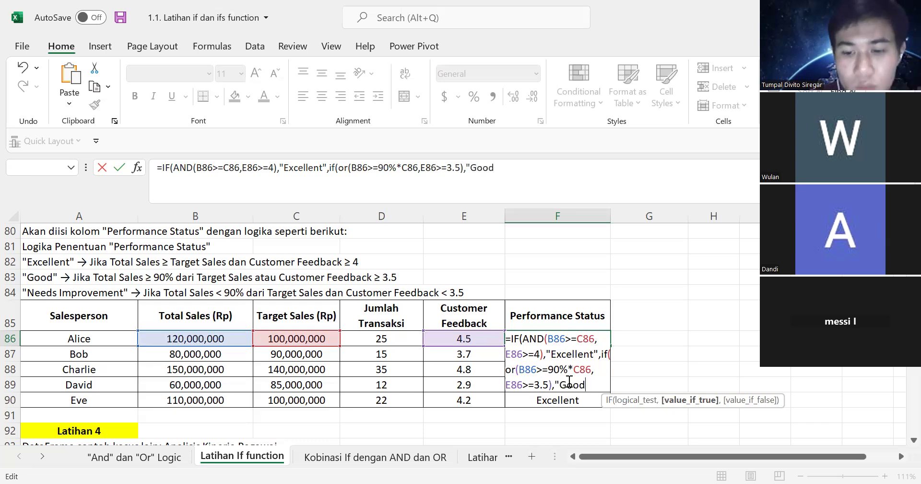
{"action": "type", "text": "\","}
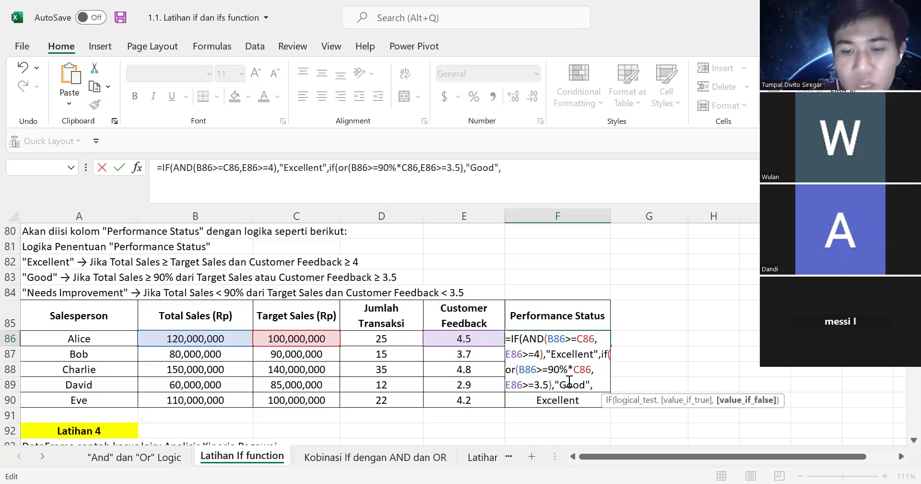
- Set "Needs Improvement" as the nested IF's false result, close both IF functions and commit the formula in F86
{"action": "type", "text": "\"N"}
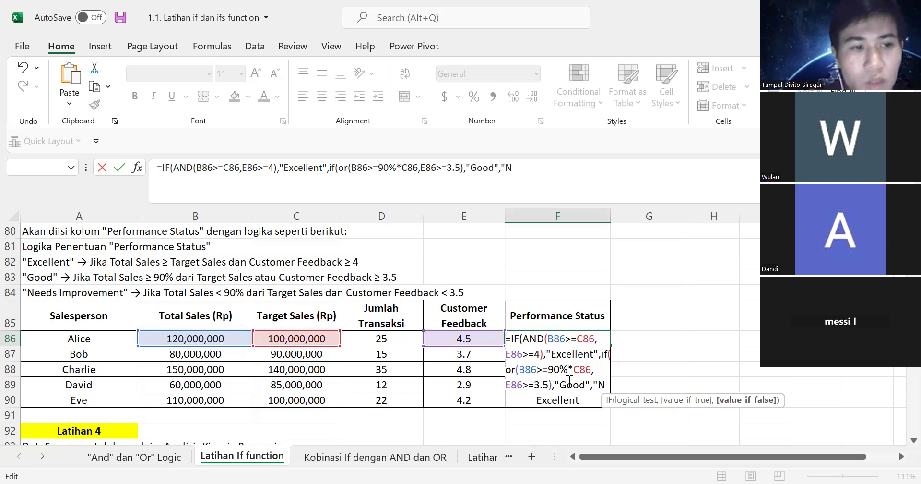
{"action": "type", "text": "eeds Improve"}
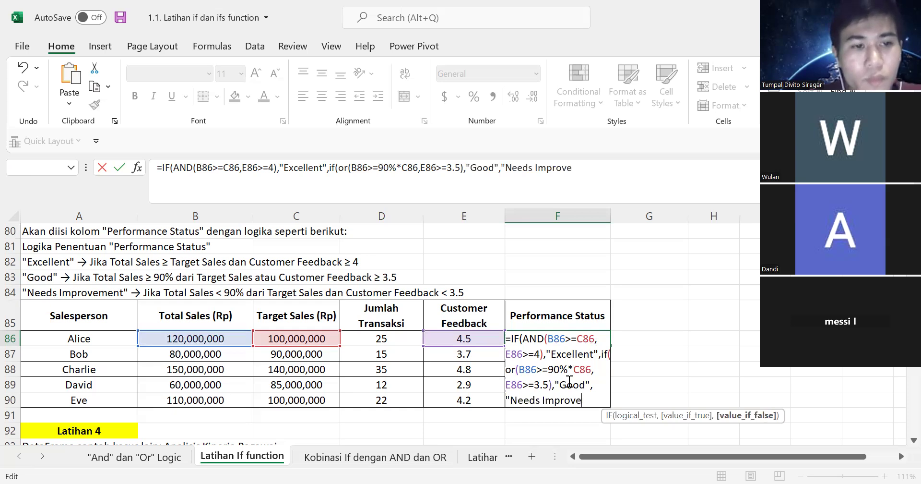
{"action": "type", "text": "ment"}
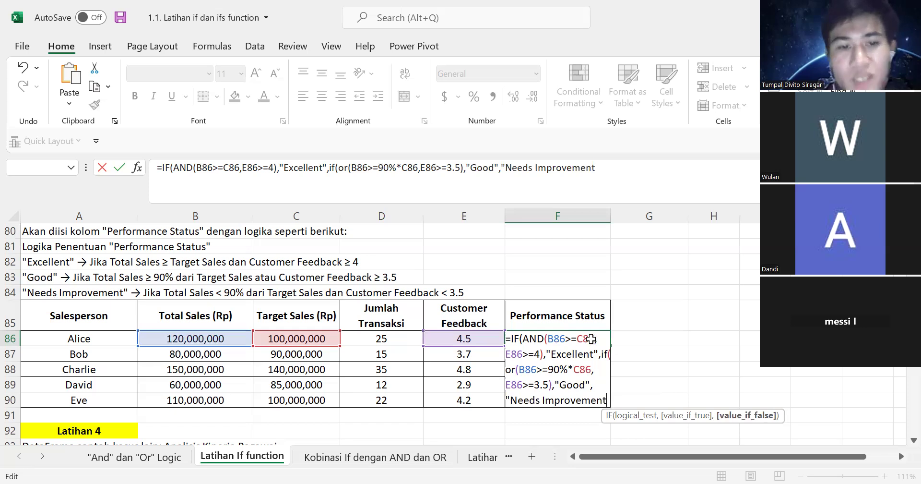
{"action": "type", "text": "\"))"}
{"action": "key", "text": "ctrl+Return"}
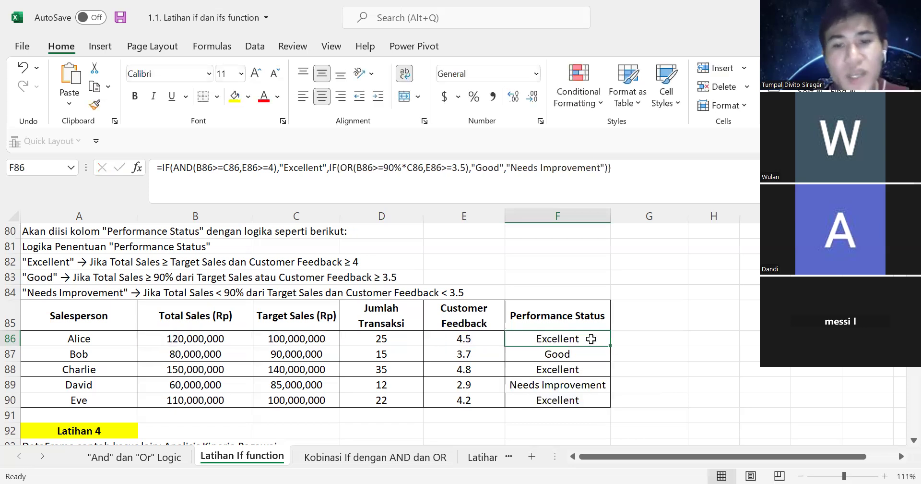
- Compare the Performance Status formulas in F86 and F87, and check row 86's data against the "Excellent" rule in row 82
{"action": "left_click", "coordinate": [553, 351]}
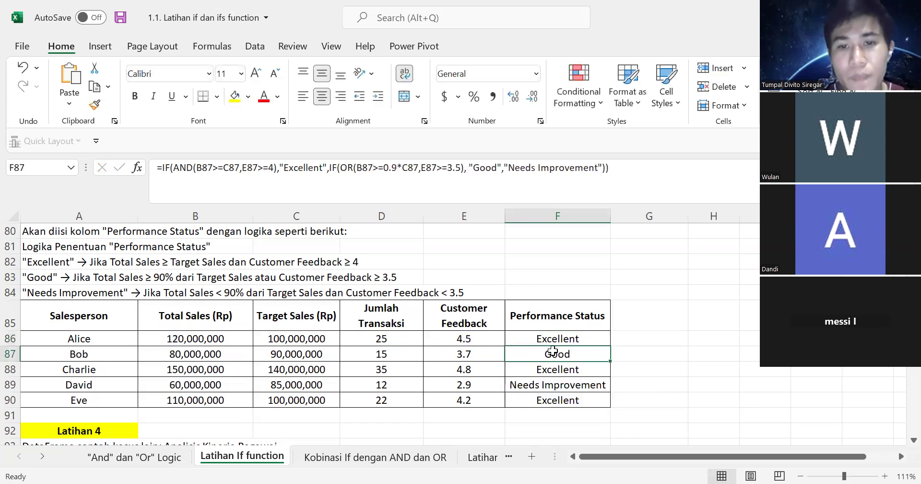
{"action": "left_click", "coordinate": [577, 338]}
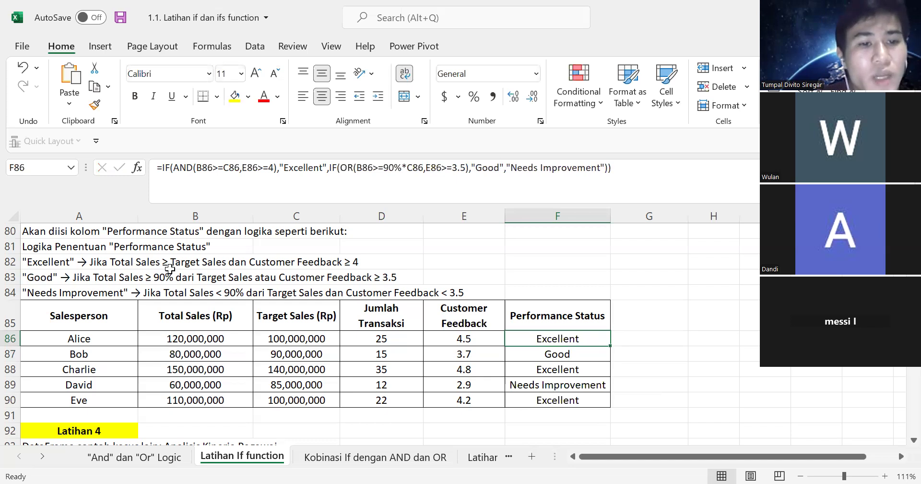
{"action": "left_click", "coordinate": [214, 338]}
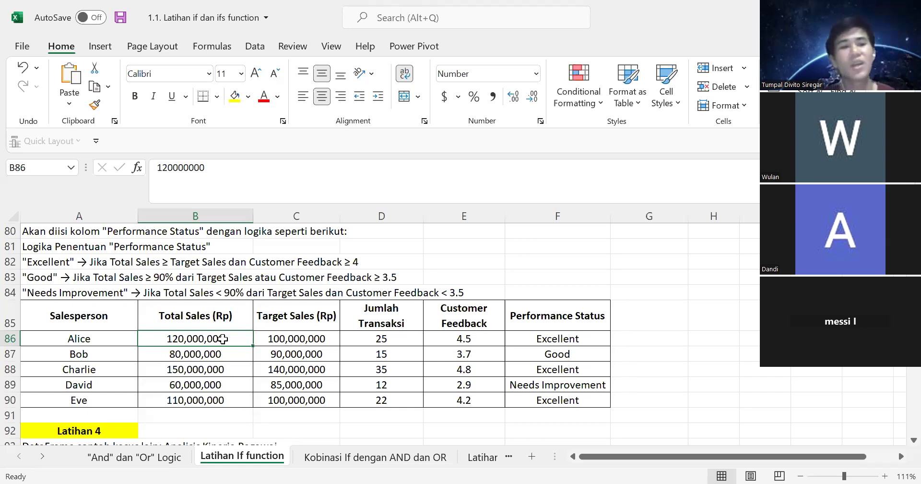
{"action": "left_click", "coordinate": [91, 339]}
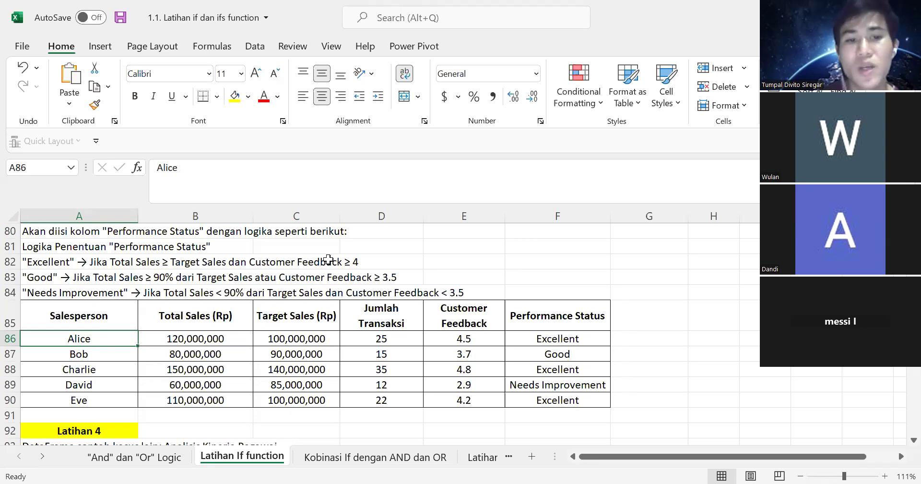
{"action": "left_click", "coordinate": [237, 264]}
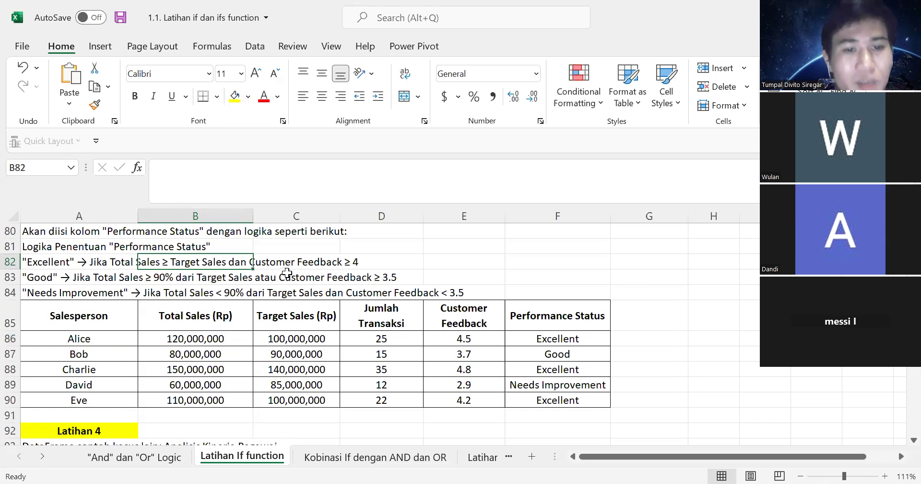
- Review row 86's sales, target and customer feedback values against the conditions for "Excellent"
{"action": "left_click", "coordinate": [103, 339]}
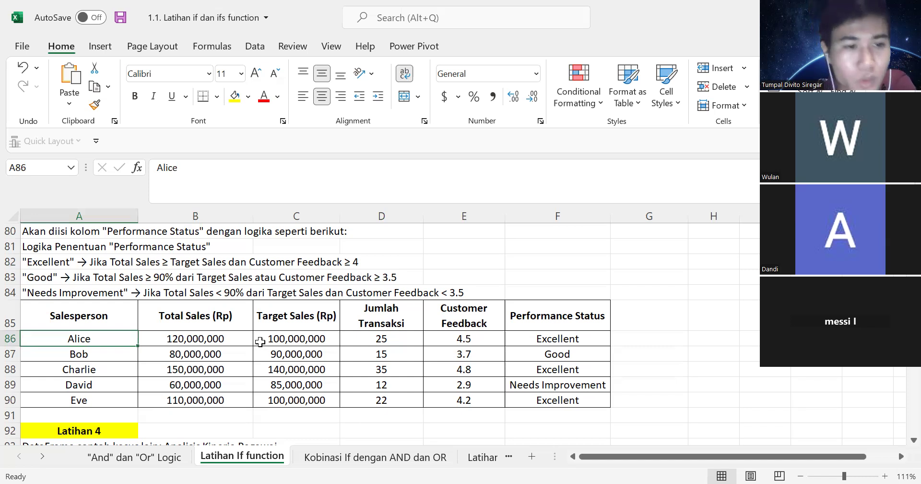
{"action": "left_click_drag", "start_coordinate": [79, 339], "coordinate": [382, 315]}
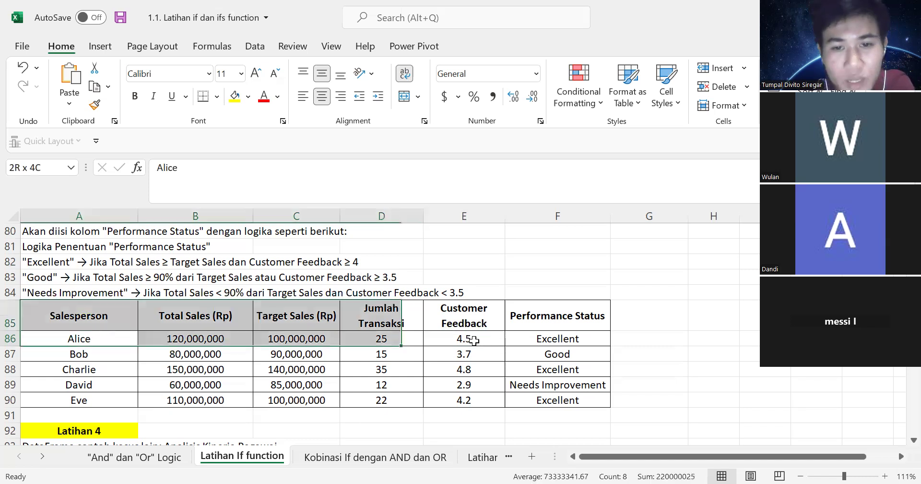
{"action": "left_click_drag", "start_coordinate": [474, 340], "coordinate": [474, 340]}
{"action": "left_click", "coordinate": [475, 340]}
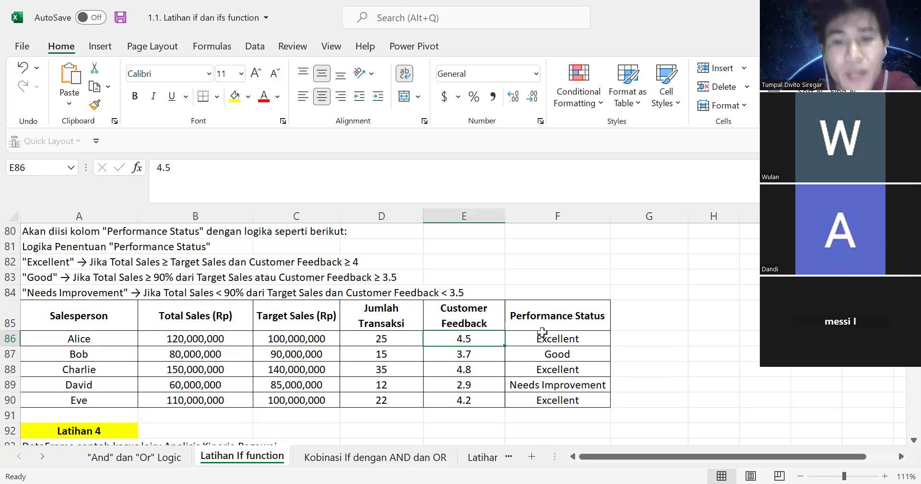
- Copy the Performance Status formula from F86 down through F90 and select F87 to inspect its copy
{"action": "left_click", "coordinate": [579, 341]}
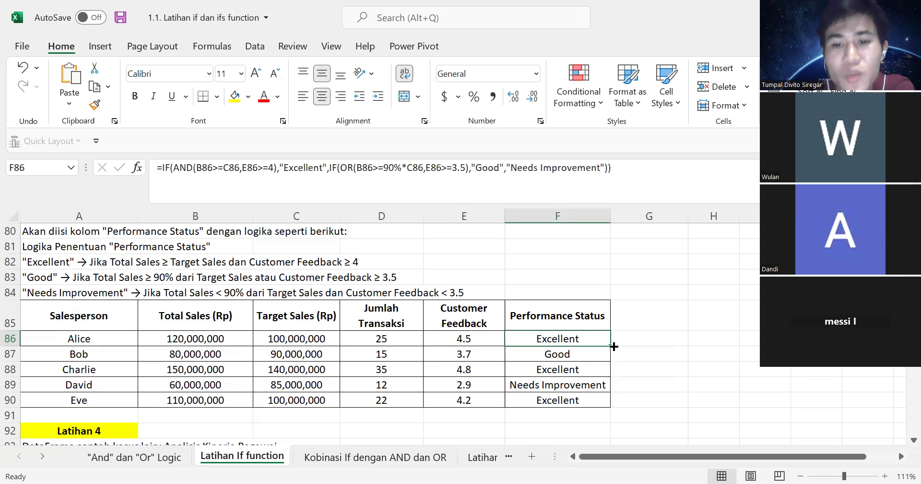
{"action": "left_click_drag", "start_coordinate": [619, 399], "coordinate": [619, 410]}
{"action": "left_click", "coordinate": [550, 360]}
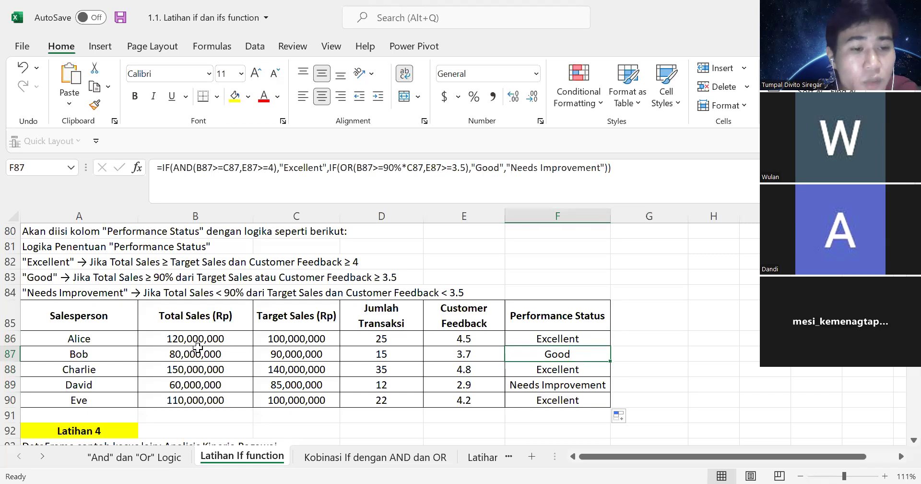
- Examine row 87's Performance Status formula together with its Total Sales and Target Sales values
{"action": "left_click", "coordinate": [84, 356]}
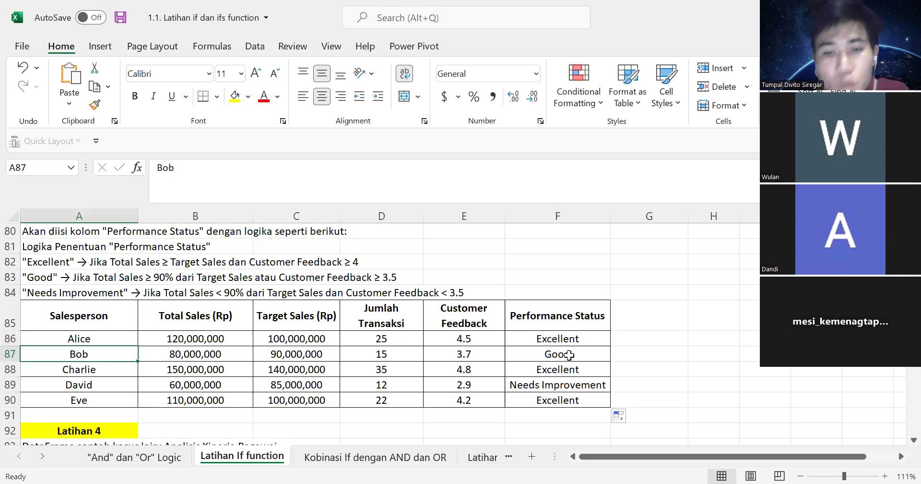
{"action": "left_click", "coordinate": [569, 354]}
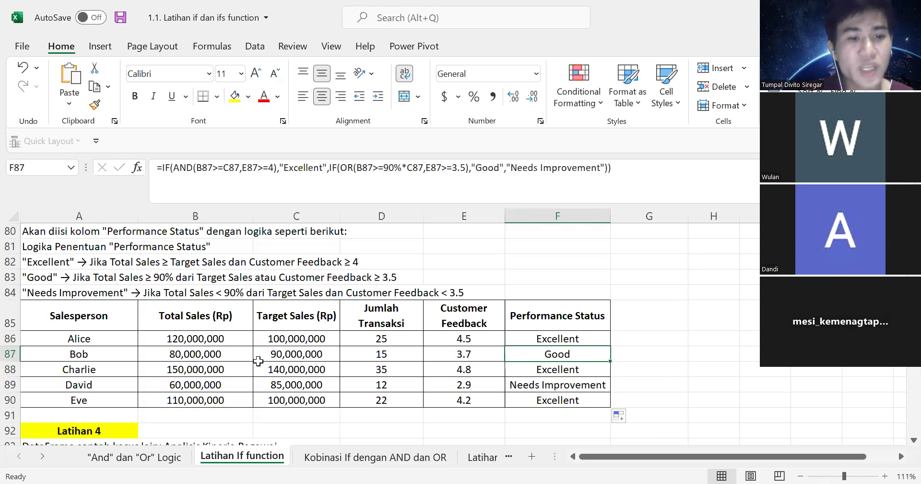
{"action": "left_click", "coordinate": [202, 354]}
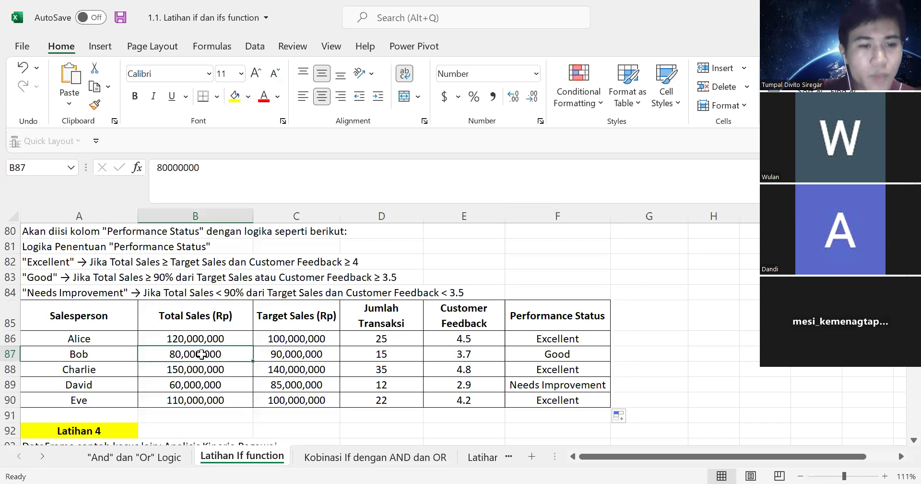
{"action": "left_click", "coordinate": [300, 355]}
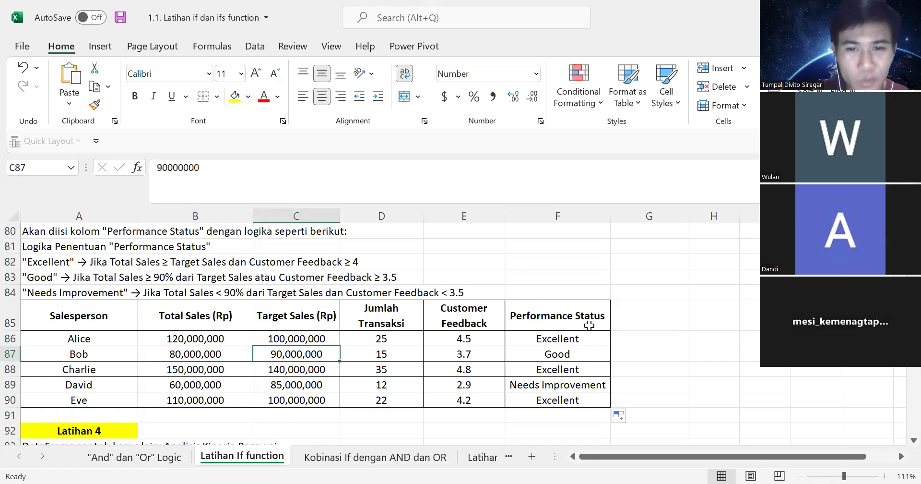
- Add the helper column header "90% Target Sales (Rp)" in G85, beside Performance Status
{"action": "scroll", "coordinate": [653, 311], "scroll_direction": "down", "scroll_amount": 1}
{"action": "left_click", "coordinate": [656, 311]}
{"action": "left_click", "coordinate": [664, 286]}
{"action": "type", "text": "90"}
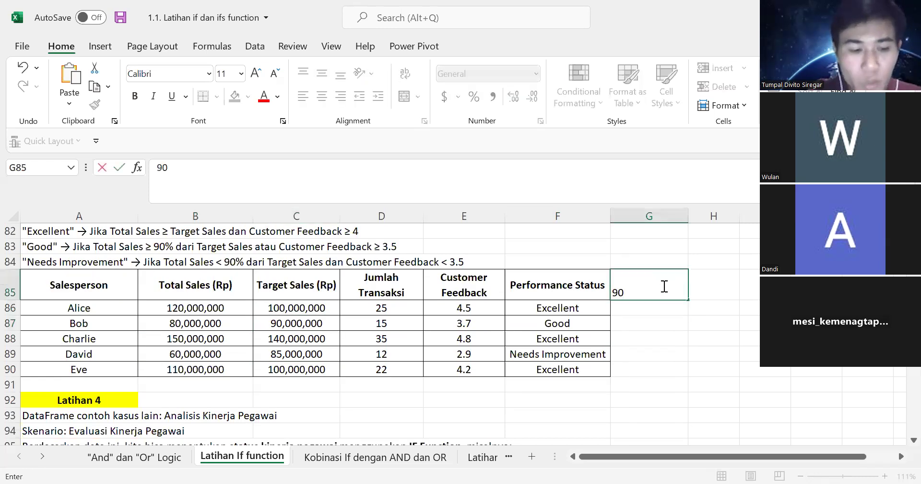
{"action": "type", "text": "%"}
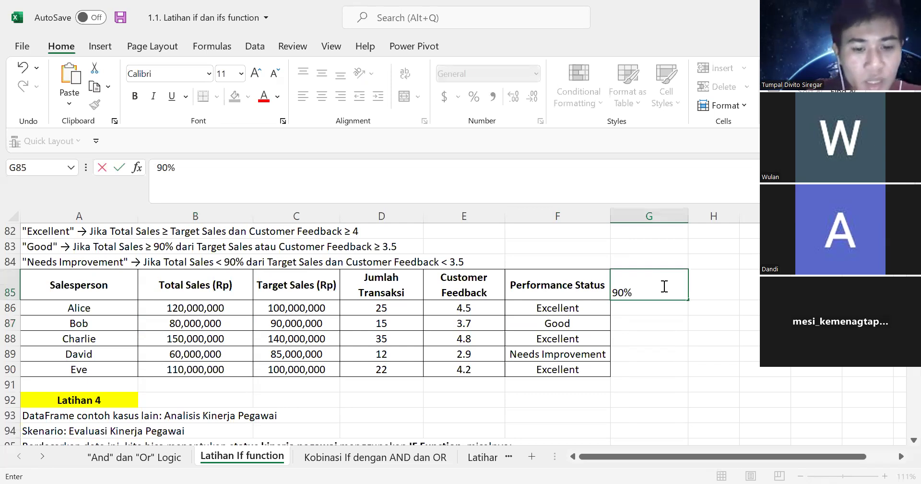
{"action": "type", "text": " Target Sales ("}
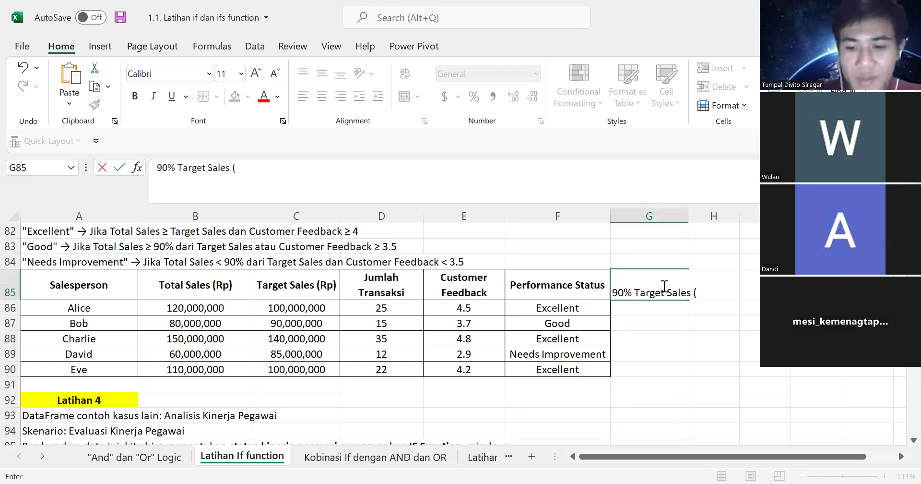
{"action": "type", "text": "Ro"}
{"action": "key", "text": "BackSpace"}
{"action": "type", "text": "p)"}
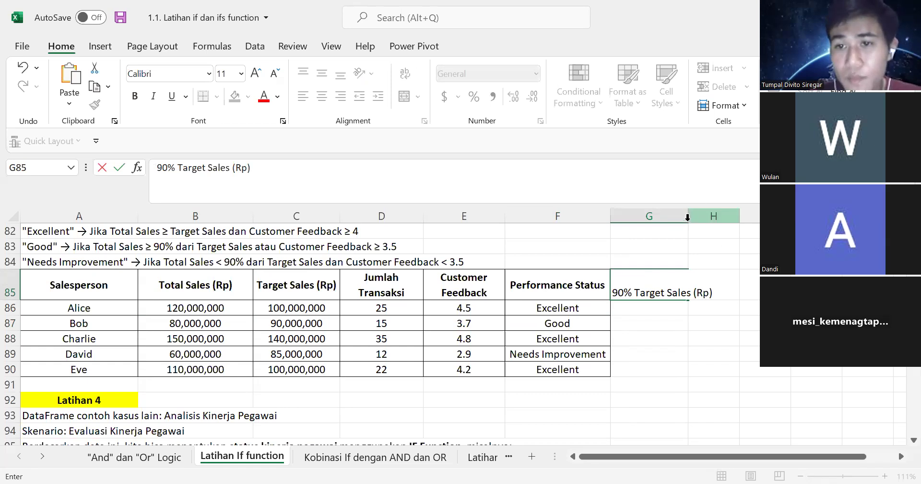
{"action": "left_click", "coordinate": [657, 338]}
- Enter =90%*C86 in G86 and copy the formula down through G90
{"action": "left_click", "coordinate": [658, 311]}
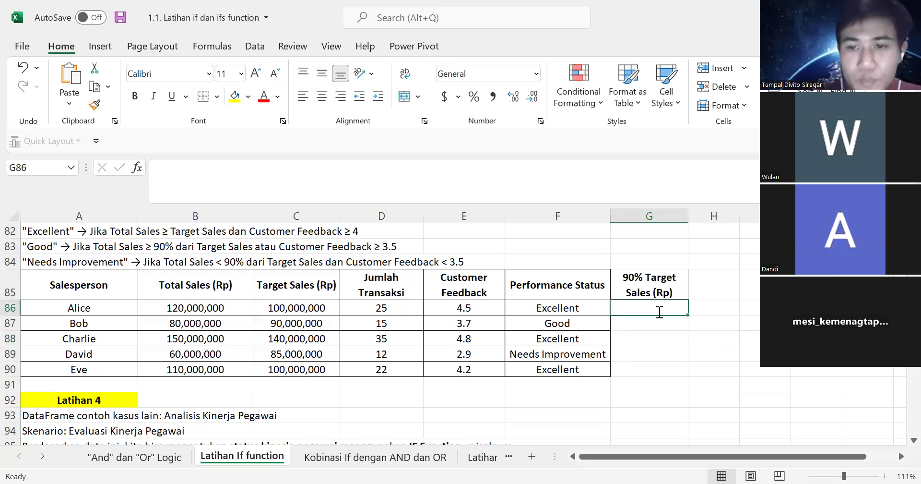
{"action": "type", "text": "=90%*"}
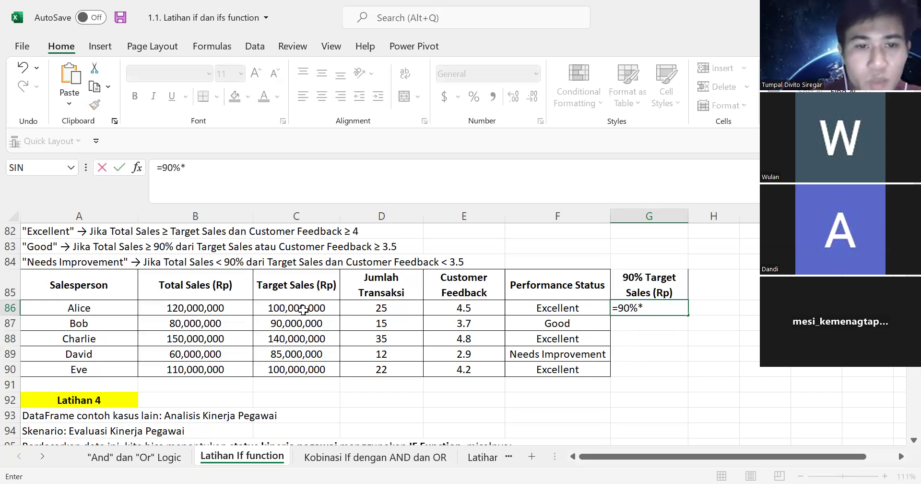
{"action": "left_click", "coordinate": [303, 312]}
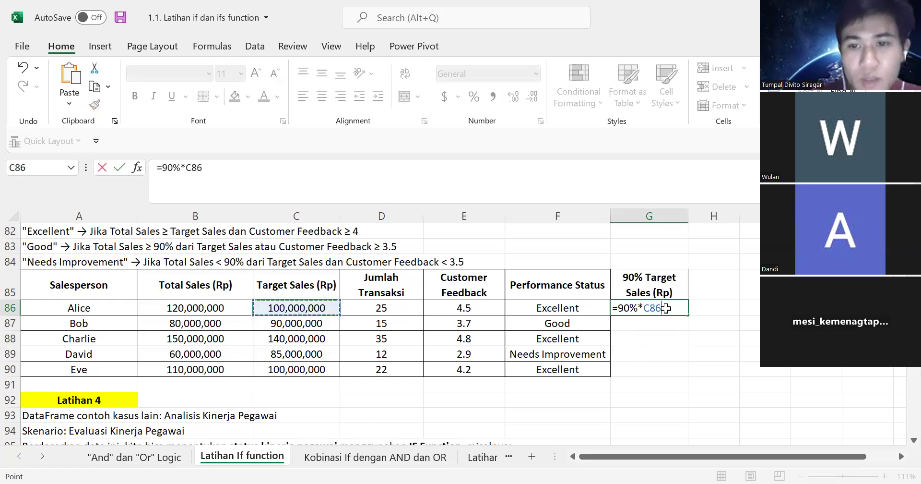
{"action": "key", "text": "Return"}
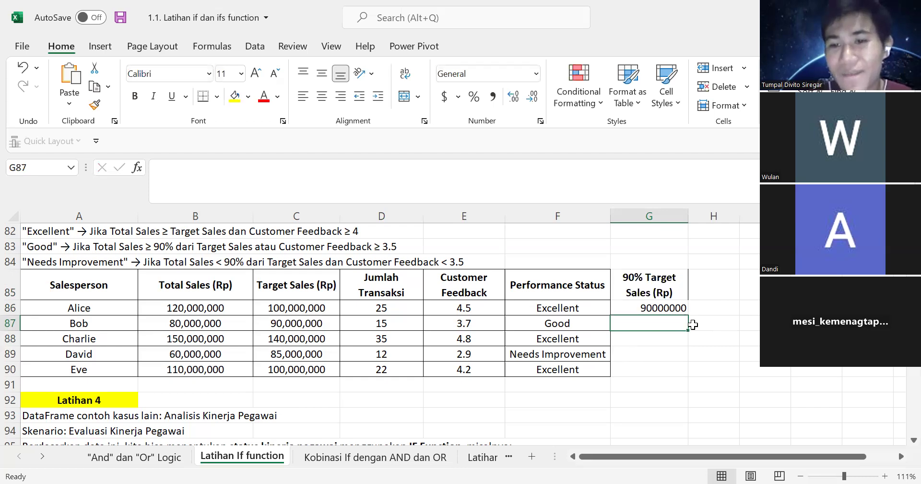
{"action": "key", "text": "Up"}
{"action": "left_click_drag", "start_coordinate": [689, 315], "coordinate": [691, 384]}
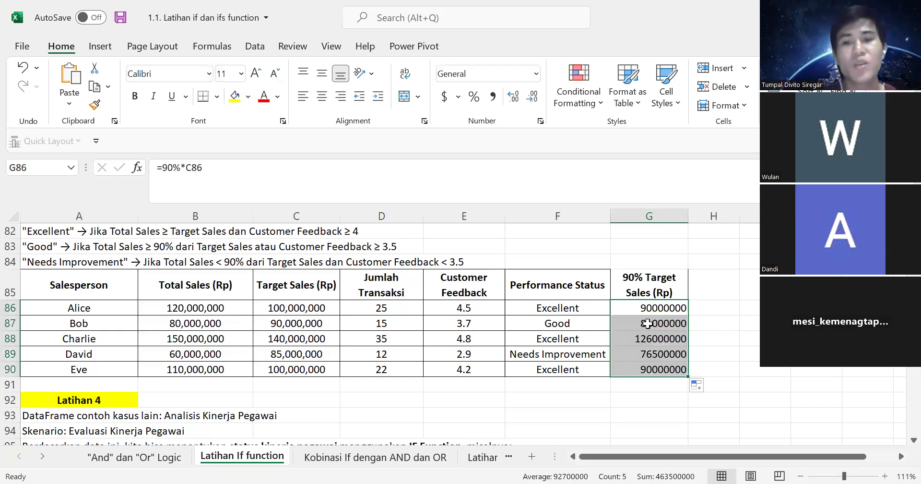
- Compare row 87's Total Sales with its 90% target in G87, and check its customer feedback against the "Good" rule in row 83
{"action": "left_click", "coordinate": [648, 323]}
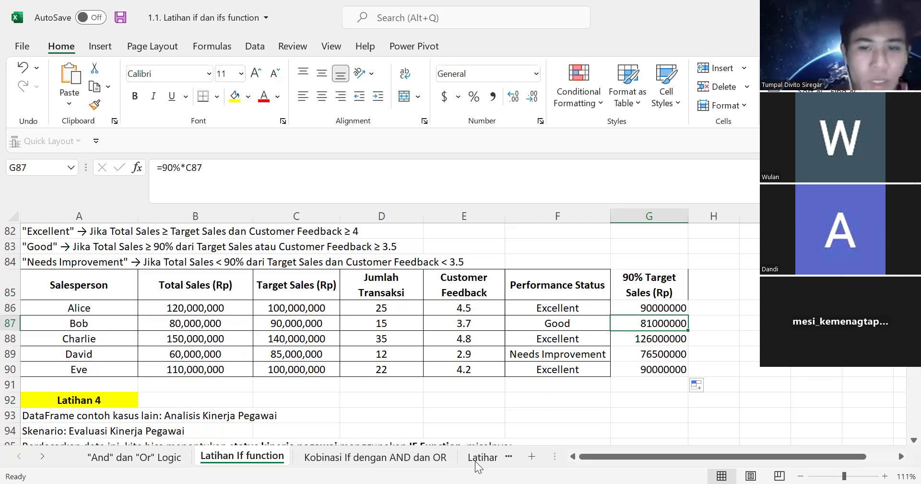
{"action": "left_click_drag", "start_coordinate": [120, 321], "coordinate": [552, 325]}
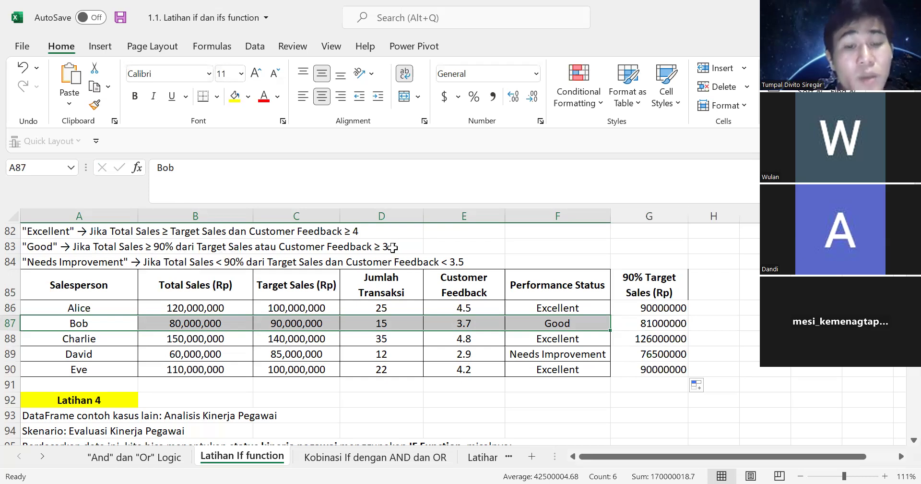
{"action": "left_click", "coordinate": [207, 325]}
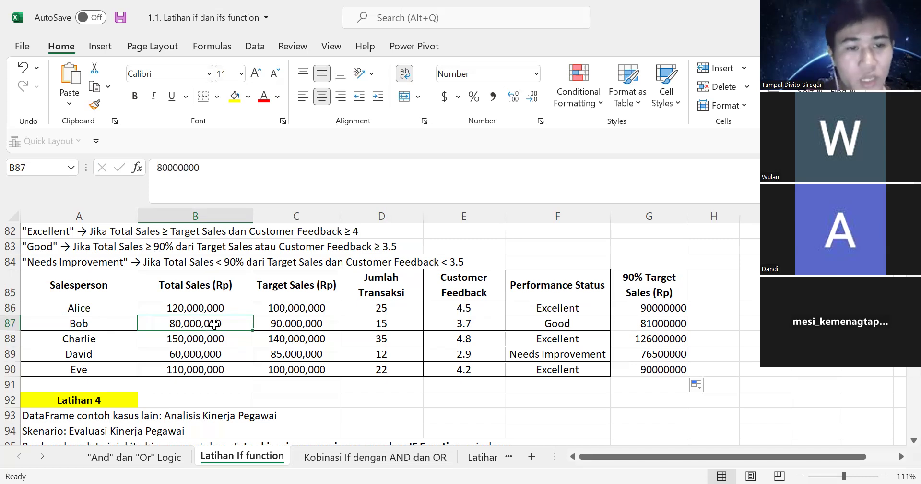
{"action": "left_click", "coordinate": [667, 322]}
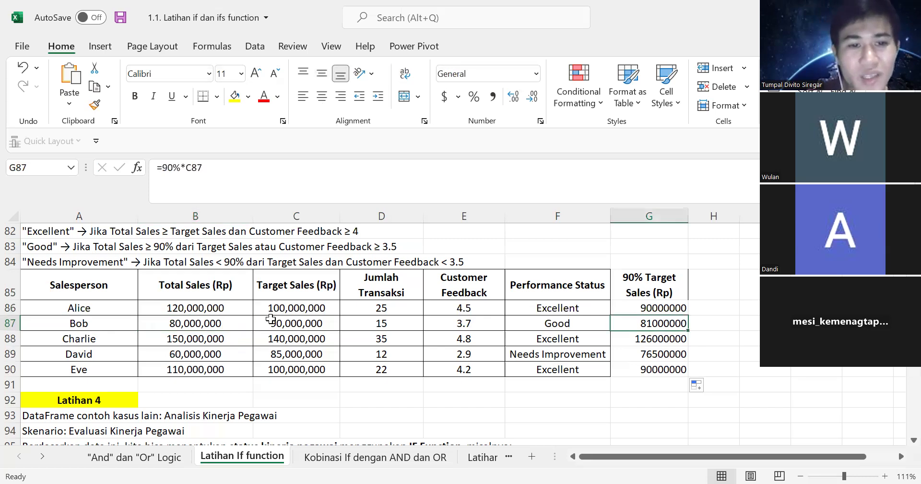
{"action": "left_click", "coordinate": [301, 326]}
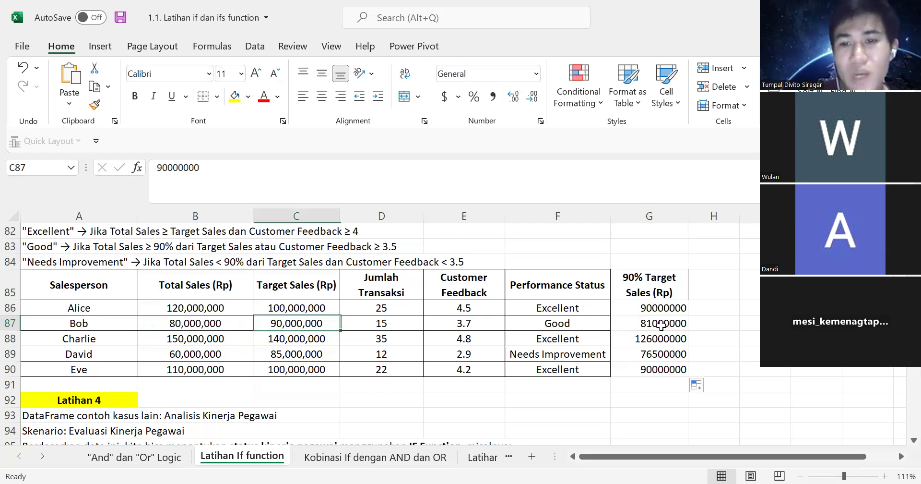
{"action": "left_click", "coordinate": [662, 325]}
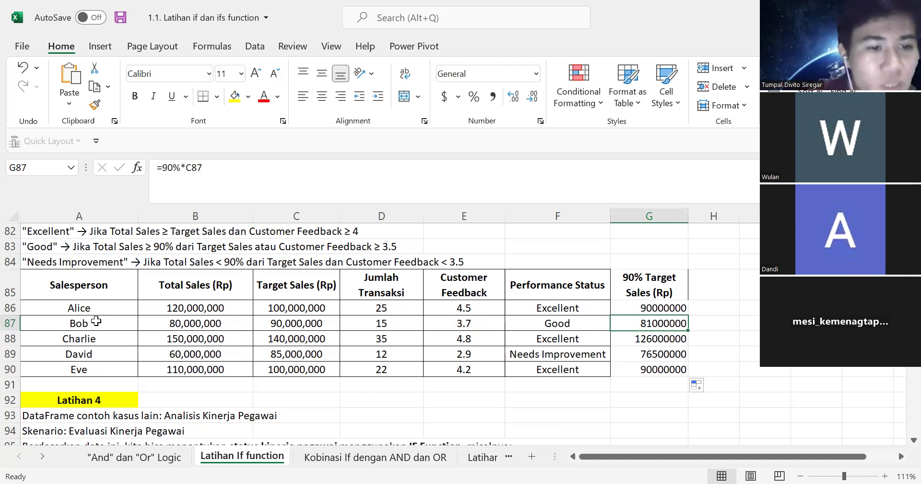
{"action": "left_click", "coordinate": [464, 322]}
{"action": "left_click_drag", "start_coordinate": [79, 323], "coordinate": [462, 319]}
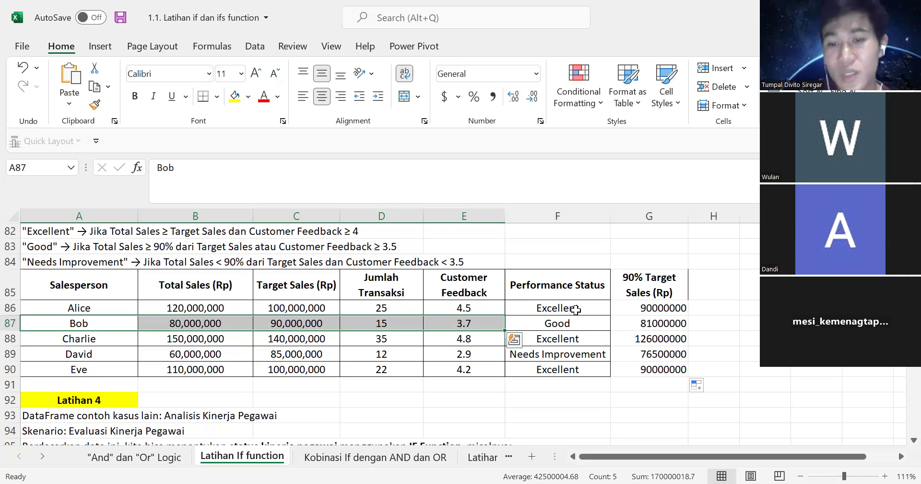
- Examine row 89's status formula, Total Sales, Target Sales and customer feedback against the "Needs Improvement" rule in row 84
{"action": "left_click", "coordinate": [577, 357]}
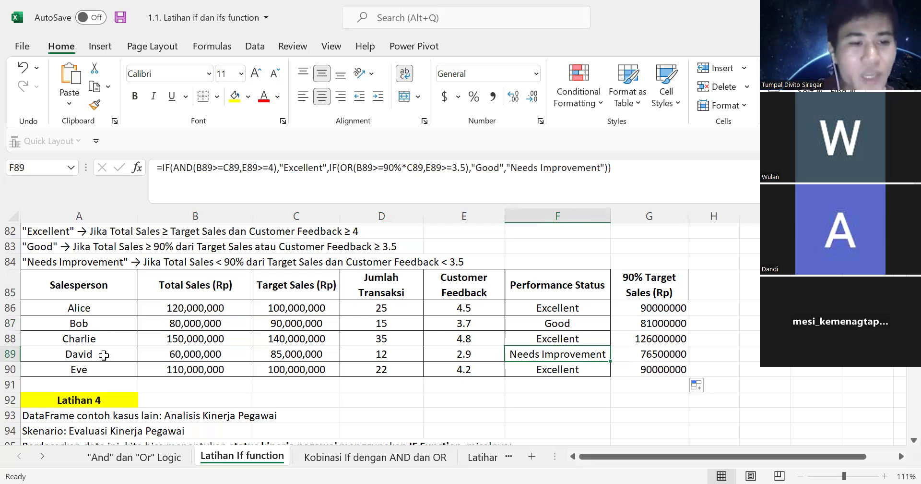
{"action": "left_click_drag", "start_coordinate": [103, 355], "coordinate": [495, 353]}
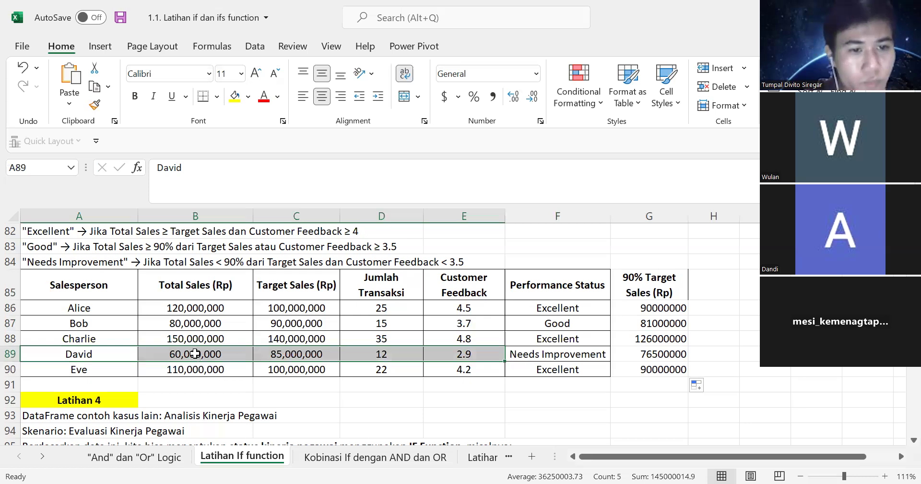
{"action": "left_click", "coordinate": [195, 354]}
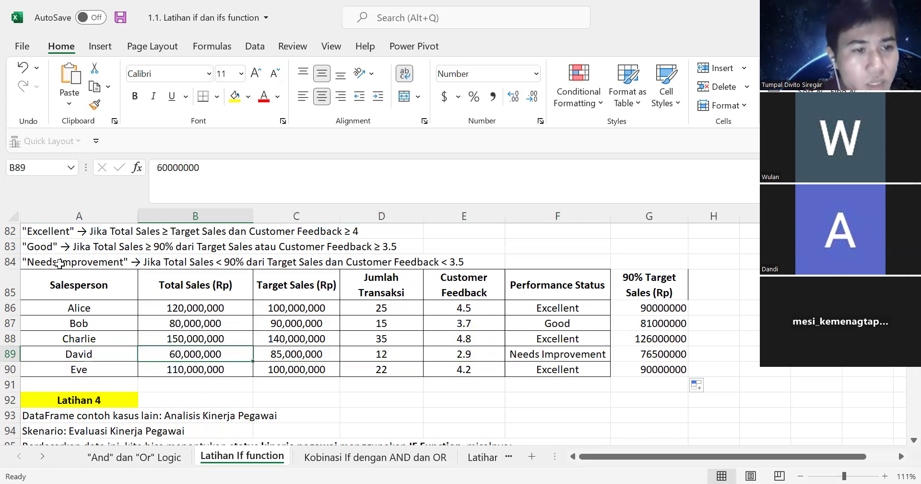
{"action": "left_click", "coordinate": [78, 263]}
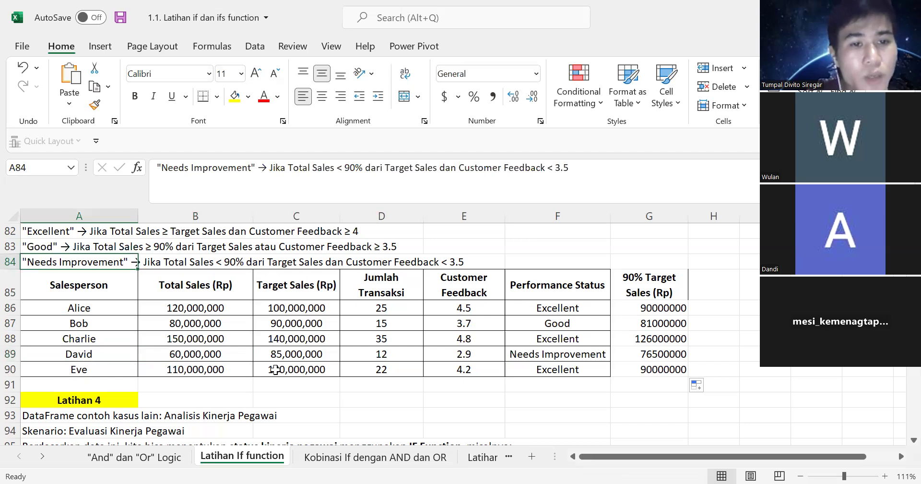
{"action": "left_click", "coordinate": [186, 353]}
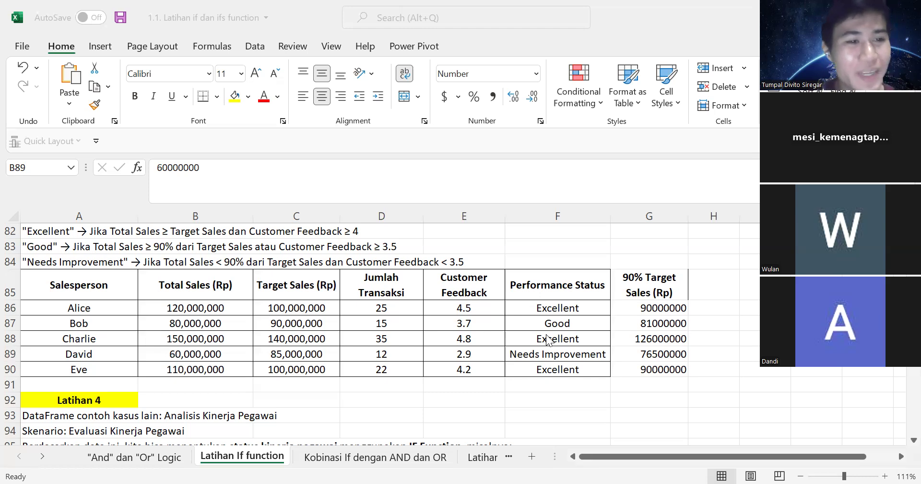
{"action": "left_click", "coordinate": [71, 353]}
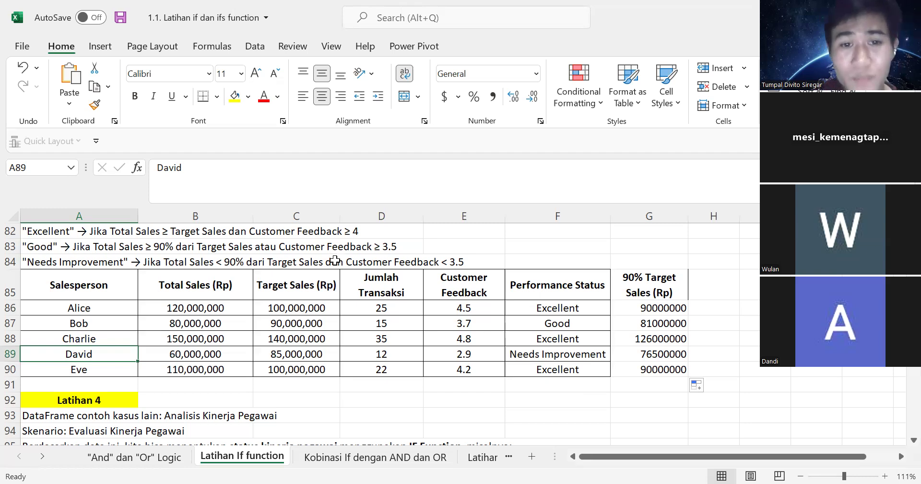
{"action": "left_click", "coordinate": [464, 395]}
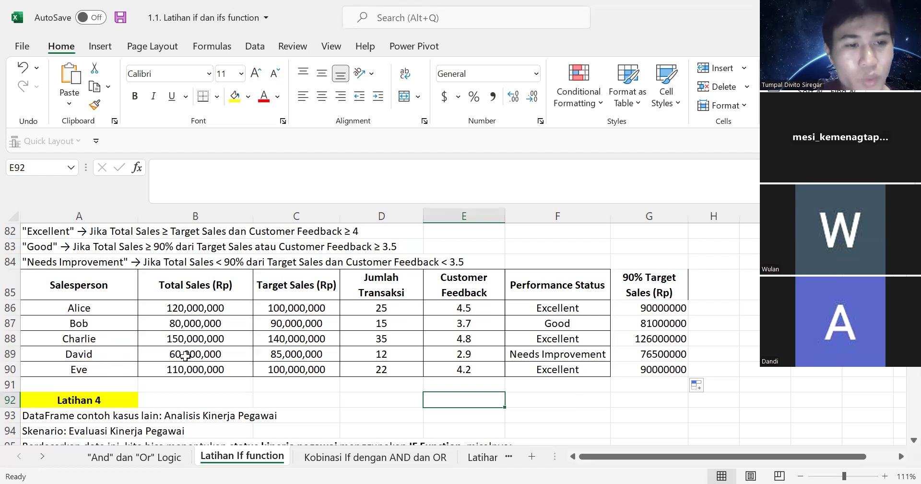
{"action": "left_click", "coordinate": [185, 355]}
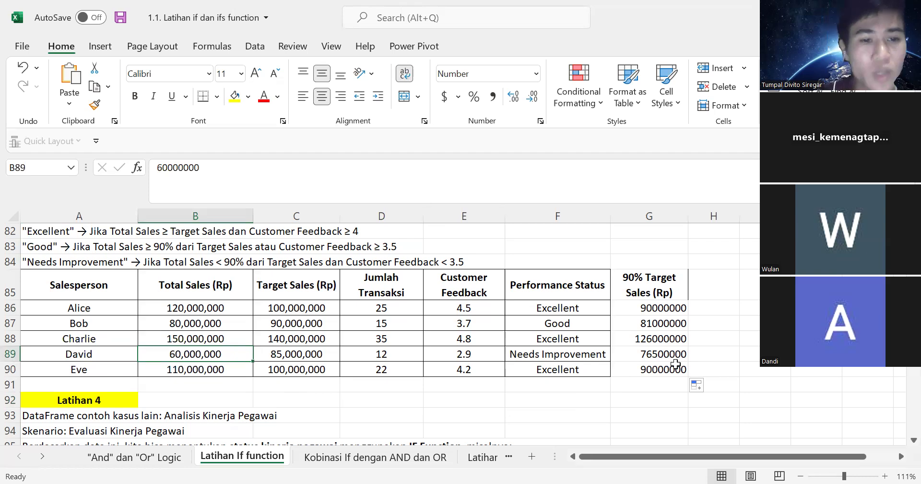
{"action": "left_click", "coordinate": [302, 354]}
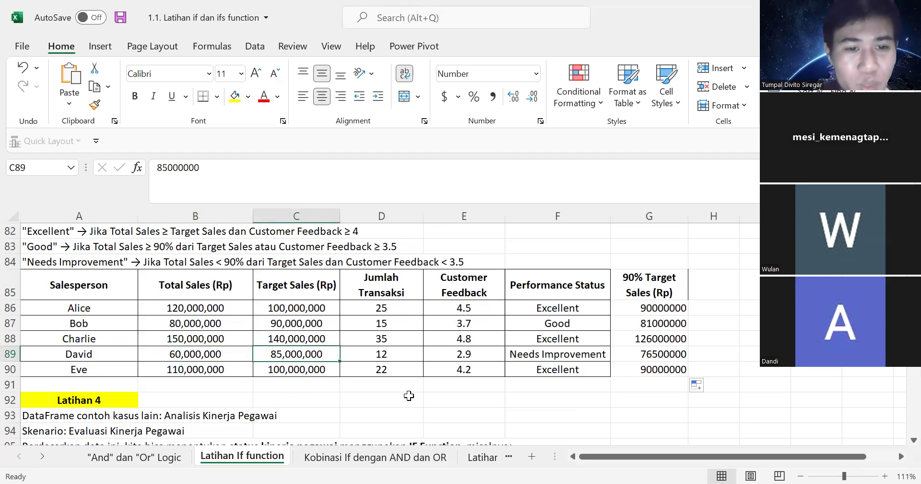
{"action": "left_click", "coordinate": [194, 356]}
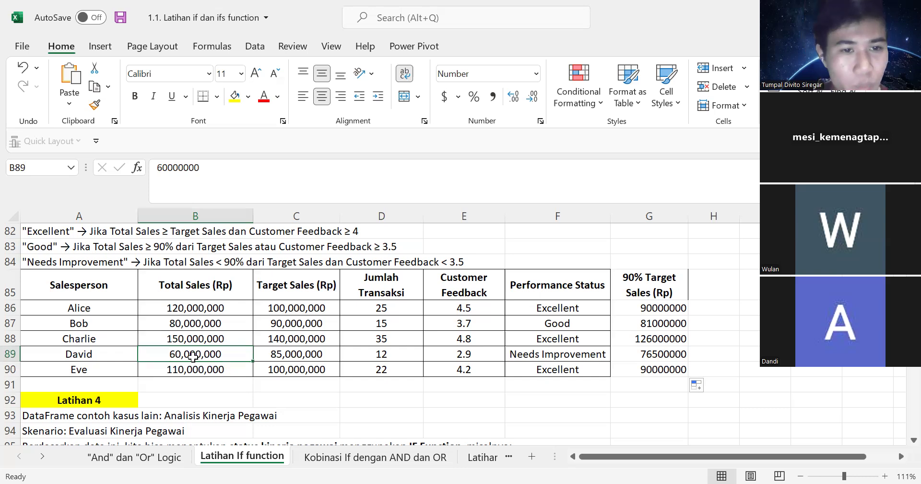
- Compare row 89's 90% target in G89 and customer feedback in E89 with the "Needs Improvement" rule in row 84
{"action": "left_click", "coordinate": [665, 355]}
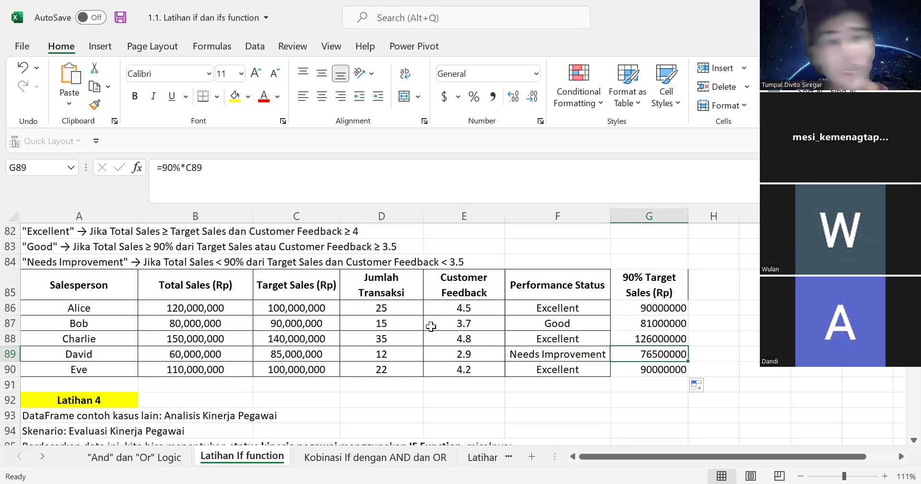
{"action": "left_click", "coordinate": [463, 354]}
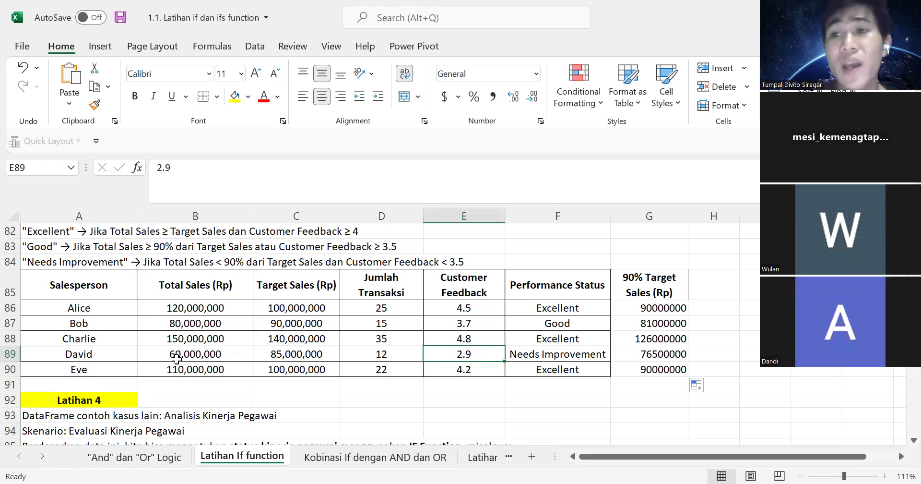
{"action": "left_click", "coordinate": [425, 262]}
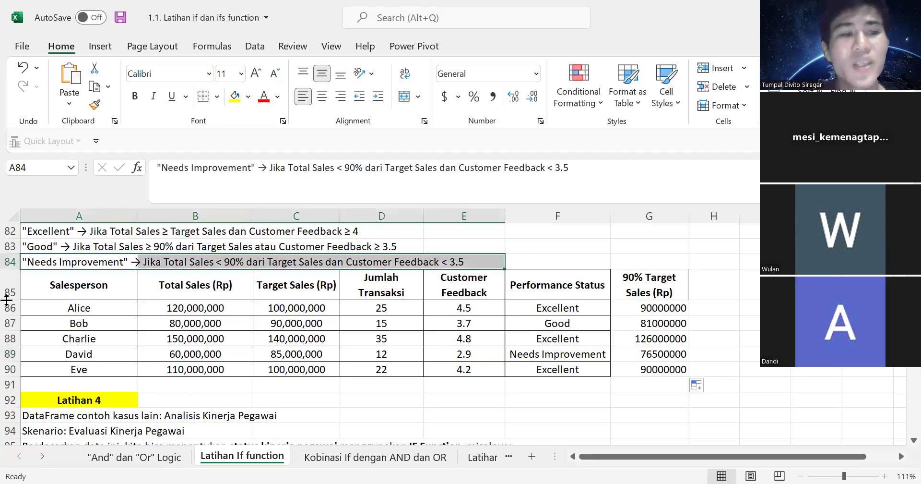
{"action": "left_click", "coordinate": [586, 394]}
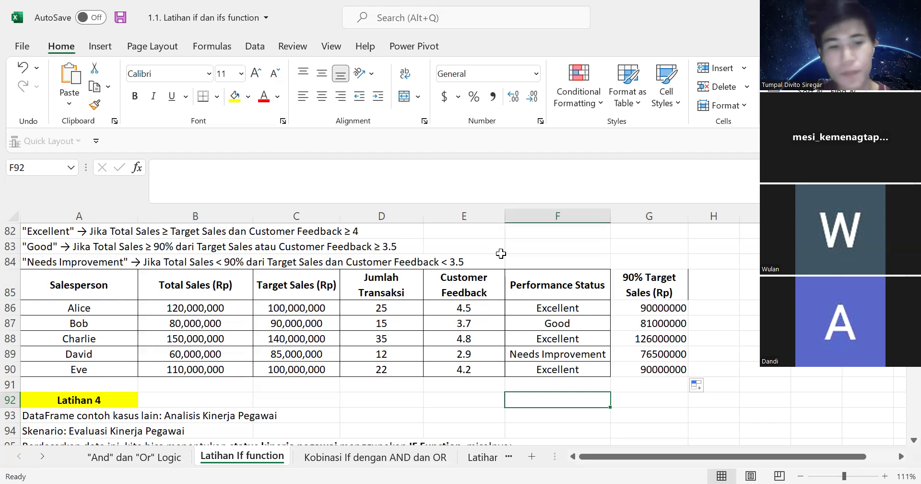
- Review Latihan 4's status rules in rows 96 to 98 and the employee performance table below them
{"action": "scroll", "coordinate": [525, 321], "scroll_direction": "down", "scroll_amount": 4}
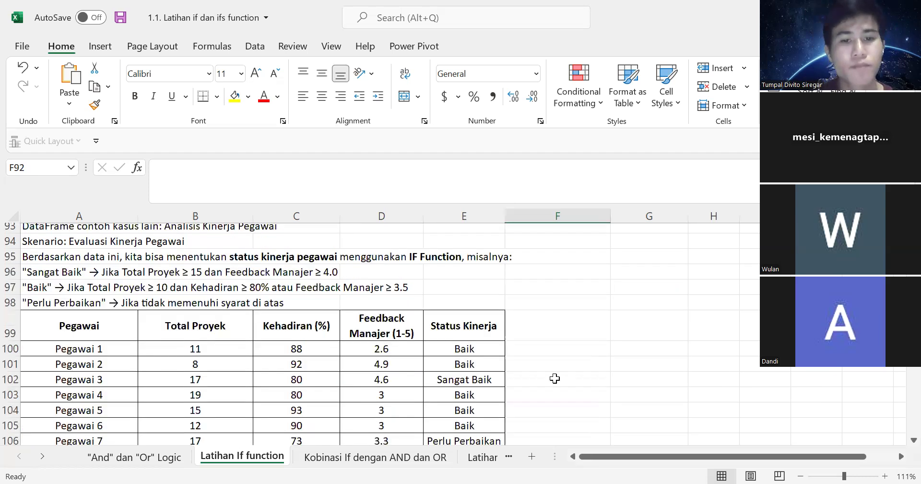
{"action": "scroll", "coordinate": [554, 379], "scroll_direction": "down", "scroll_amount": 1}
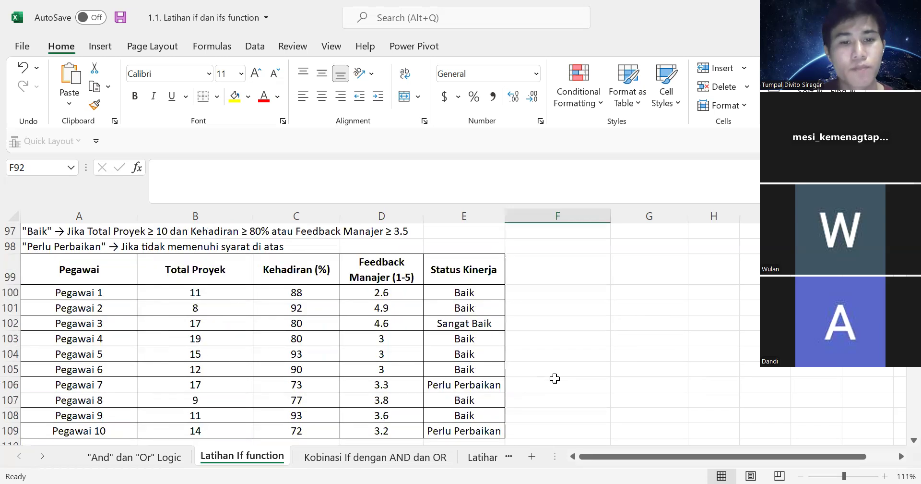
{"action": "scroll", "coordinate": [555, 379], "scroll_direction": "up", "scroll_amount": 2}
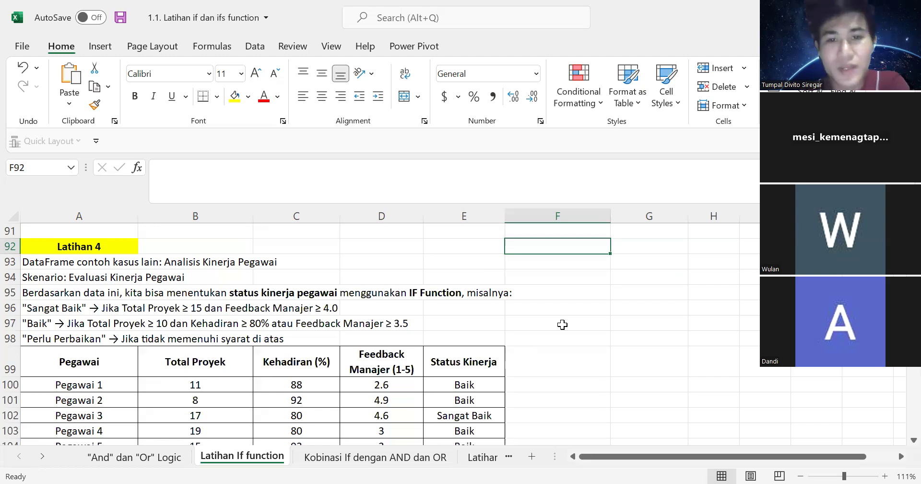
{"action": "left_click", "coordinate": [633, 387]}
{"action": "scroll", "coordinate": [633, 387], "scroll_direction": "down", "scroll_amount": 2}
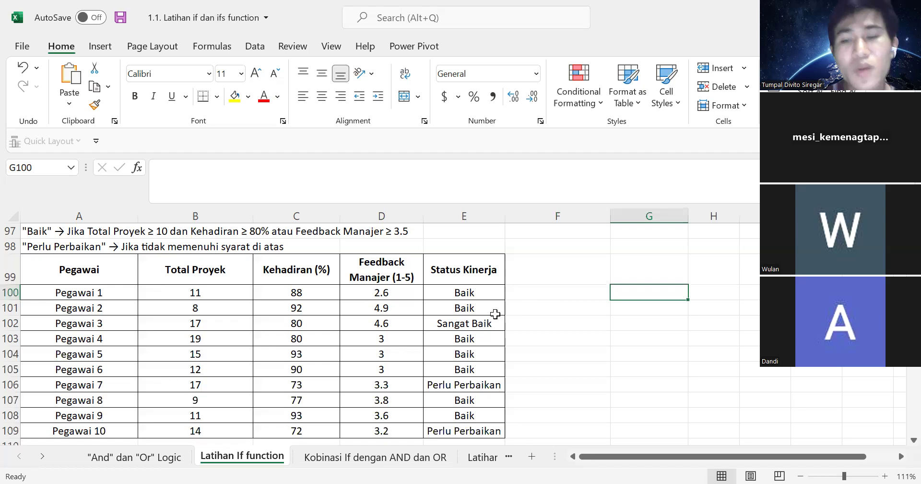
{"action": "scroll", "coordinate": [495, 314], "scroll_direction": "up", "scroll_amount": 1}
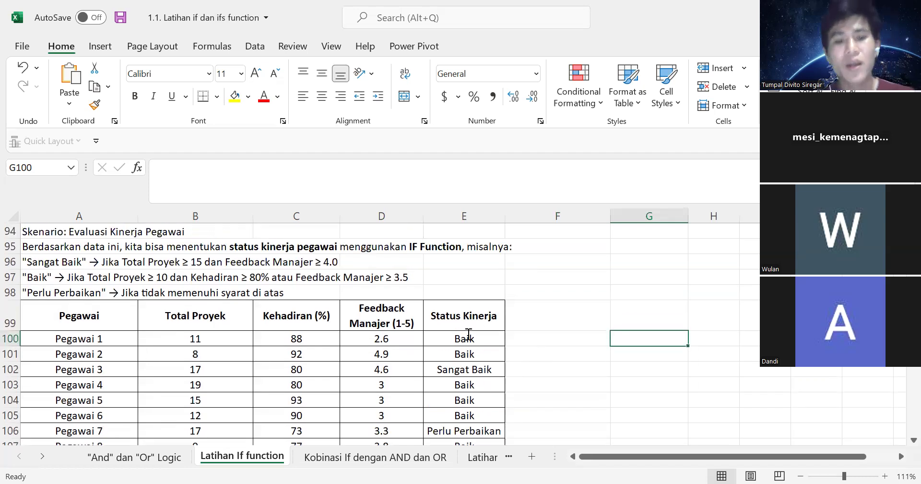
- Examine the nested IF, AND and OR formula behind Pegawai 1's Status Kinerja in E100
{"action": "double_click", "coordinate": [468, 334]}
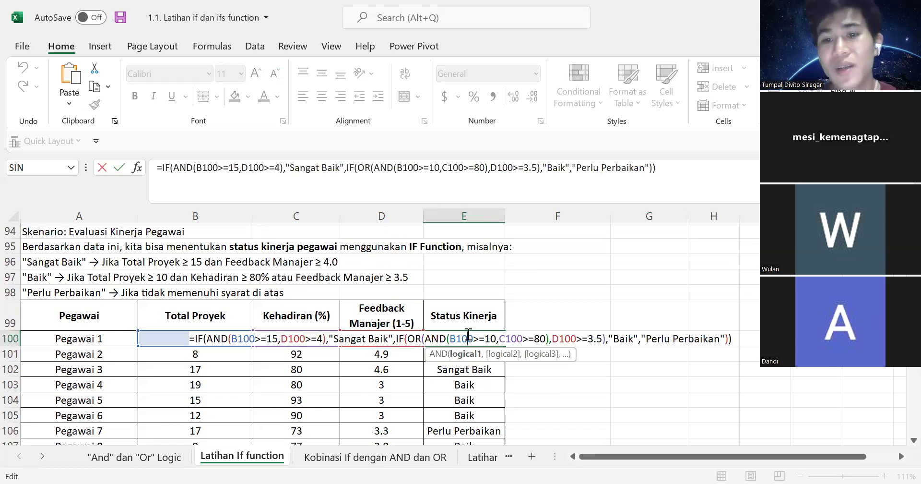
{"action": "left_click", "coordinate": [468, 334]}
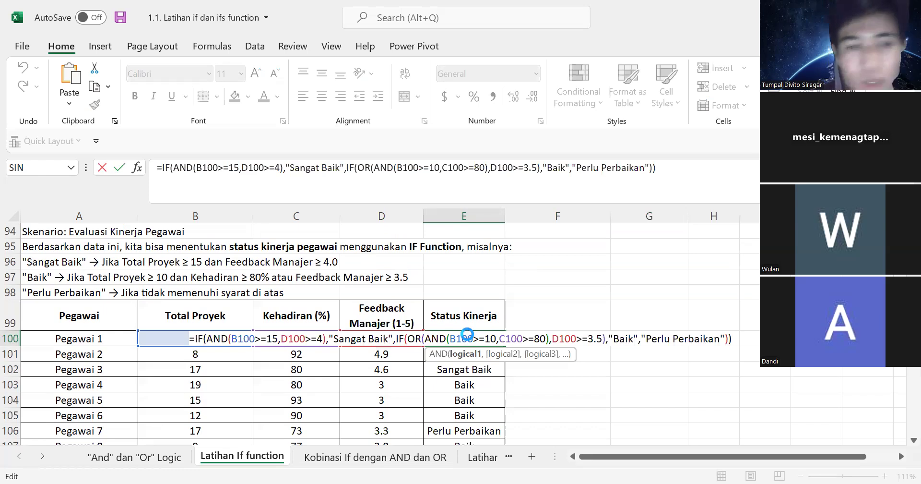
{"action": "left_click", "coordinate": [507, 341]}
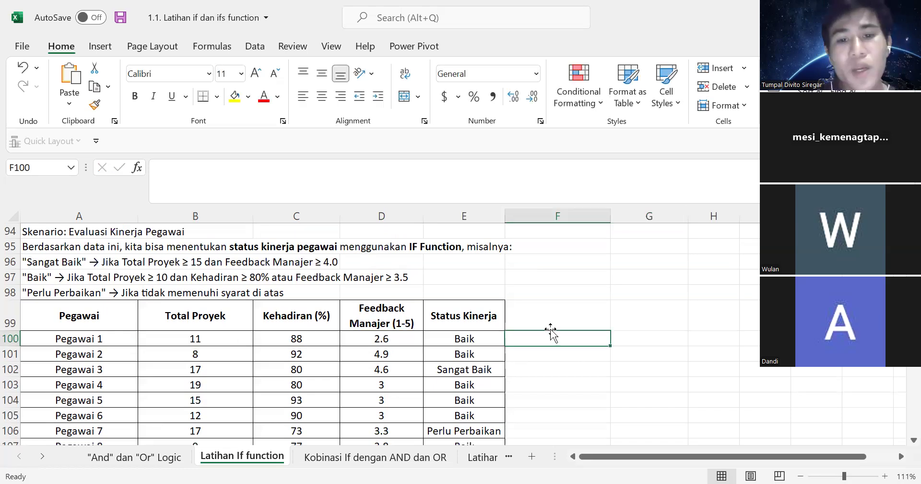
{"action": "scroll", "coordinate": [551, 331], "scroll_direction": "down", "scroll_amount": 1}
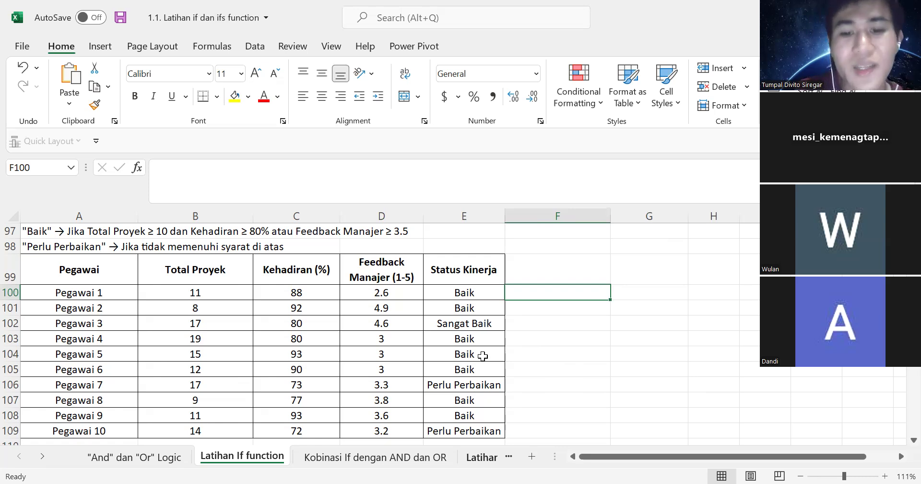
- Go to the Latihan IFS Function sheet and examine Contoh 1's Grade and Letter table and the IFS formula in B5
{"action": "key", "text": "ctrl+Page_Down"}
{"action": "key", "text": "ctrl+Page_Down"}
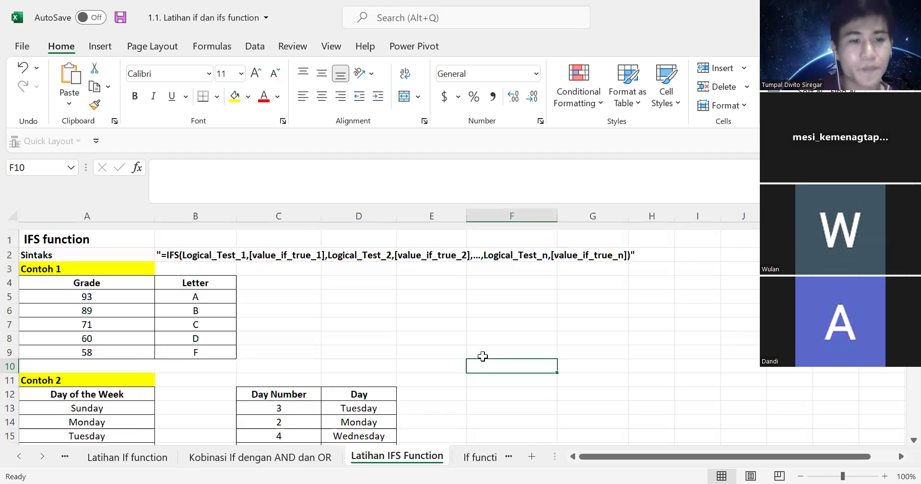
{"action": "scroll", "coordinate": [483, 356], "scroll_direction": "down", "scroll_amount": 1}
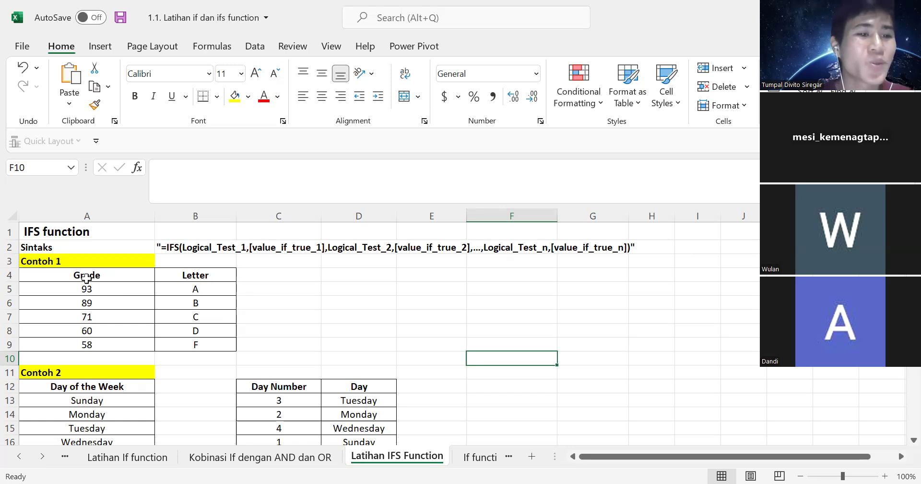
{"action": "left_click_drag", "start_coordinate": [111, 275], "coordinate": [214, 346]}
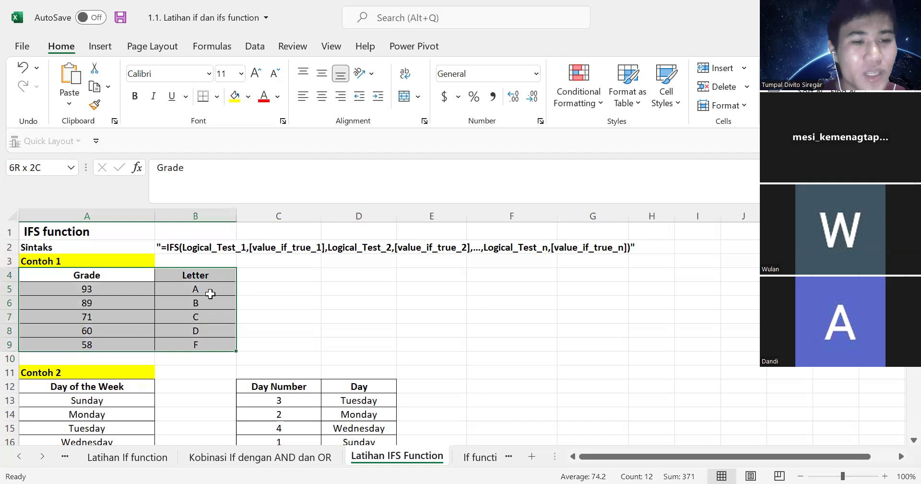
{"action": "left_click", "coordinate": [210, 291]}
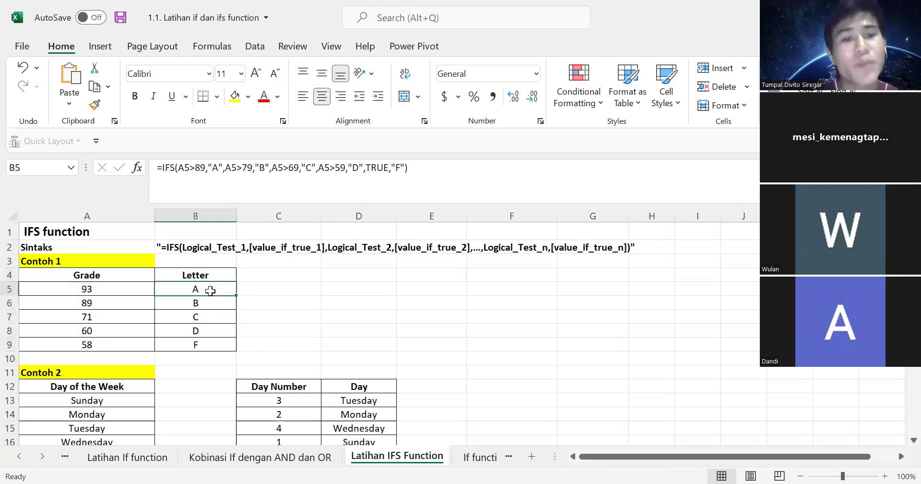
{"action": "left_click", "coordinate": [304, 286]}
{"action": "left_click", "coordinate": [230, 286]}
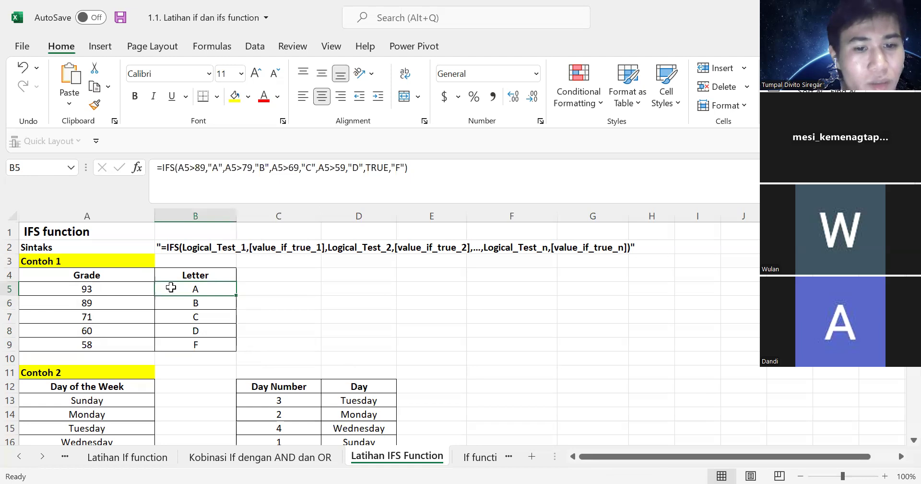
- Start a grade threshold list beside Contoh 1 with A in D4, 80 in E4 and B in D5
{"action": "left_click", "coordinate": [355, 271]}
{"action": "type", "text": "A"}
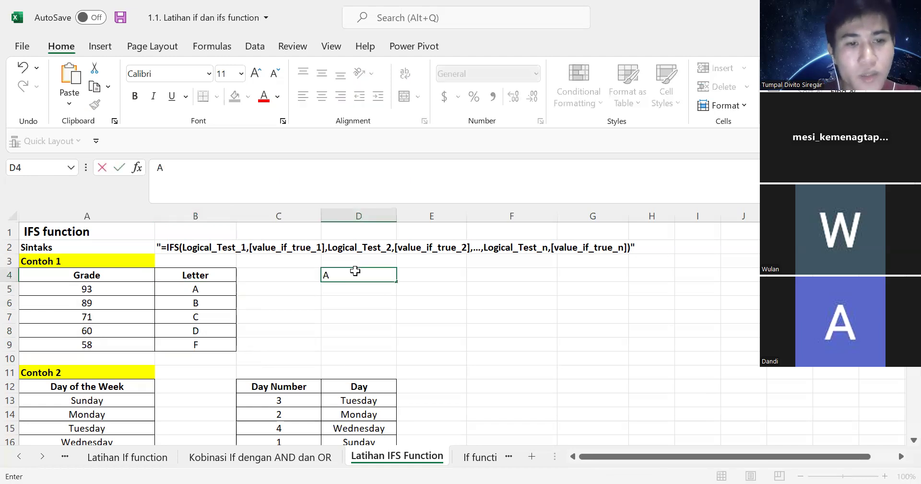
{"action": "key", "text": "Tab"}
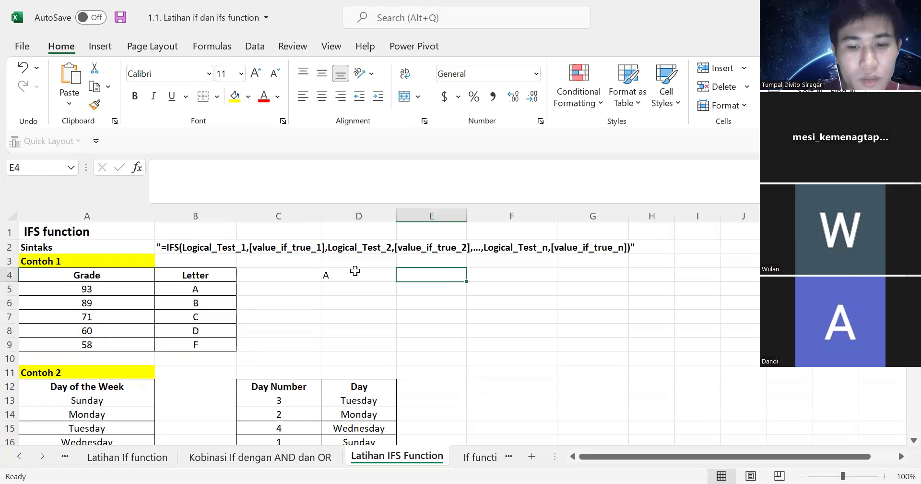
{"action": "type", "text": "80"}
{"action": "key", "text": "Return"}
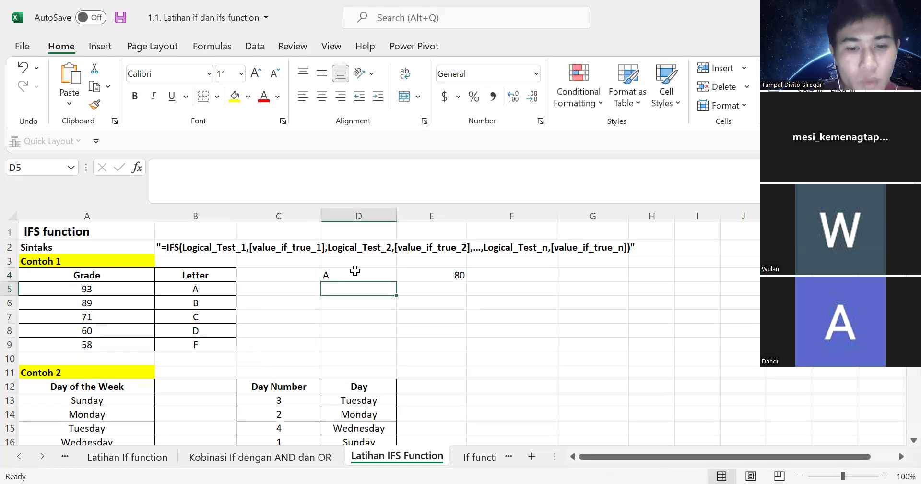
{"action": "type", "text": "B"}
{"action": "key", "text": "Tab"}
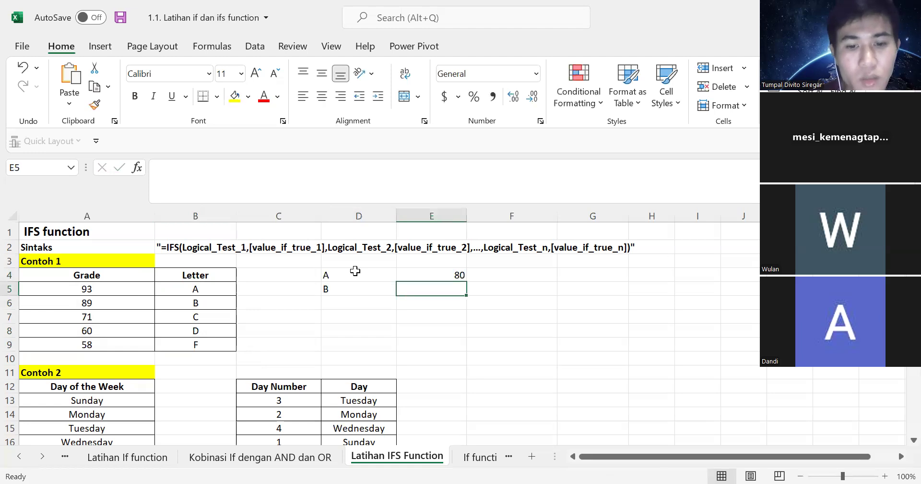
- Set the thresholds to 90 for A in E4 and 80 for B in E5, and add grade C in D6
{"action": "left_click", "coordinate": [457, 274]}
{"action": "key", "text": "Delete"}
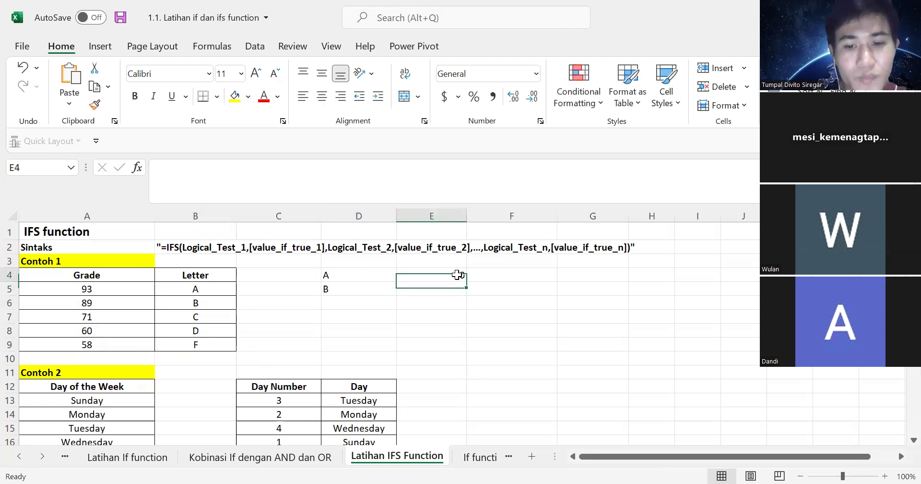
{"action": "type", "text": "90"}
{"action": "key", "text": "Return"}
{"action": "type", "text": "80"}
{"action": "key", "text": "Return"}
{"action": "key", "text": "Left"}
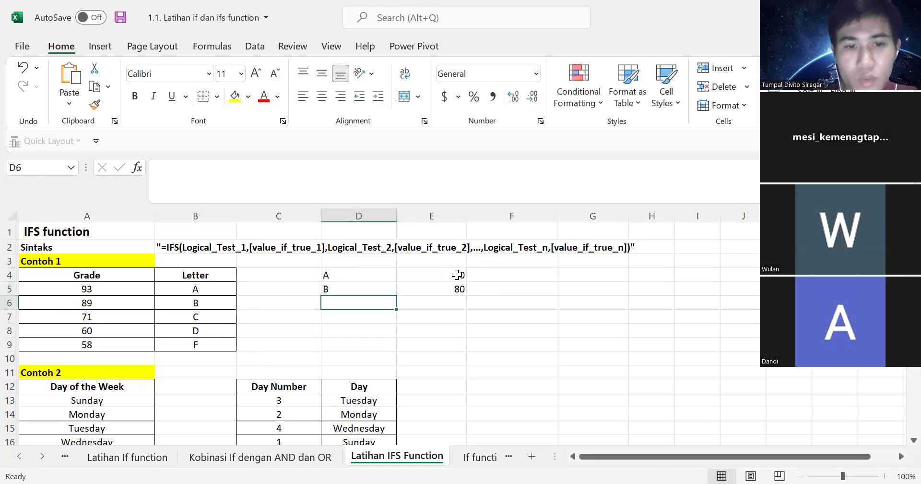
{"action": "type", "text": "C"}
{"action": "key", "text": "Tab"}
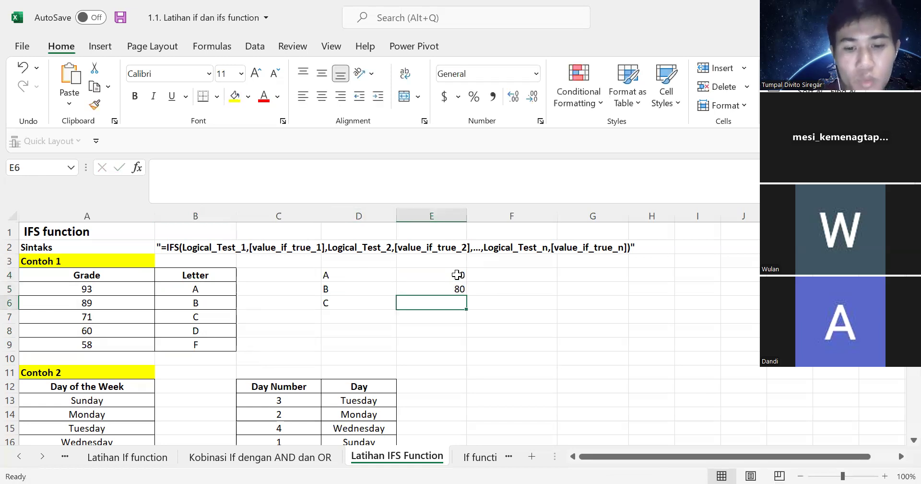
- Enter 70 as the minimum for grade C in E6 and add grade D with 60 in D7:E7
{"action": "type", "text": "70"}
{"action": "key", "text": "Return"}
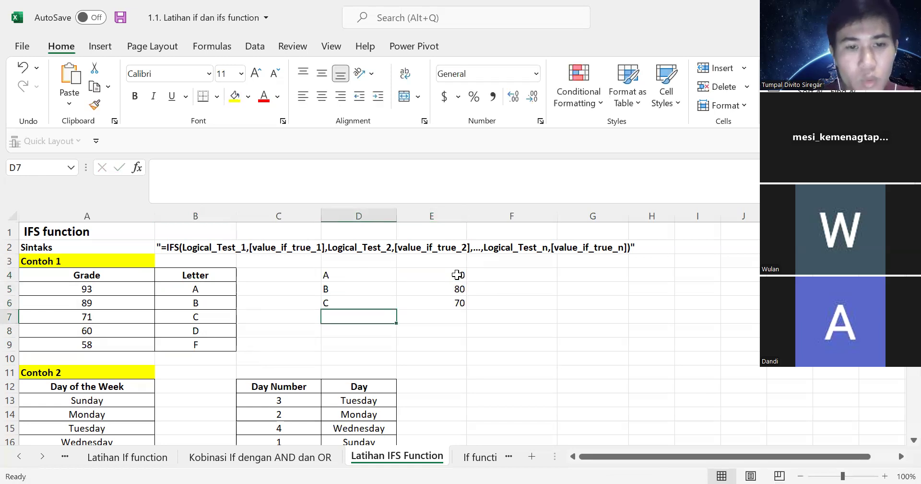
{"action": "type", "text": "D"}
{"action": "key", "text": "Tab"}
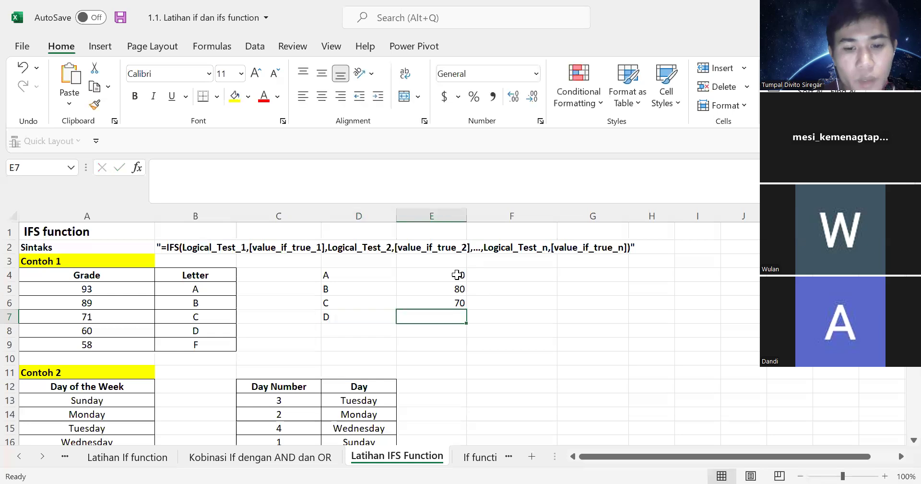
{"action": "type", "text": "60"}
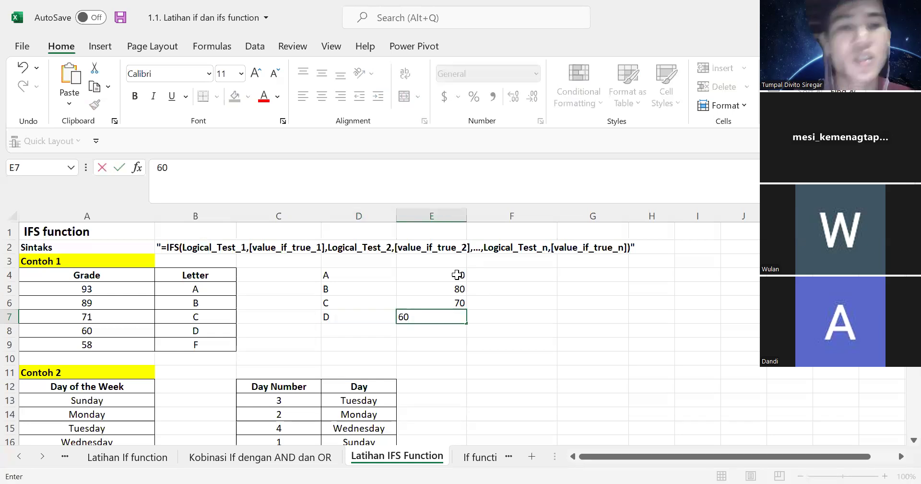
{"action": "key", "text": "Return"}
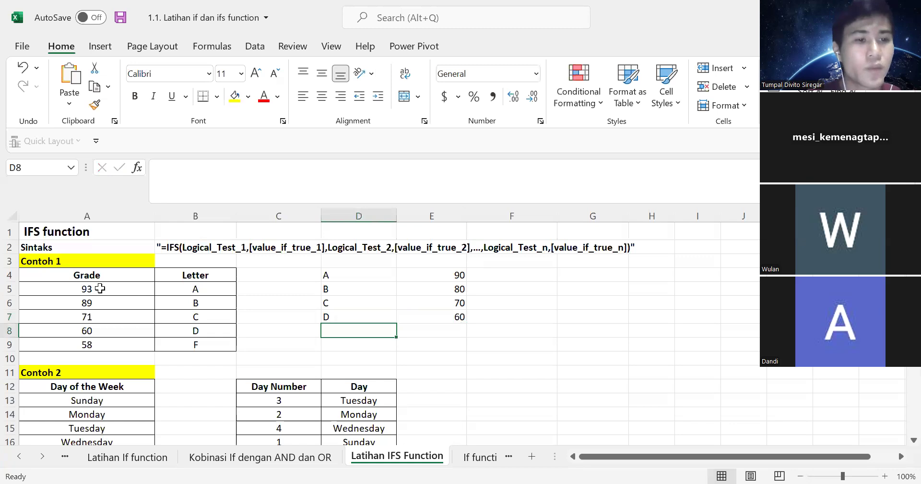
- Clear the existing IFS formula from the first Letter cell, B5
{"action": "left_click", "coordinate": [153, 292]}
{"action": "left_click_drag", "start_coordinate": [159, 291], "coordinate": [216, 353]}
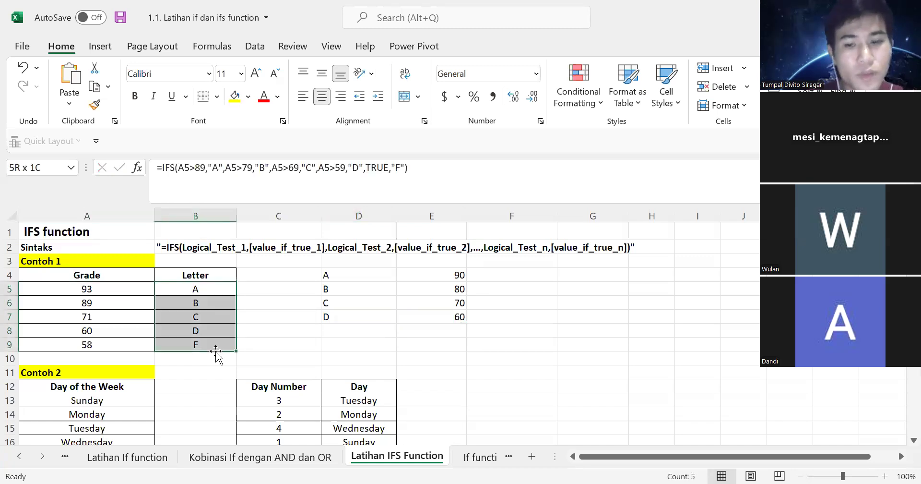
{"action": "left_click", "coordinate": [346, 336]}
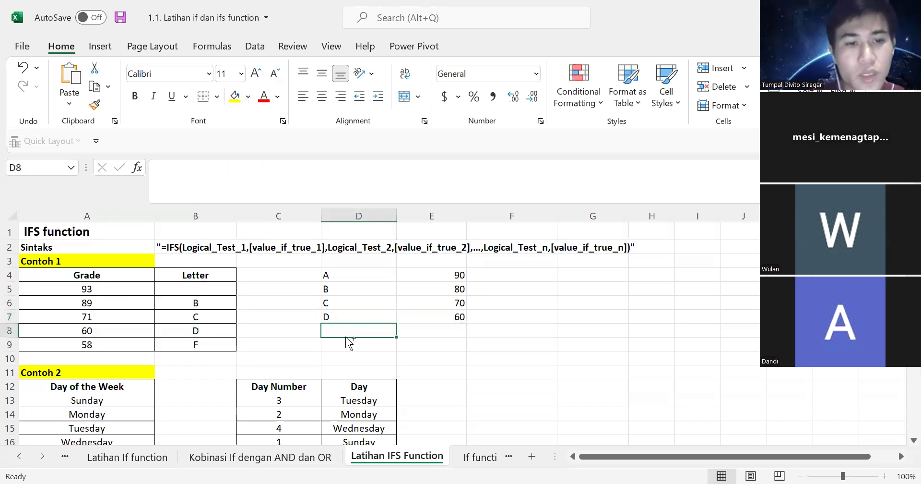
{"action": "left_click", "coordinate": [219, 291]}
{"action": "key", "text": "BackSpace"}
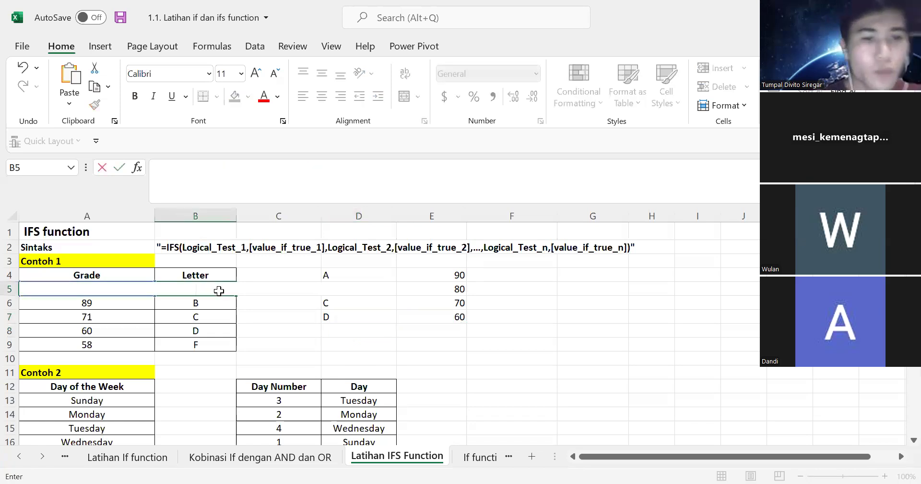
{"action": "key", "text": "Escape"}
{"action": "key", "text": "Delete"}
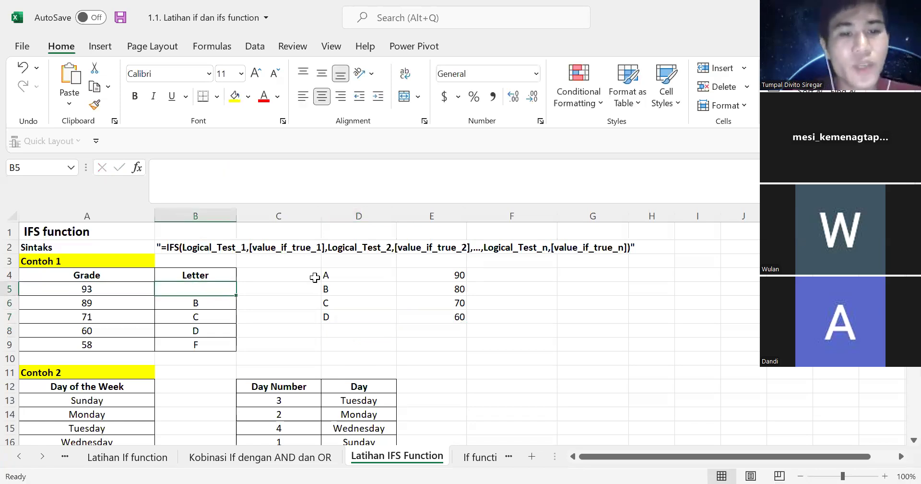
- Apply borders to the grade threshold table D4:E7 and center its contents
{"action": "left_click_drag", "start_coordinate": [461, 319], "coordinate": [461, 319]}
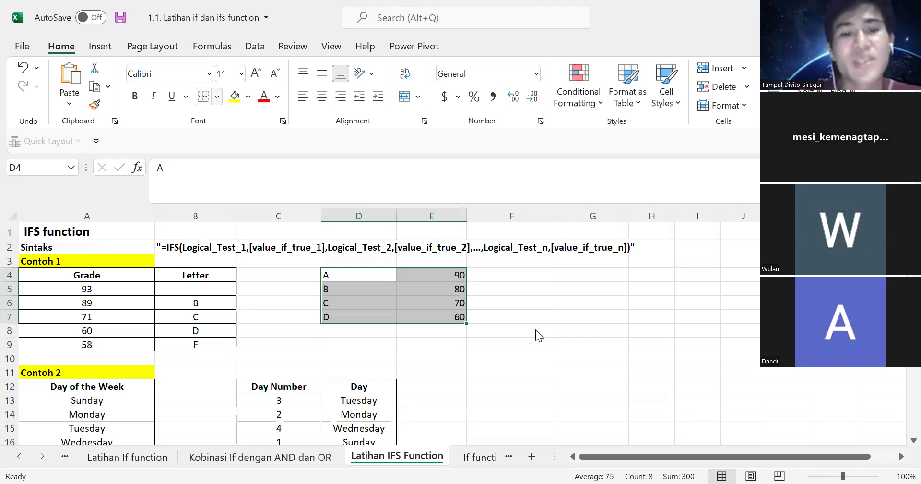
{"action": "key", "text": "alt+h"}
{"action": "key", "text": "a"}
{"action": "key", "text": "c"}
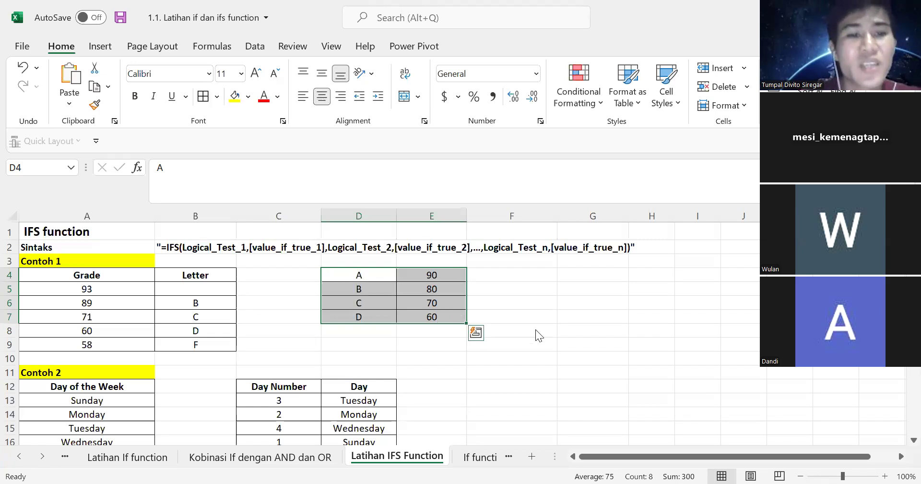
{"action": "left_click", "coordinate": [204, 288]}
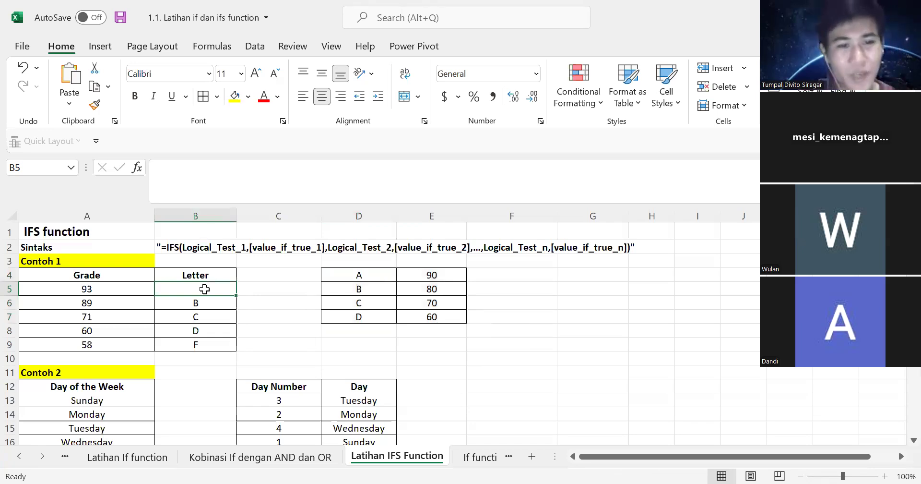
- Add the headers "Nilai" in D3 and "Minimal" in E3 above the grade threshold table
{"action": "left_click_drag", "start_coordinate": [371, 277], "coordinate": [442, 318]}
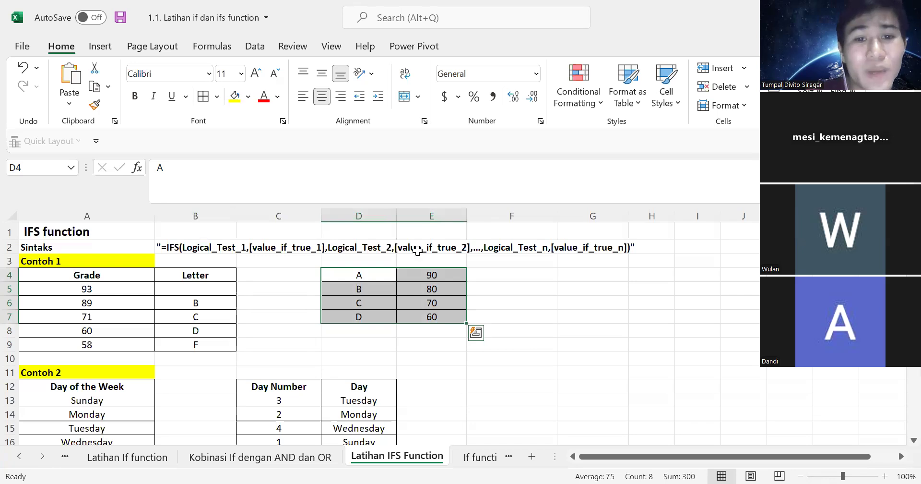
{"action": "left_click", "coordinate": [367, 262]}
{"action": "type", "text": "Nilai"}
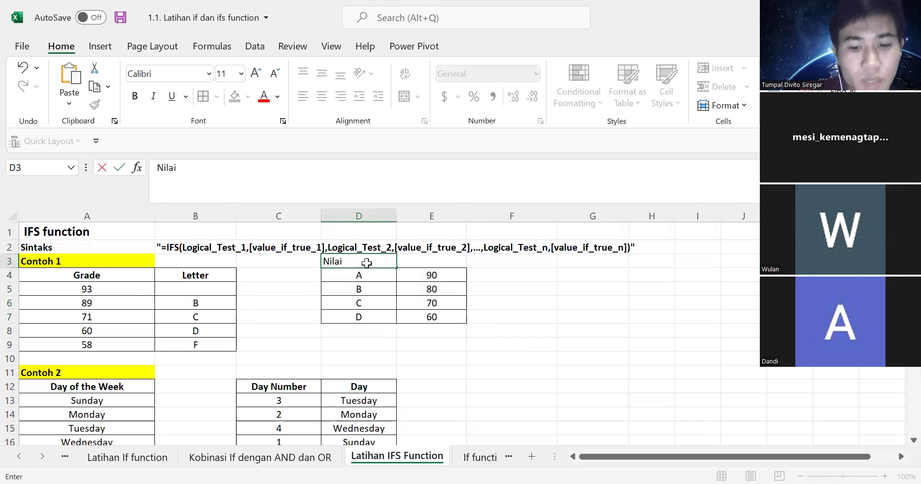
{"action": "key", "text": "Tab"}
{"action": "type", "text": "Minimal"}
{"action": "key", "text": "Return"}
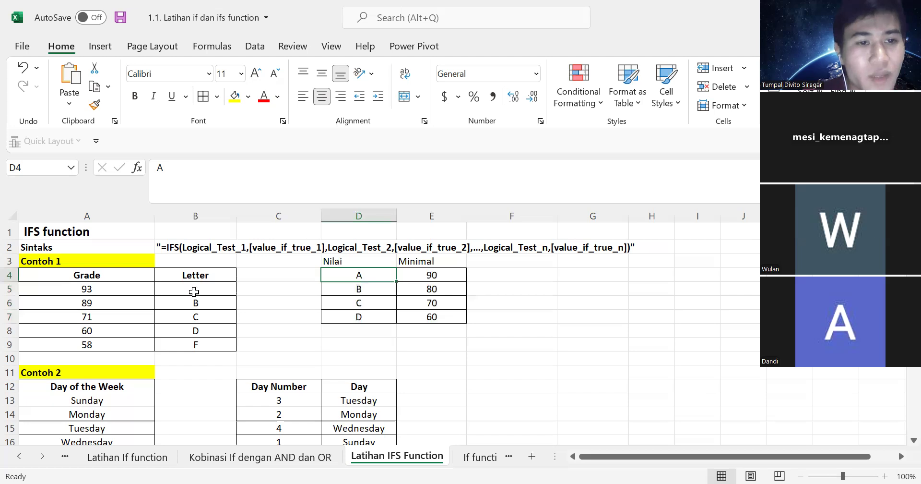
- Begin an IFS formula in B5 that tests A5>=E4 and returns the absolute reference $D$4
{"action": "left_click", "coordinate": [194, 292]}
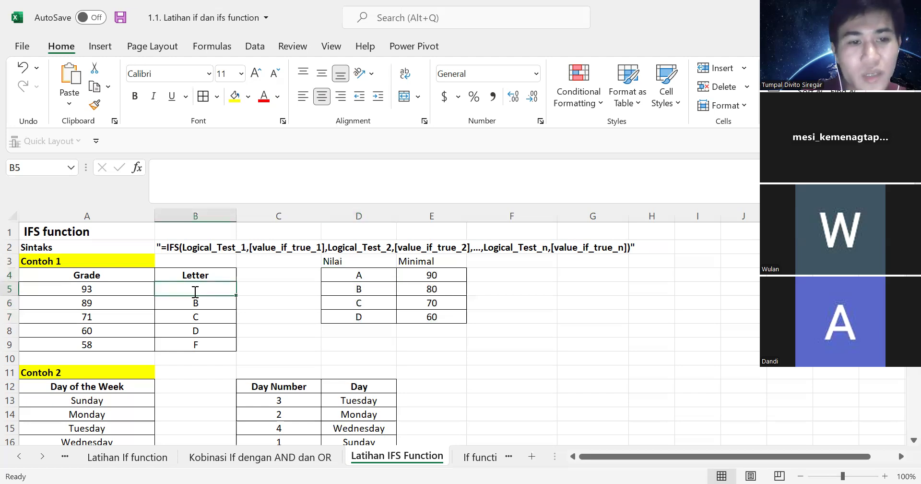
{"action": "type", "text": "="}
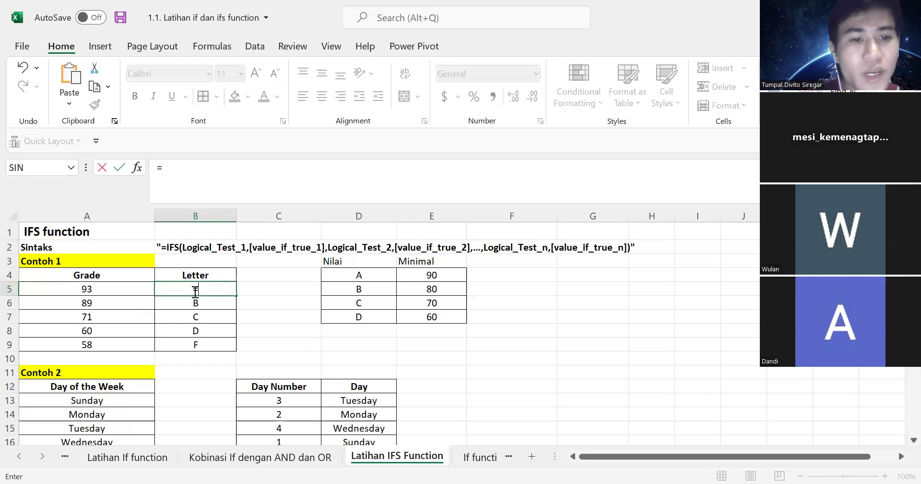
{"action": "type", "text": "ifs("}
{"action": "left_click", "coordinate": [100, 289]}
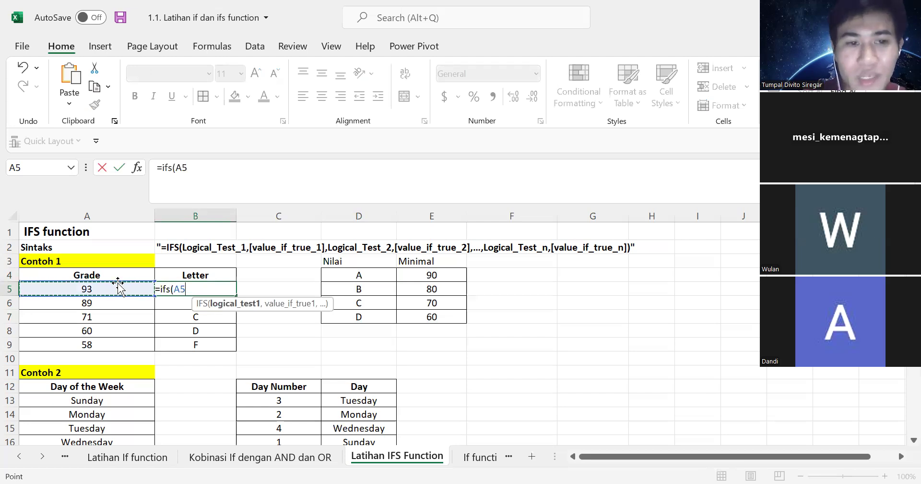
{"action": "type", "text": ">="}
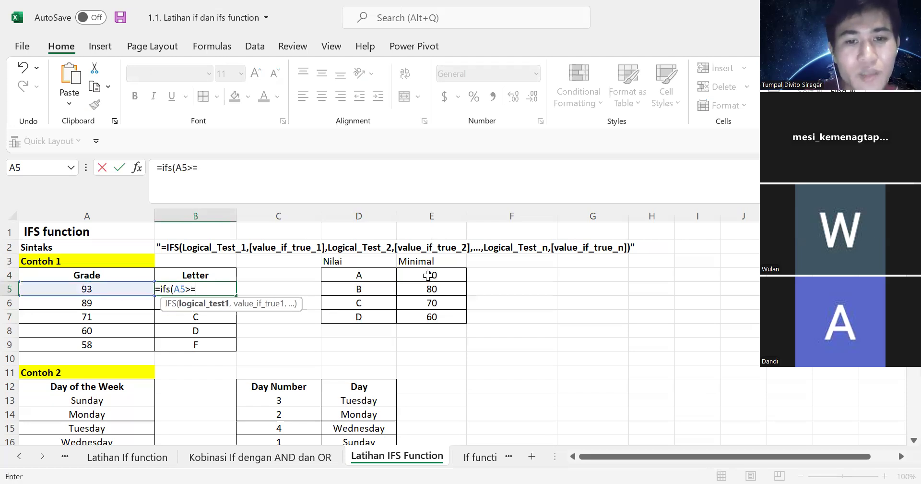
{"action": "left_click", "coordinate": [428, 275]}
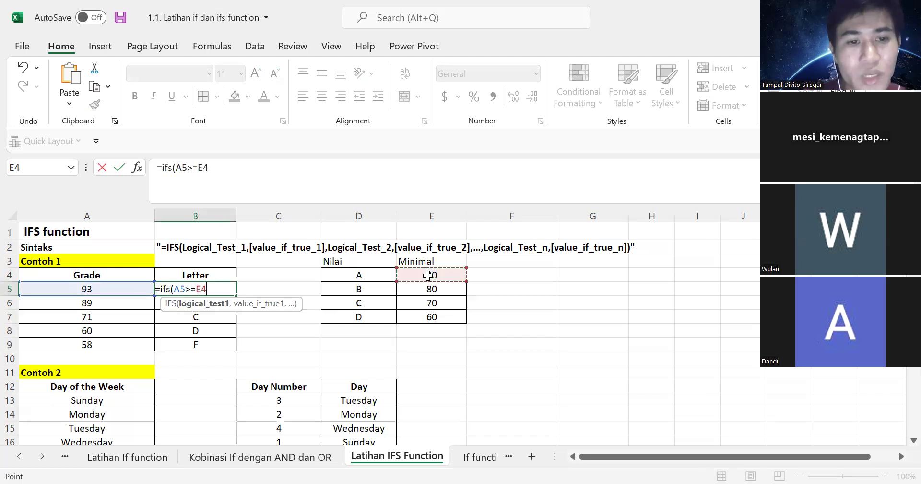
{"action": "type", "text": ","}
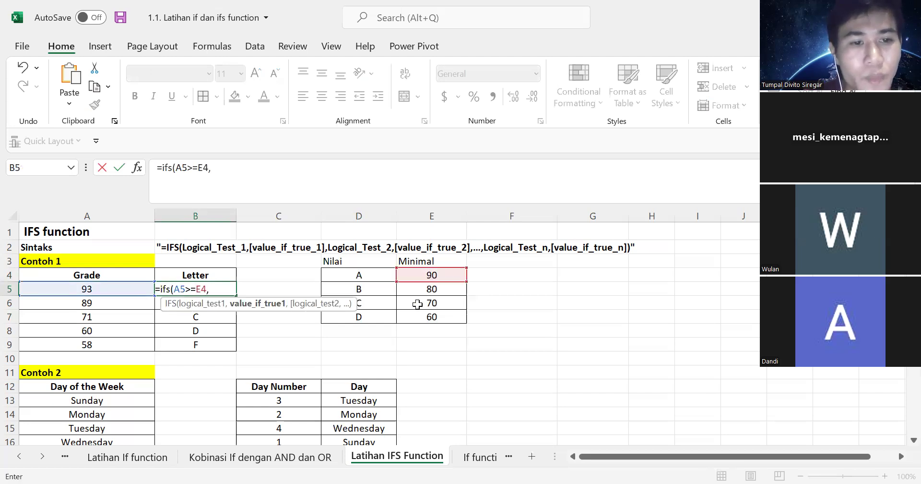
{"action": "left_click", "coordinate": [372, 275]}
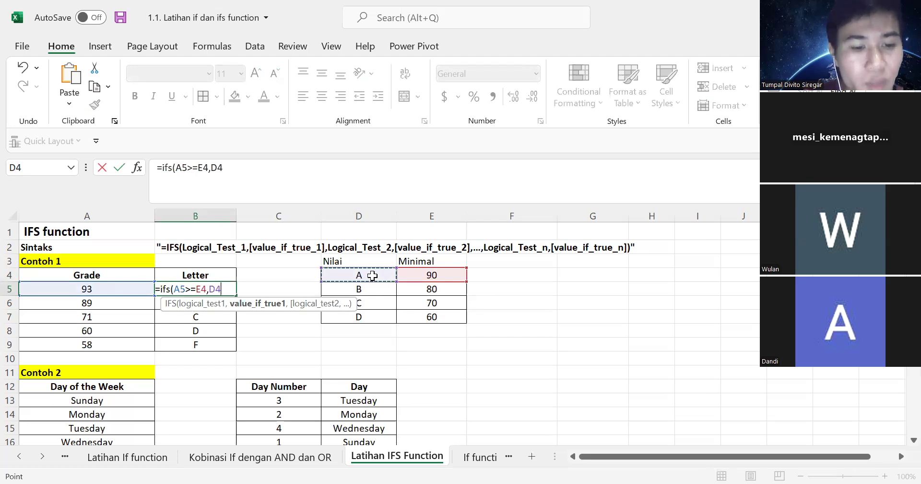
{"action": "key", "text": "F4"}
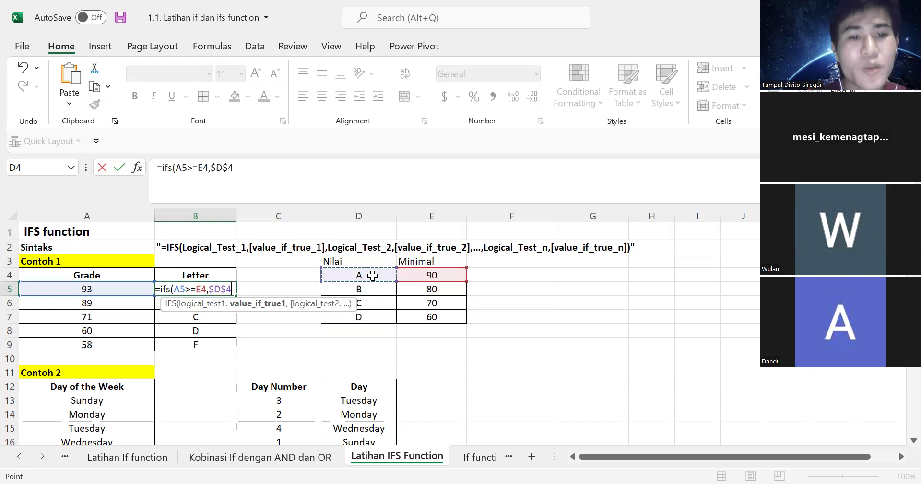
{"action": "type", "text": ","}
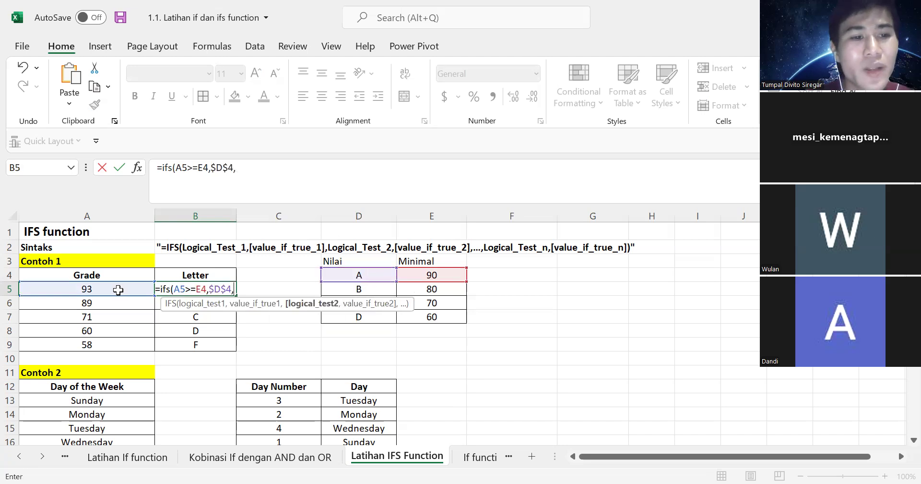
- Add A5>=E5 as the second logical test of the IFS formula
{"action": "left_click", "coordinate": [119, 290]}
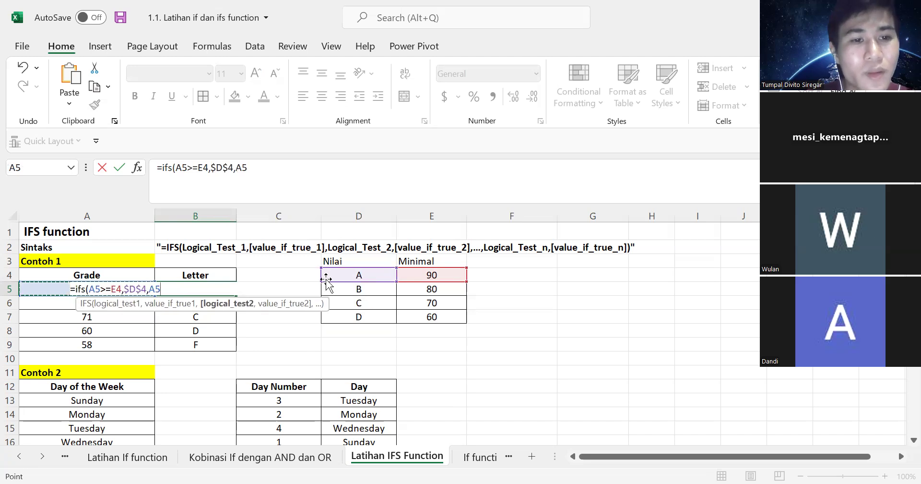
{"action": "type", "text": ">="}
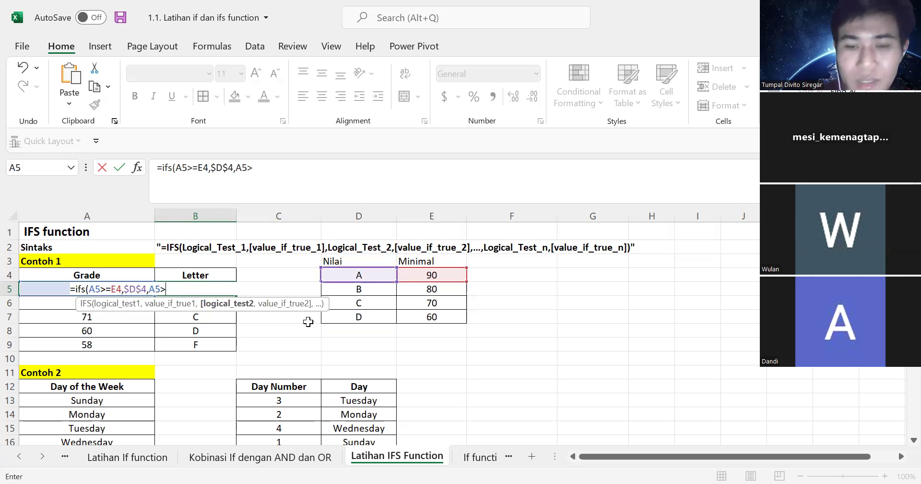
{"action": "left_click", "coordinate": [428, 290]}
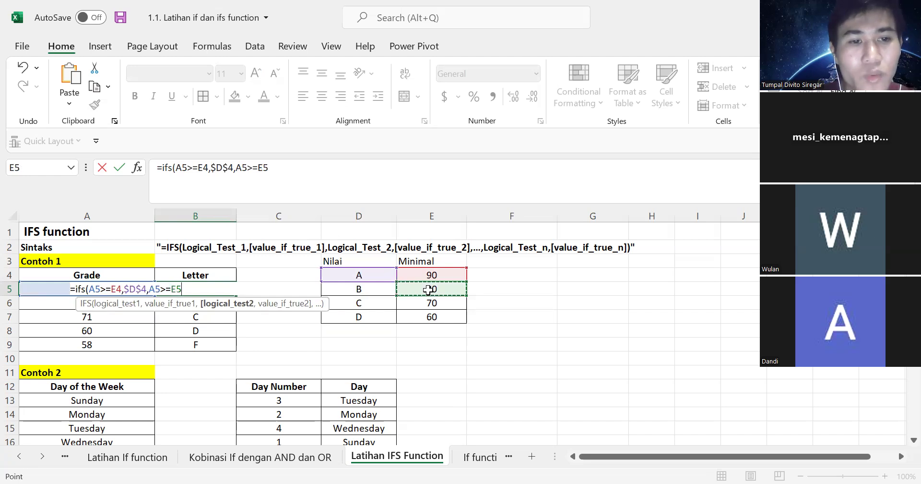
- Make the threshold references absolute in the IFS formula as $E$4 and $E$5
{"action": "left_click", "coordinate": [116, 289]}
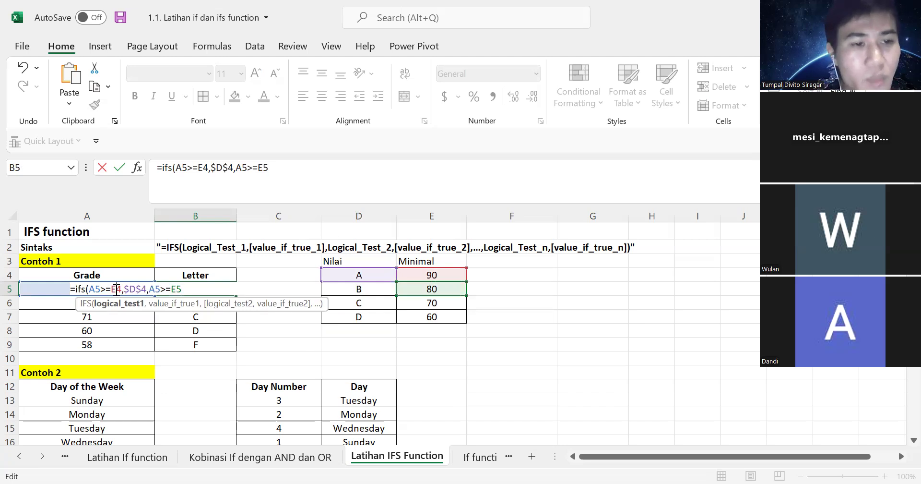
{"action": "type", "text": "$"}
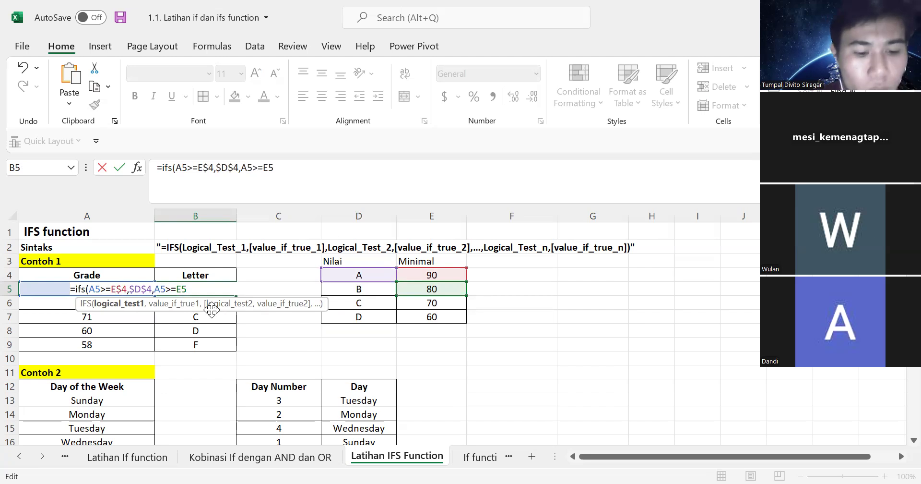
{"action": "key", "text": "BackSpace"}
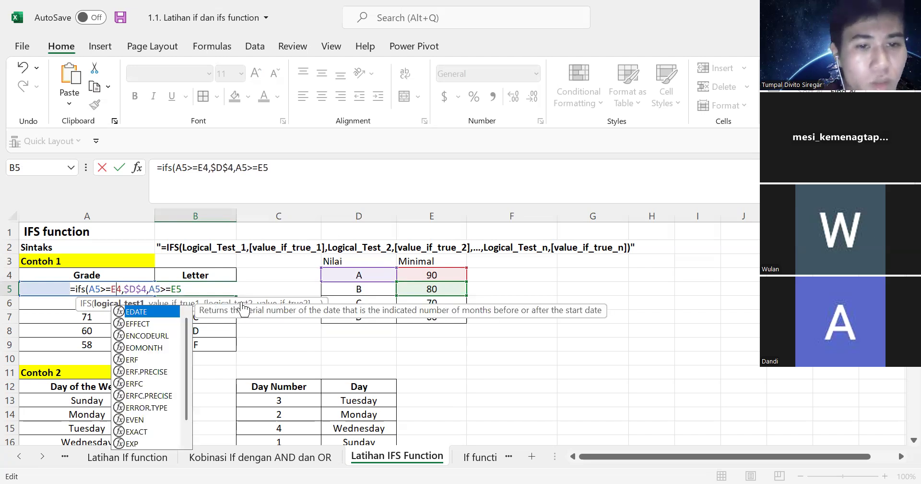
{"action": "key", "text": "F4"}
{"action": "left_click", "coordinate": [185, 289]}
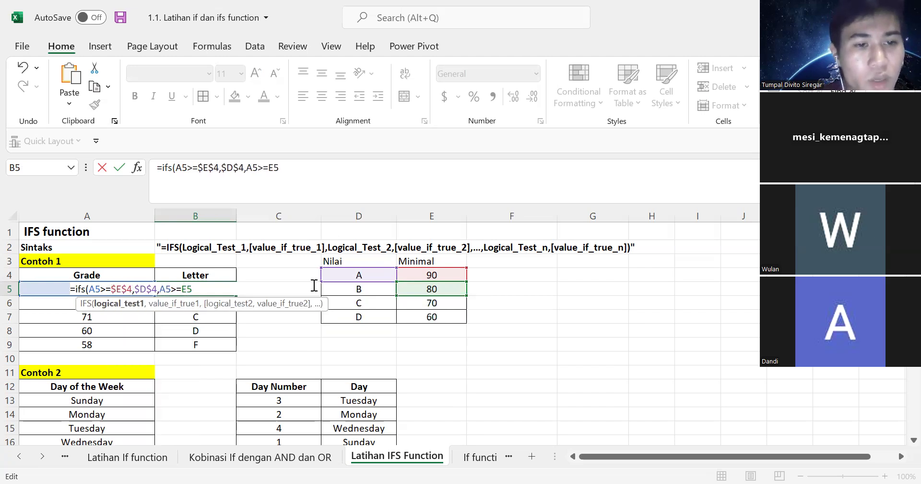
{"action": "key", "text": "F4"}
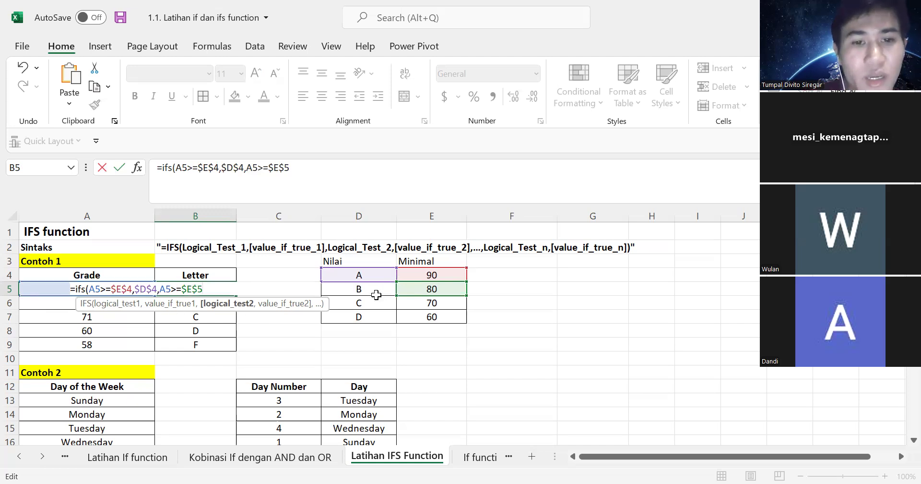
- Set the absolute reference $D$5 as the result of the formula's second test
{"action": "type", "text": ","}
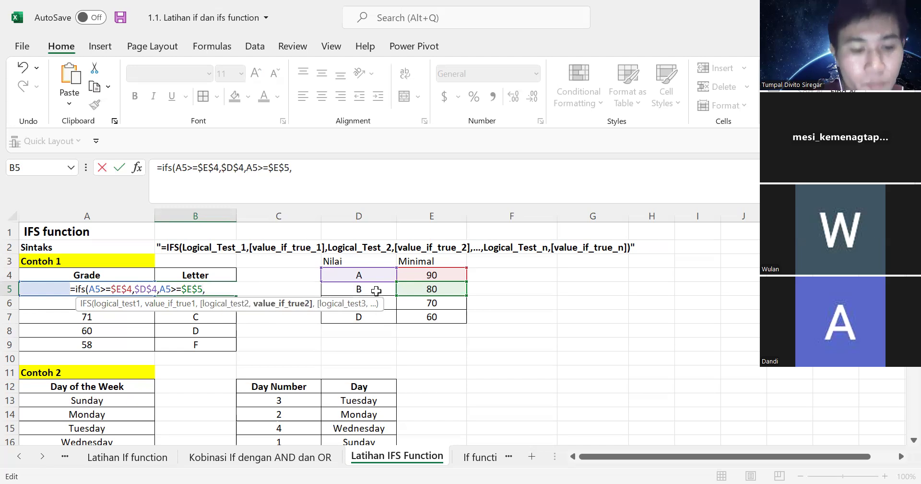
{"action": "left_click", "coordinate": [376, 291]}
{"action": "key", "text": "F4"}
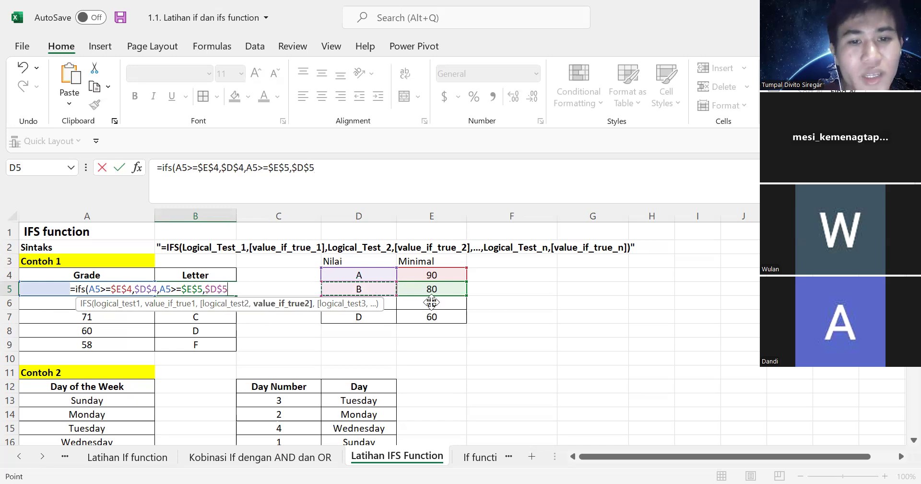
- Add A5>=$E$6 as the third logical test of the IFS formula
{"action": "type", "text": ","}
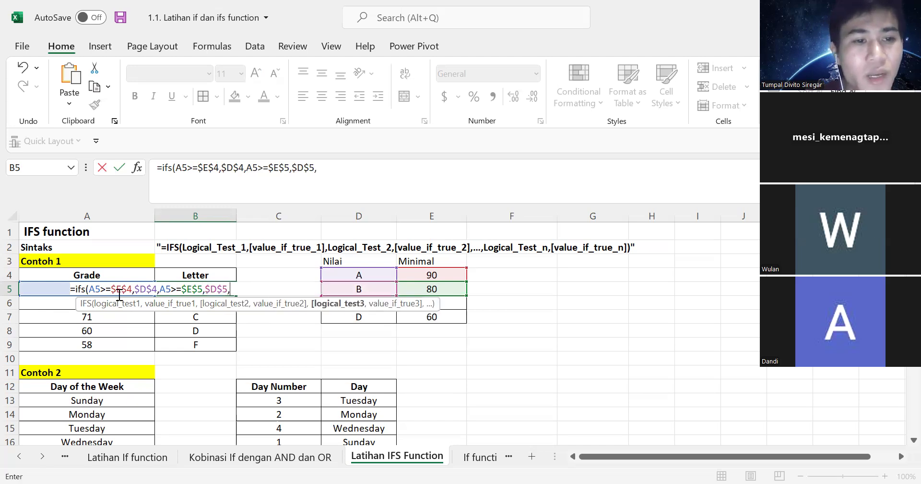
{"action": "left_click", "coordinate": [55, 286]}
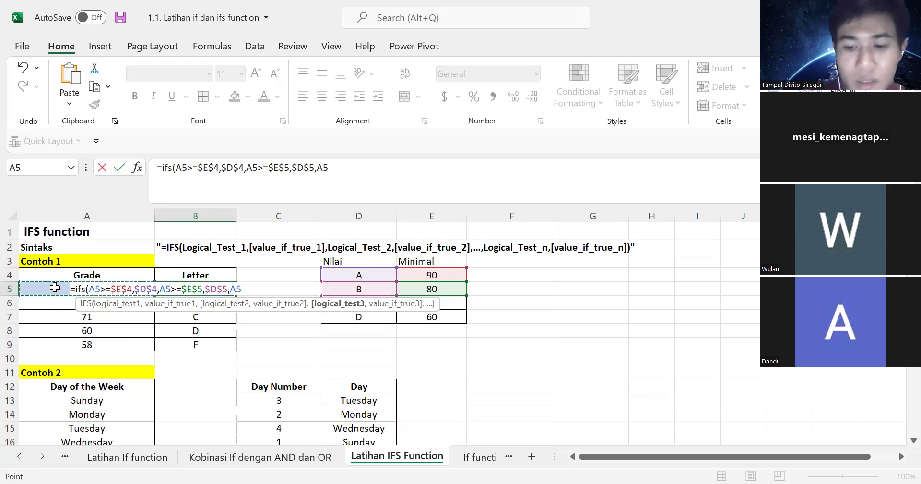
{"action": "type", "text": ">="}
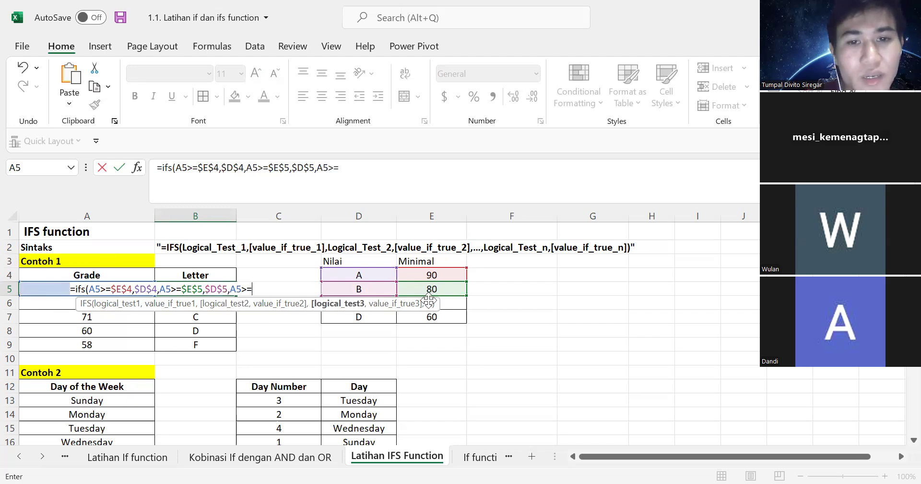
{"action": "left_click", "coordinate": [447, 303]}
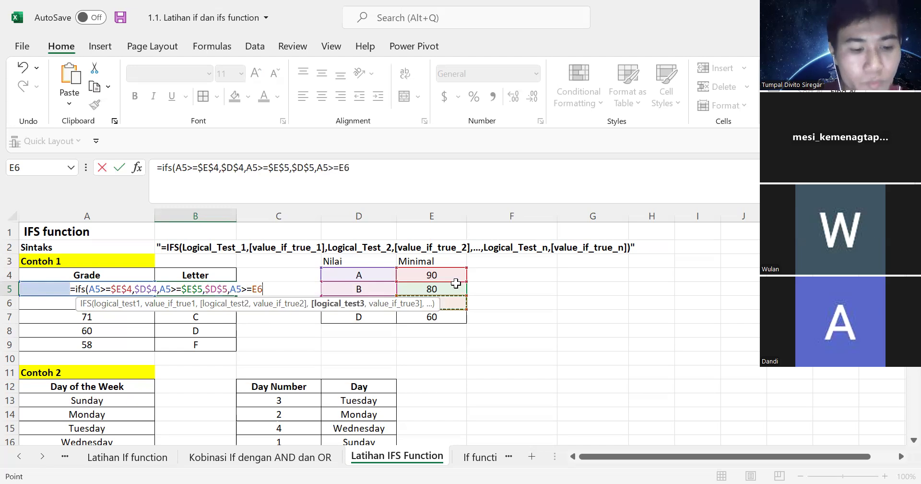
{"action": "scroll", "coordinate": [456, 283], "scroll_direction": "down", "scroll_amount": 1}
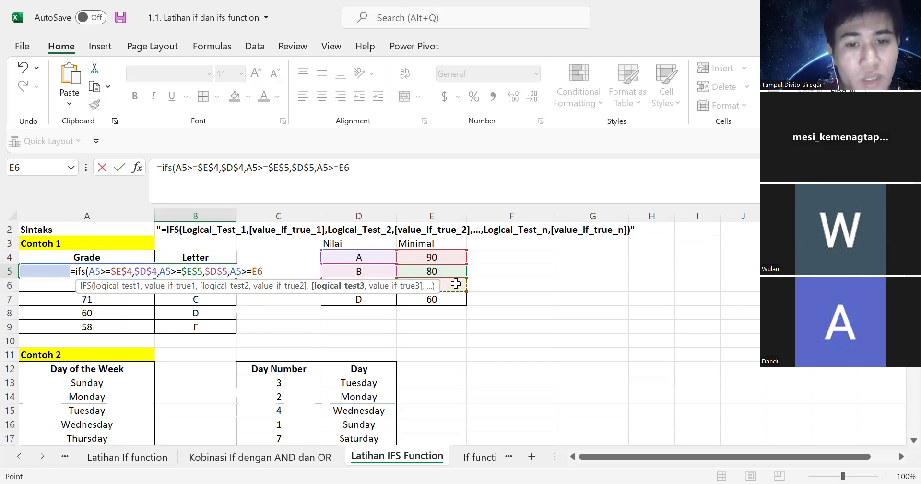
{"action": "key", "text": "F4"}
{"action": "type", "text": ","}
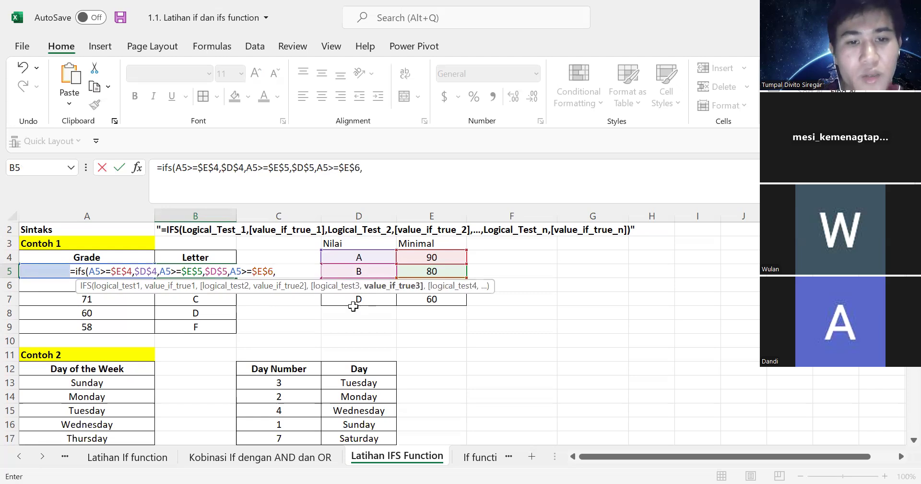
- Try to set D6 as the result of the formula's third test
{"action": "scroll", "coordinate": [352, 307], "scroll_direction": "up", "scroll_amount": 1}
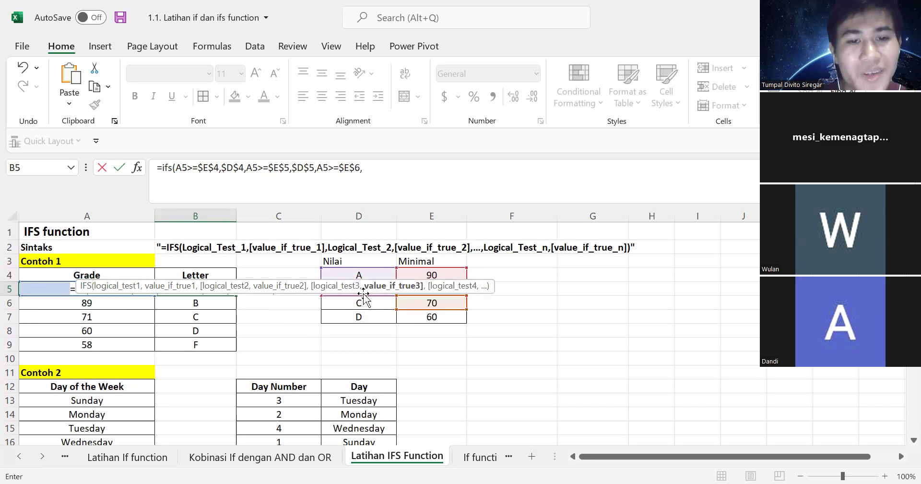
{"action": "scroll", "coordinate": [363, 295], "scroll_direction": "down", "scroll_amount": 2}
{"action": "left_click", "coordinate": [368, 231]}
{"action": "left_click", "coordinate": [368, 231]}
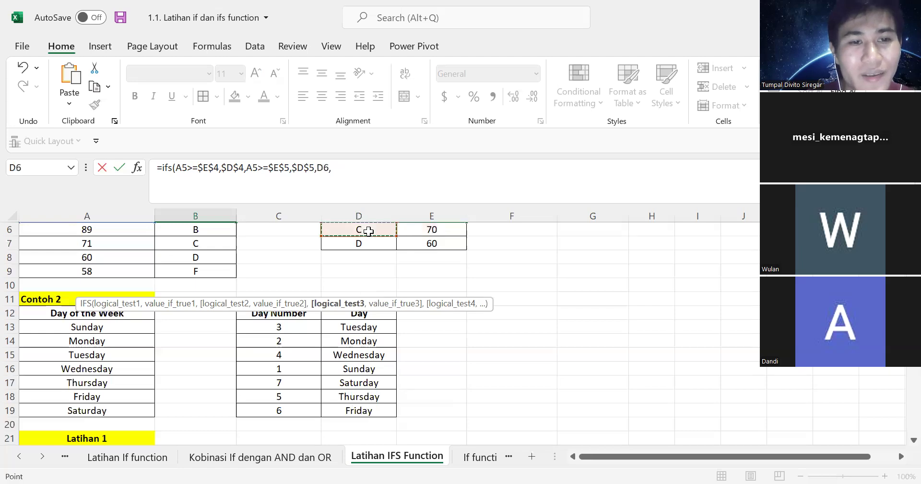
{"action": "left_click", "coordinate": [364, 162]}
{"action": "scroll", "coordinate": [364, 279], "scroll_direction": "up", "scroll_amount": 2}
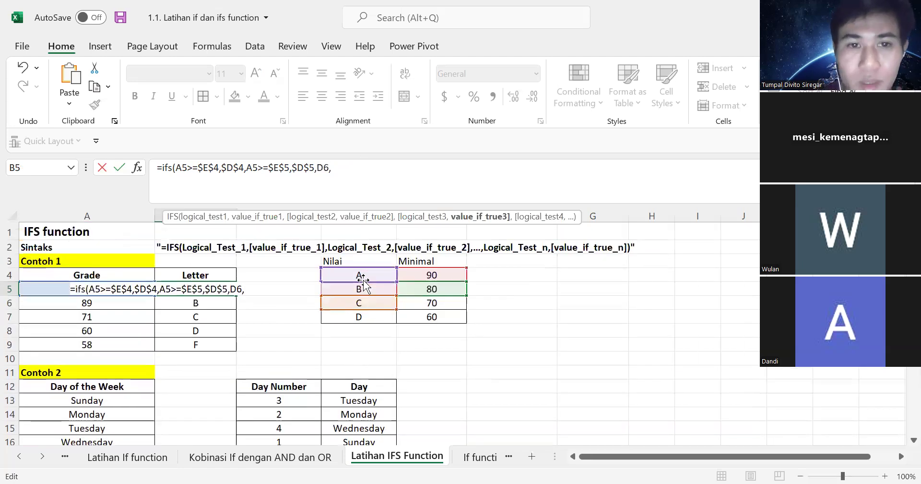
- Remove the misplaced D6 reference from the end of the IFS formula
{"action": "left_click", "coordinate": [39, 289]}
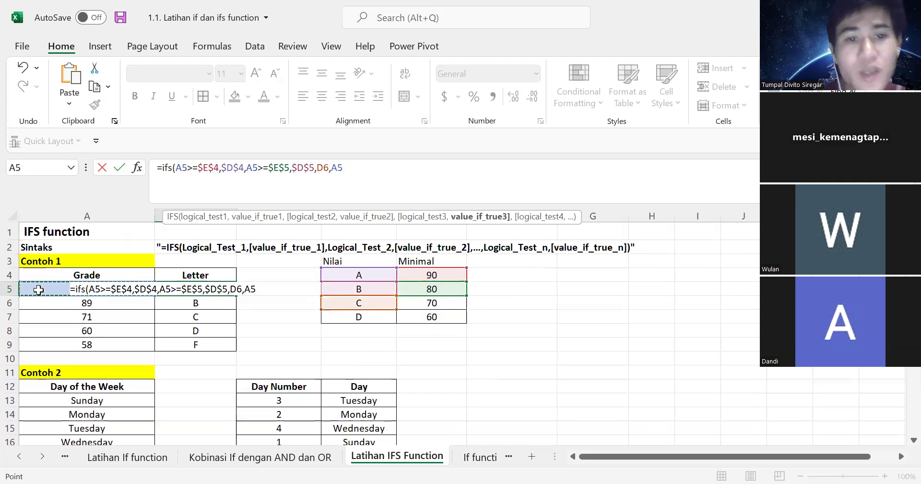
{"action": "key", "text": "BackSpace"}
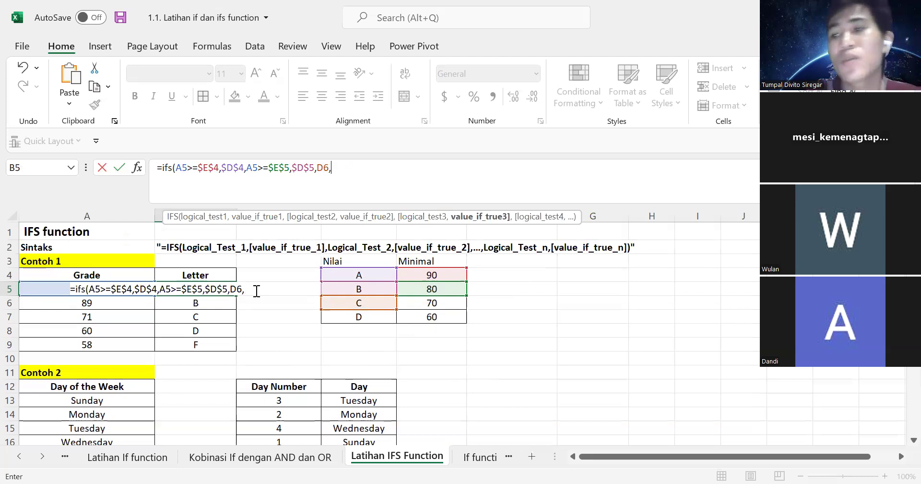
{"action": "key", "text": "BackSpace"}
{"action": "key", "text": "BackSpace"}
{"action": "key", "text": "BackSpace"}
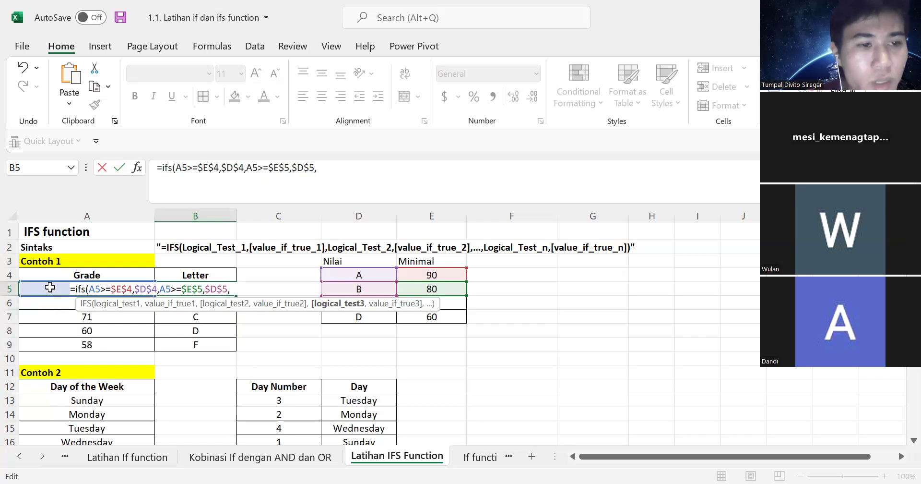
- Enter the absolute reference $E$6 as the formula's third test and $D$6 as its result
{"action": "key", "text": "Left"}
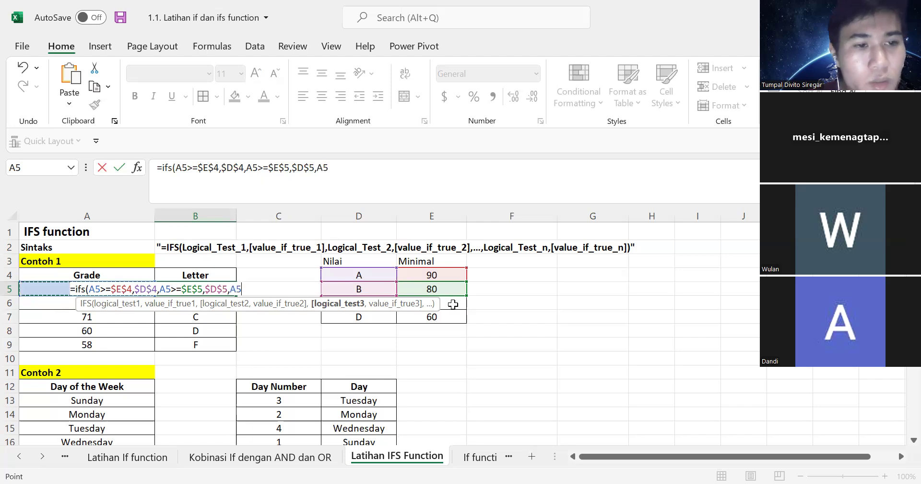
{"action": "left_click", "coordinate": [453, 303]}
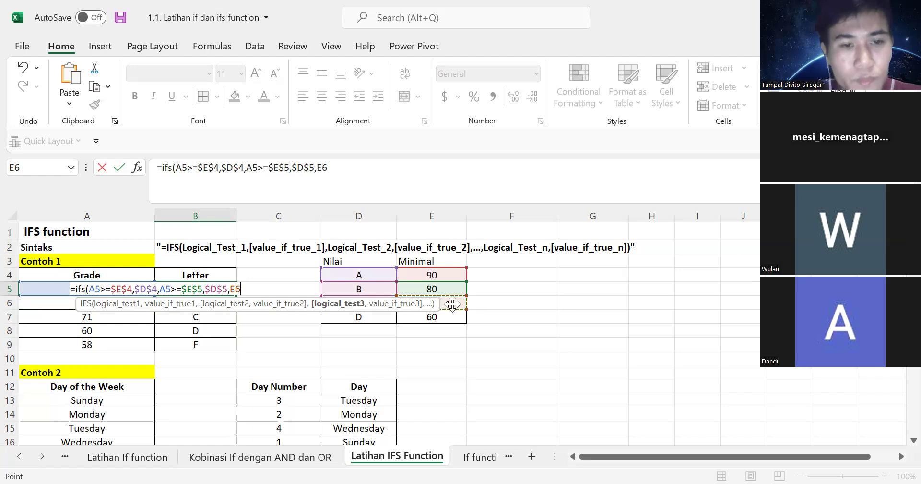
{"action": "key", "text": "F4"}
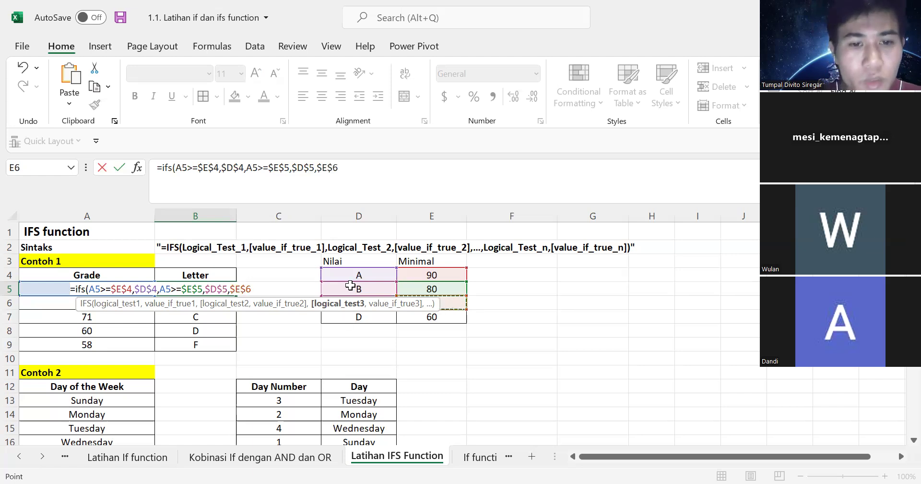
{"action": "type", "text": ","}
{"action": "scroll", "coordinate": [350, 286], "scroll_direction": "down", "scroll_amount": 1}
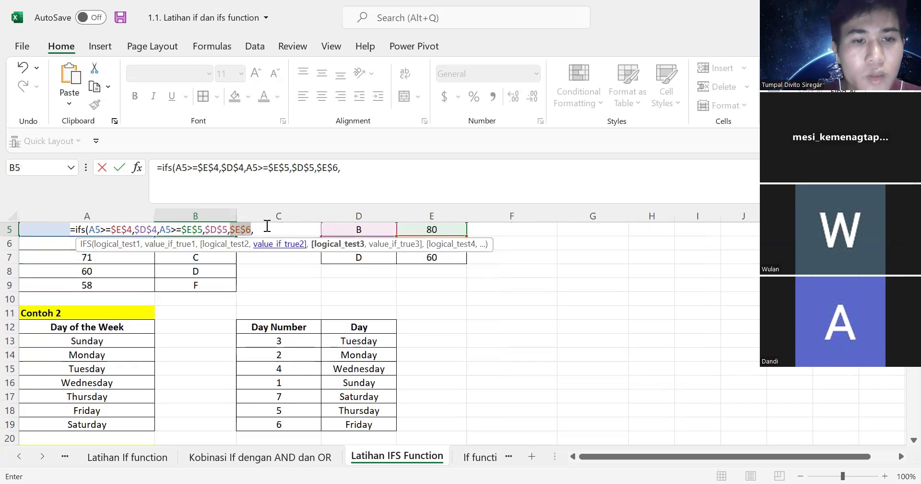
{"action": "left_click", "coordinate": [374, 243]}
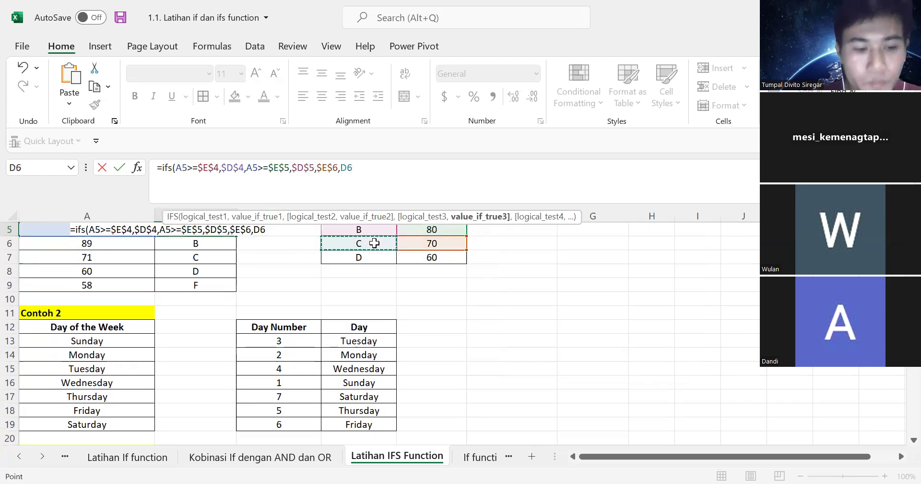
{"action": "key", "text": "F4"}
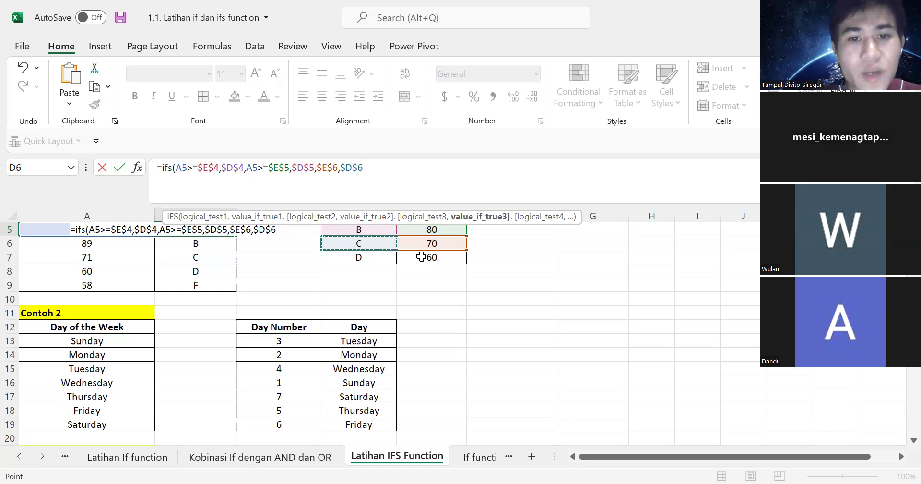
- Finish the IFS formula with TRUE as the fourth test and the absolute reference $D$7 as its result
{"action": "type", "text": "TRUE,"}
{"action": "left_click", "coordinate": [371, 259]}
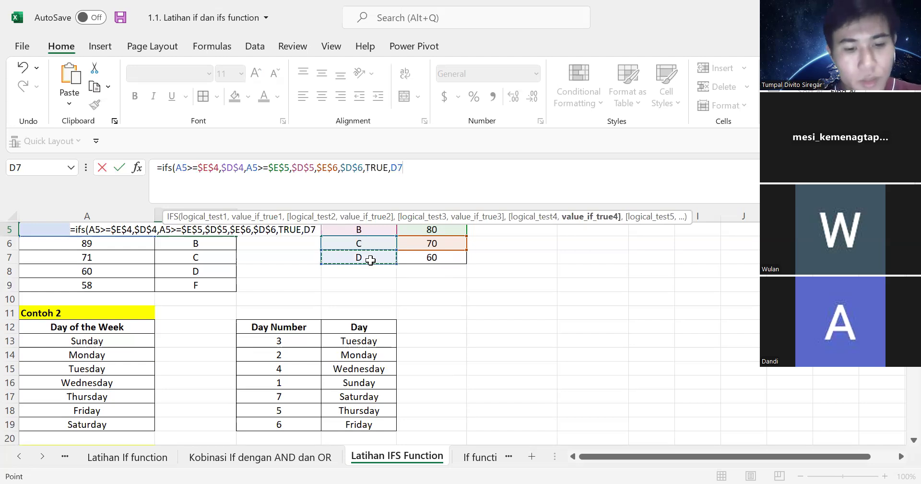
{"action": "key", "text": "F4"}
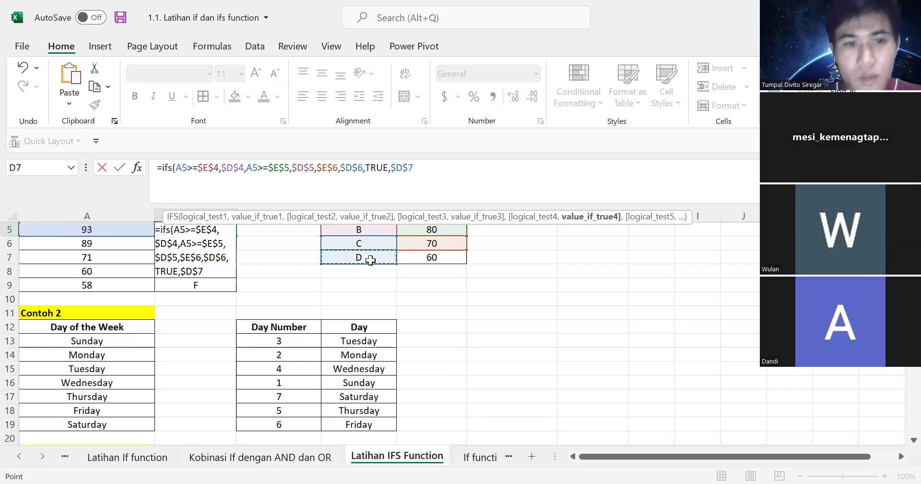
{"action": "key", "text": "Return"}
- Examine the tests and results of the IFS formula in B5, including its third test and final TRUE argument
{"action": "left_click", "coordinate": [212, 290]}
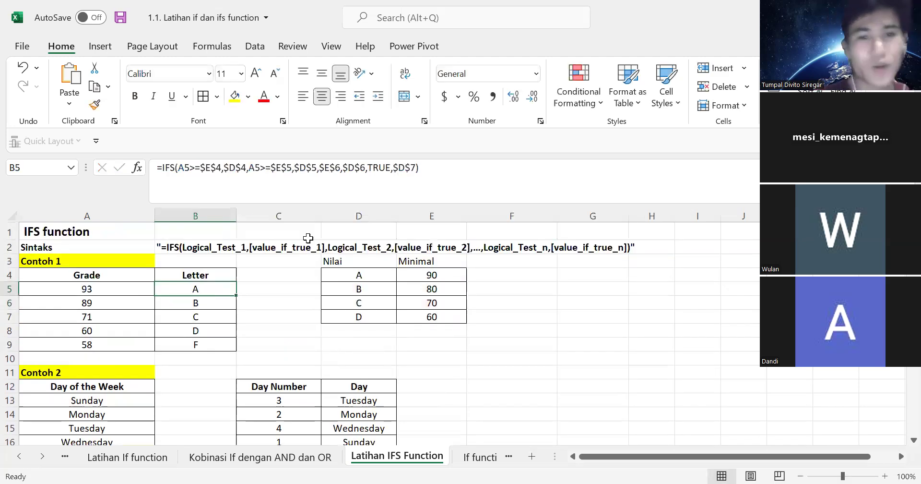
{"action": "left_click", "coordinate": [439, 168]}
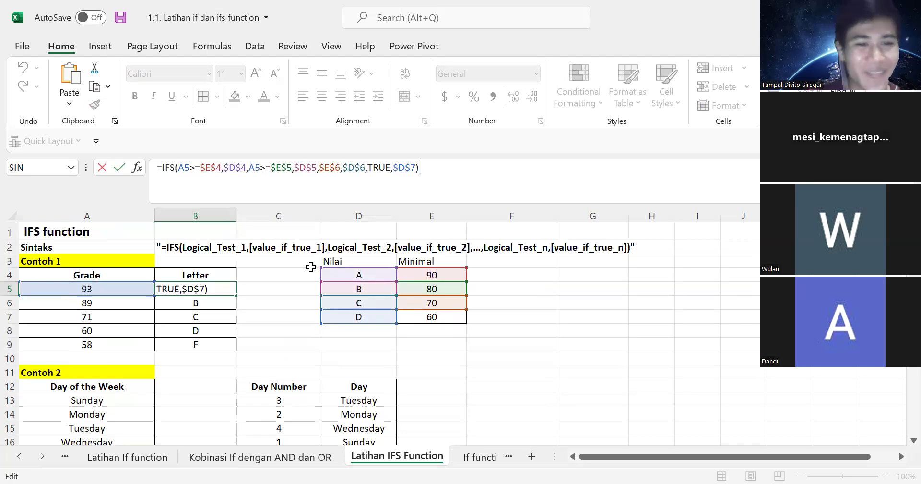
{"action": "left_click", "coordinate": [216, 288]}
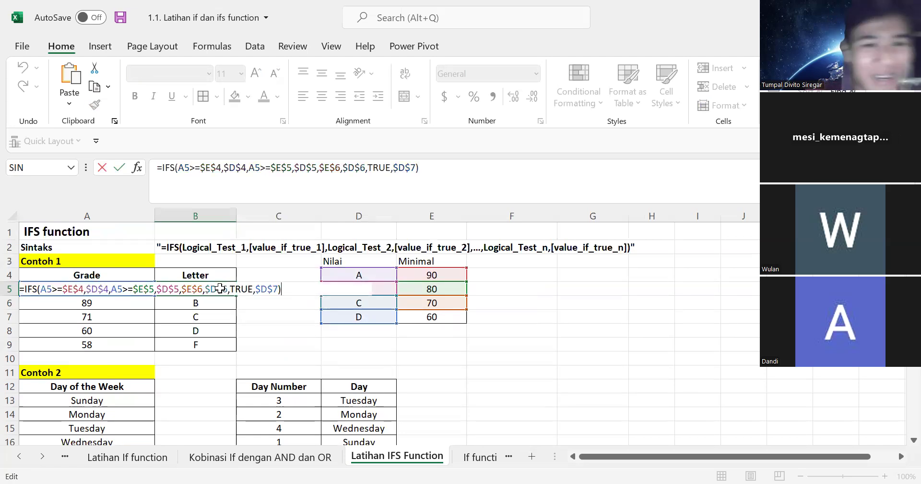
{"action": "key", "text": "ctrl+Return"}
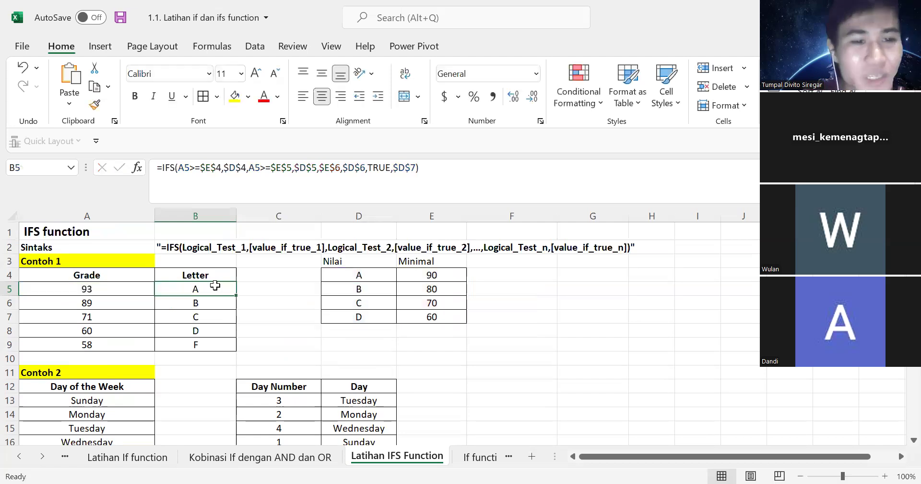
{"action": "left_click", "coordinate": [266, 166]}
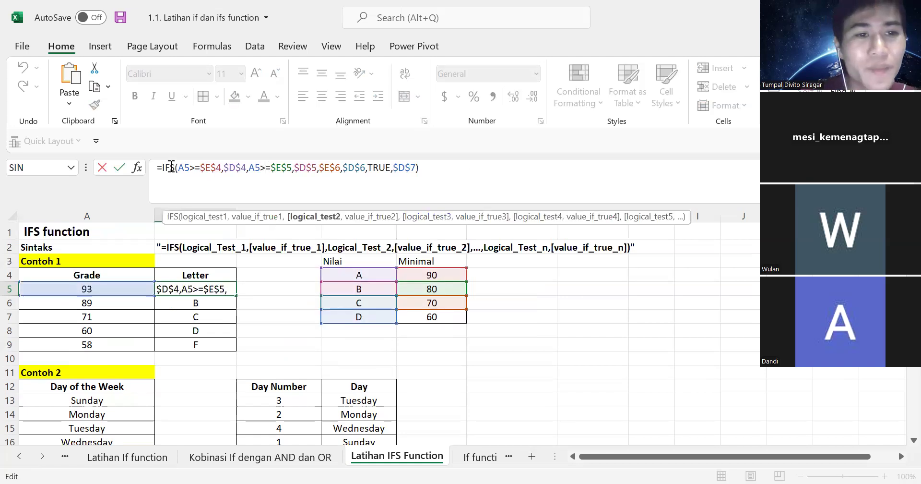
{"action": "left_click_drag", "start_coordinate": [171, 167], "coordinate": [147, 172]}
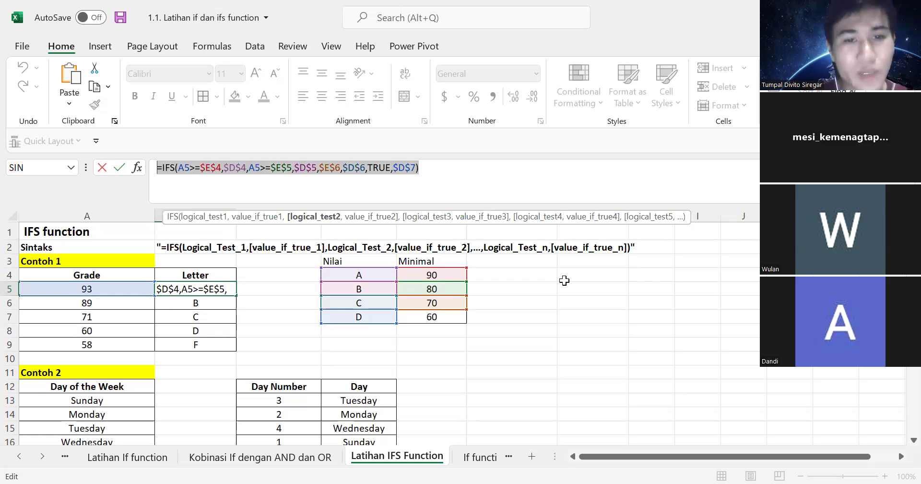
{"action": "left_click", "coordinate": [193, 176]}
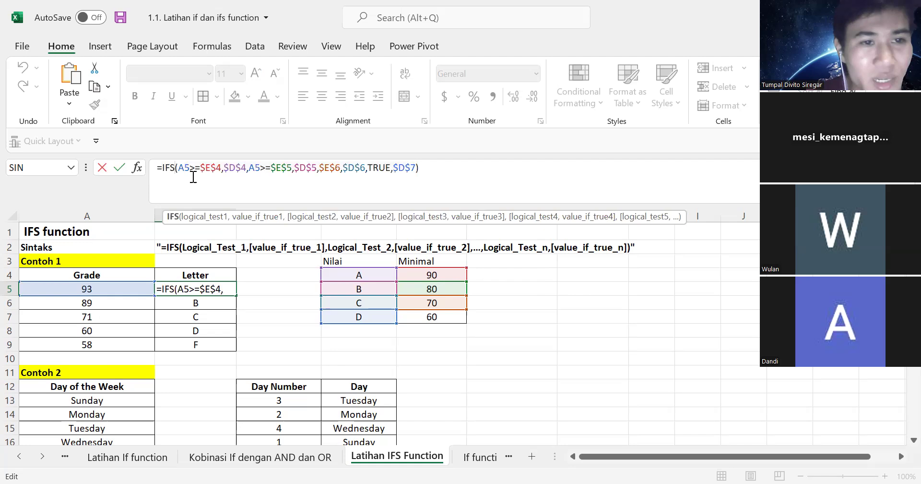
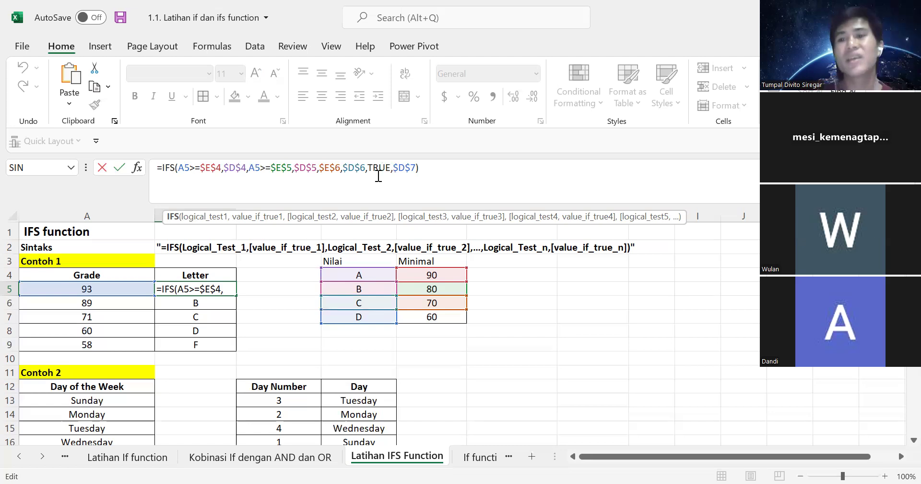
{"action": "left_click", "coordinate": [378, 175]}
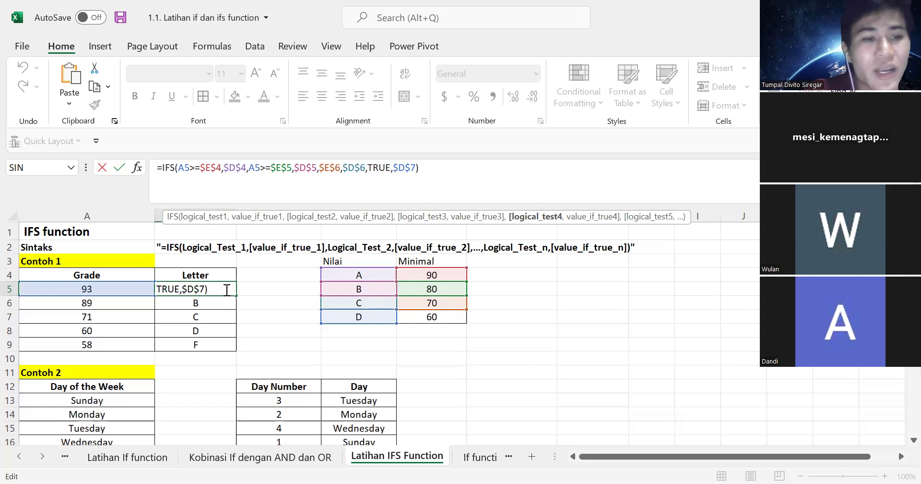
{"action": "left_click", "coordinate": [323, 168]}
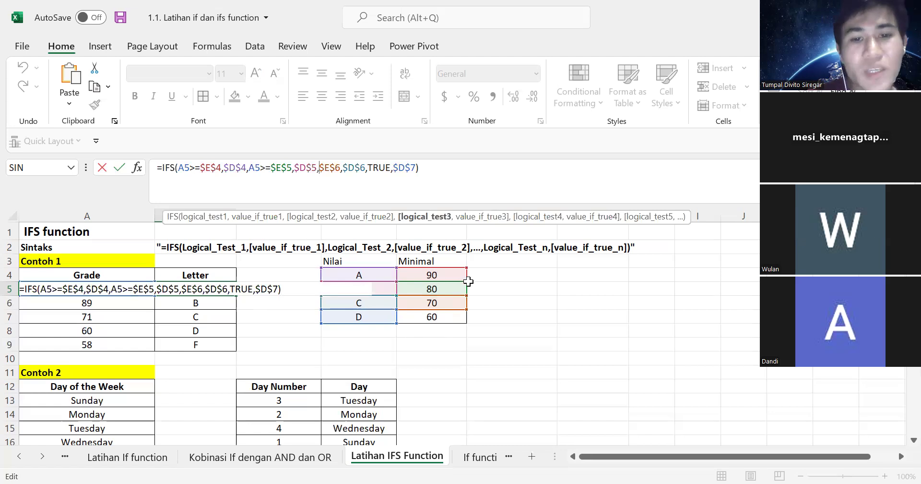
{"action": "key", "text": "Return"}
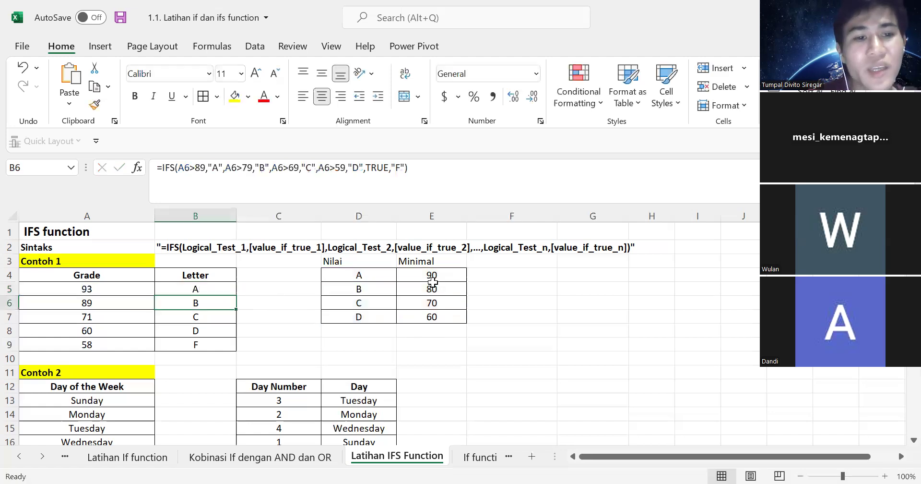
- Set the first grade in A5 to 54 to test the IFS formula
{"action": "left_click", "coordinate": [138, 287]}
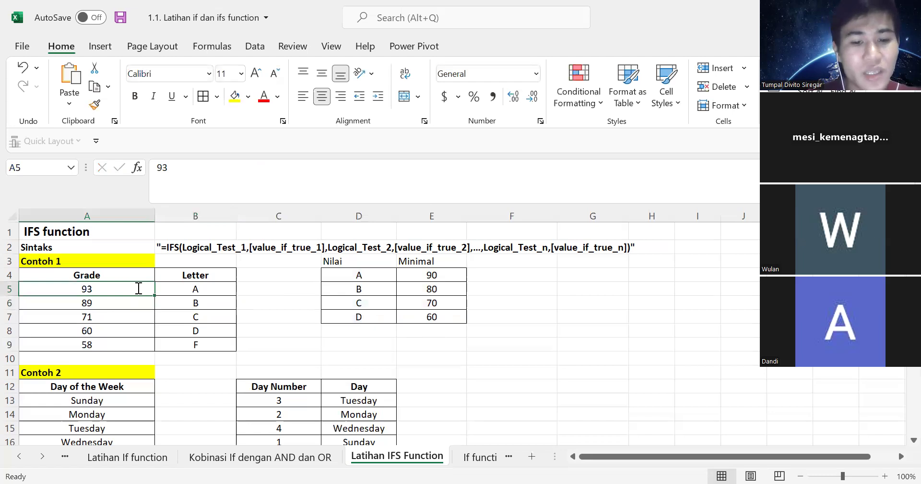
{"action": "key", "text": "BackSpace"}
{"action": "type", "text": "54"}
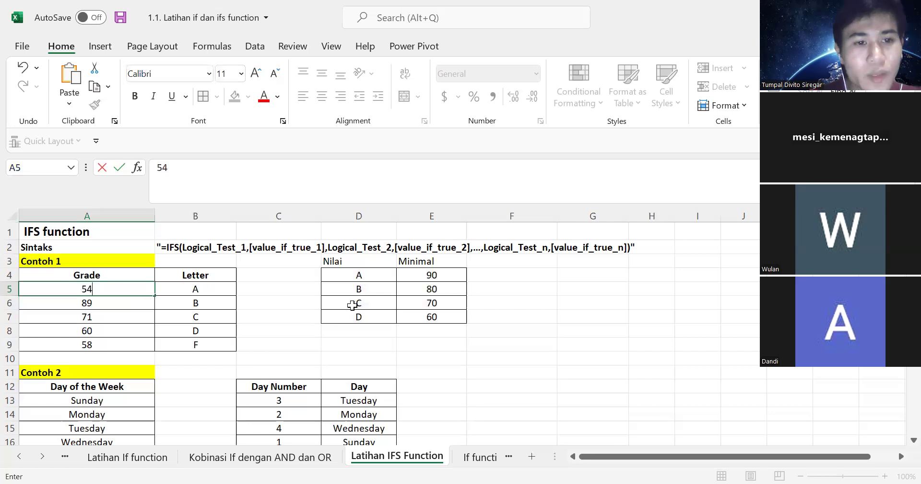
{"action": "key", "text": "Return"}
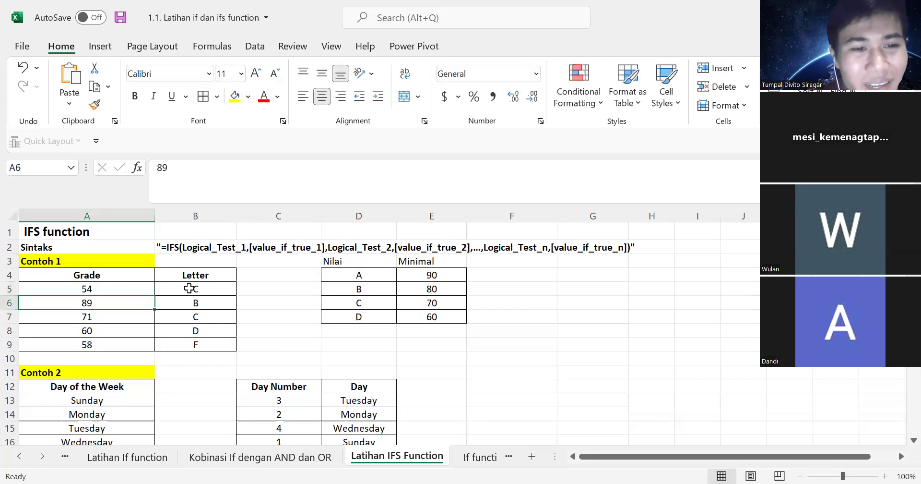
{"action": "left_click", "coordinate": [134, 290]}
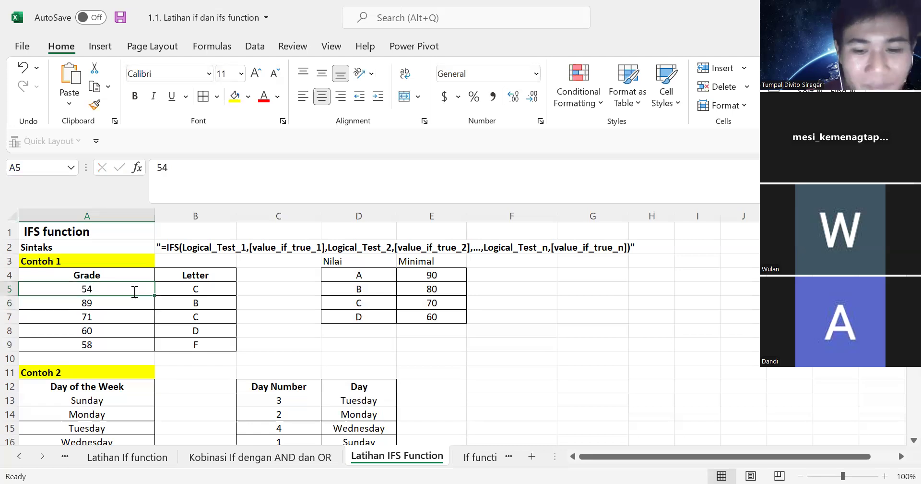
- Set the first grade in A5 to 90 and select its letter result in B5
{"action": "type", "text": "90"}
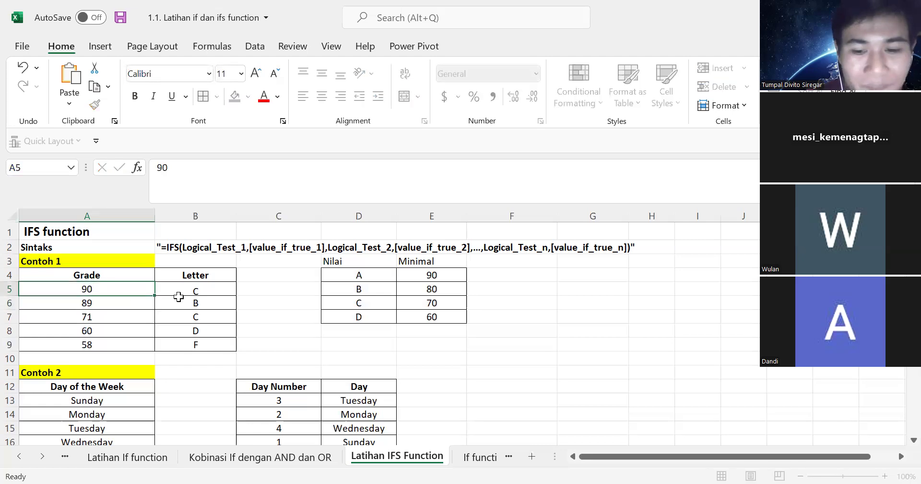
{"action": "left_click", "coordinate": [224, 285]}
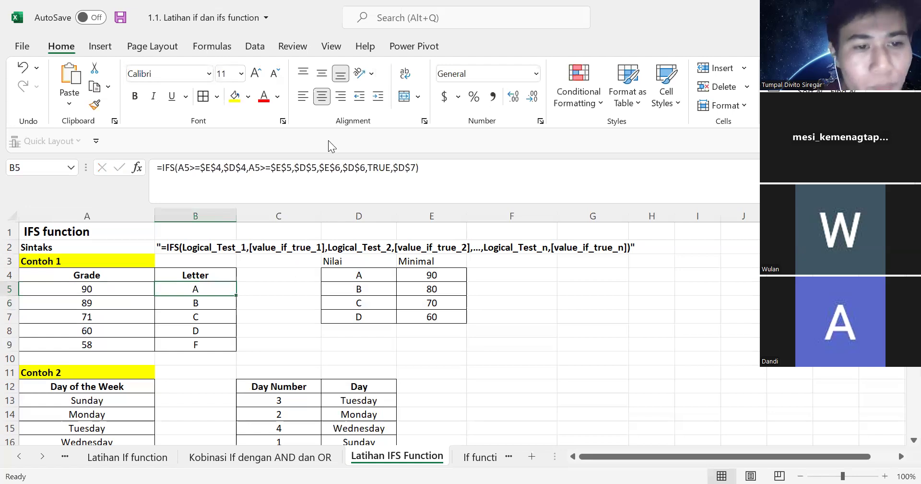
- Rewrite the IFS formula in B5 from its first test on, comparing A5>=$E$4 with $D$4 as the result
{"action": "left_click", "coordinate": [402, 175]}
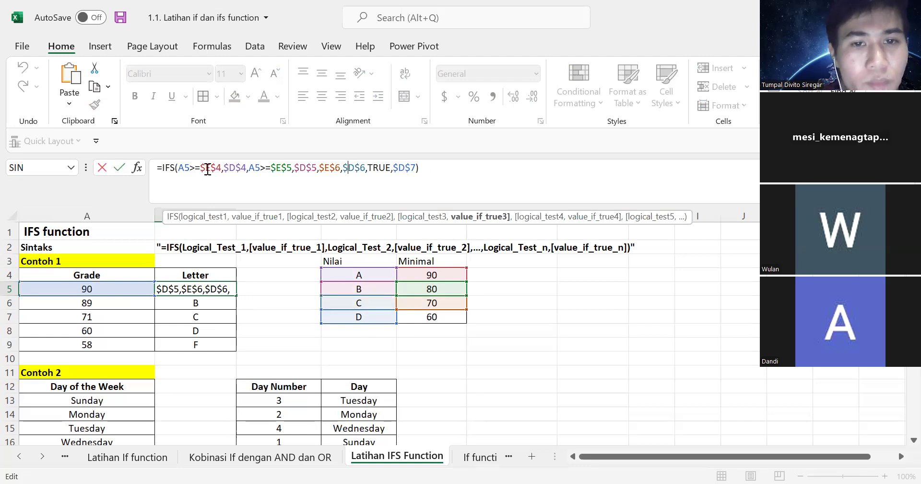
{"action": "left_click_drag", "start_coordinate": [210, 168], "coordinate": [419, 169]}
{"action": "left_click_drag", "start_coordinate": [205, 169], "coordinate": [204, 168]}
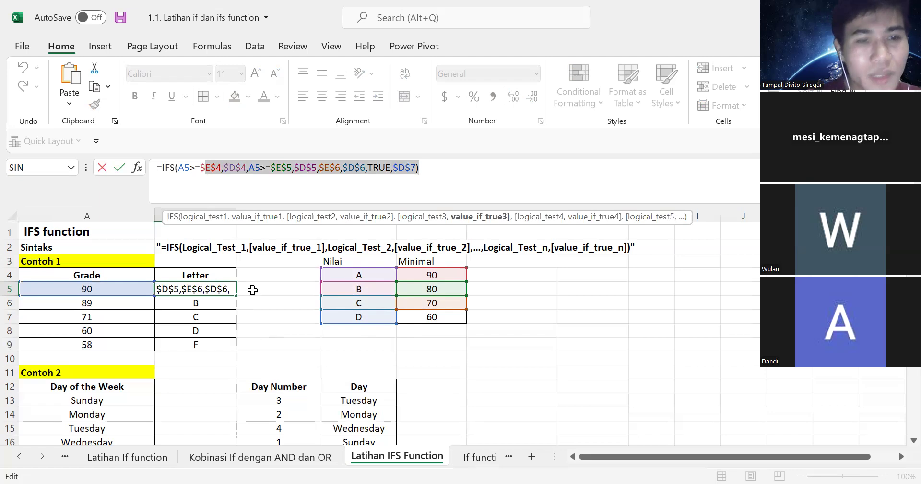
{"action": "left_click", "coordinate": [428, 275]}
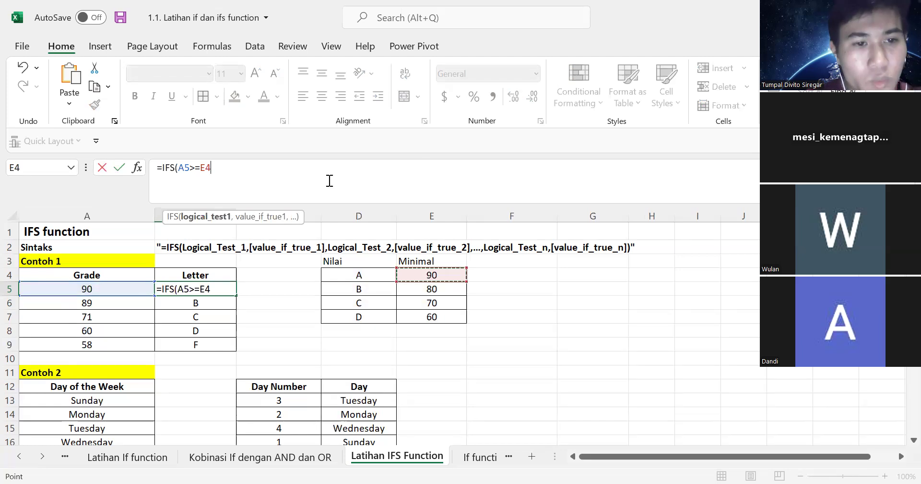
{"action": "key", "text": "F4"}
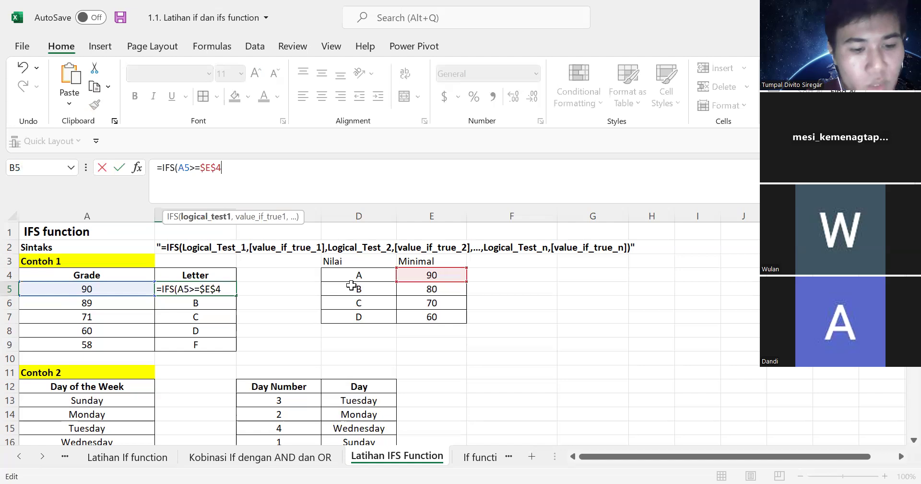
{"action": "type", "text": ","}
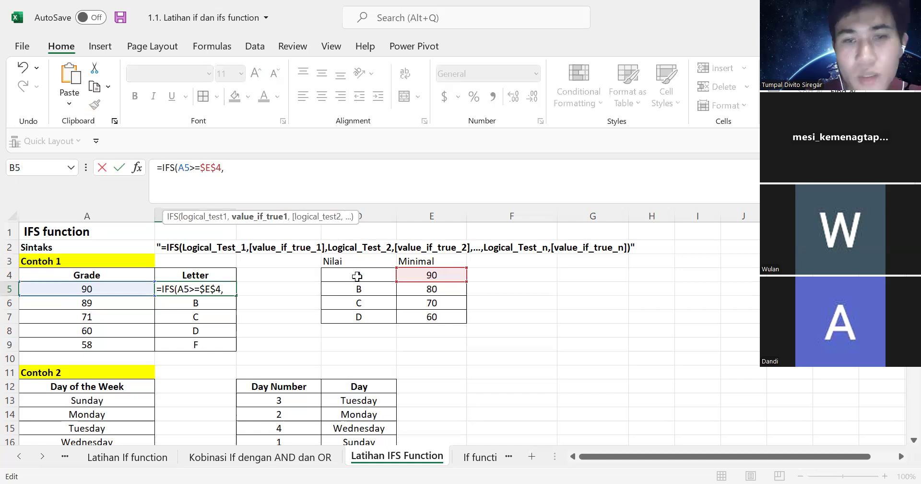
{"action": "left_click", "coordinate": [357, 276]}
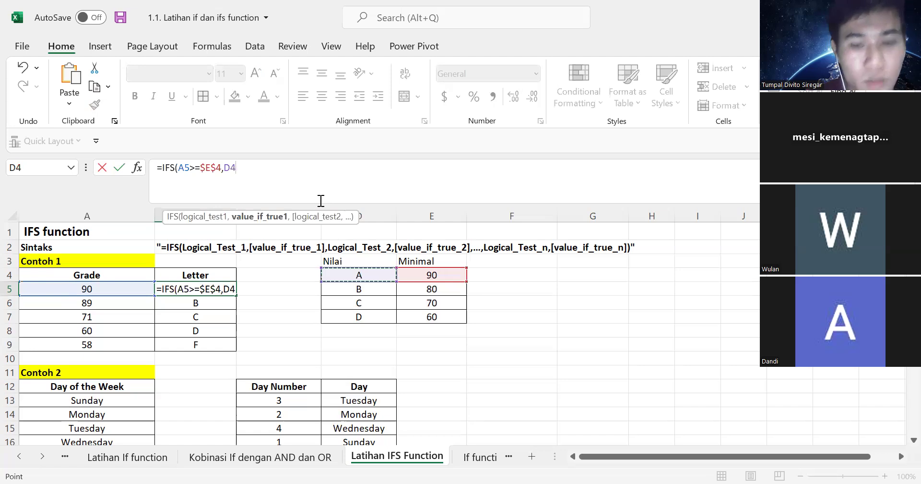
{"action": "key", "text": "F4"}
{"action": "type", "text": ","}
- Add the second test A5>=$E$5 to the IFS formula with $D$5 as its result
{"action": "key", "text": "Left"}
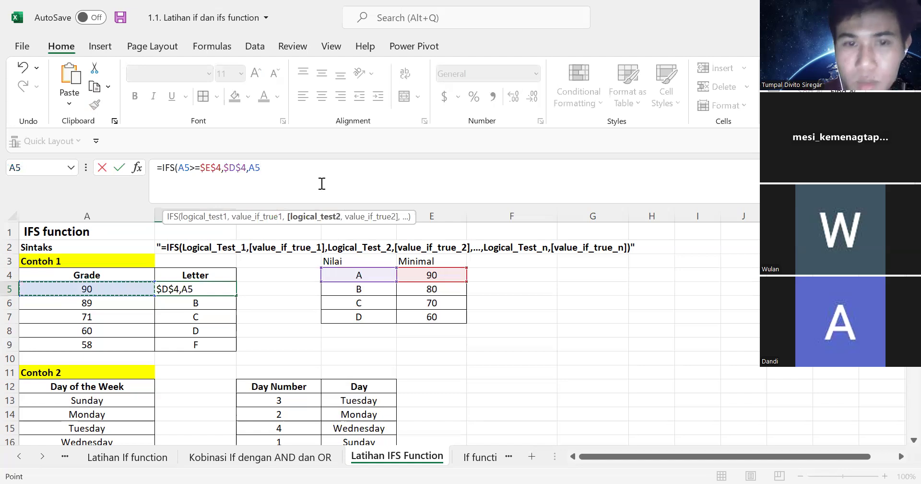
{"action": "type", "text": ">="}
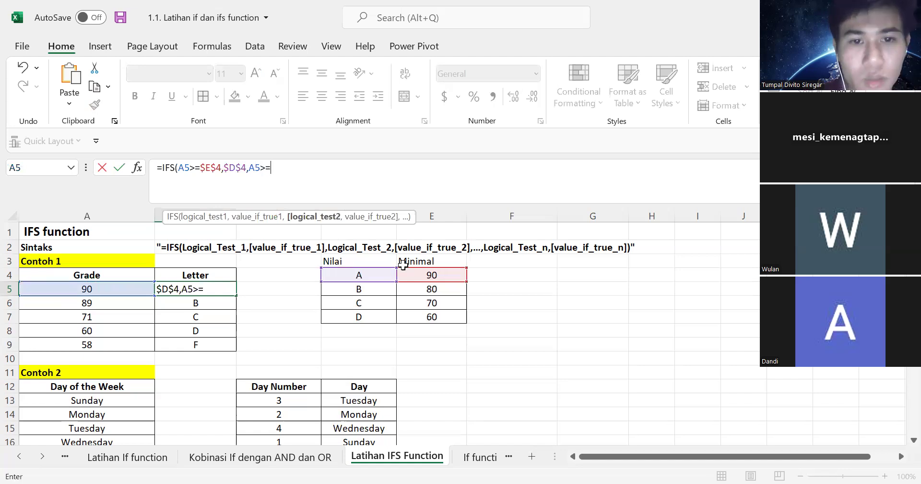
{"action": "left_click", "coordinate": [426, 290]}
{"action": "key", "text": "F4"}
{"action": "type", "text": ","}
{"action": "left_click", "coordinate": [365, 288]}
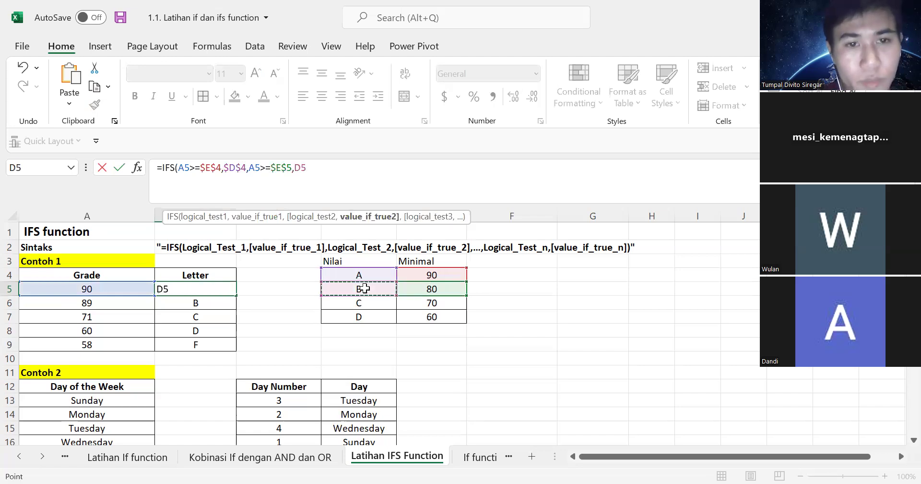
{"action": "key", "text": "F4"}
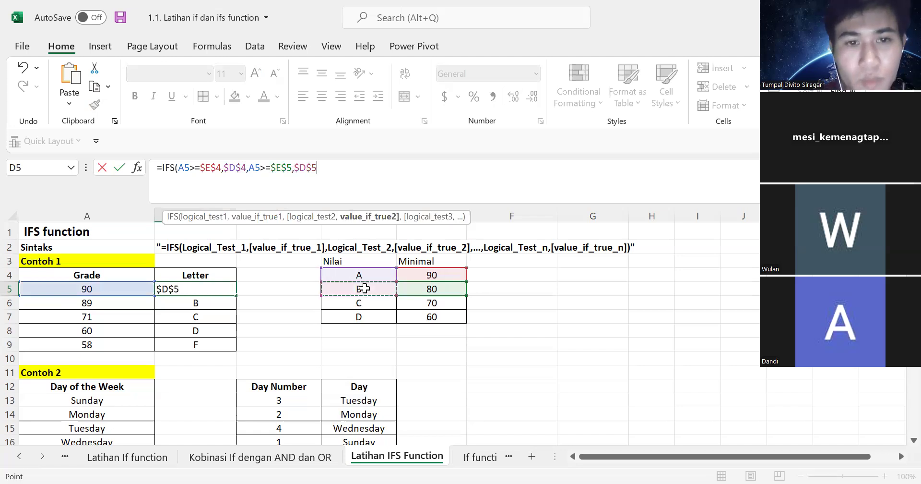
{"action": "type", "text": ","}
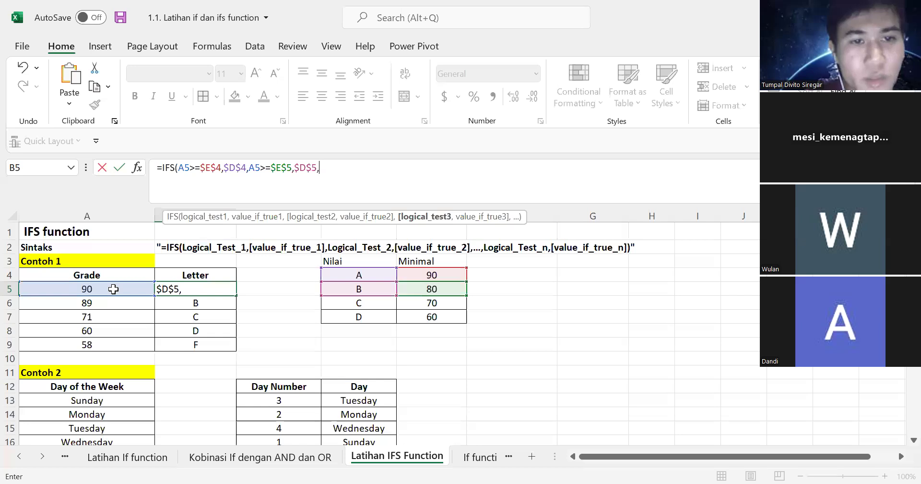
- Add the third test A5>=$E$6 to the IFS formula with $D$6 as its result
{"action": "left_click", "coordinate": [113, 288]}
{"action": "type", "text": ">="}
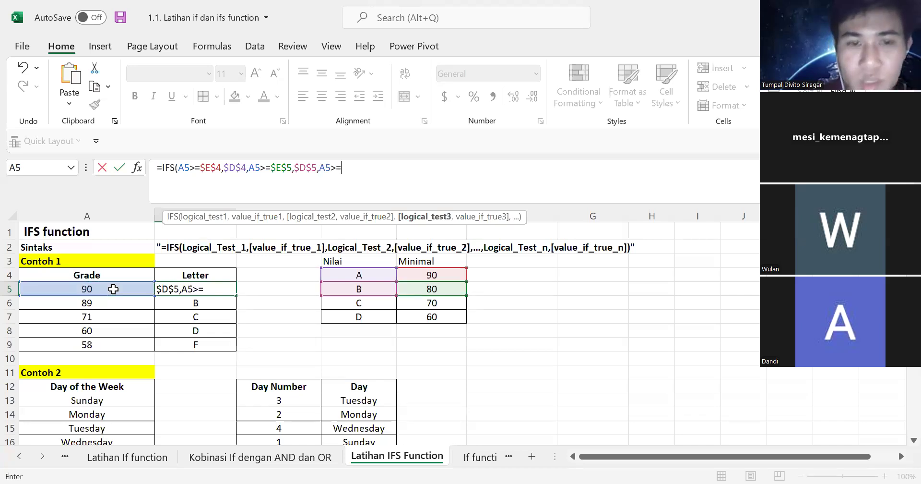
{"action": "left_click", "coordinate": [432, 302]}
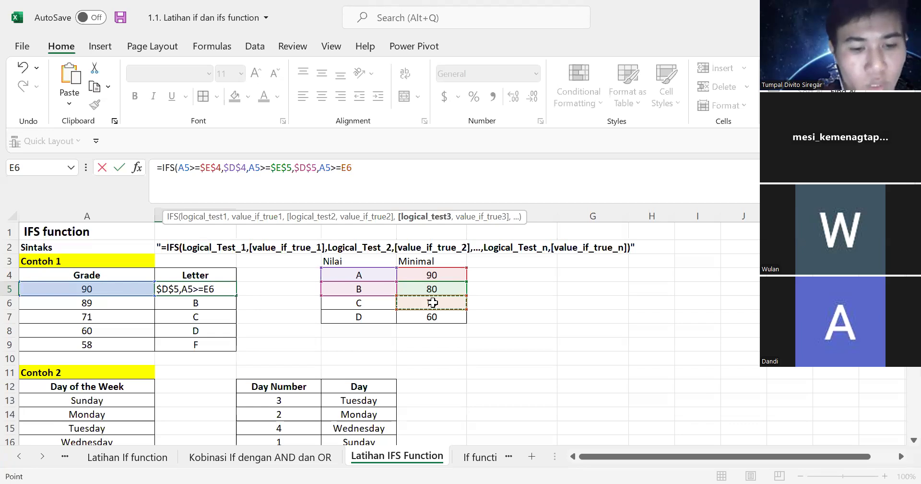
{"action": "key", "text": "F4"}
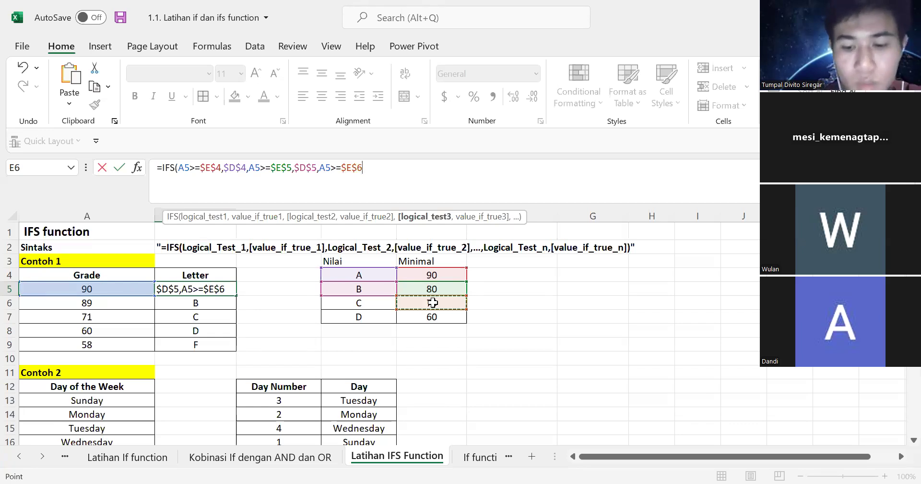
{"action": "type", "text": ","}
{"action": "left_click", "coordinate": [347, 303]}
{"action": "key", "text": "F4"}
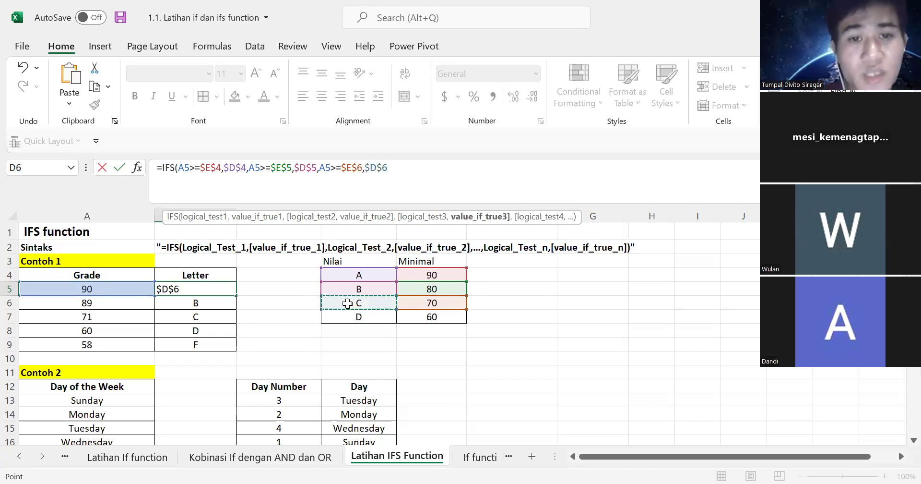
{"action": "type", "text": ","}
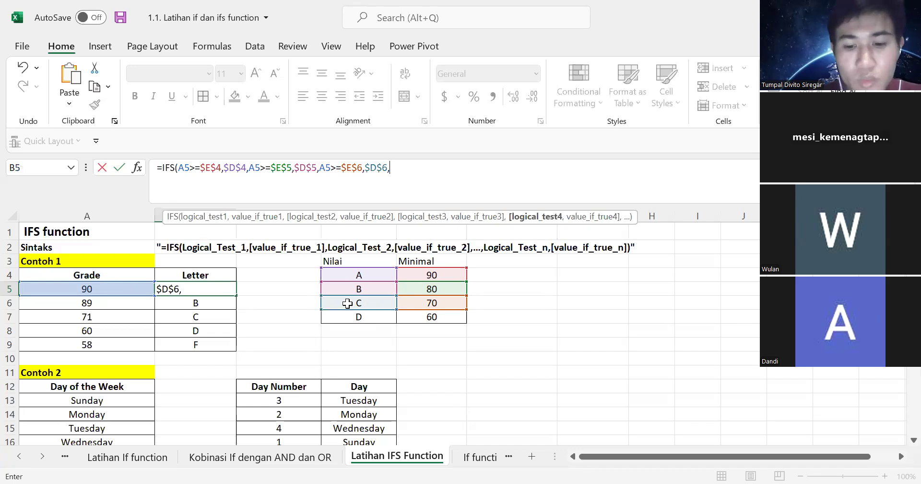
- Complete the IFS formula in B5 with TRUE as the fourth test and $D$7 as its result
{"action": "type", "text": "TRUE,"}
{"action": "left_click", "coordinate": [371, 317]}
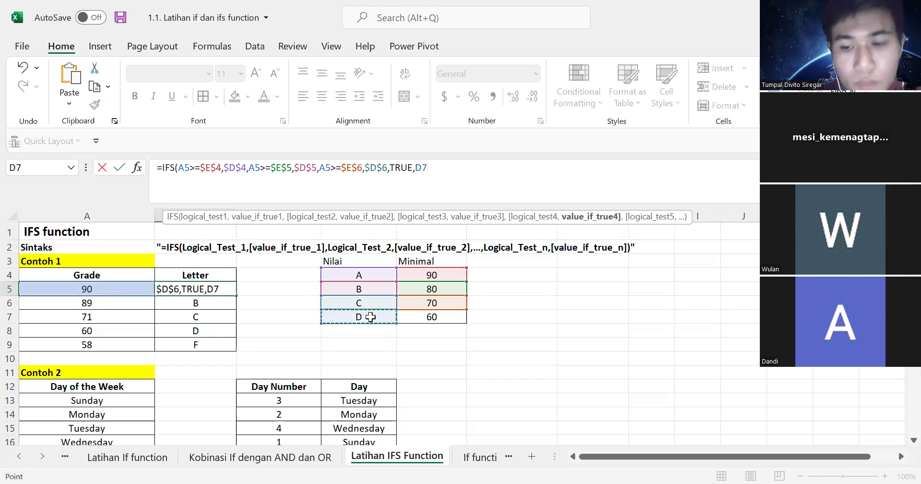
{"action": "key", "text": "F4"}
{"action": "key", "text": "Return"}
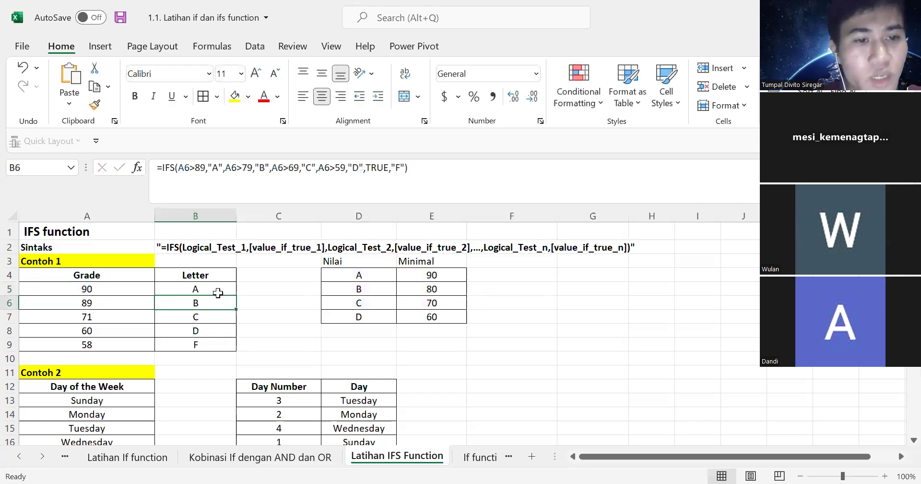
- Fill the IFS formula from B5 down the Letter column and clear the surplus formula in B10
{"action": "left_click", "coordinate": [234, 294]}
{"action": "left_click_drag", "start_coordinate": [237, 295], "coordinate": [249, 352]}
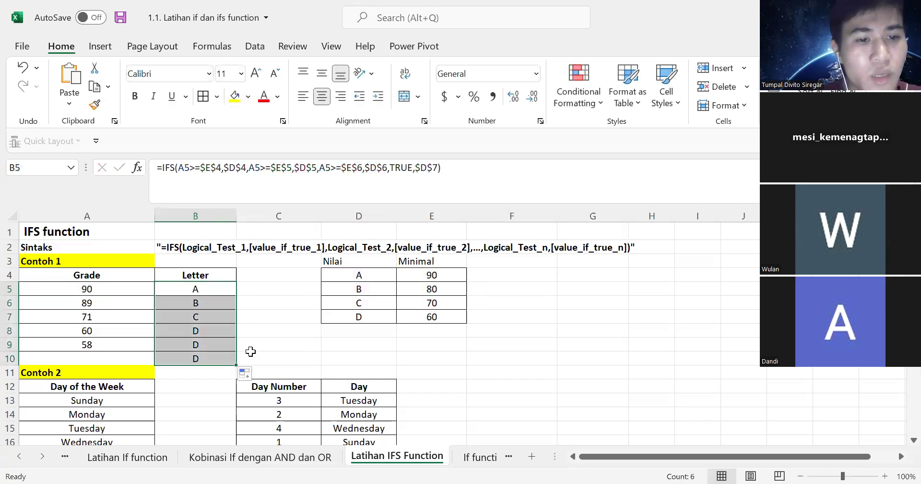
{"action": "left_click", "coordinate": [227, 361]}
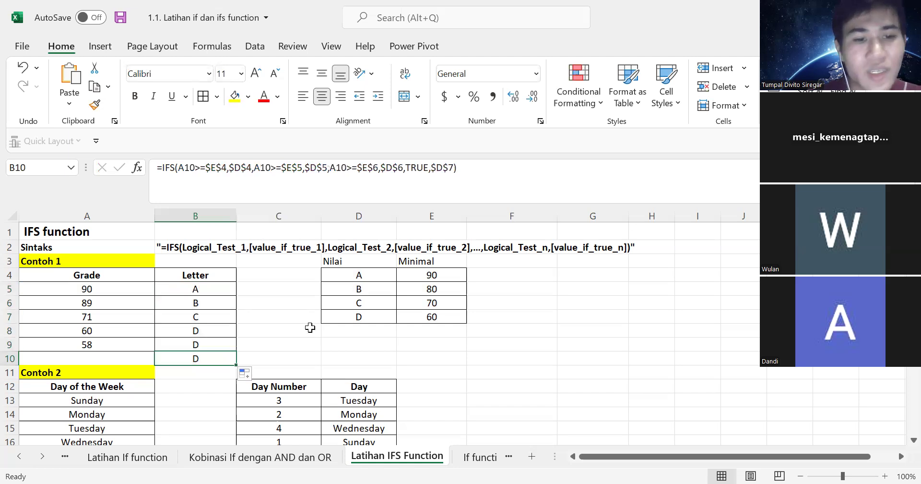
{"action": "key", "text": "BackSpace"}
{"action": "key", "text": "Tab"}
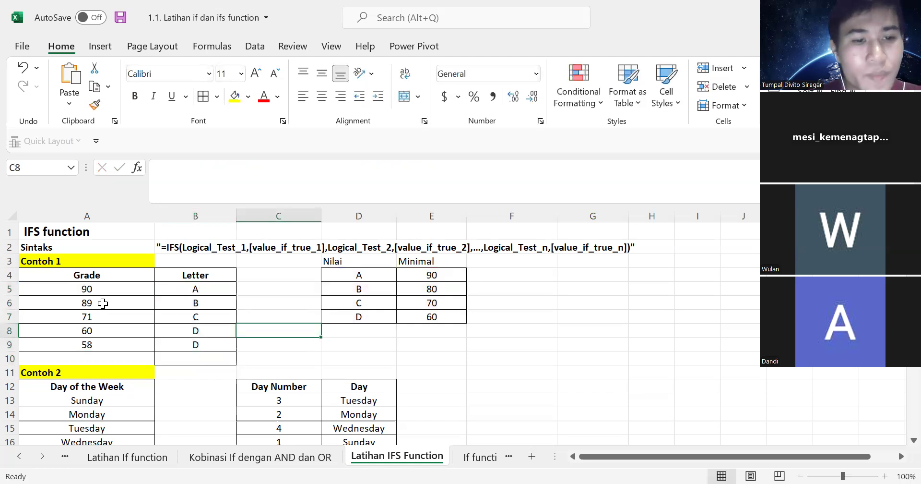
- Compare the grades in A6, A7 and A9 and their letters with the minimum thresholds
{"action": "left_click", "coordinate": [128, 298]}
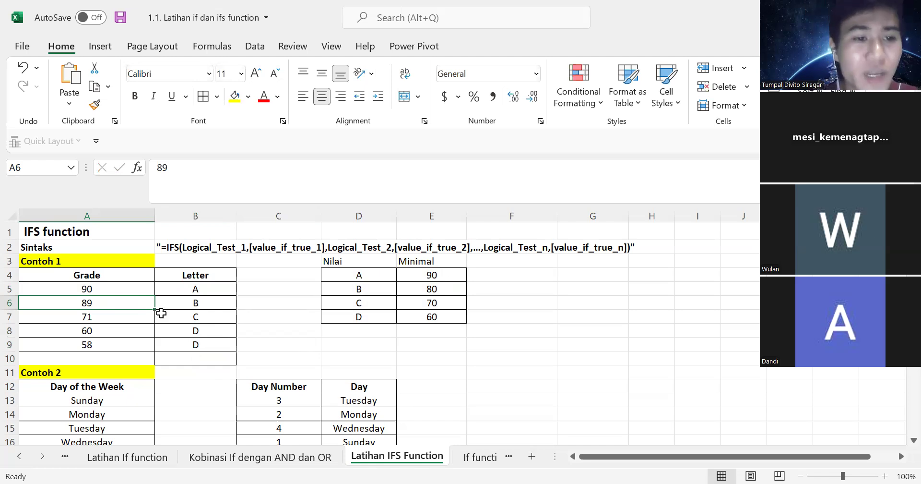
{"action": "left_click", "coordinate": [428, 291]}
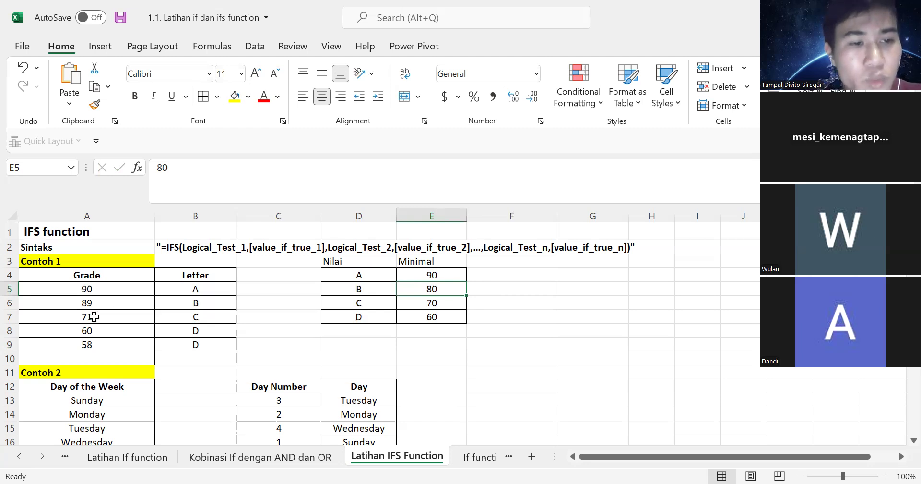
{"action": "left_click", "coordinate": [215, 319]}
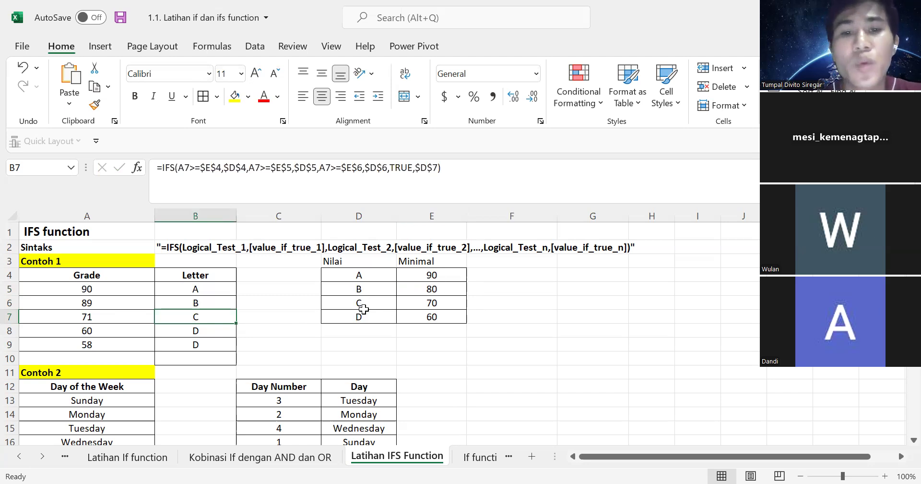
{"action": "left_click", "coordinate": [110, 348]}
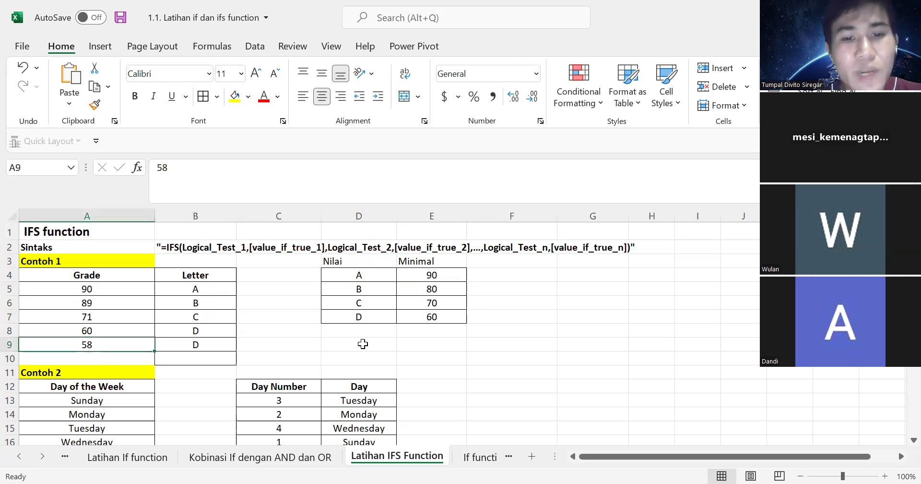
- Clear the minimum value for letter D in E7 of the threshold table
{"action": "left_click", "coordinate": [442, 317]}
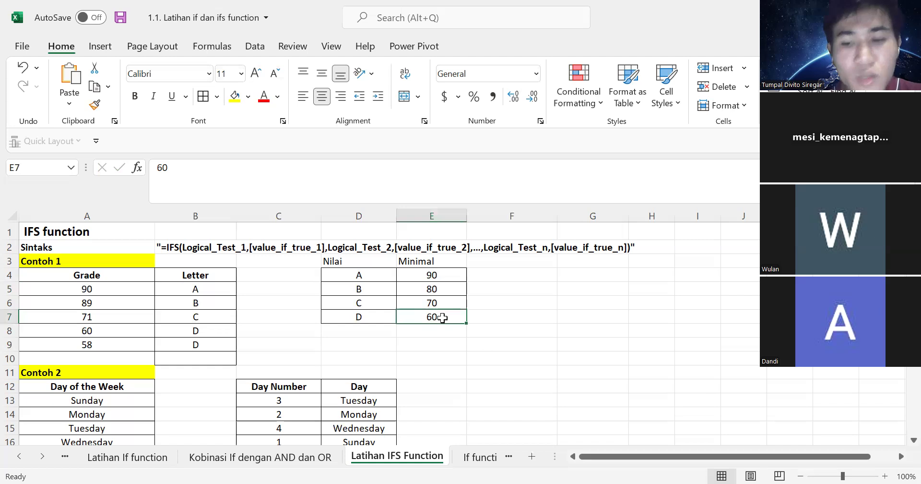
{"action": "key", "text": "Delete"}
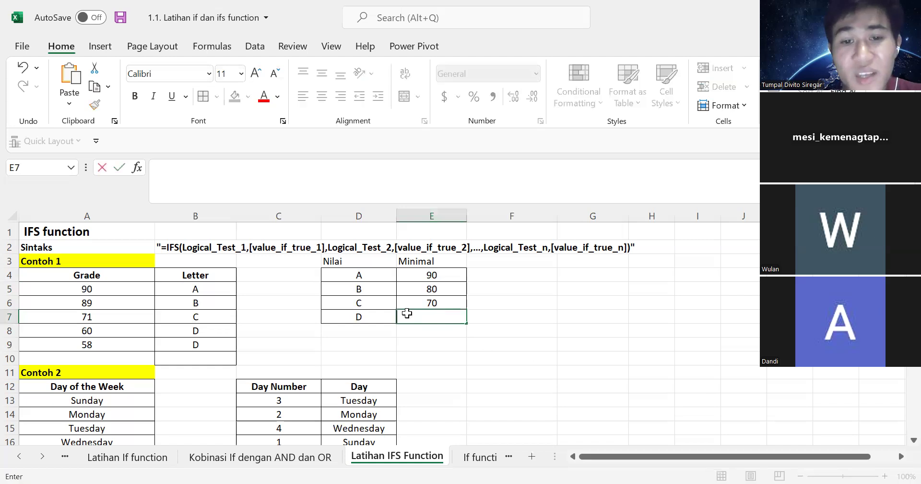
{"action": "key", "text": "Down"}
{"action": "key", "text": "Down"}
{"action": "key", "text": "Down"}
{"action": "key", "text": "Right"}
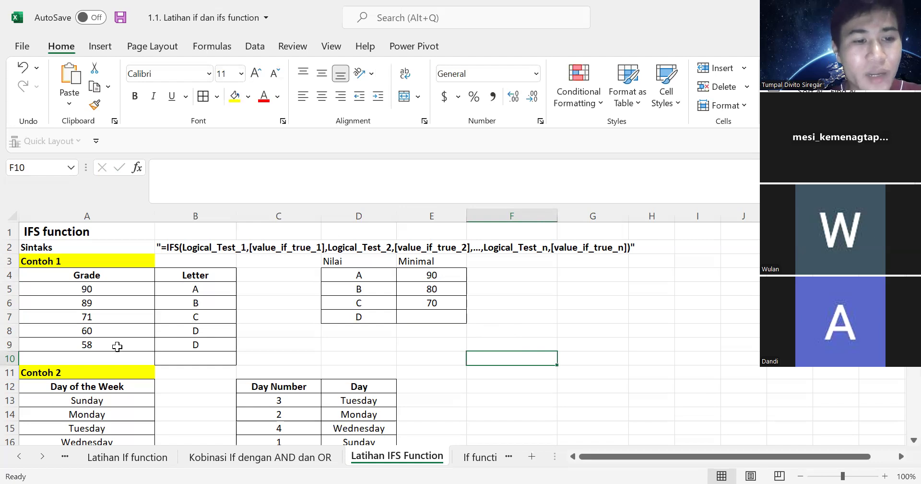
- Examine the letter result in B9, the empty row below it and the IFS formula in B5
{"action": "left_click", "coordinate": [221, 343]}
{"action": "left_click", "coordinate": [139, 359]}
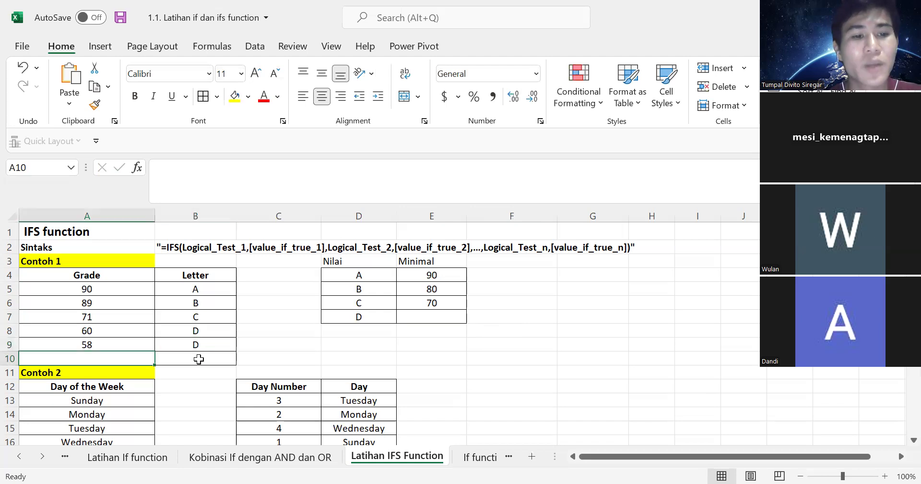
{"action": "key", "text": "shift+Right"}
{"action": "left_click", "coordinate": [359, 344]}
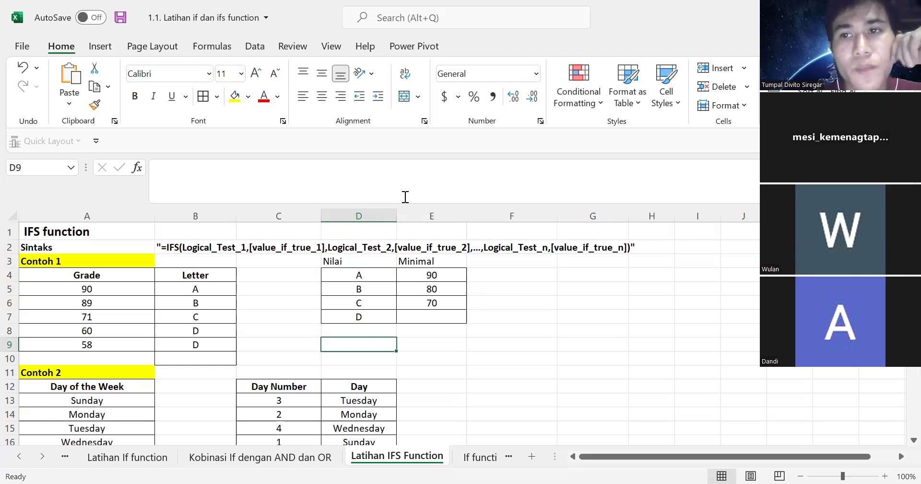
{"action": "key", "text": "Up"}
{"action": "key", "text": "Up"}
{"action": "key", "text": "Up"}
{"action": "key", "text": "Up"}
{"action": "key", "text": "Left"}
{"action": "key", "text": "Left"}
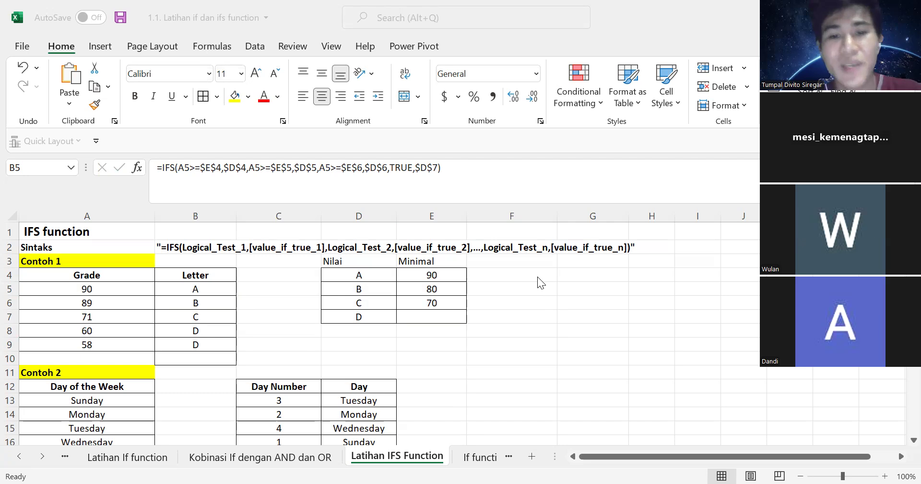
- Copy the grades and letters in A5:B9 to the range starting at G4 and empty the letter cell H4
{"action": "left_click_drag", "start_coordinate": [95, 291], "coordinate": [215, 347]}
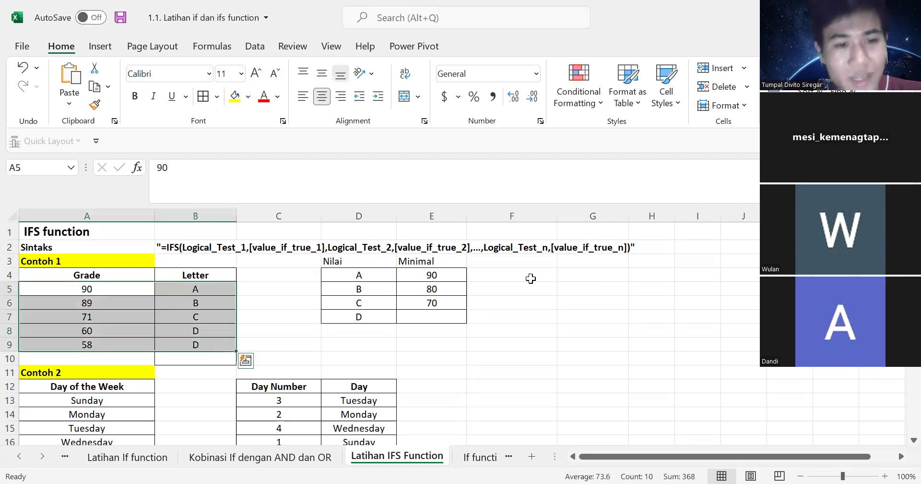
{"action": "key", "text": "ctrl+c"}
{"action": "left_click", "coordinate": [574, 276]}
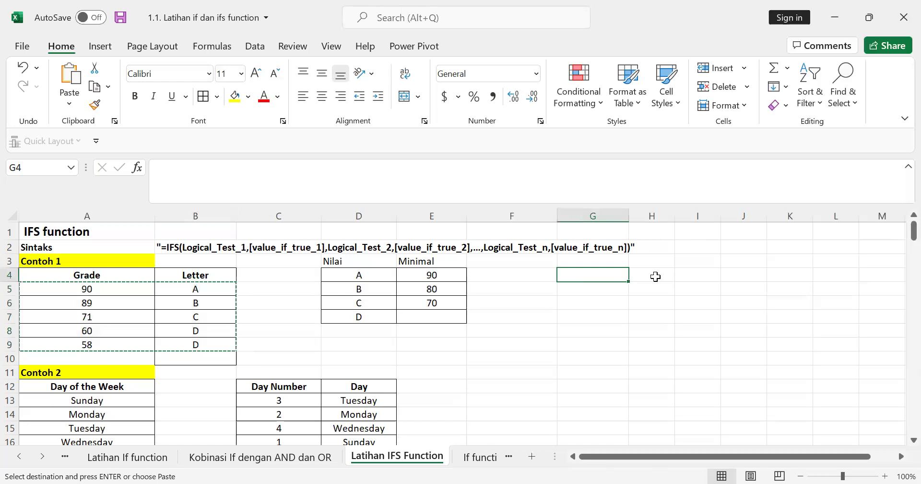
{"action": "double_click", "coordinate": [655, 277]}
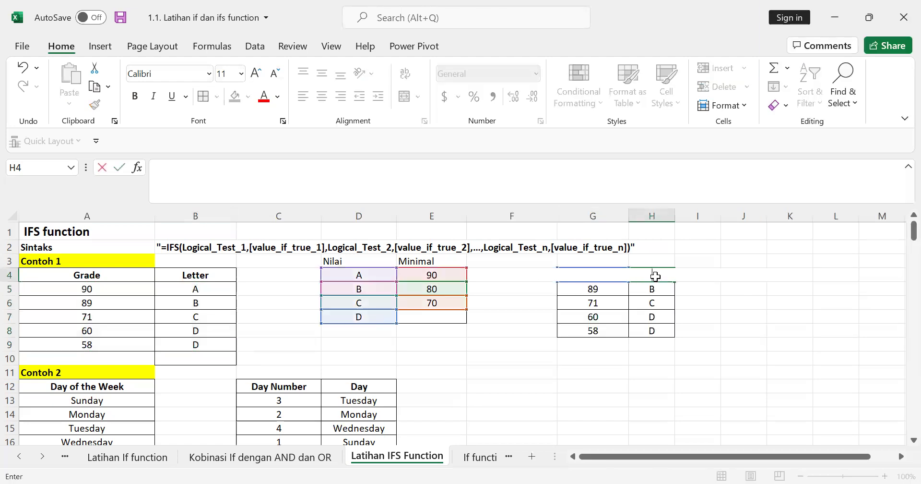
{"action": "key", "text": "Escape"}
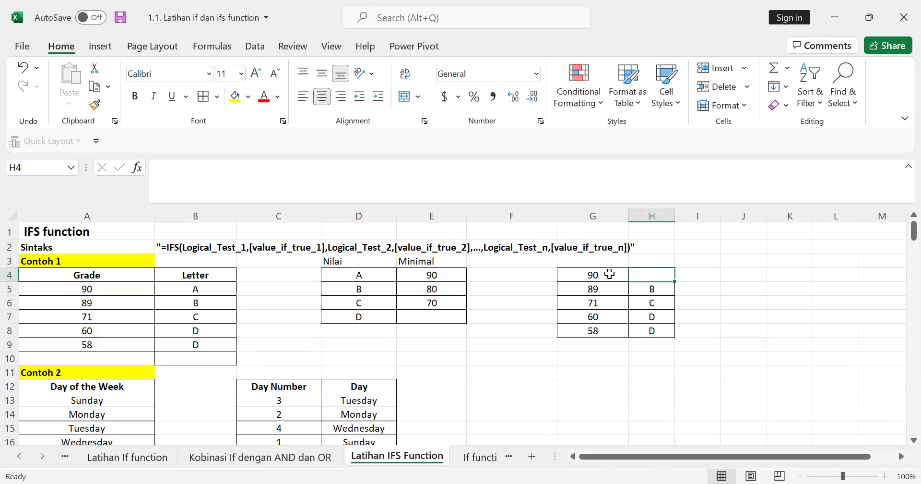
- Begin an IF formula in H4 that returns $D$4 when G4>=$E$4, using absolute references to the threshold table
{"action": "type", "text": "=IF("}
{"action": "left_click", "coordinate": [604, 274]}
{"action": "type", "text": ">="}
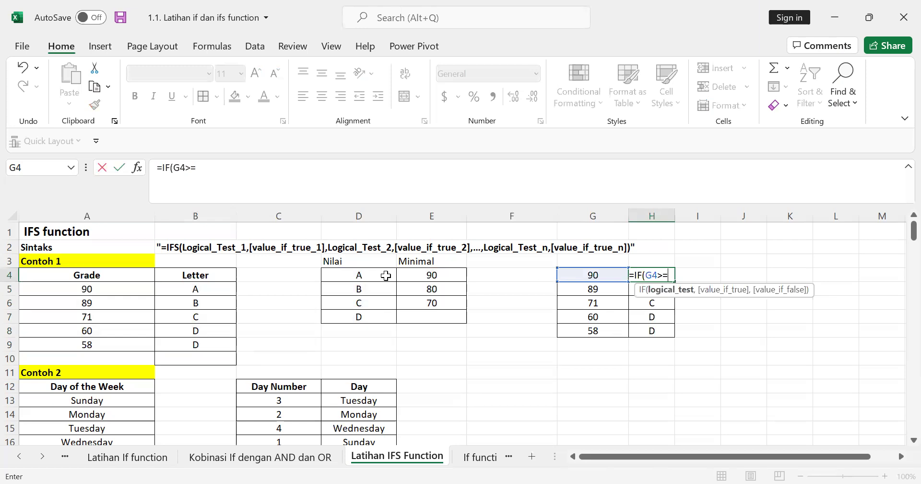
{"action": "type", "text": "E4,"}
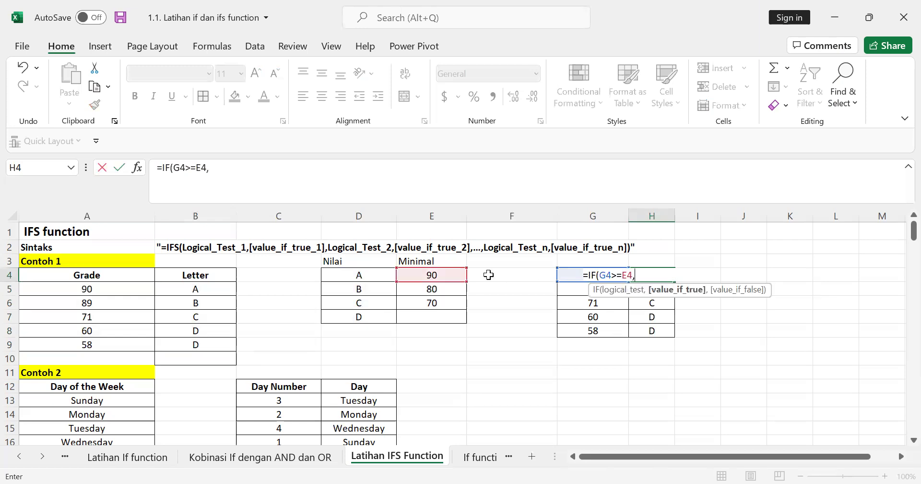
{"action": "key", "text": "BackSpace"}
{"action": "key", "text": "F4"}
{"action": "type", "text": ".\\"}
{"action": "key", "text": "BackSpace"}
{"action": "key", "text": "BackSpace"}
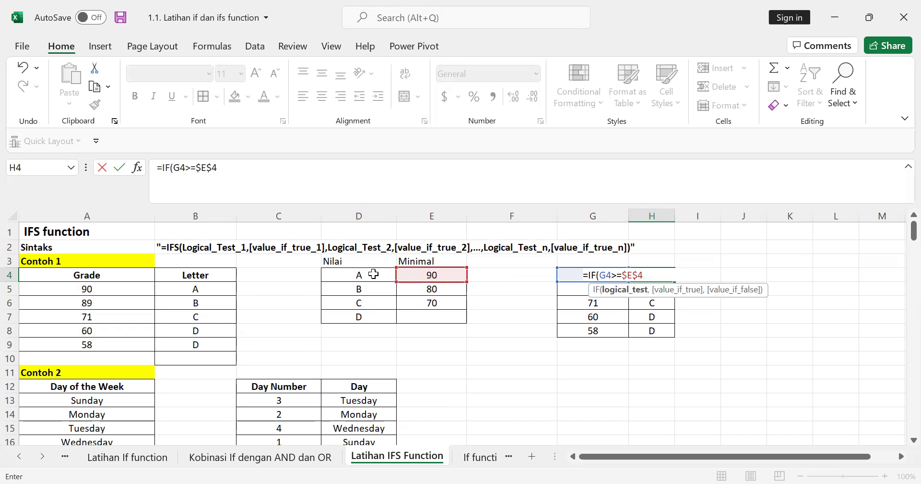
{"action": "type", "text": ","}
{"action": "left_click", "coordinate": [373, 274]}
{"action": "key", "text": "F4"}
{"action": "type", "text": ","}
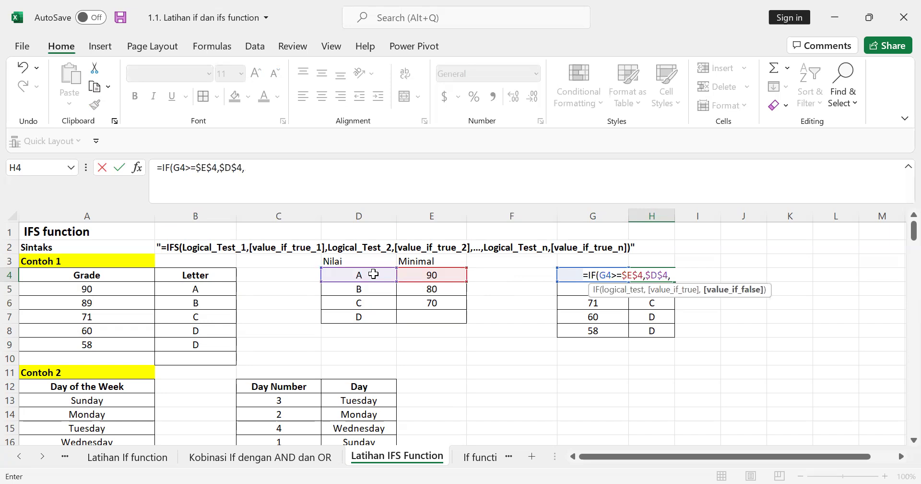
- Nest a second IF in the H4 formula that returns $D$5 when G4>=$E$5
{"action": "type", "text": "IF"}
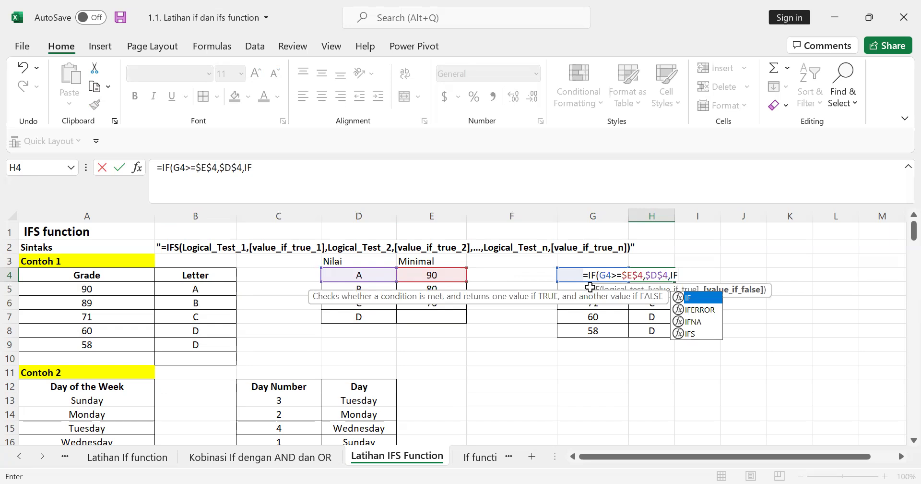
{"action": "type", "text": "("}
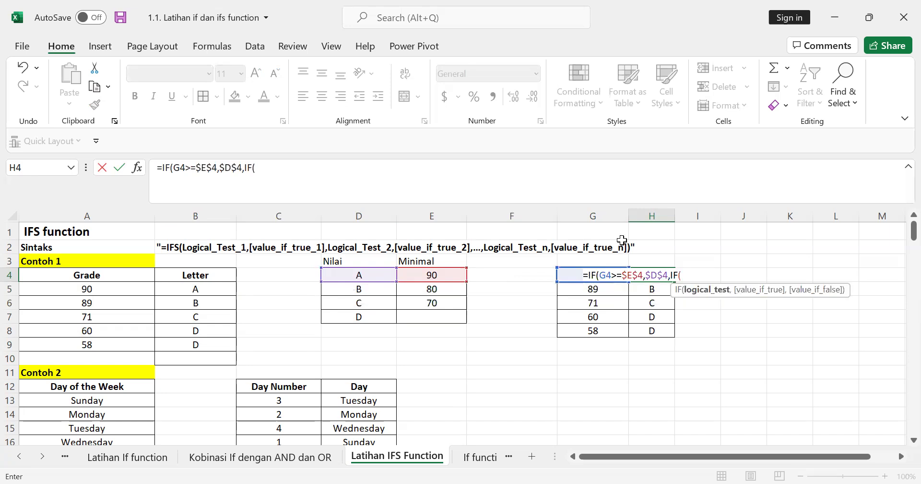
{"action": "left_click", "coordinate": [529, 174]}
{"action": "left_click", "coordinate": [573, 273]}
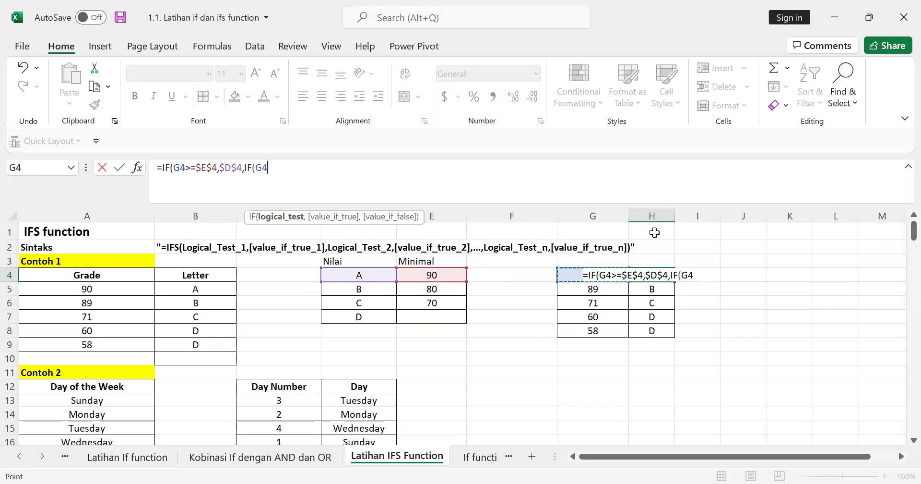
{"action": "type", "text": ">="}
{"action": "left_click", "coordinate": [437, 289]}
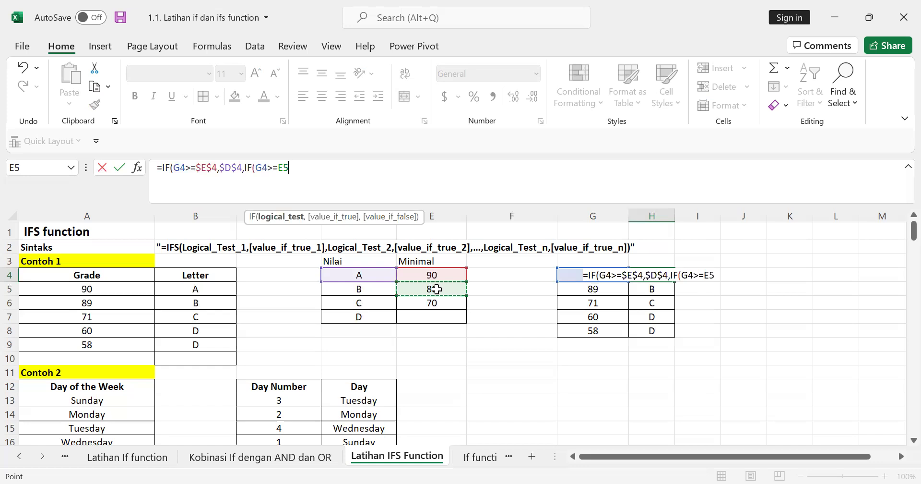
{"action": "key", "text": "F4"}
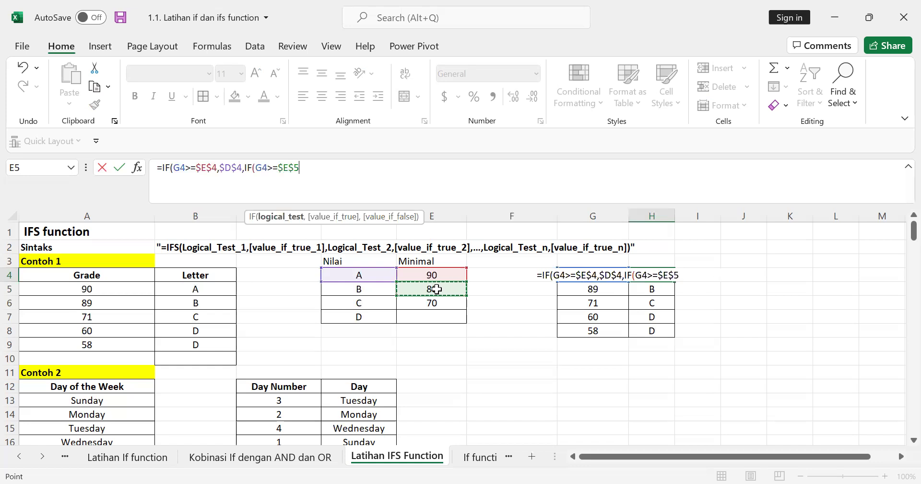
{"action": "type", "text": ","}
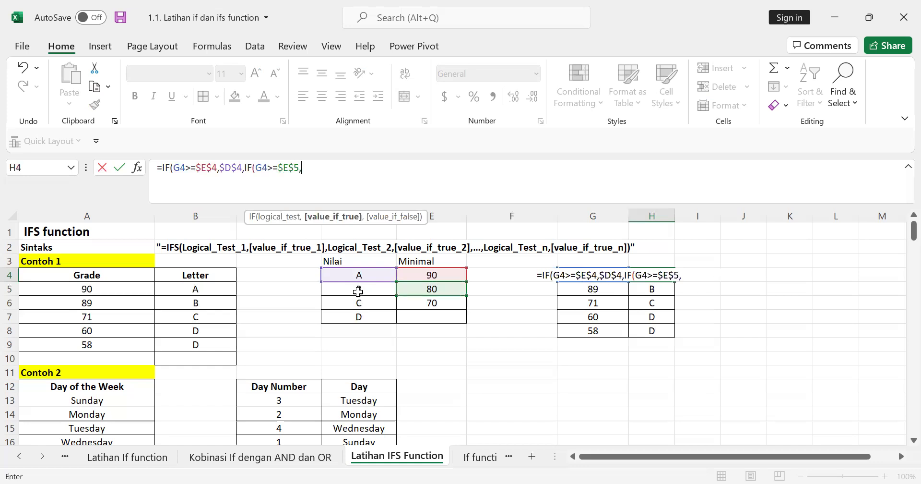
{"action": "left_click", "coordinate": [359, 291]}
{"action": "key", "text": "F4"}
{"action": "type", "text": ","}
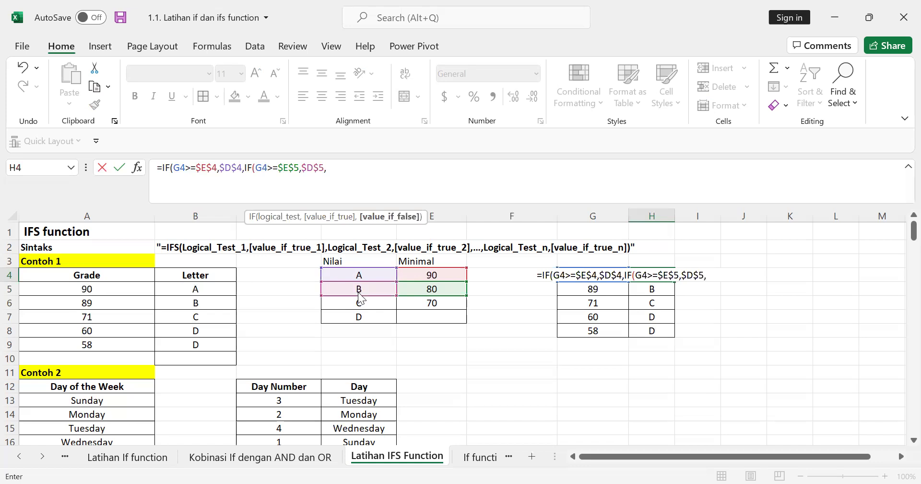
- Complete the H4 formula with a third nested IF that returns $D$6 when G4>=$E$6, otherwise $D$7
{"action": "type", "text": "IF("}
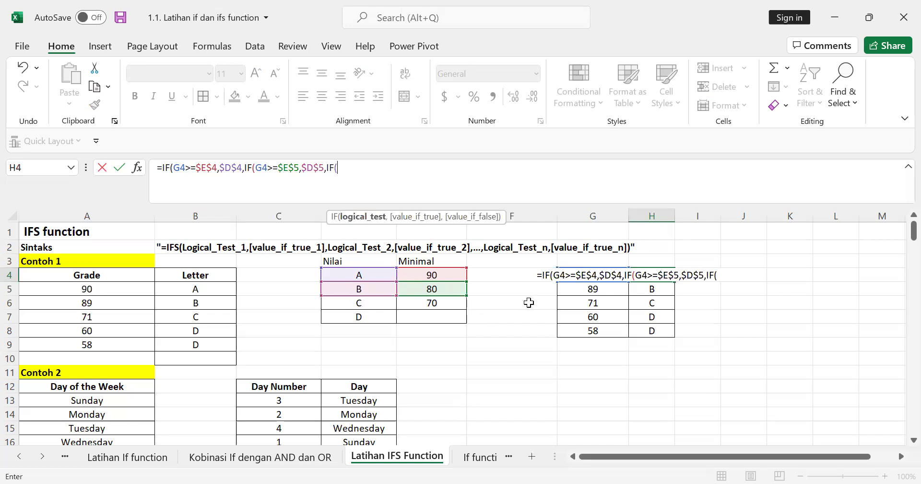
{"action": "type", "text": "G4>="}
{"action": "left_click", "coordinate": [430, 301]}
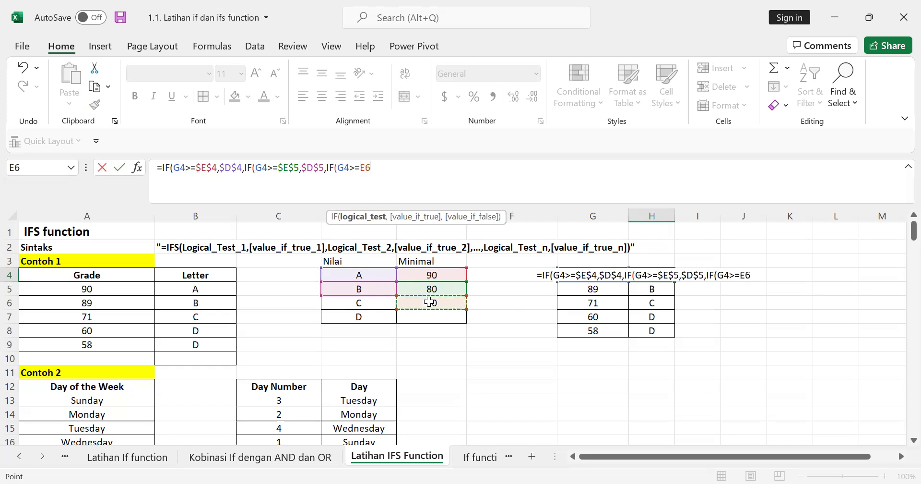
{"action": "key", "text": "F4"}
{"action": "type", "text": ","}
{"action": "left_click", "coordinate": [375, 300]}
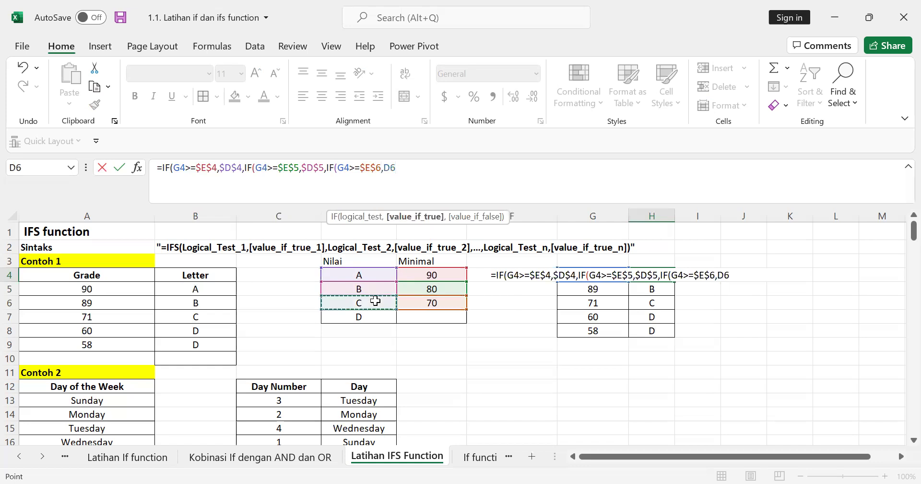
{"action": "key", "text": "F4"}
{"action": "type", "text": ","}
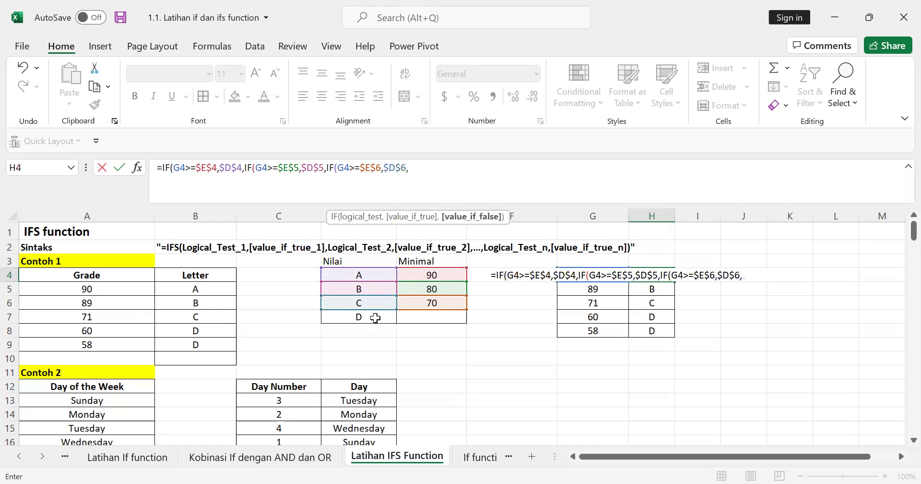
{"action": "left_click", "coordinate": [375, 318]}
{"action": "key", "text": "F4"}
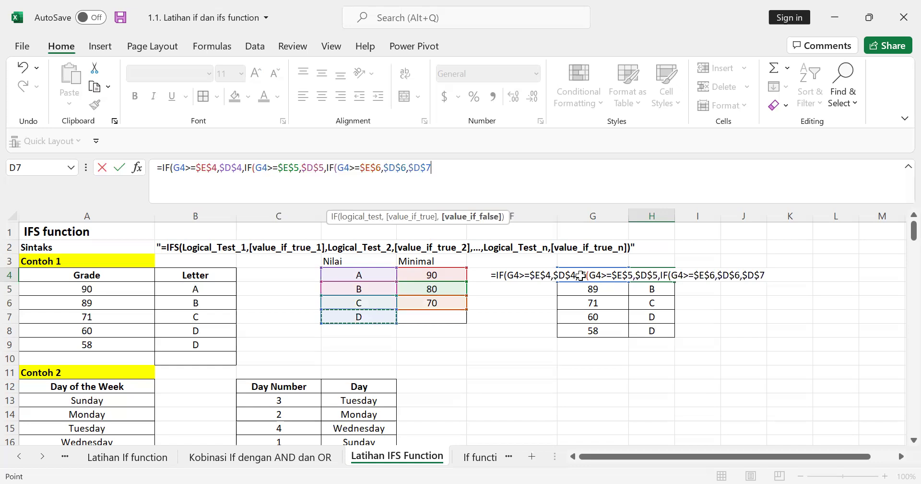
{"action": "key", "text": "Return"}
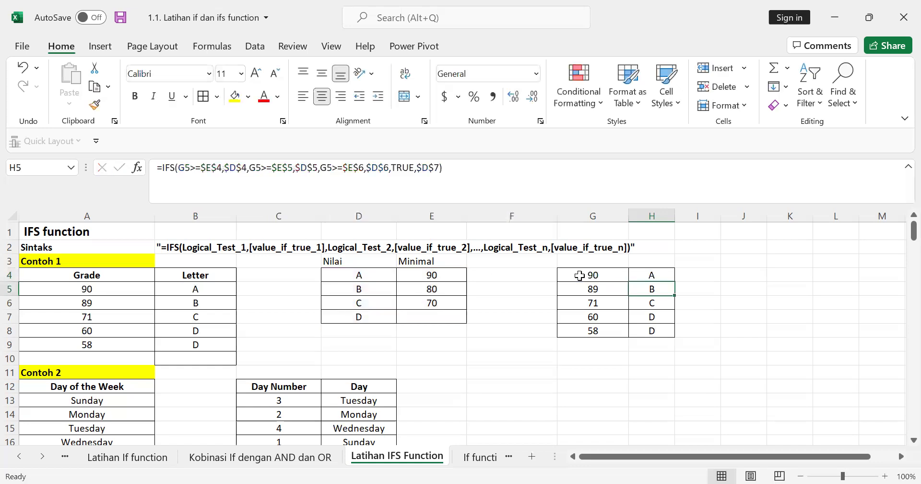
- Compare the nested IF formula in H4 with the IFS formulas in H5 and B5
{"action": "left_click", "coordinate": [510, 180]}
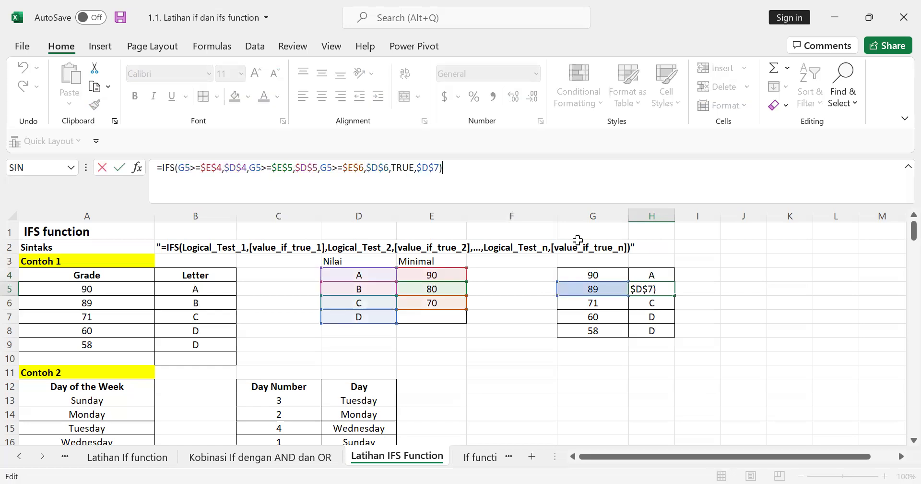
{"action": "left_click", "coordinate": [651, 272]}
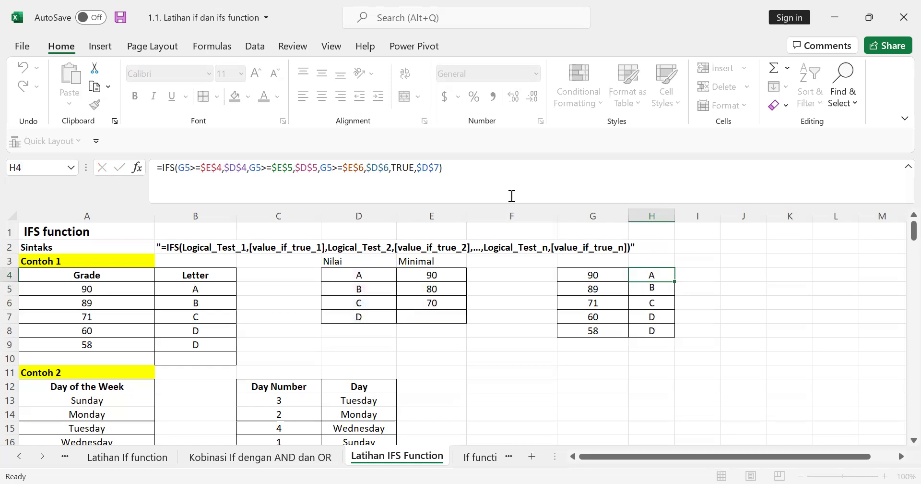
{"action": "left_click", "coordinate": [459, 174]}
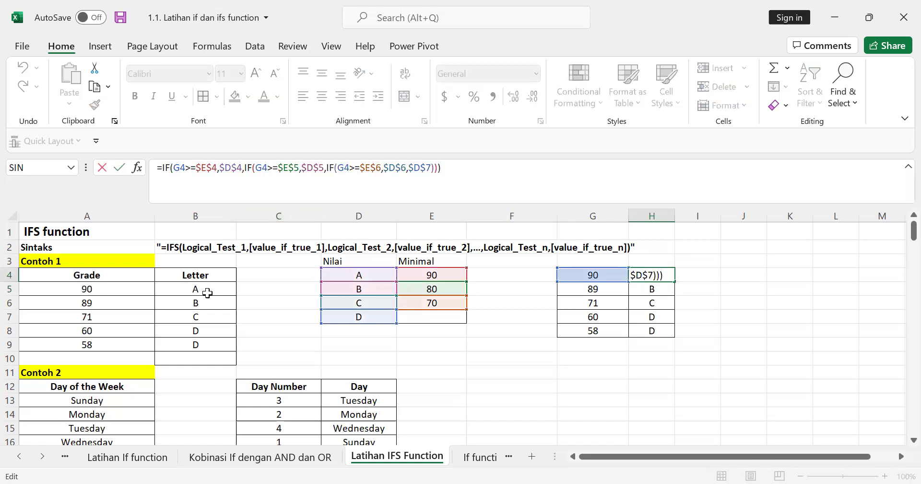
{"action": "left_click", "coordinate": [207, 293]}
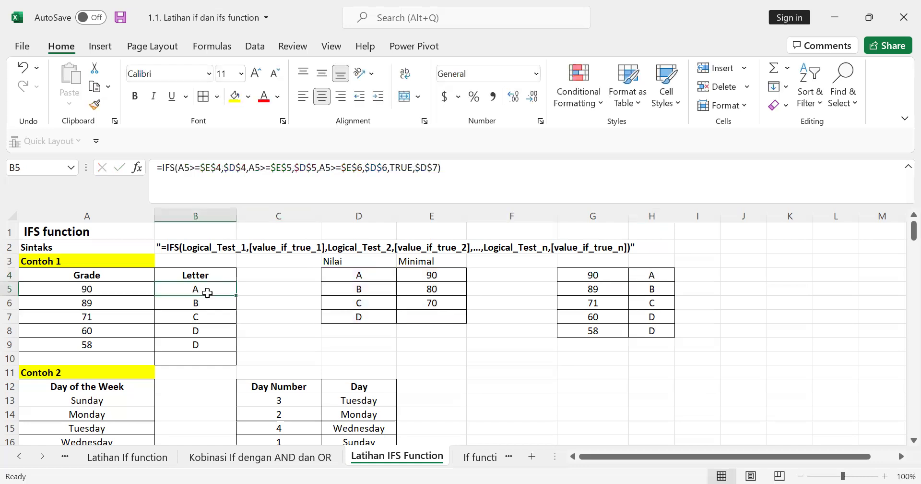
{"action": "left_click", "coordinate": [461, 170]}
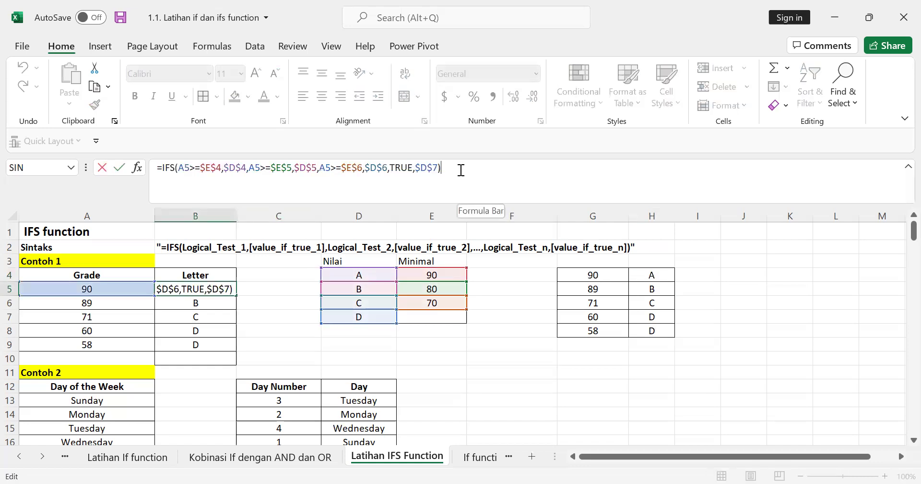
- Fill the nested IF formula from H4 down to H8
{"action": "left_click", "coordinate": [655, 275]}
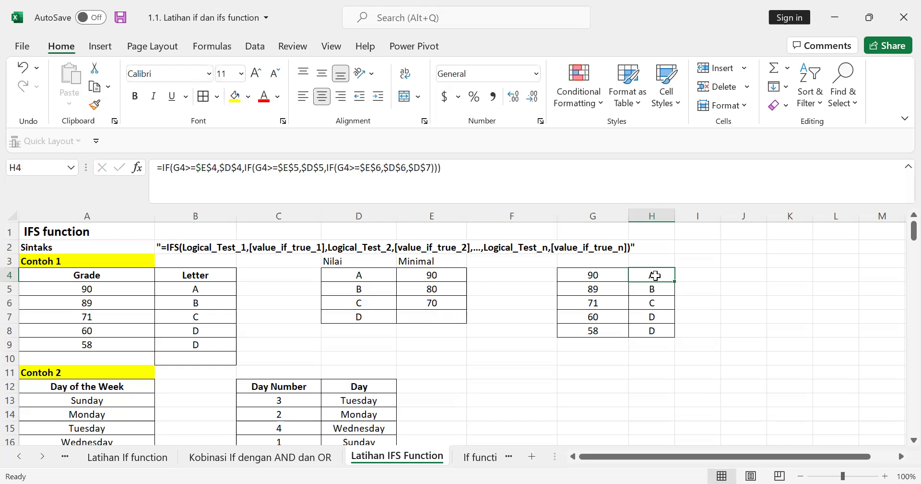
{"action": "left_click_drag", "start_coordinate": [681, 340], "coordinate": [676, 335]}
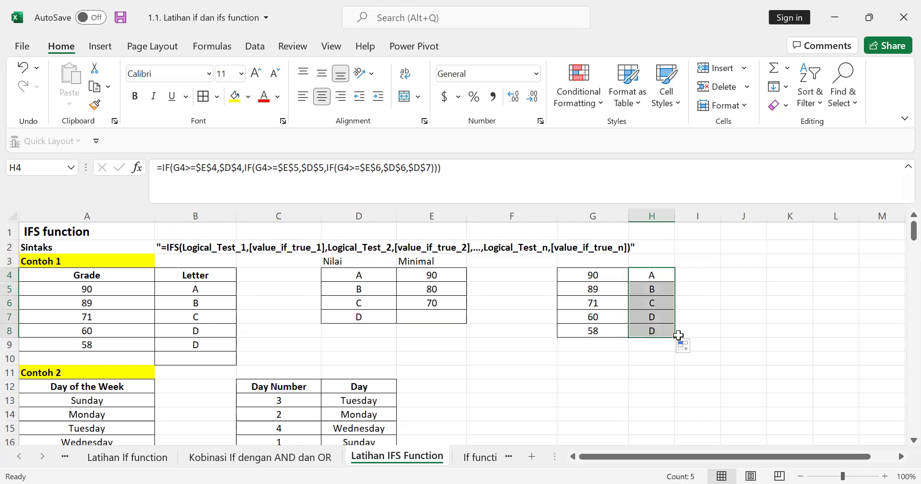
{"action": "left_click", "coordinate": [728, 301]}
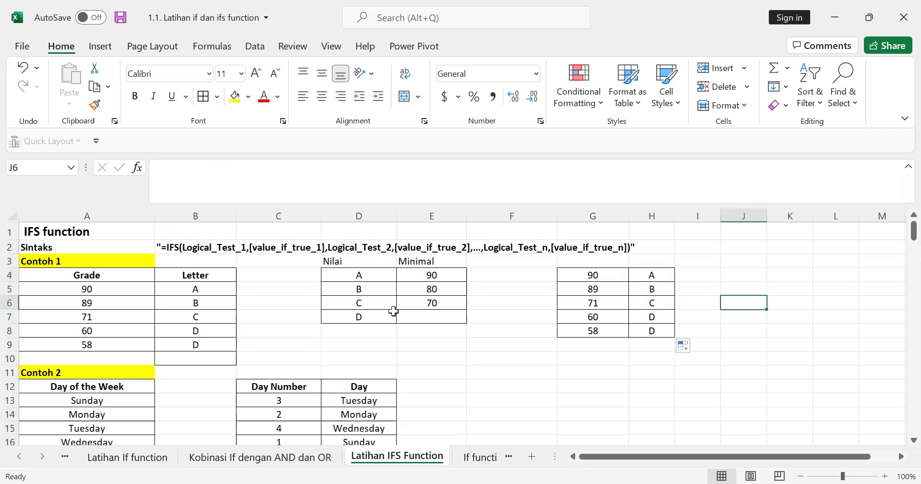
{"action": "left_click", "coordinate": [598, 389]}
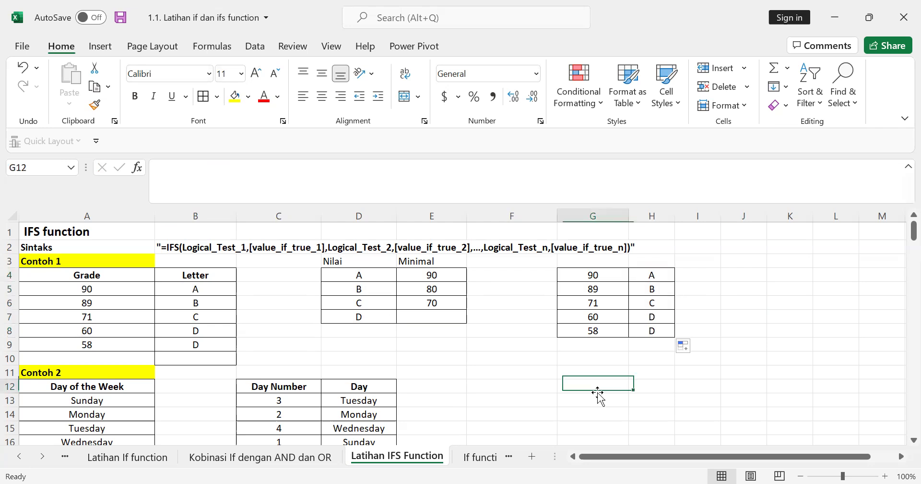
{"action": "left_click", "coordinate": [744, 330]}
- Review the Latihan 1 exam score exercise and the Latihan 2 shopping discount exercise further down the sheet
{"action": "scroll", "coordinate": [524, 388], "scroll_direction": "down", "scroll_amount": 6}
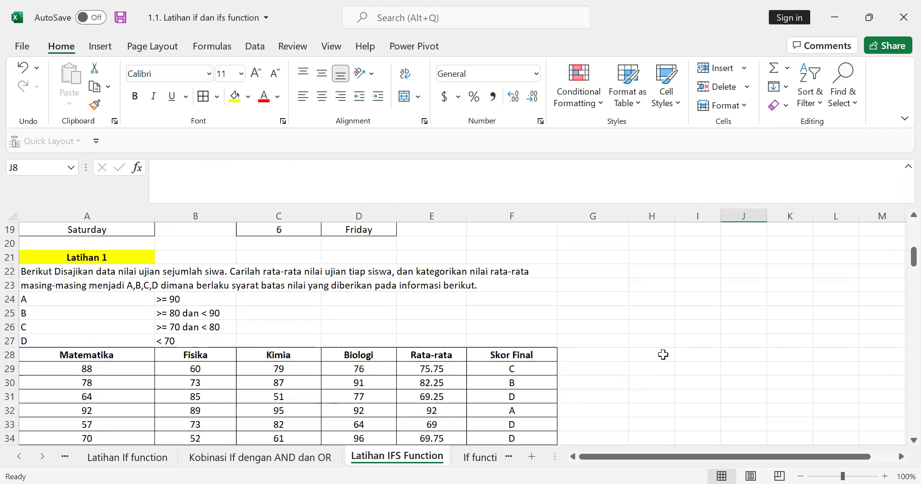
{"action": "scroll", "coordinate": [616, 230], "scroll_direction": "down", "scroll_amount": 7}
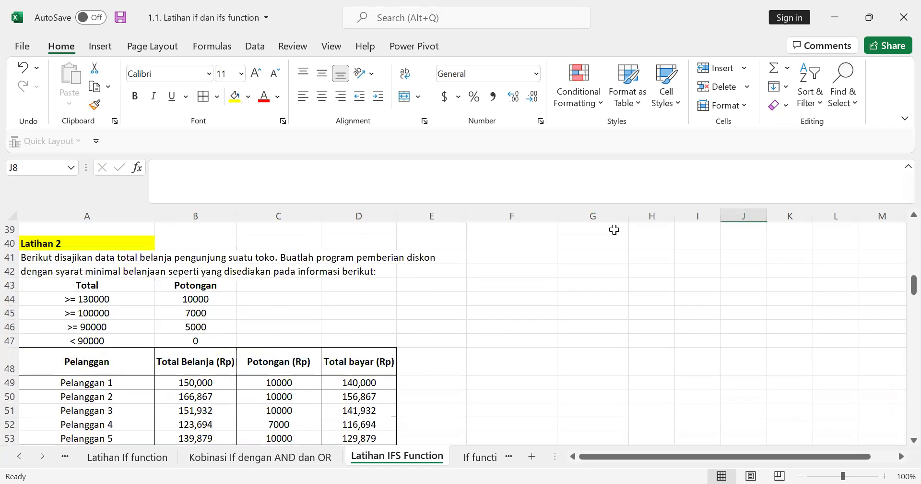
{"action": "scroll", "coordinate": [625, 334], "scroll_direction": "down", "scroll_amount": 1}
{"action": "left_click", "coordinate": [625, 334]}
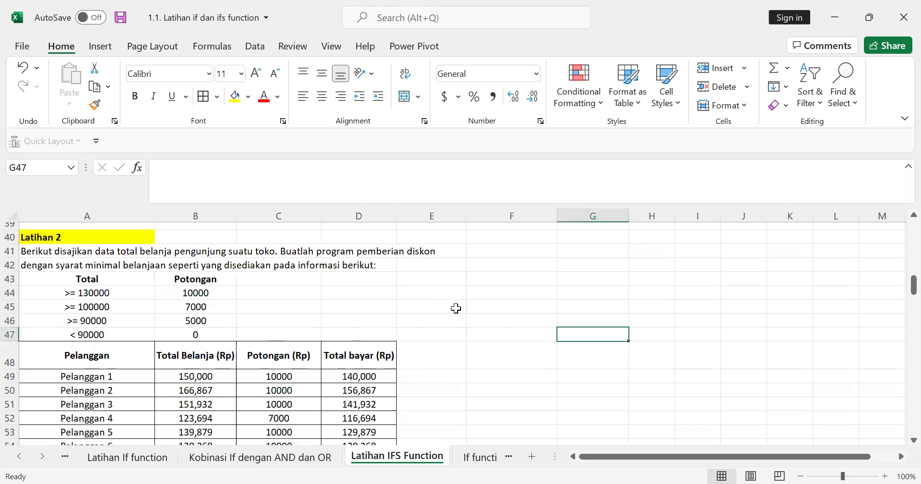
{"action": "scroll", "coordinate": [455, 308], "scroll_direction": "down", "scroll_amount": 1}
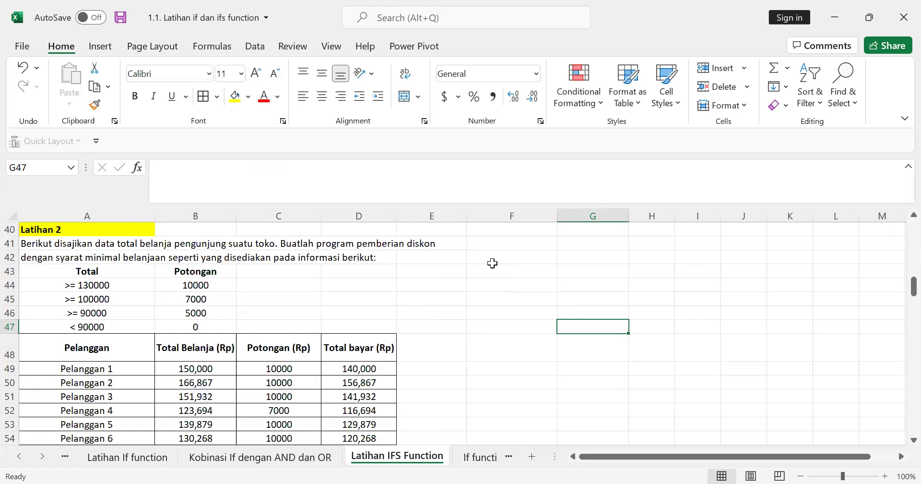
{"action": "scroll", "coordinate": [493, 263], "scroll_direction": "down", "scroll_amount": 1}
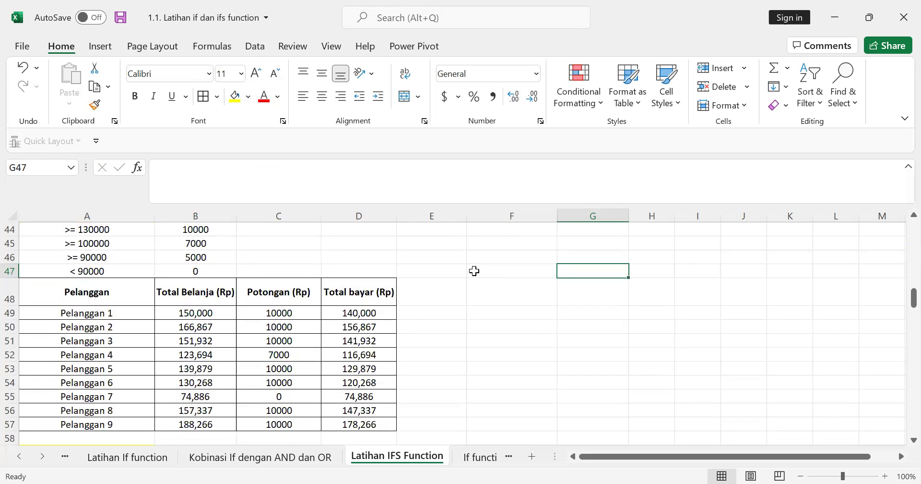
- Inspect the Total bayar and Potongan formulas of Pelanggan 1, and clear the existing formula from C49
{"action": "left_click", "coordinate": [378, 312]}
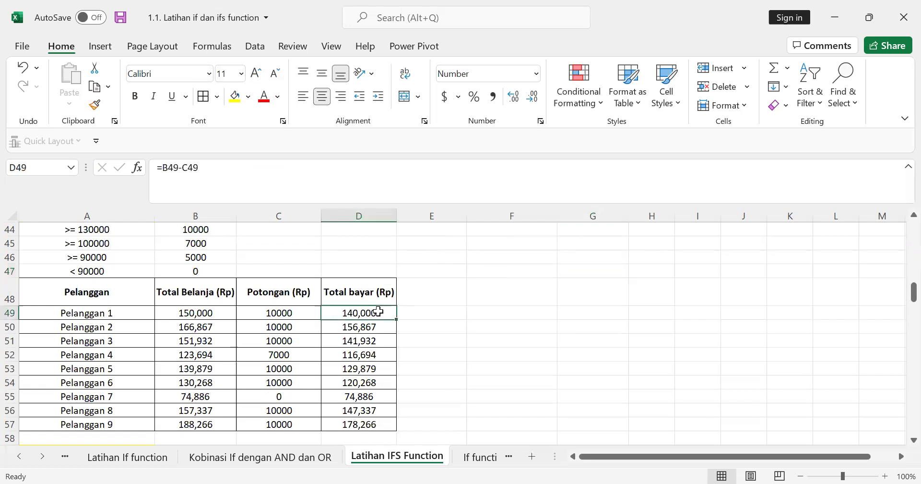
{"action": "left_click", "coordinate": [281, 312]}
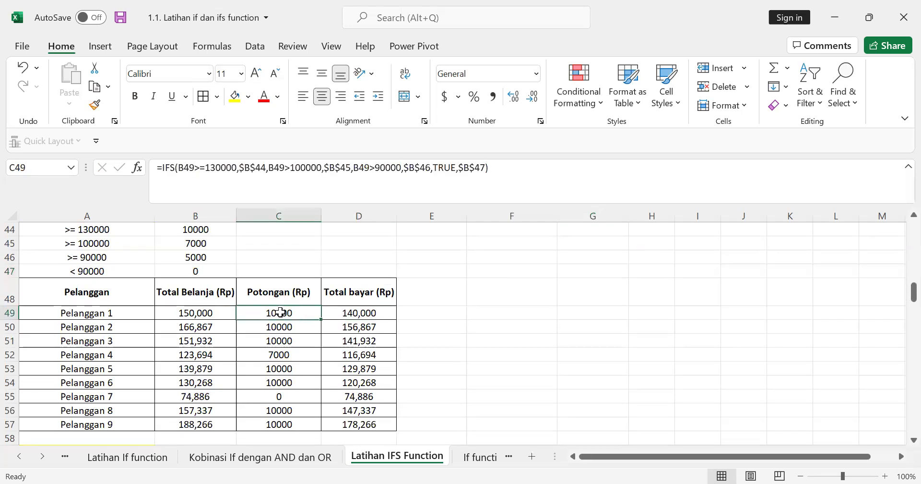
{"action": "double_click", "coordinate": [281, 312]}
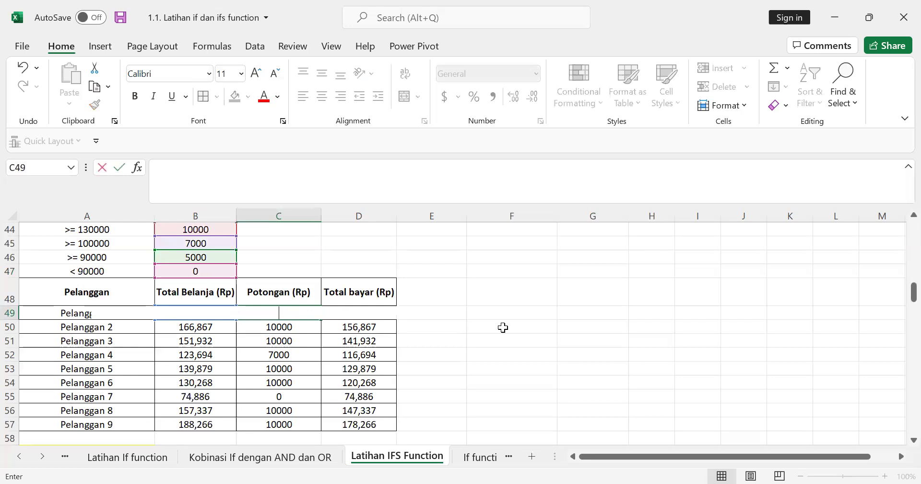
{"action": "left_click", "coordinate": [275, 313]}
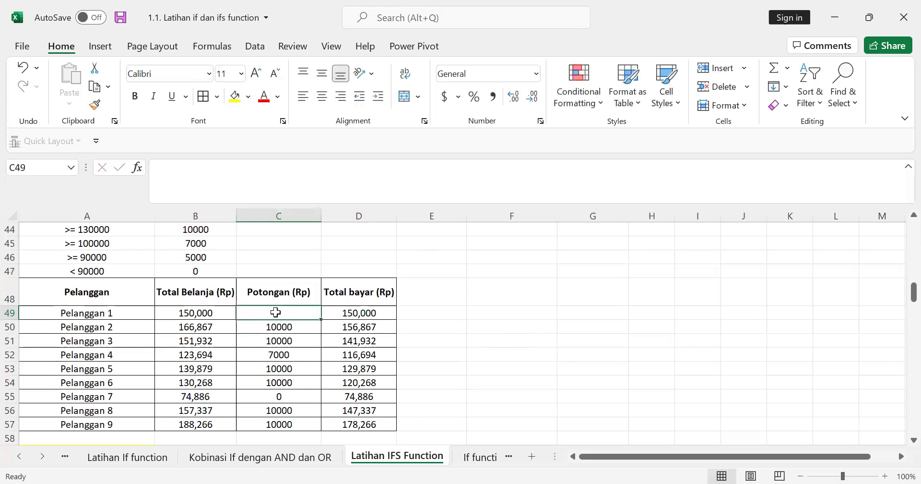
- Start an IFS formula in C49 whose first condition returns 10000 when B49>=130000
{"action": "type", "text": "="}
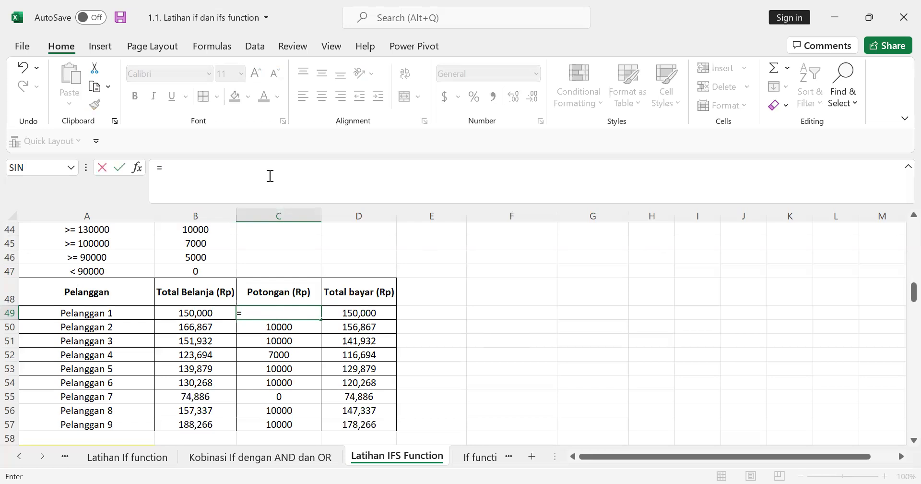
{"action": "type", "text": "IFS("}
{"action": "left_click", "coordinate": [198, 312]}
{"action": "type", "text": ">"}
{"action": "type", "text": "="}
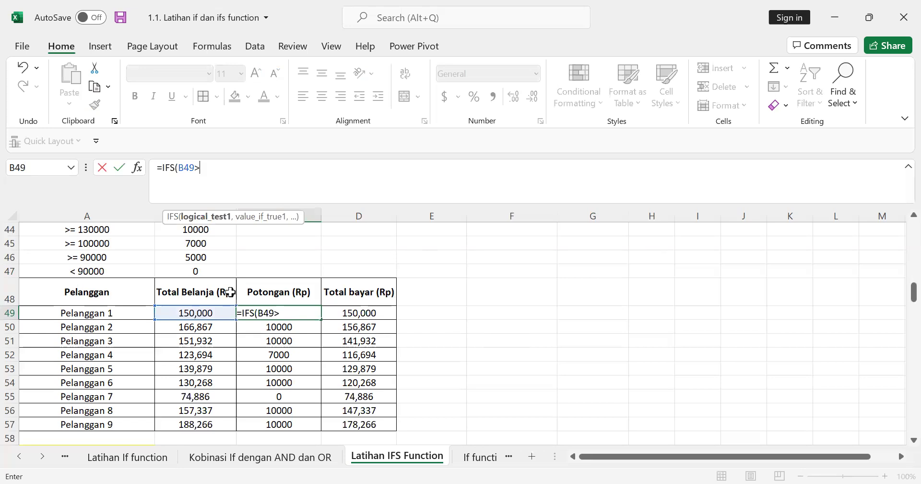
{"action": "scroll", "coordinate": [231, 290], "scroll_direction": "up", "scroll_amount": 2}
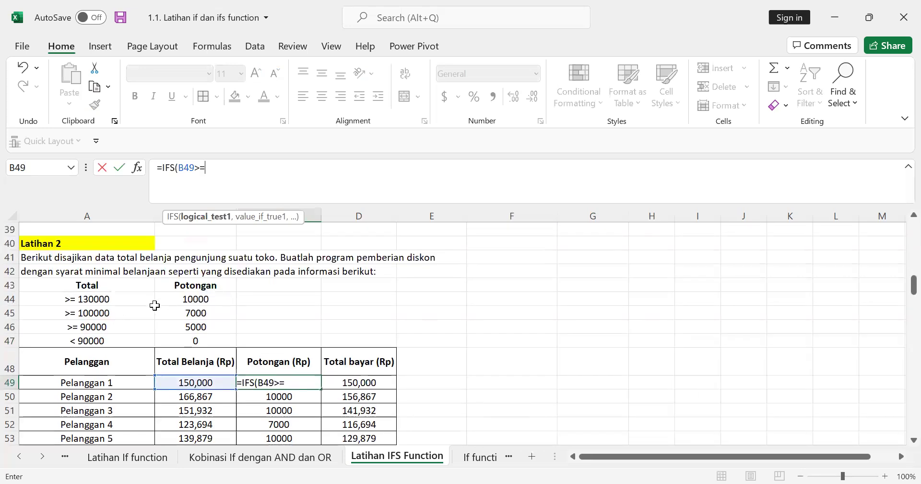
{"action": "type", "text": "130000"}
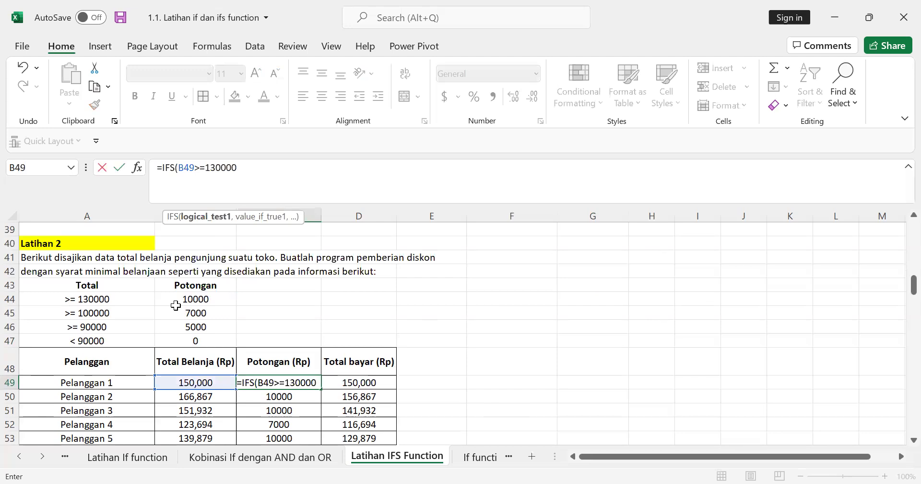
{"action": "type", "text": ",10000"}
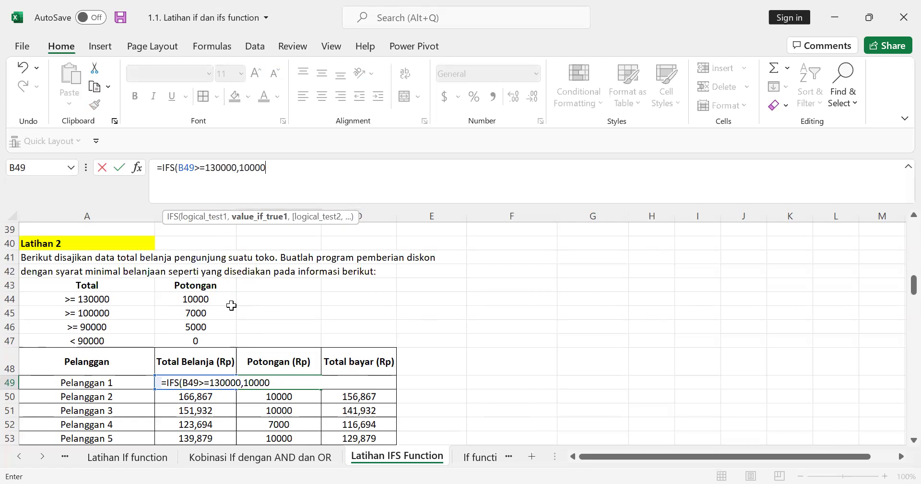
- Extend the C49 formula to return 7000 when B49>=100000 and 5000 when B49>=90000
{"action": "type", "text": ","}
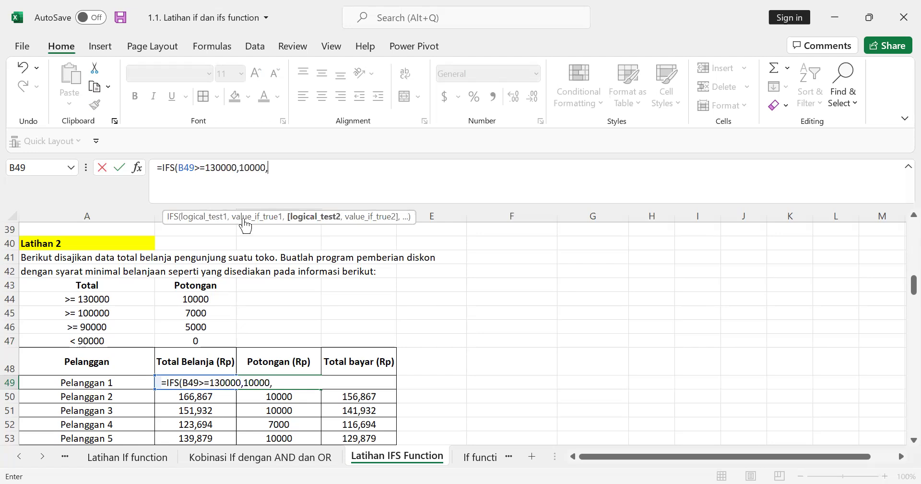
{"action": "type", "text": "B49>=100000"}
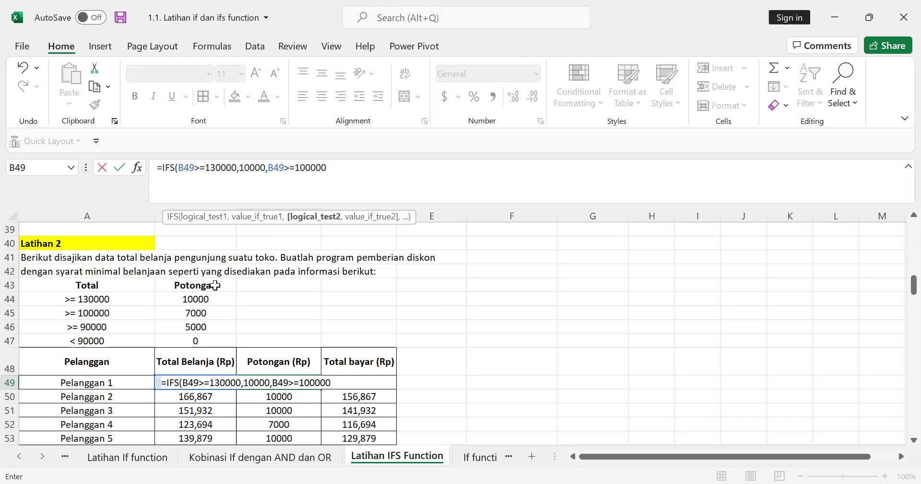
{"action": "type", "text": ",7000"}
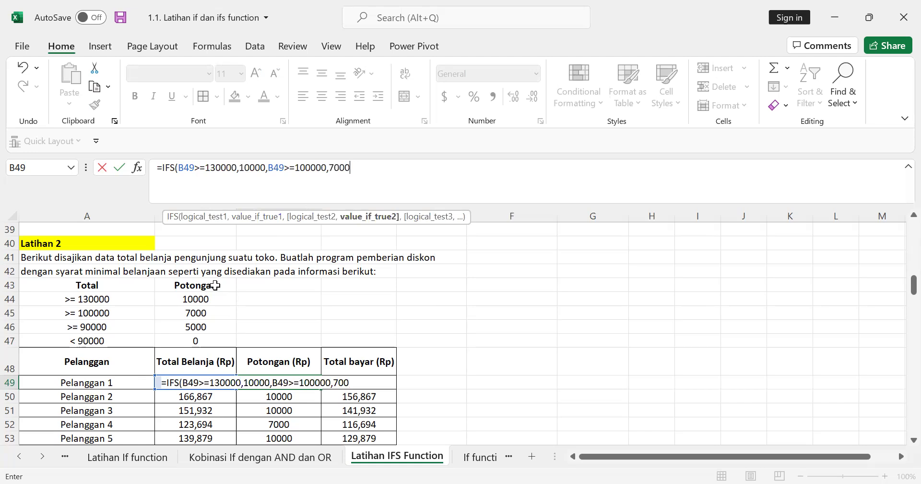
{"action": "type", "text": ","}
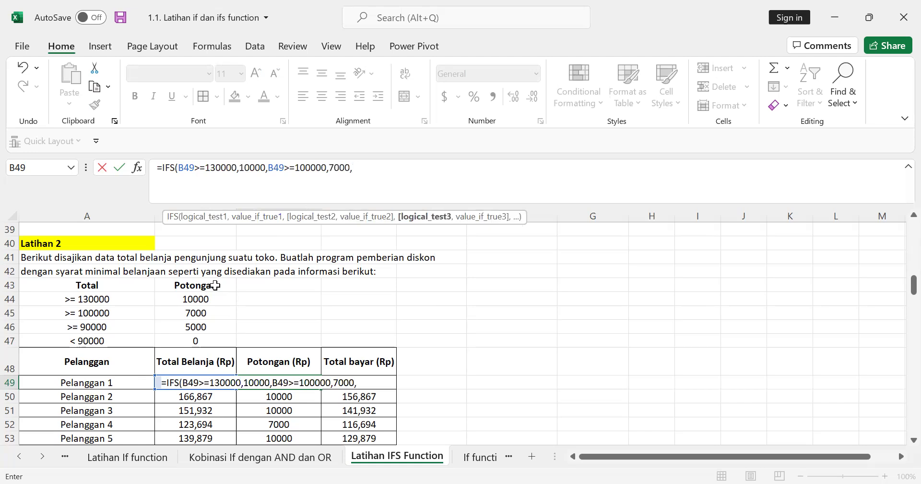
{"action": "type", "text": "B49>=90000,5000"}
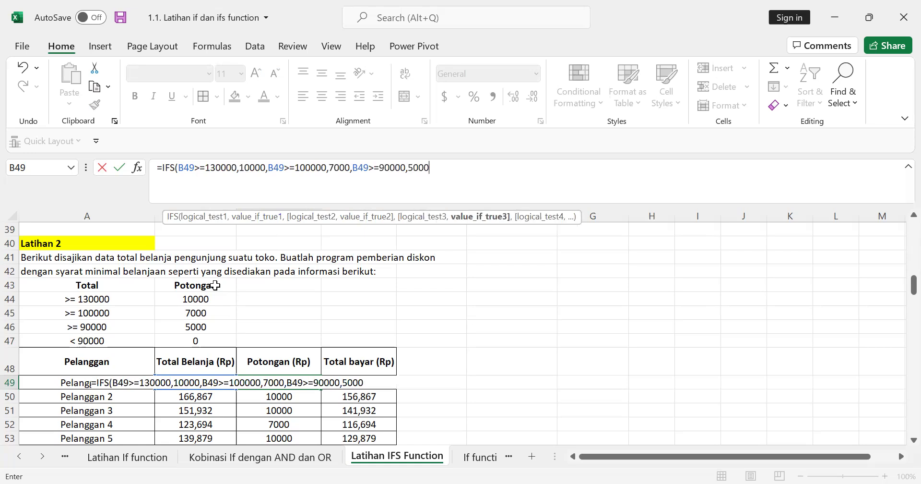
- Complete the C49 formula with TRUE as the last condition, returning 0
{"action": "type", "text": ","}
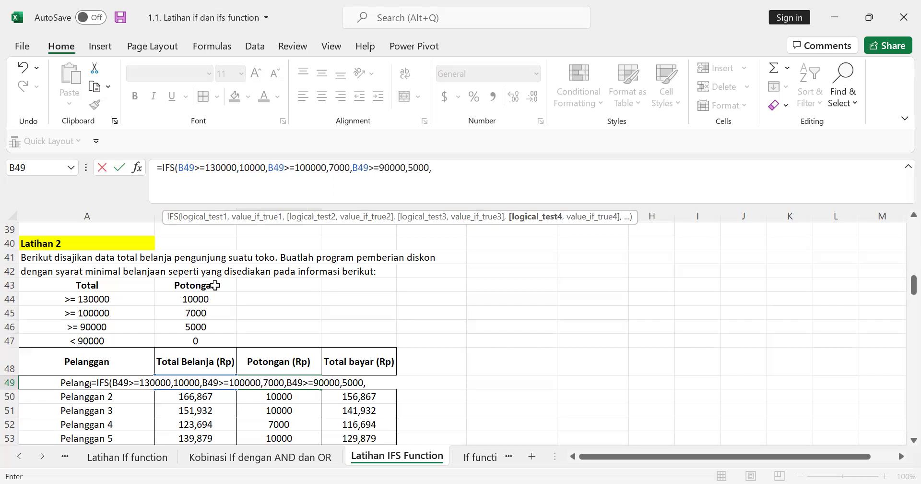
{"action": "type", "text": "TRUE"}
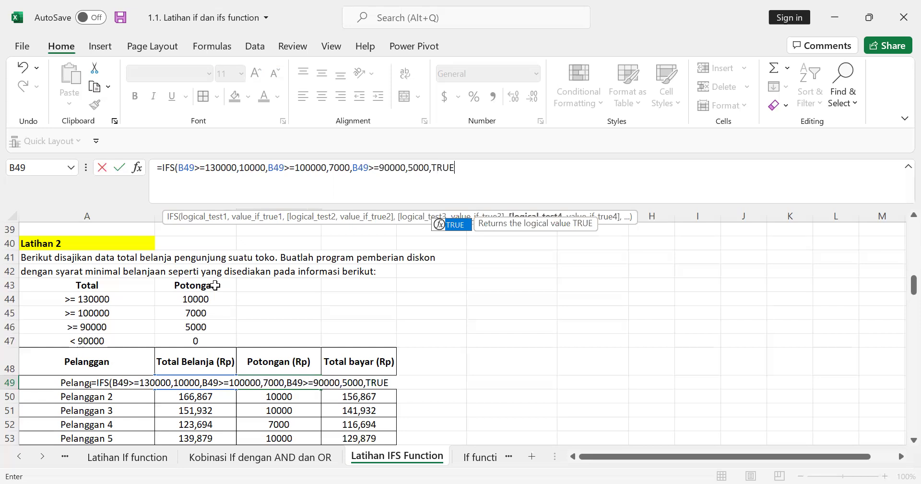
{"action": "type", "text": ",0)"}
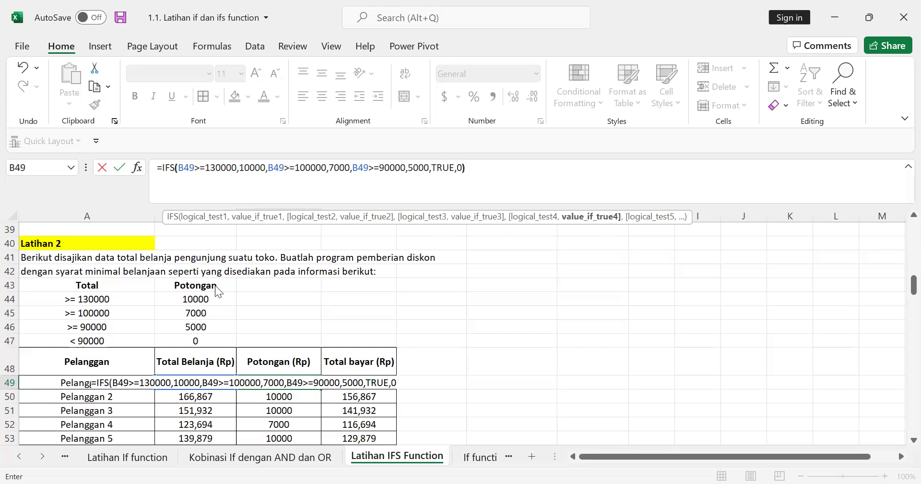
{"action": "key", "text": "Return"}
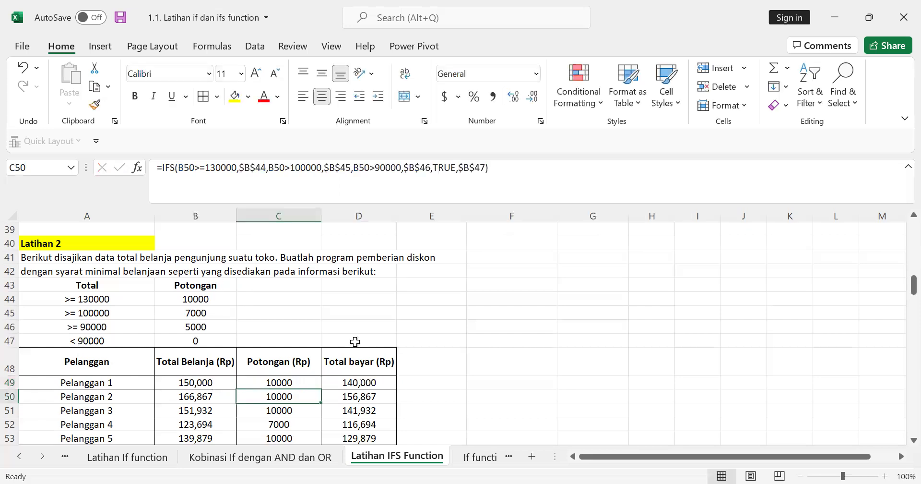
- Fill the new IFS discount formula from C49 down the Potongan column to C57
{"action": "left_click", "coordinate": [287, 381]}
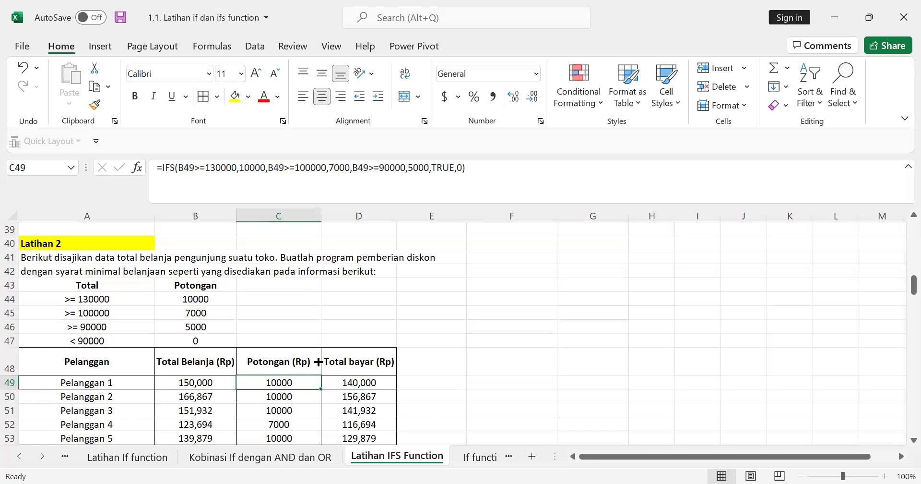
{"action": "scroll", "coordinate": [307, 366], "scroll_direction": "down", "scroll_amount": 1}
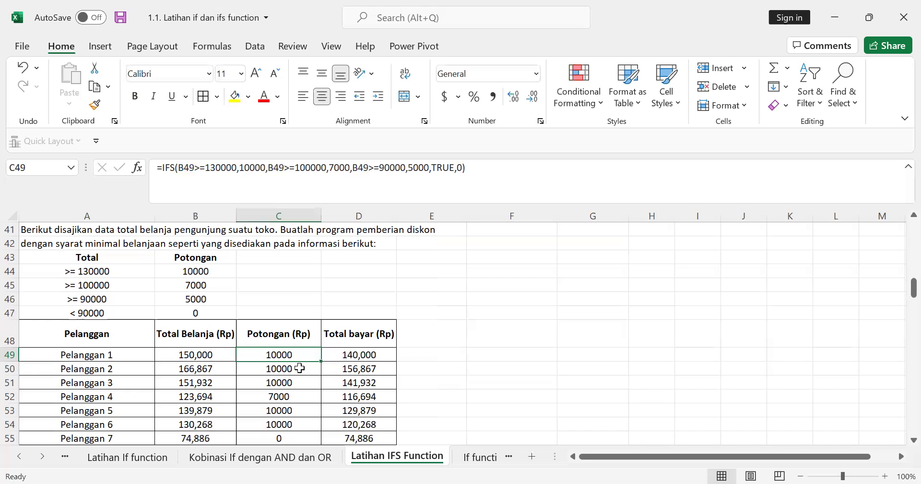
{"action": "left_click", "coordinate": [300, 368]}
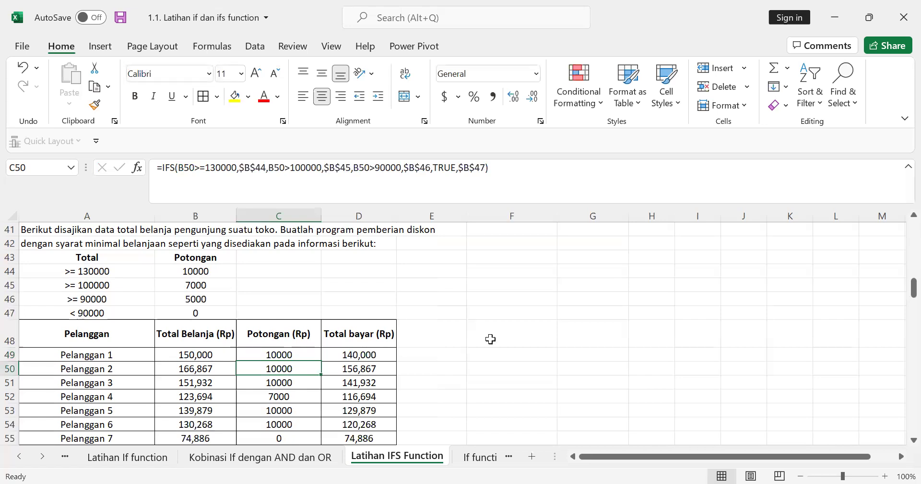
{"action": "key", "text": "ctrl+z"}
{"action": "left_click", "coordinate": [314, 273]}
{"action": "left_click_drag", "start_coordinate": [320, 277], "coordinate": [323, 387]}
{"action": "left_click", "coordinate": [535, 297]}
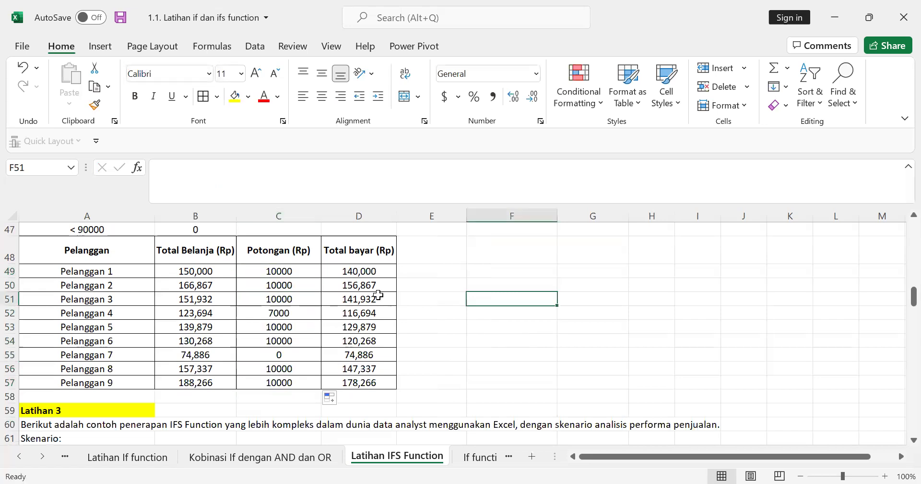
- Check the filled Potongan formulas and discounts of Pelanggan 2, 4 and 7 against the threshold table
{"action": "left_click", "coordinate": [289, 288]}
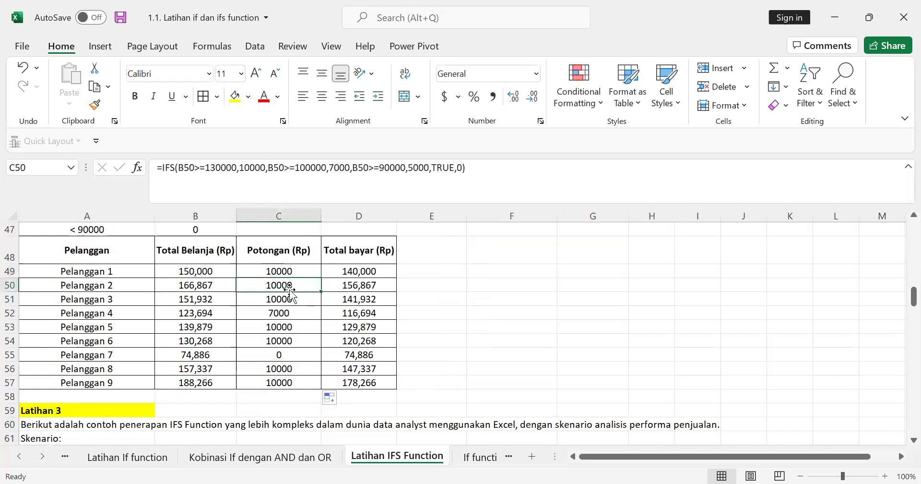
{"action": "scroll", "coordinate": [297, 339], "scroll_direction": "up", "scroll_amount": 2}
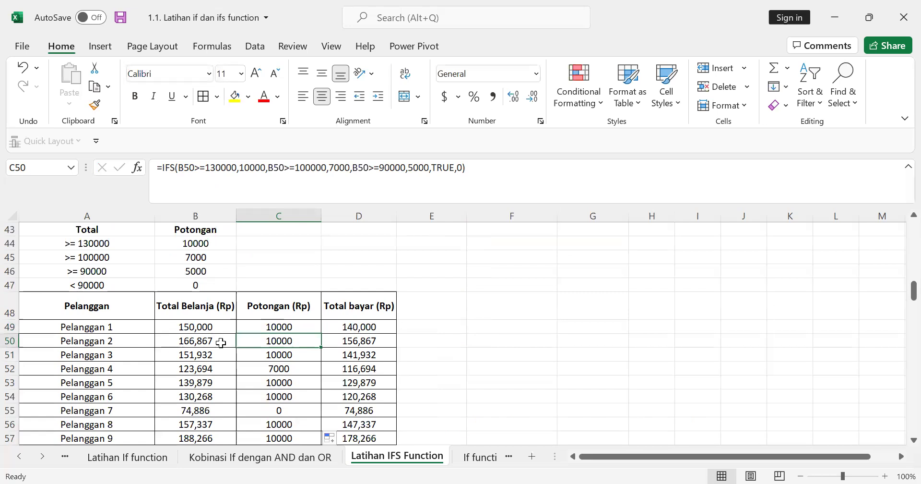
{"action": "scroll", "coordinate": [222, 354], "scroll_direction": "up", "scroll_amount": 1}
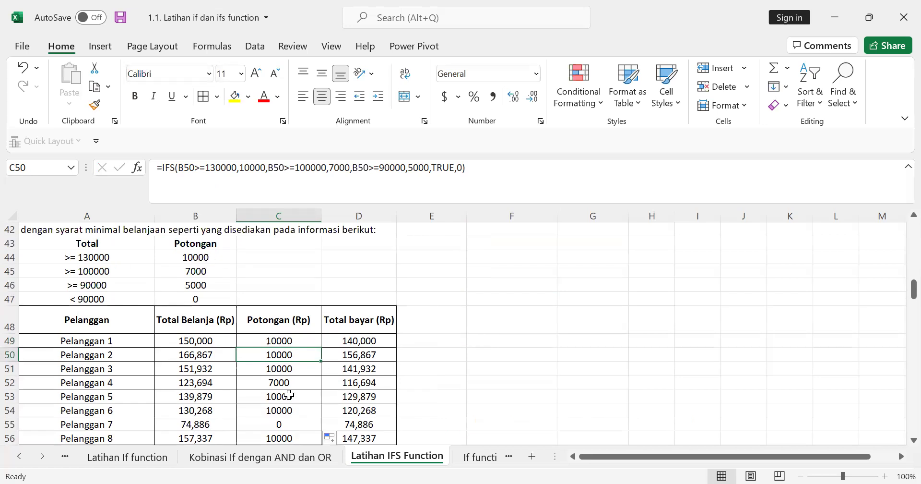
{"action": "scroll", "coordinate": [279, 393], "scroll_direction": "down", "scroll_amount": 2}
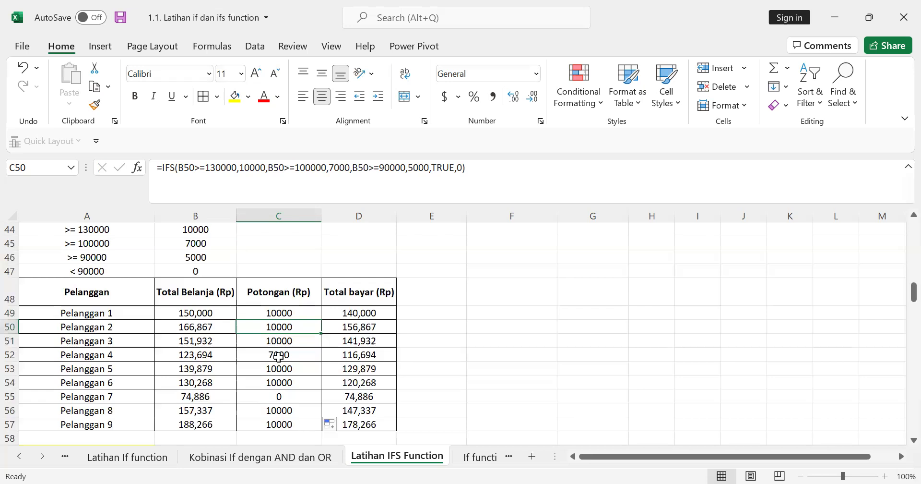
{"action": "left_click", "coordinate": [190, 357]}
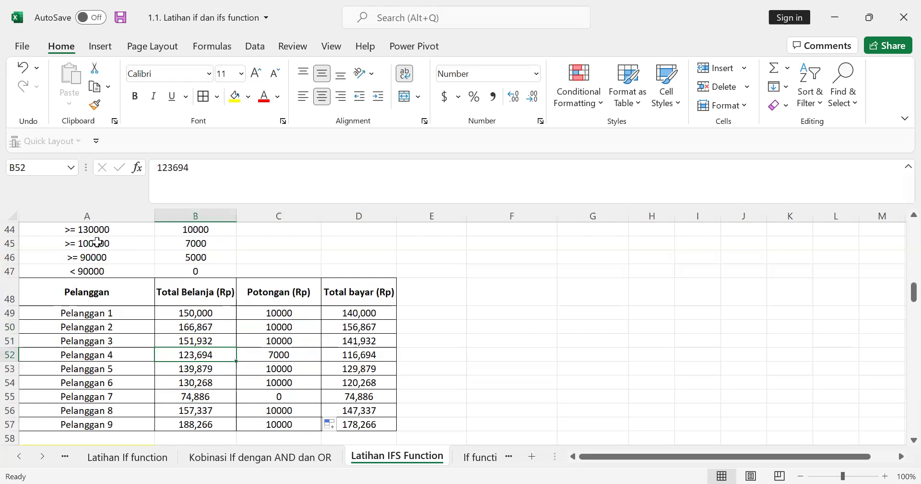
{"action": "left_click", "coordinate": [284, 397]}
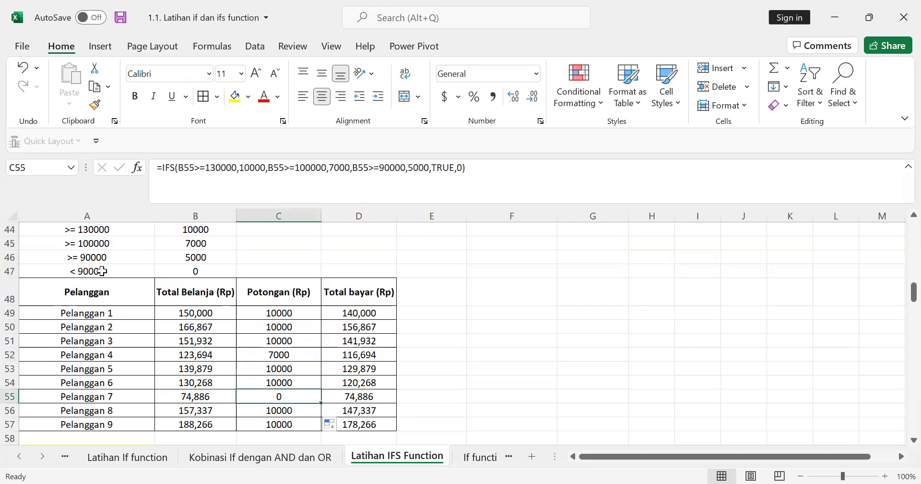
{"action": "left_click", "coordinate": [206, 398]}
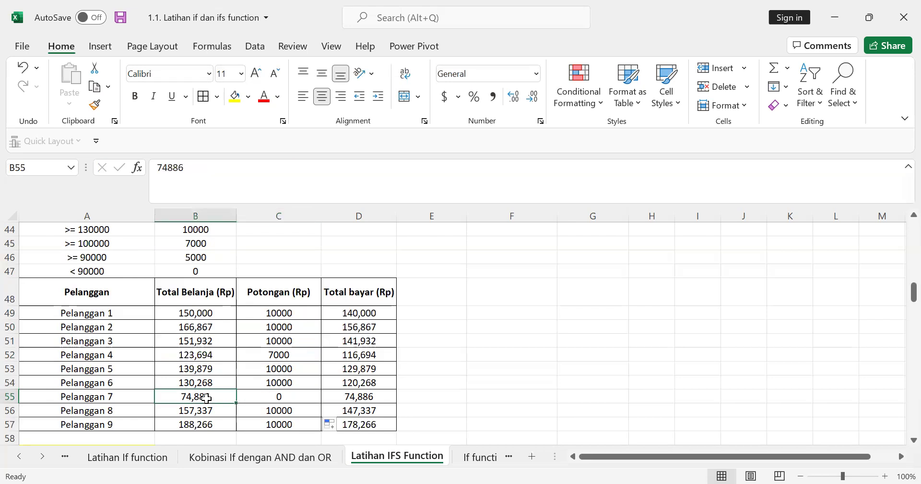
{"action": "left_click", "coordinate": [486, 342]}
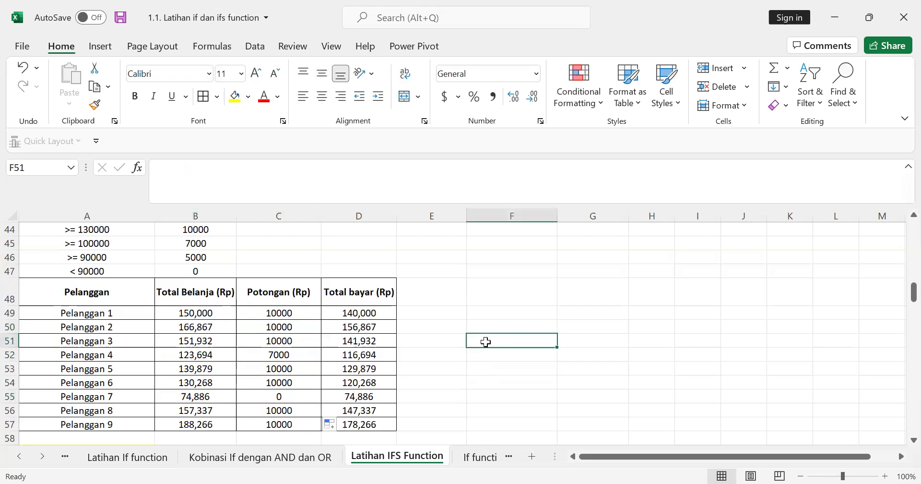
- Review the Latihan 3 sales performance scenario, its Performance Status rules and the salesperson table
{"action": "scroll", "coordinate": [486, 342], "scroll_direction": "down", "scroll_amount": 2}
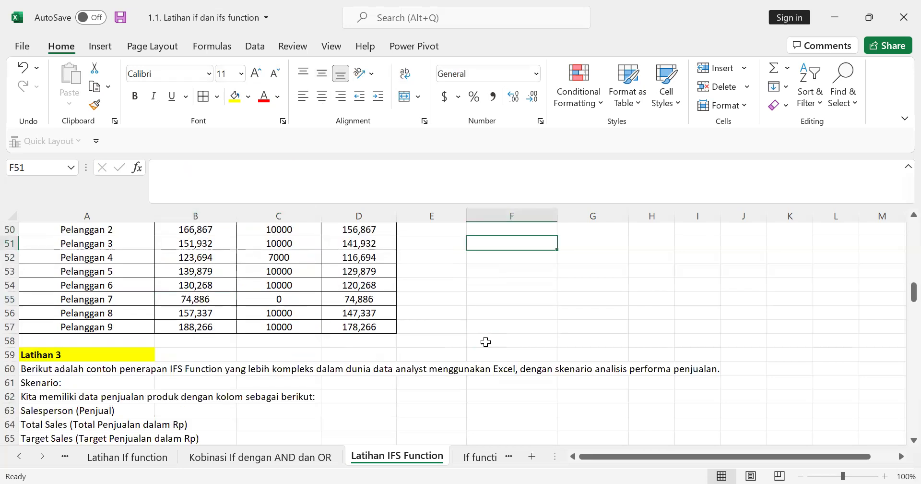
{"action": "scroll", "coordinate": [486, 342], "scroll_direction": "down", "scroll_amount": 1}
{"action": "scroll", "coordinate": [473, 262], "scroll_direction": "up", "scroll_amount": 2}
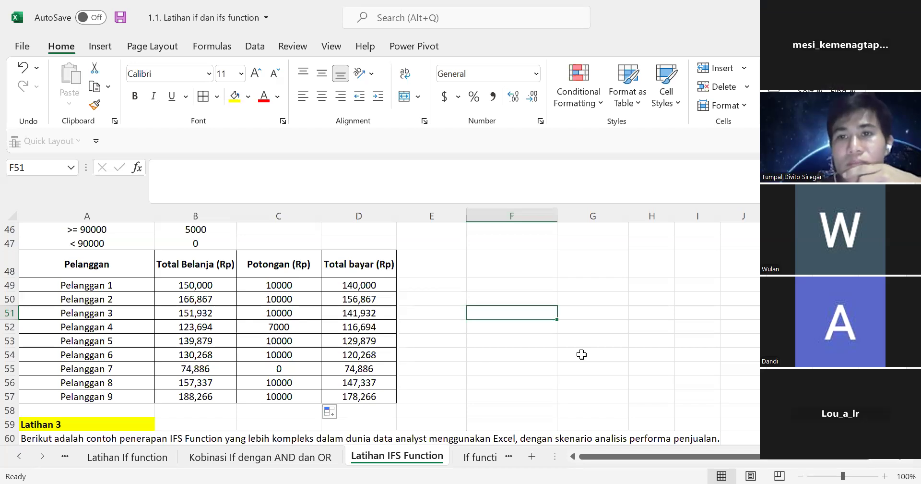
{"action": "left_click", "coordinate": [670, 350]}
{"action": "scroll", "coordinate": [671, 349], "scroll_direction": "down", "scroll_amount": 5}
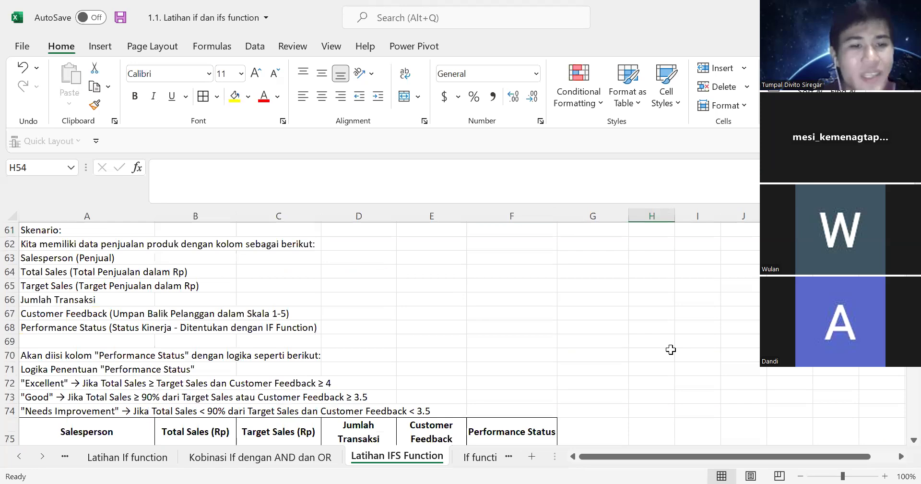
{"action": "scroll", "coordinate": [671, 350], "scroll_direction": "down", "scroll_amount": 2}
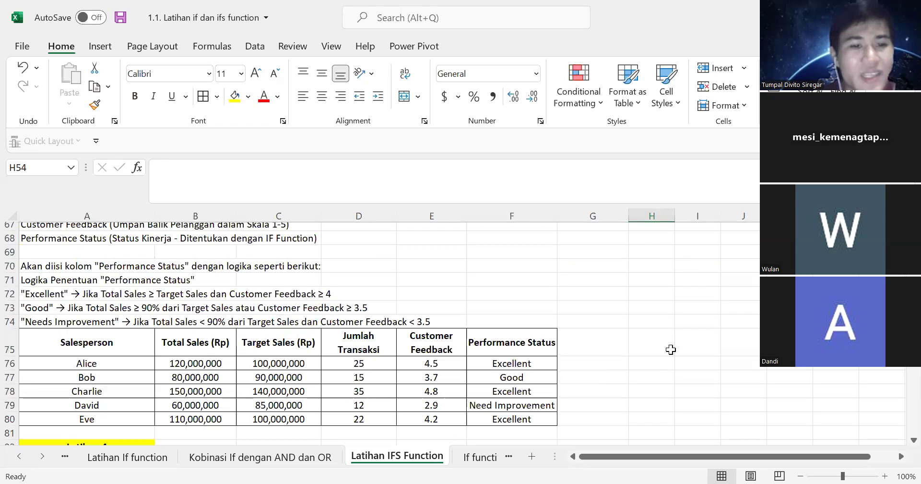
{"action": "scroll", "coordinate": [671, 349], "scroll_direction": "up", "scroll_amount": 1}
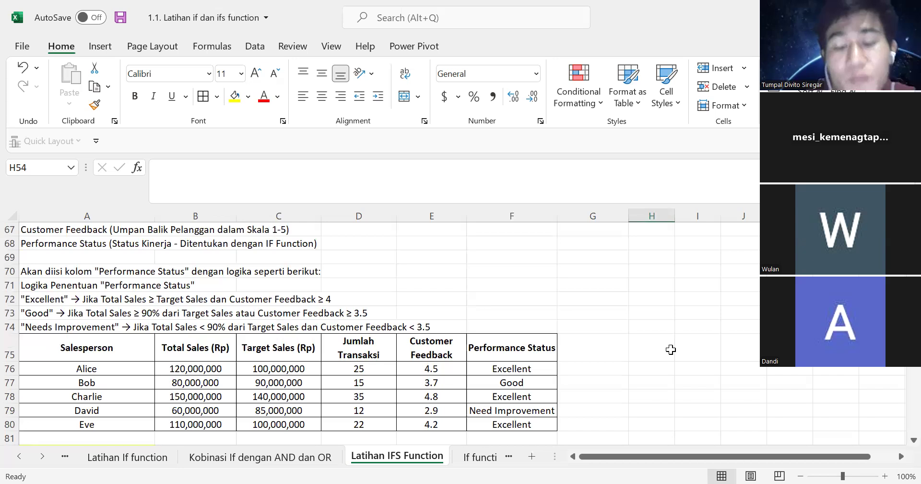
{"action": "left_click", "coordinate": [513, 368]}
{"action": "type", "text": "="}
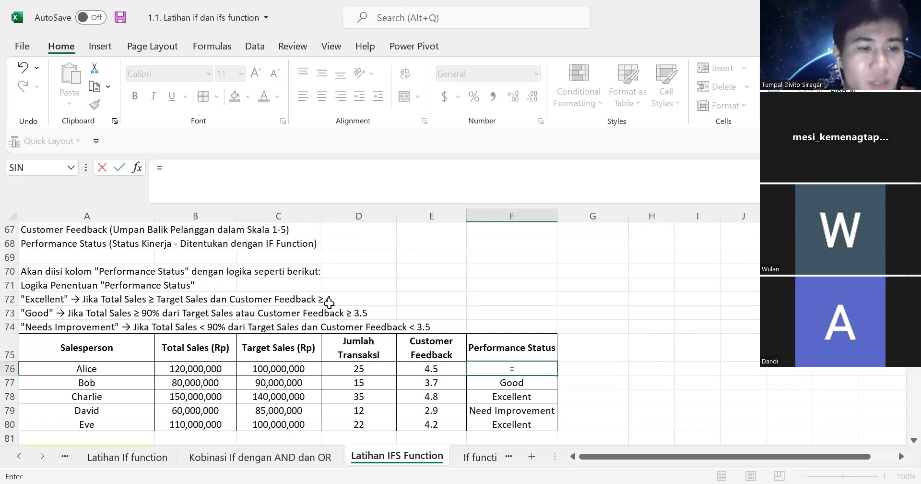
{"action": "type", "text": "IFS("}
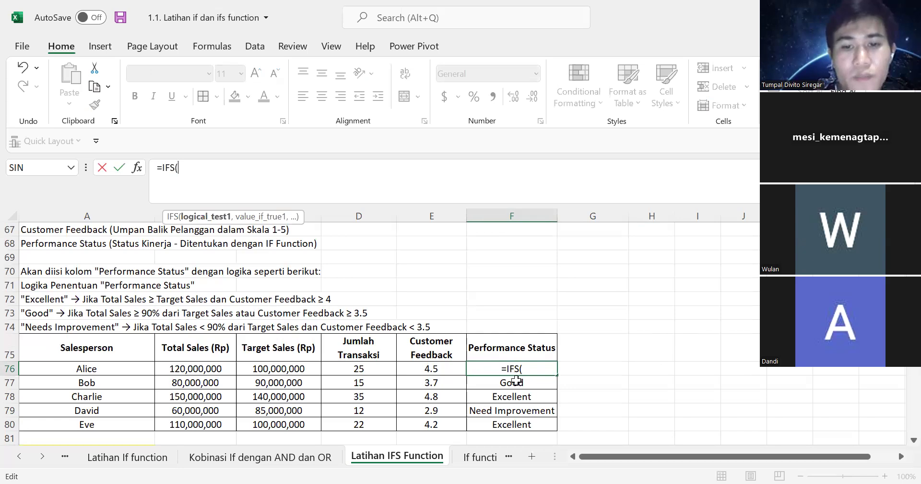
{"action": "key", "text": "Escape"}
{"action": "left_click", "coordinate": [517, 381]}
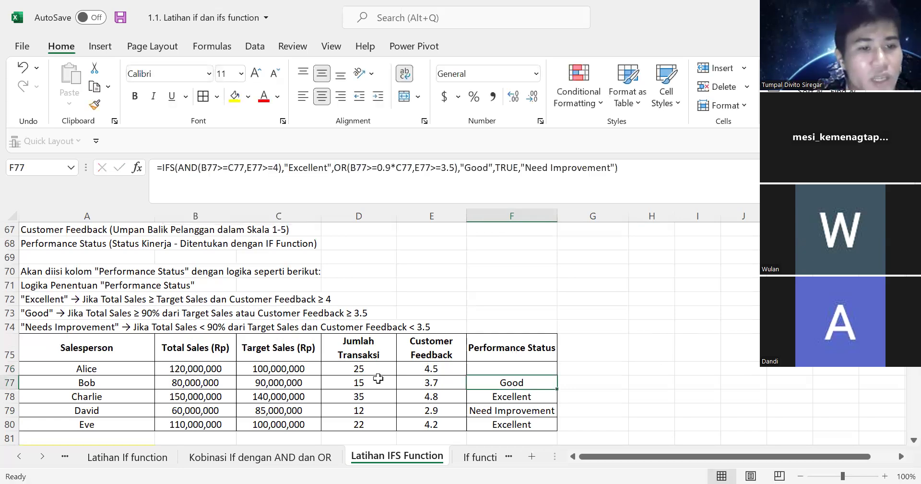
- Start an IFS formula in F76 with an AND condition testing that Total Sales B76 is at least Target Sales C76
{"action": "left_click", "coordinate": [511, 371]}
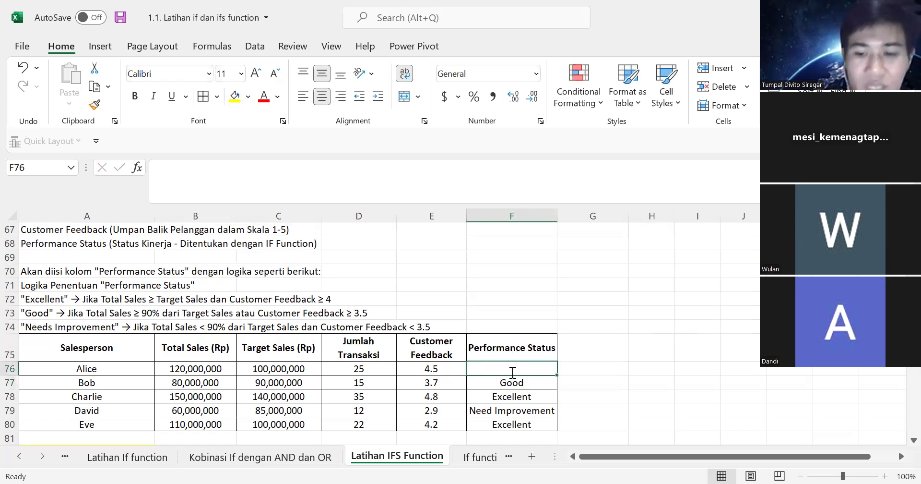
{"action": "type", "text": "="}
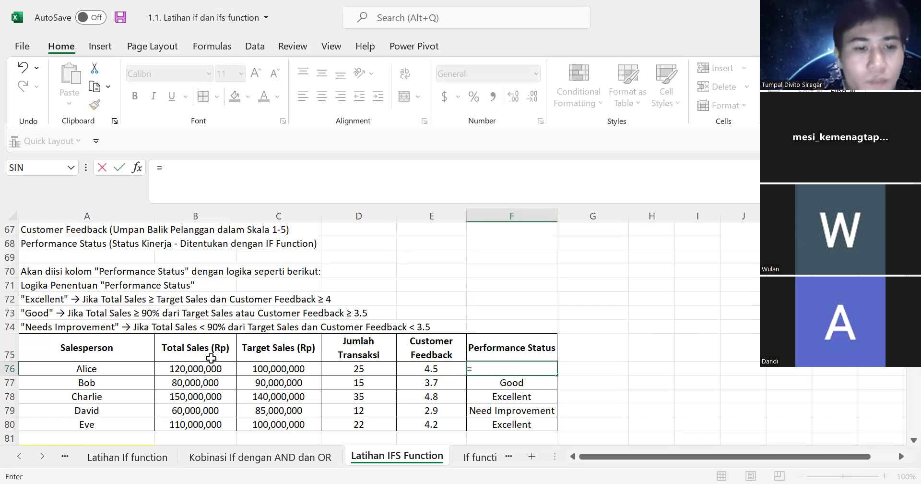
{"action": "type", "text": "IFS("}
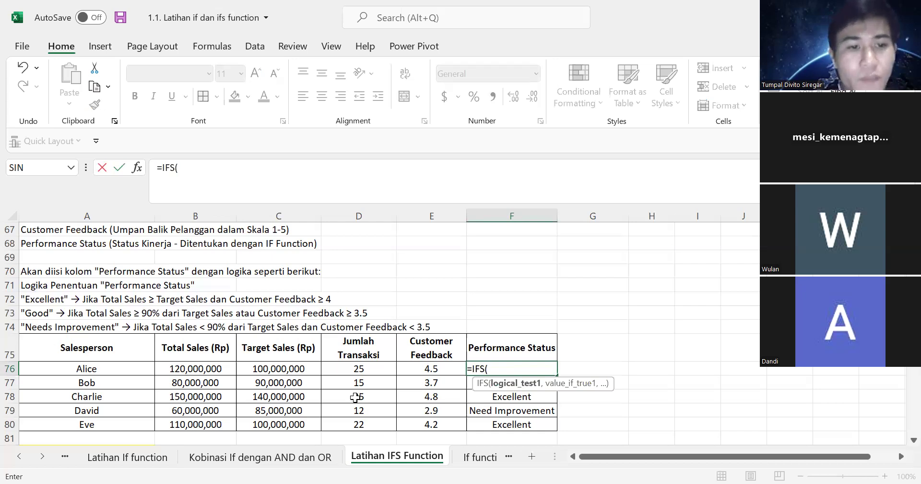
{"action": "type", "text": "AND("}
{"action": "left_click", "coordinate": [216, 368]}
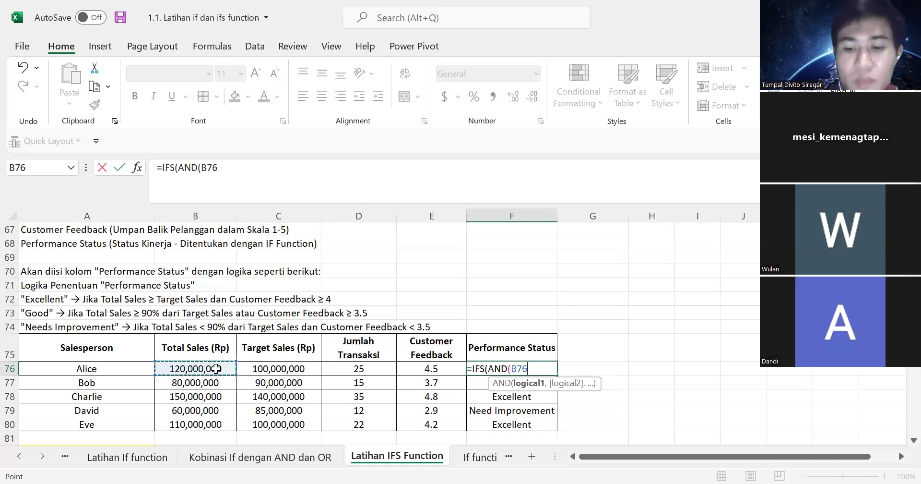
{"action": "type", "text": ">="}
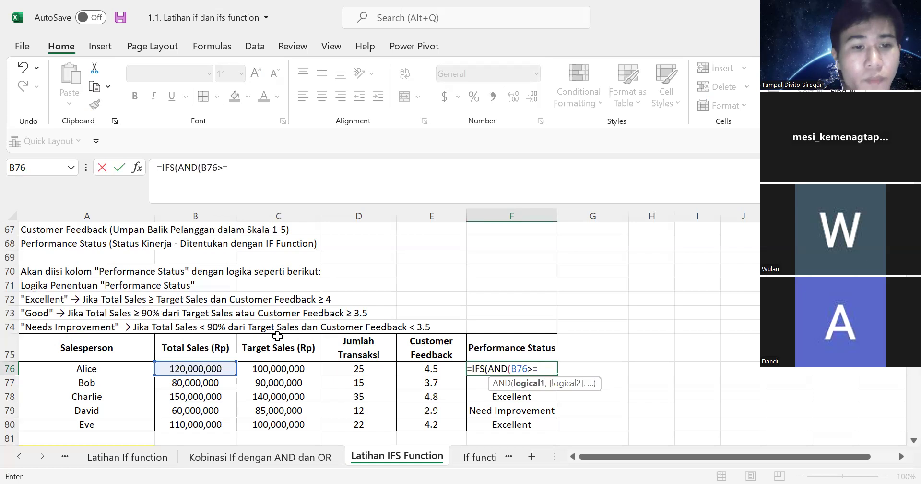
{"action": "left_click", "coordinate": [285, 368]}
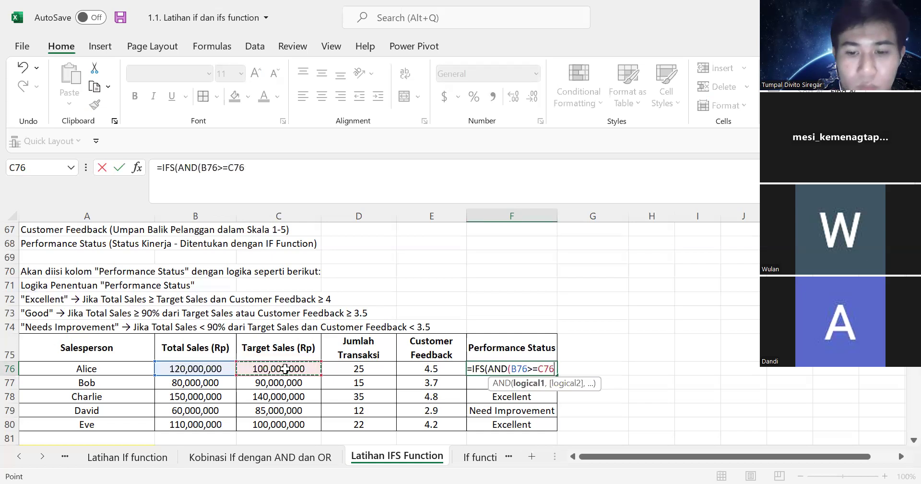
{"action": "type", "text": ")"}
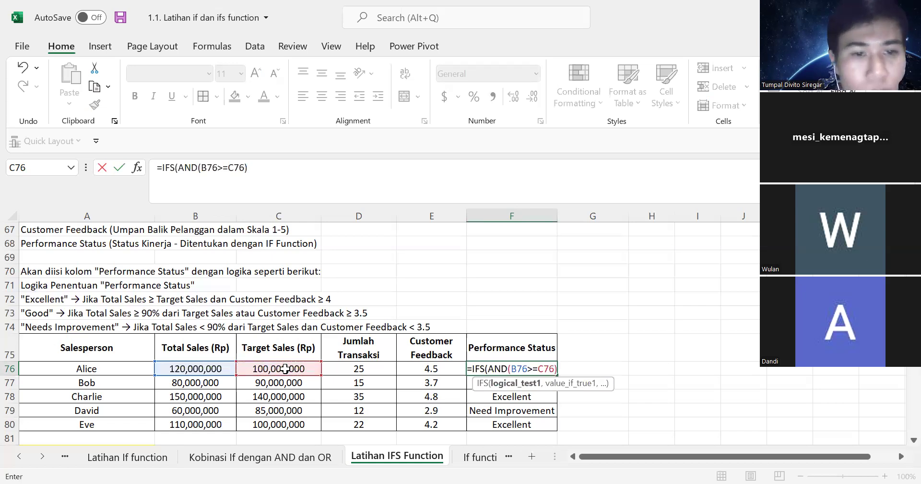
{"action": "key", "text": "BackSpace"}
- Add E76>=4 as the second AND condition in the F76 formula and return "Excellent" for that test
{"action": "type", "text": ","}
{"action": "left_click", "coordinate": [441, 369]}
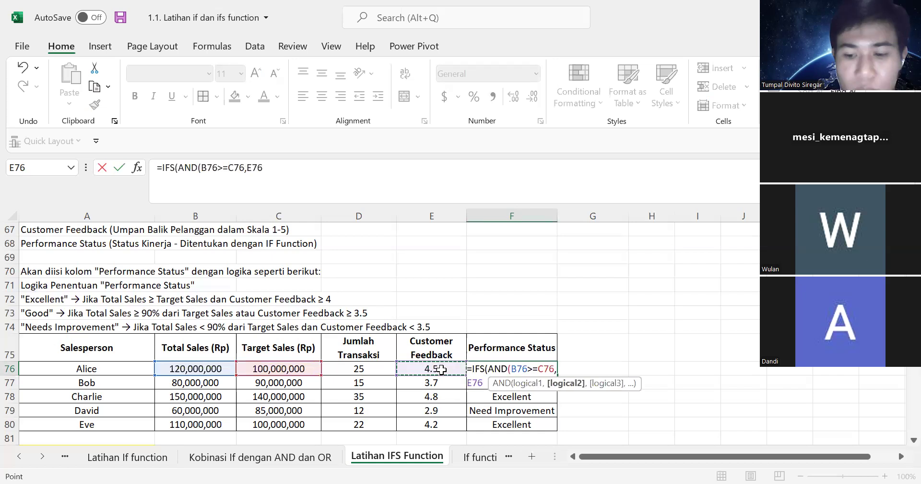
{"action": "type", "text": ">=4"}
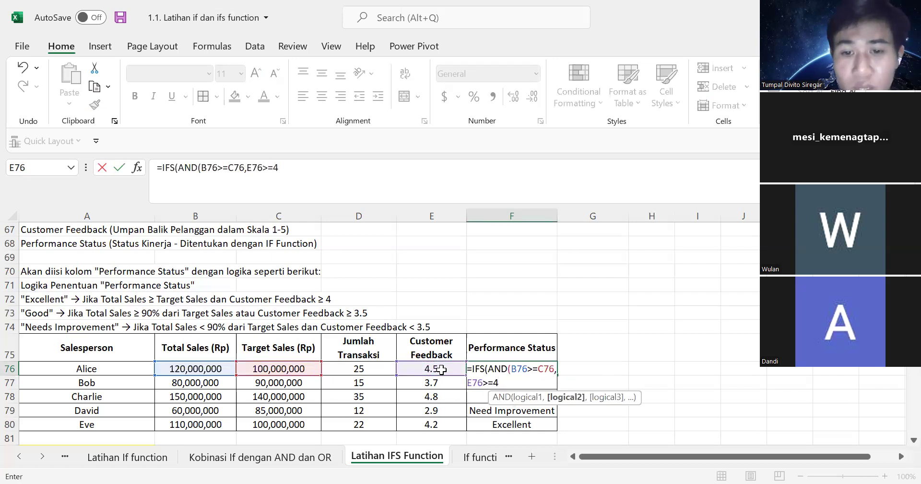
{"action": "type", "text": "),\""}
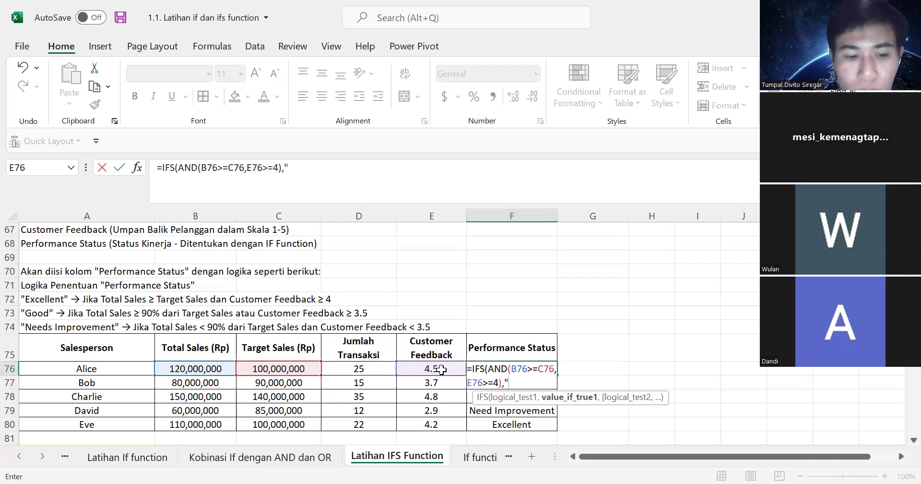
{"action": "type", "text": "Exc"}
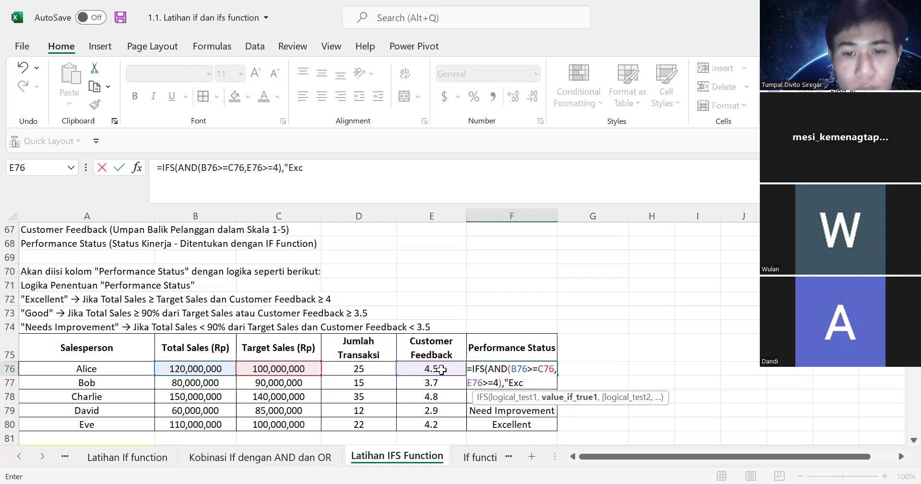
{"action": "type", "text": "ellent"}
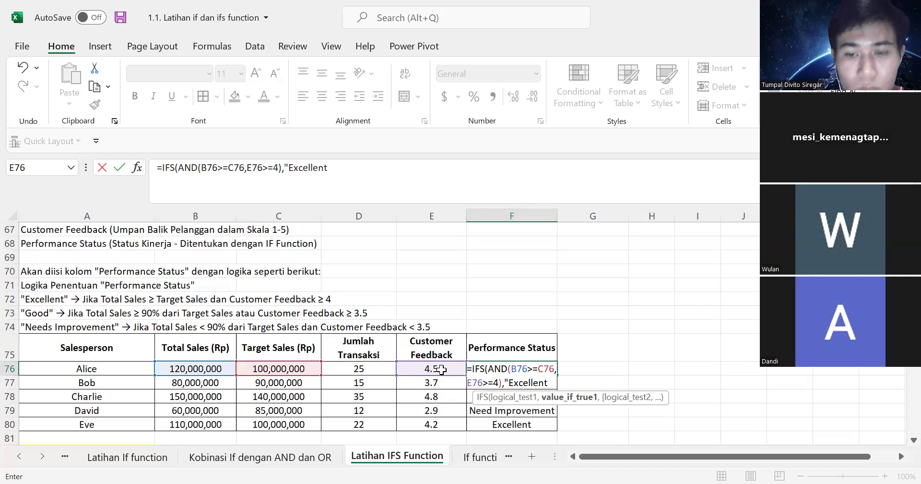
{"action": "type", "text": "\""}
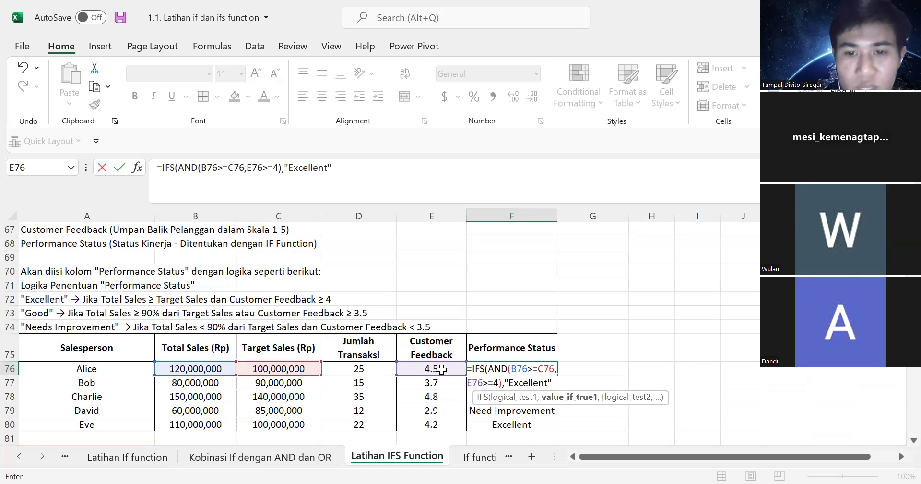
{"action": "type", "text": ","}
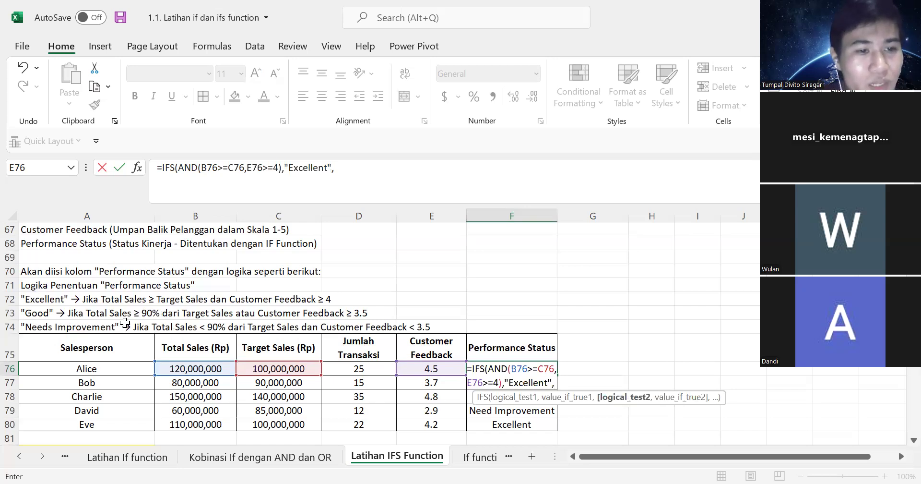
{"action": "left_click", "coordinate": [193, 370]}
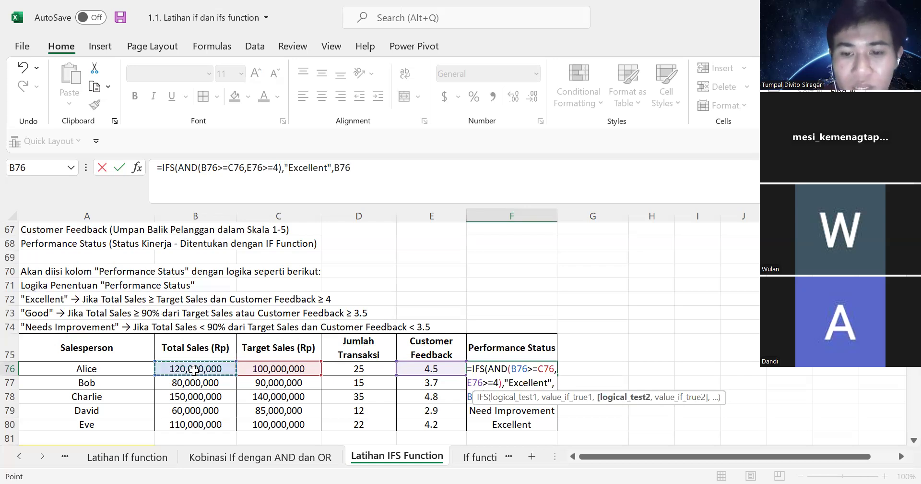
{"action": "type", "text": ">="}
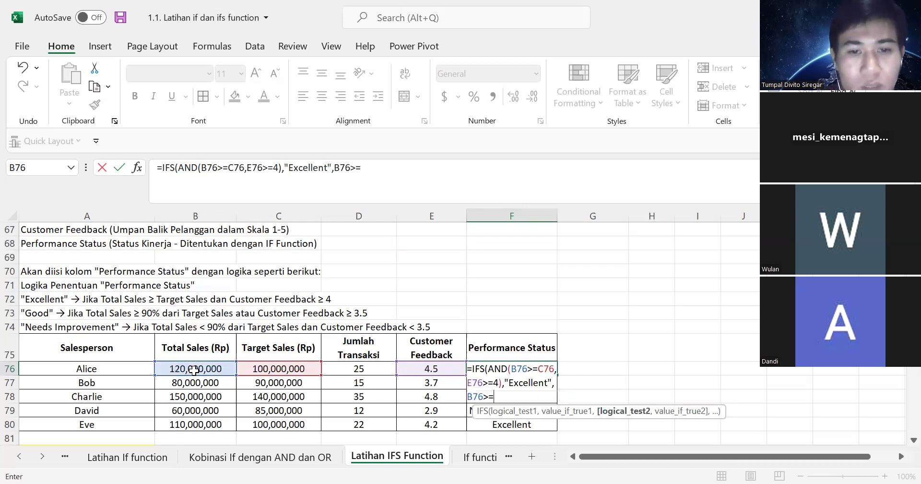
{"action": "key", "text": "BackSpace"}
{"action": "key", "text": "BackSpace"}
{"action": "key", "text": "BackSpace"}
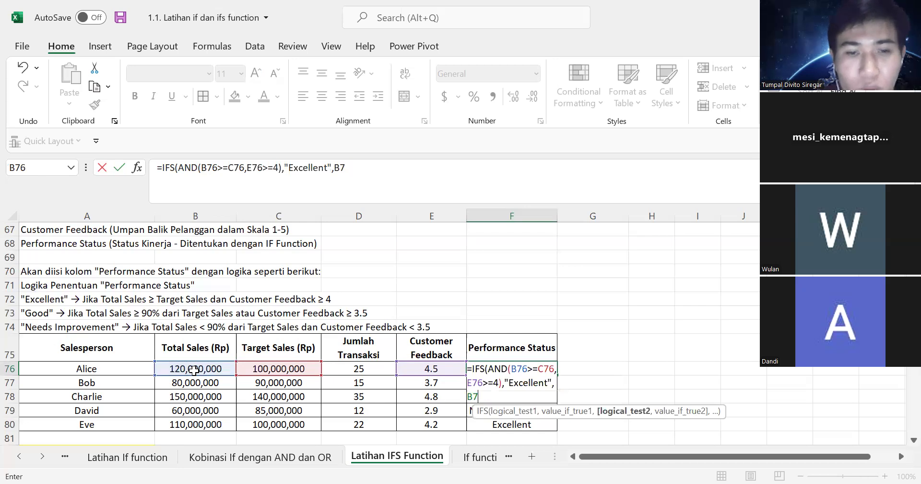
{"action": "key", "text": "BackSpace"}
{"action": "key", "text": "BackSpace"}
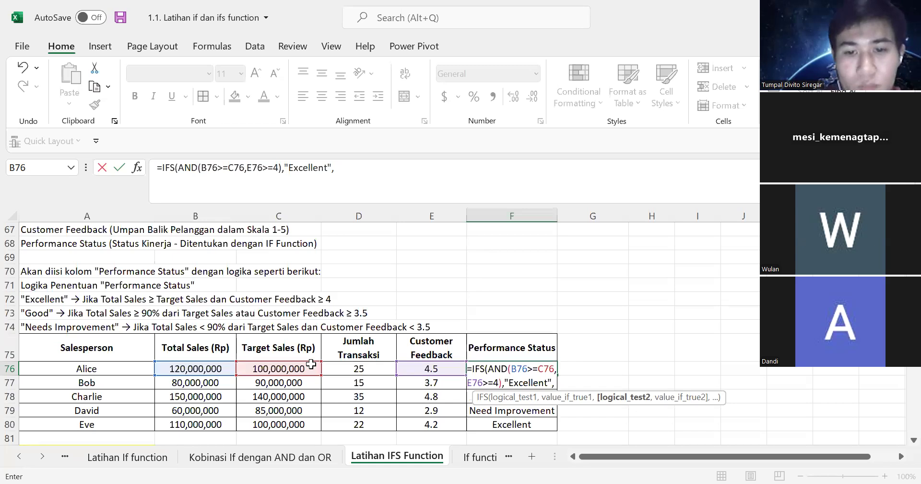
- Begin the formula's second test with an OR condition that B76 is at least 90% of C76
{"action": "type", "text": "or"}
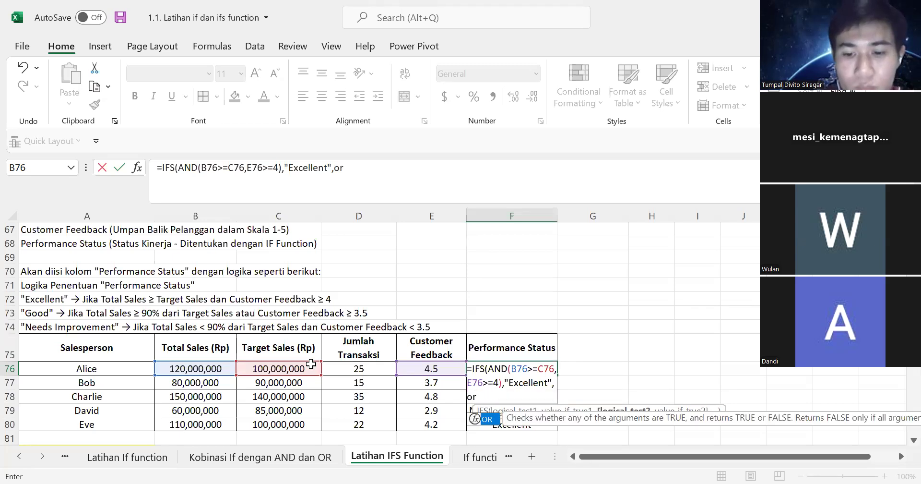
{"action": "type", "text": "("}
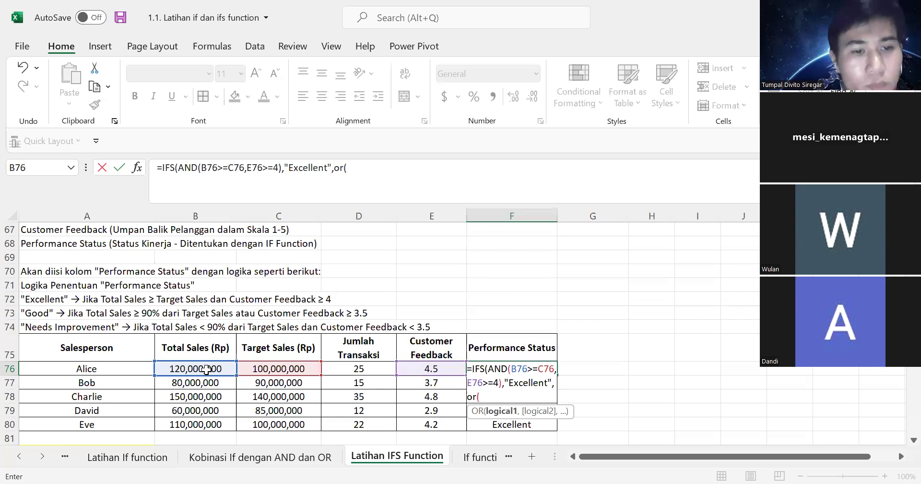
{"action": "left_click", "coordinate": [207, 368]}
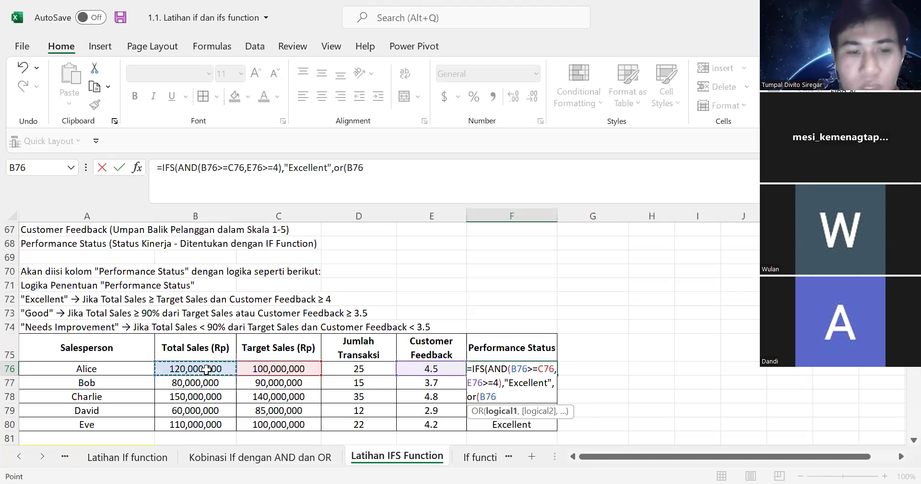
{"action": "type", "text": ">=90"}
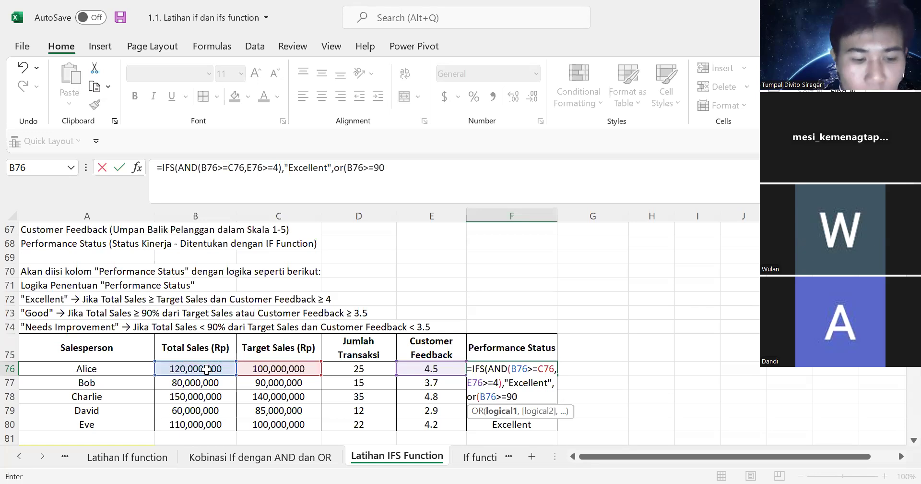
{"action": "type", "text": "%"}
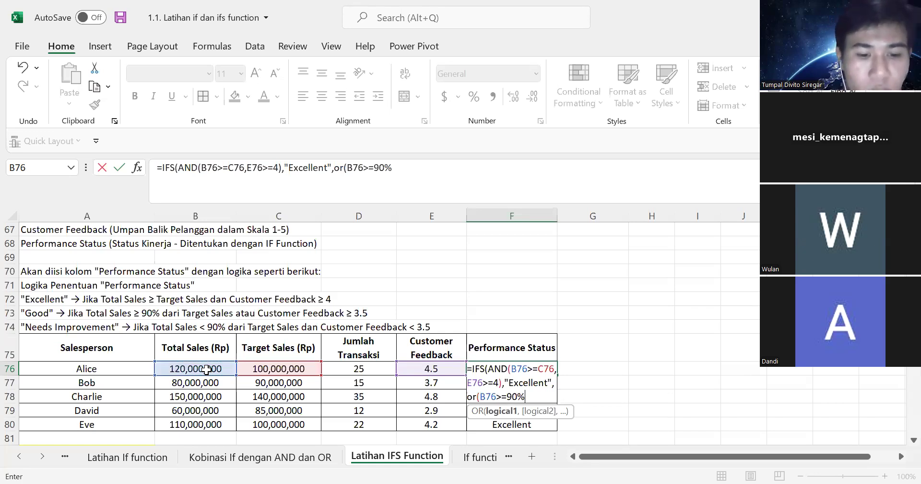
{"action": "type", "text": "*"}
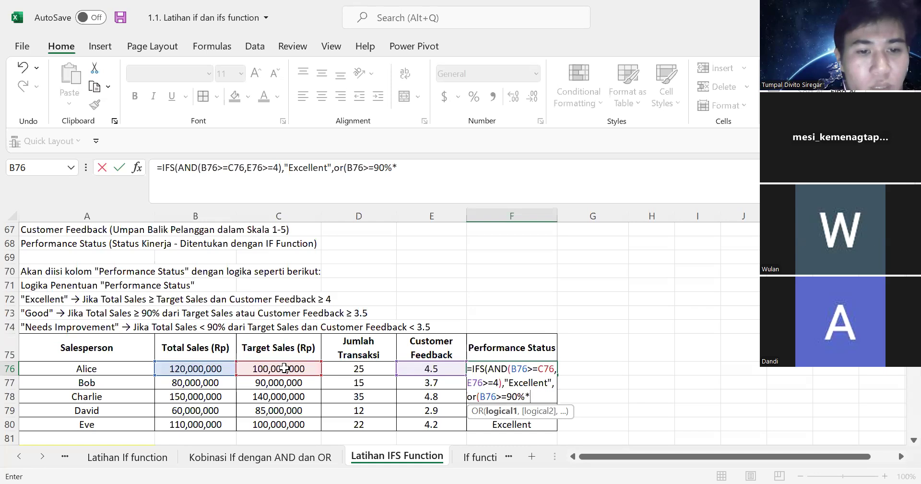
{"action": "left_click", "coordinate": [285, 368]}
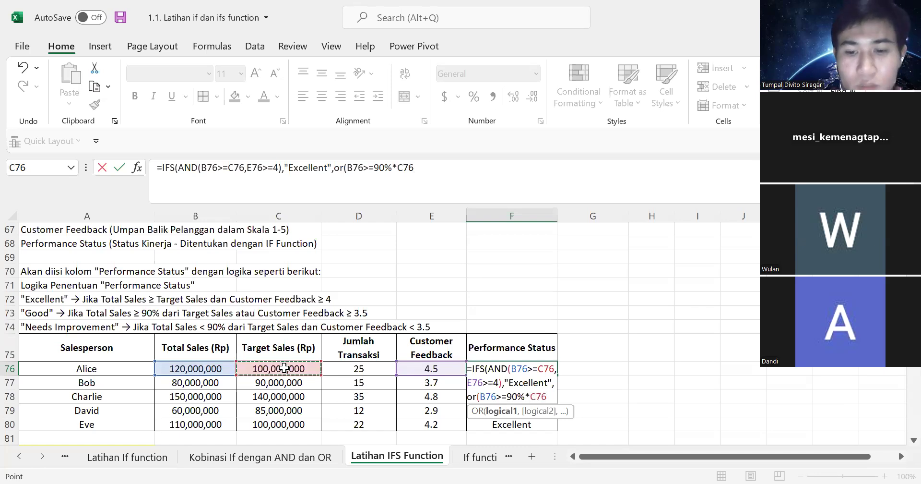
- Complete the OR test with E76>=3.5 and return "Good" for it
{"action": "type", "text": ","}
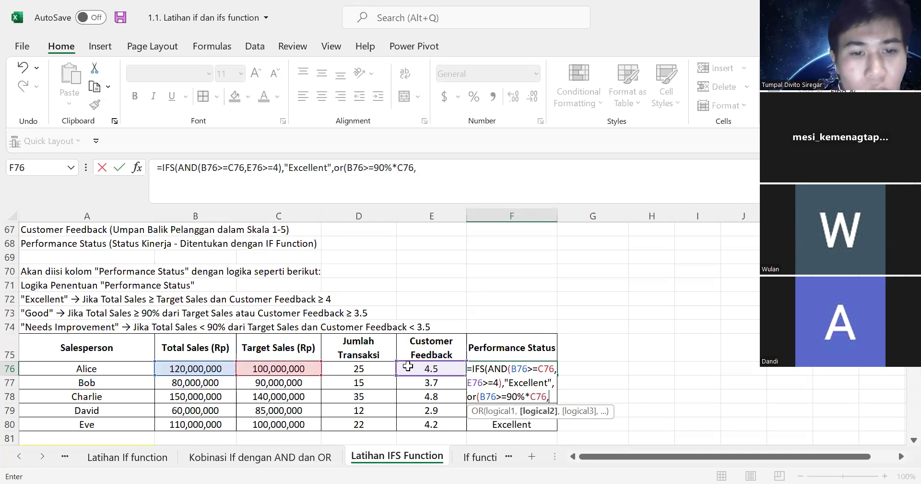
{"action": "left_click", "coordinate": [424, 371]}
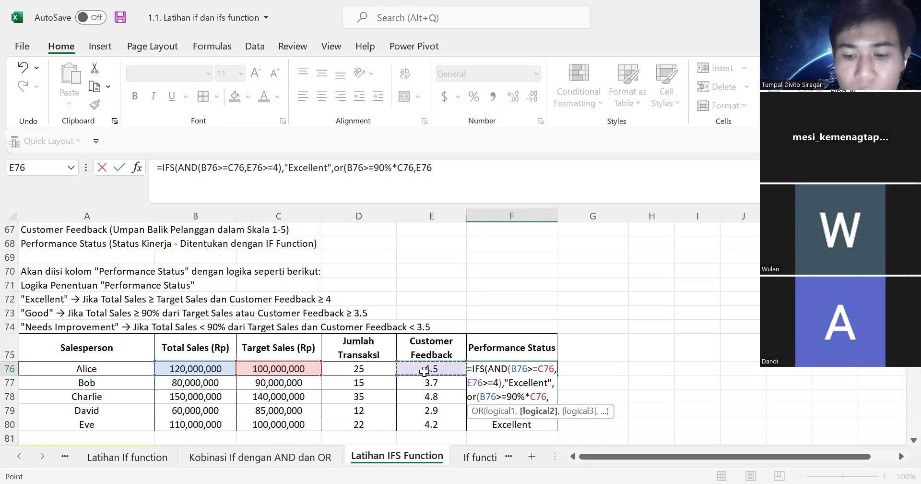
{"action": "type", "text": ">="}
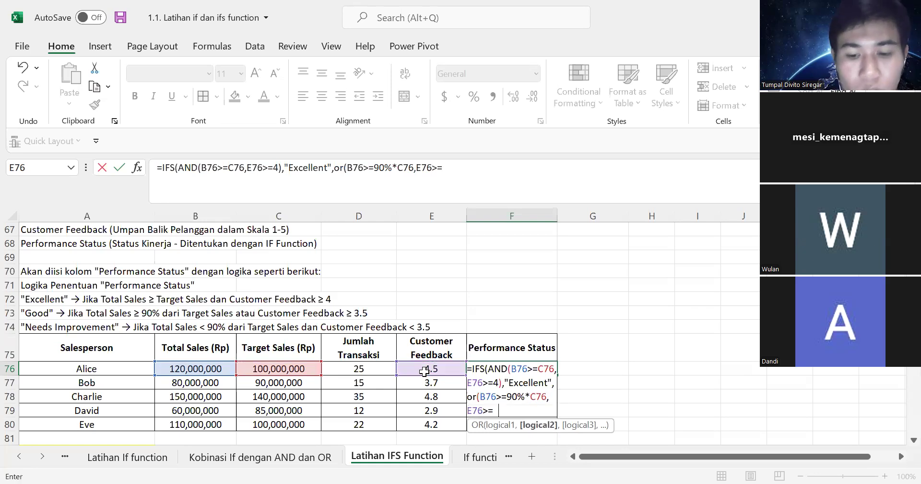
{"action": "type", "text": "3.5"}
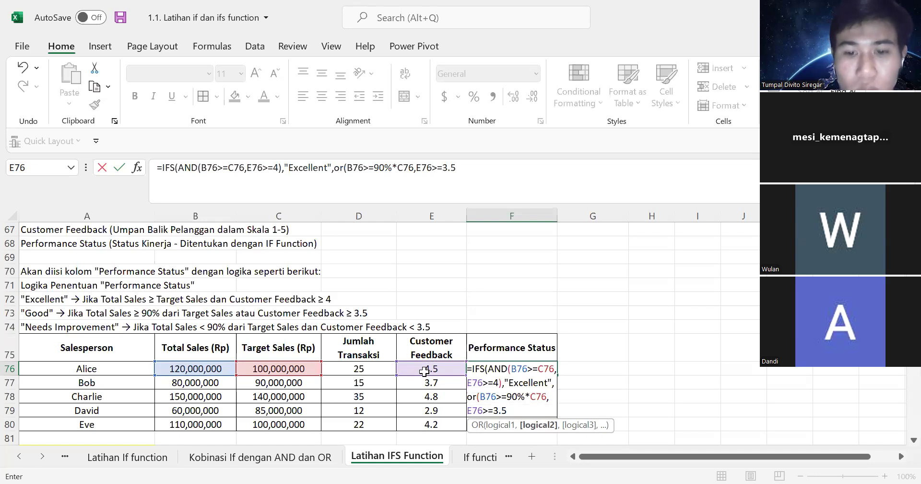
{"action": "type", "text": "),"}
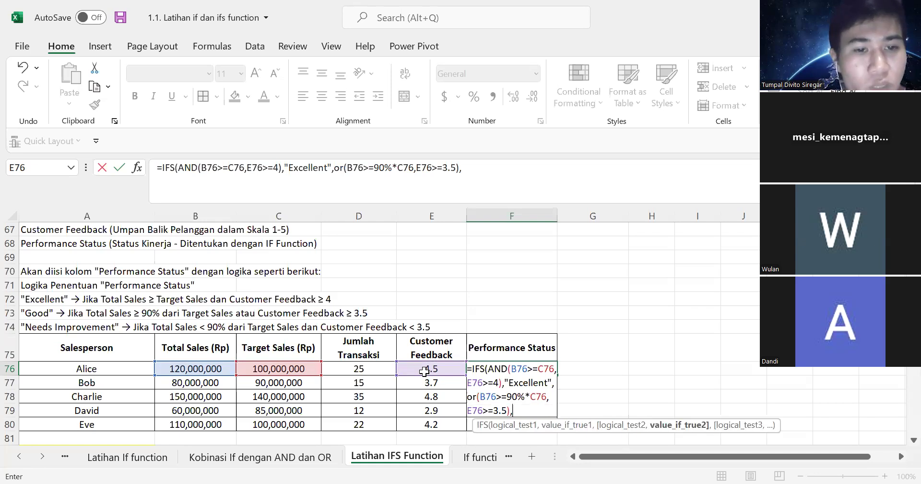
{"action": "type", "text": "\""}
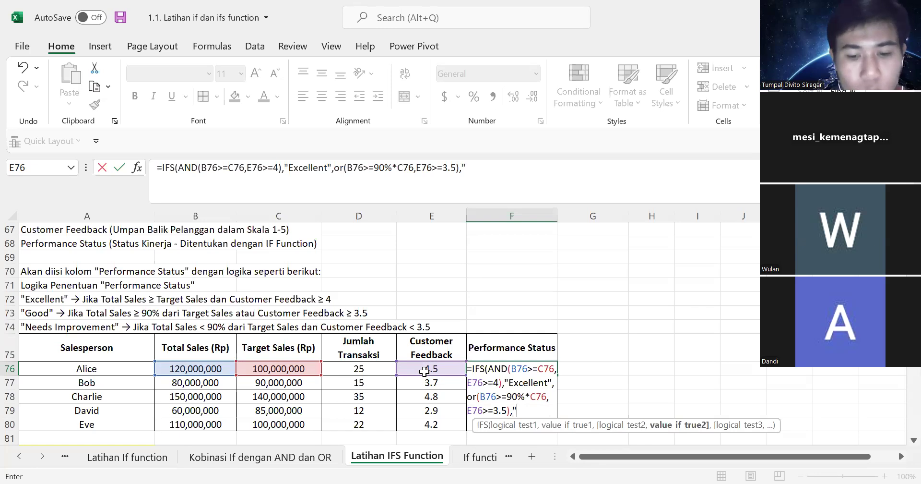
{"action": "type", "text": "Good\""}
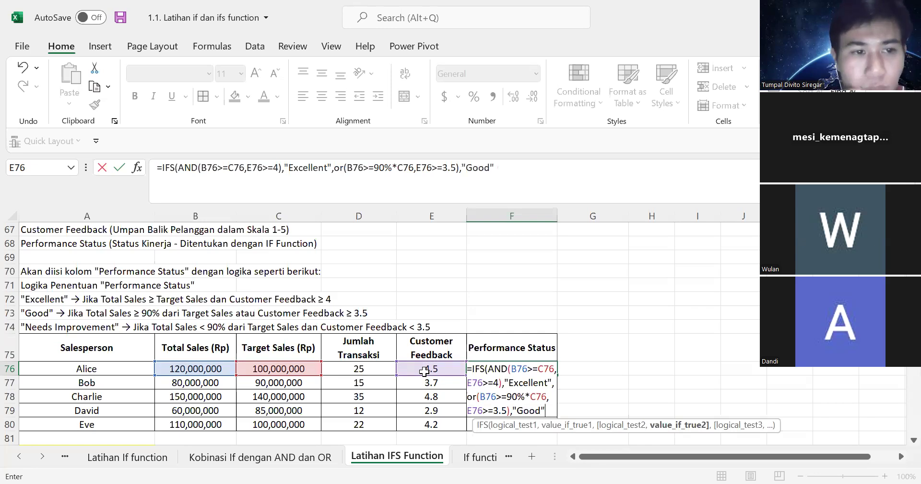
- Finish the F76 IFS formula with TRUE as the third test, returning "Needs Improvement", and enter it
{"action": "type", "text": ","}
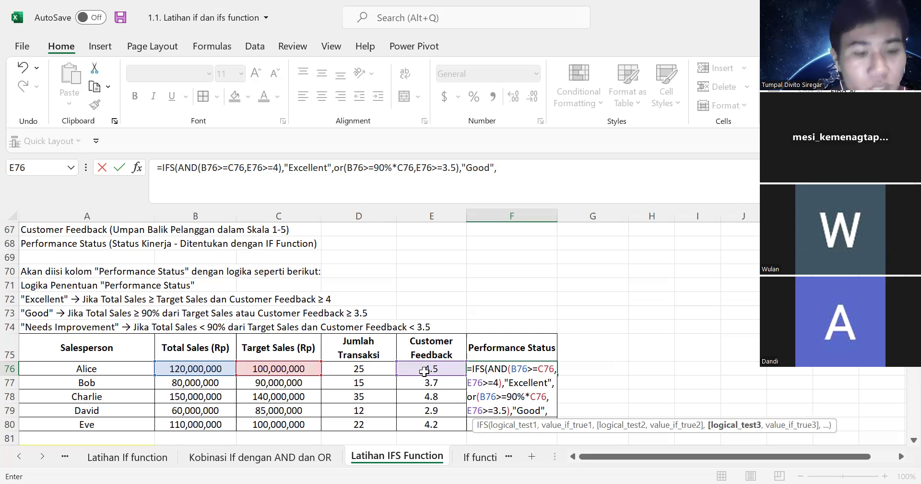
{"action": "type", "text": "TRUE,\"n"}
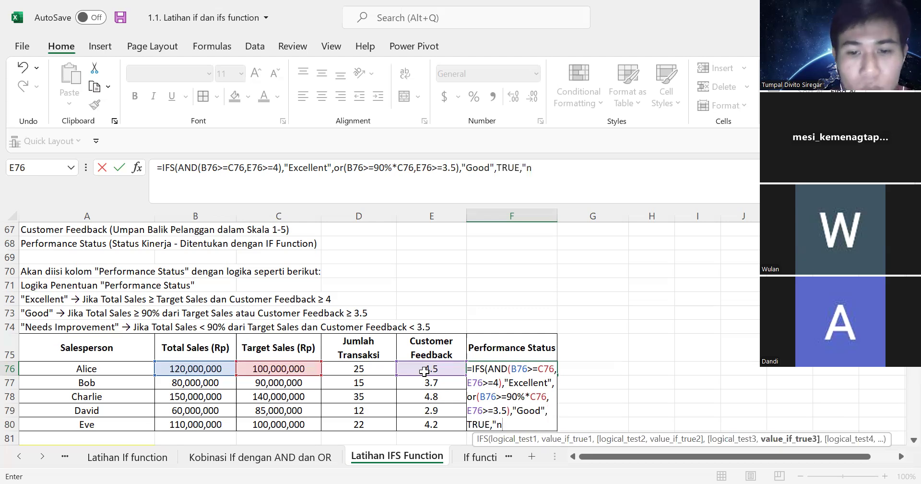
{"action": "key", "text": "BackSpace"}
{"action": "type", "text": "N"}
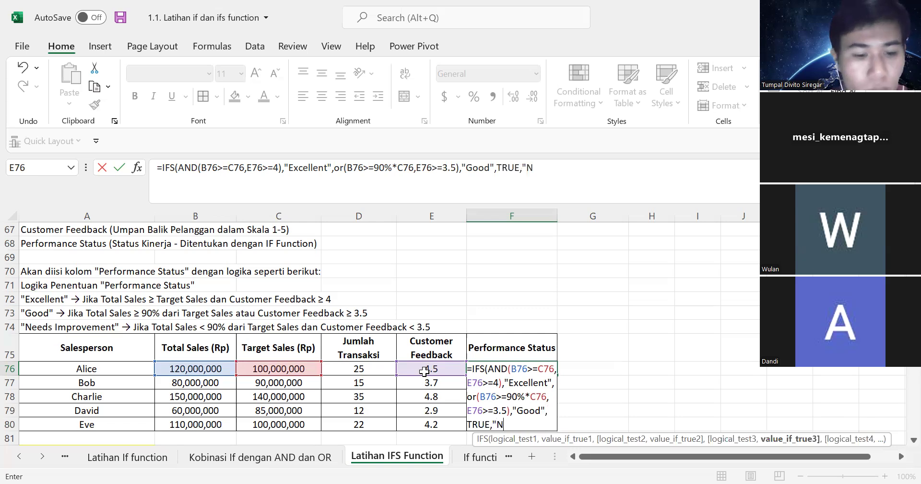
{"action": "type", "text": "eed"}
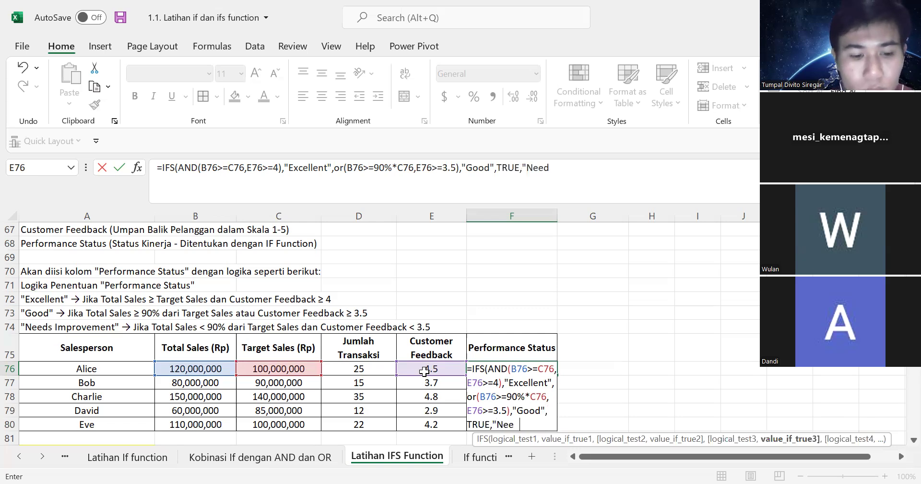
{"action": "type", "text": "s"}
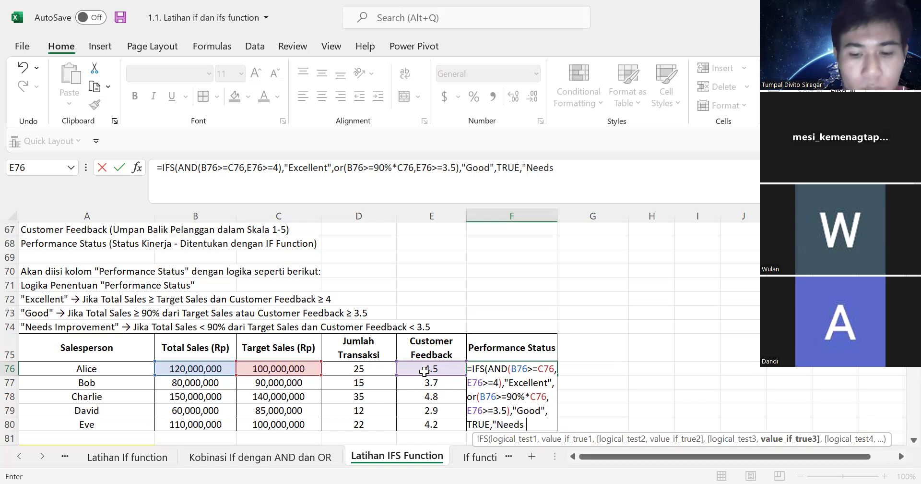
{"action": "type", "text": " Impro"}
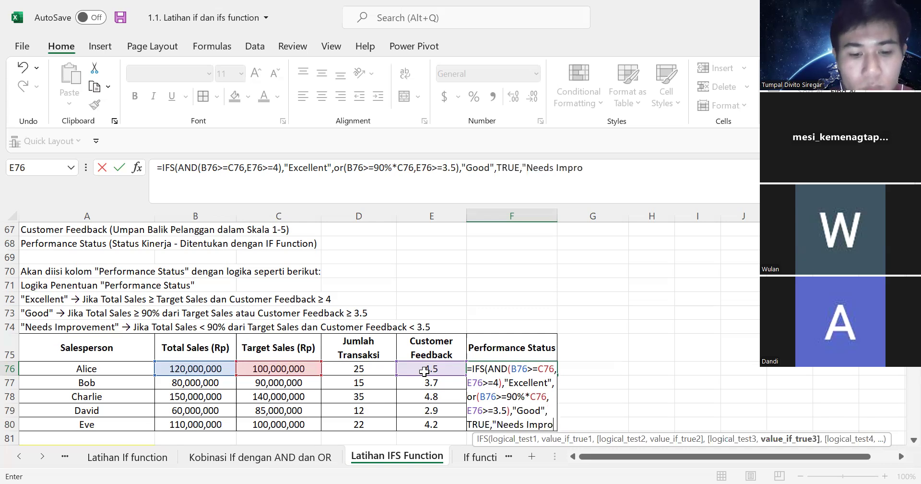
{"action": "type", "text": "vement"}
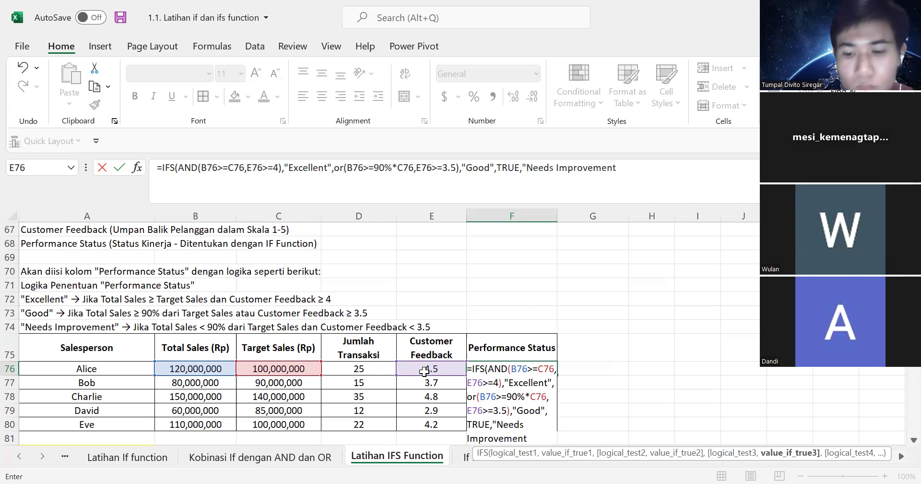
{"action": "type", "text": "\""}
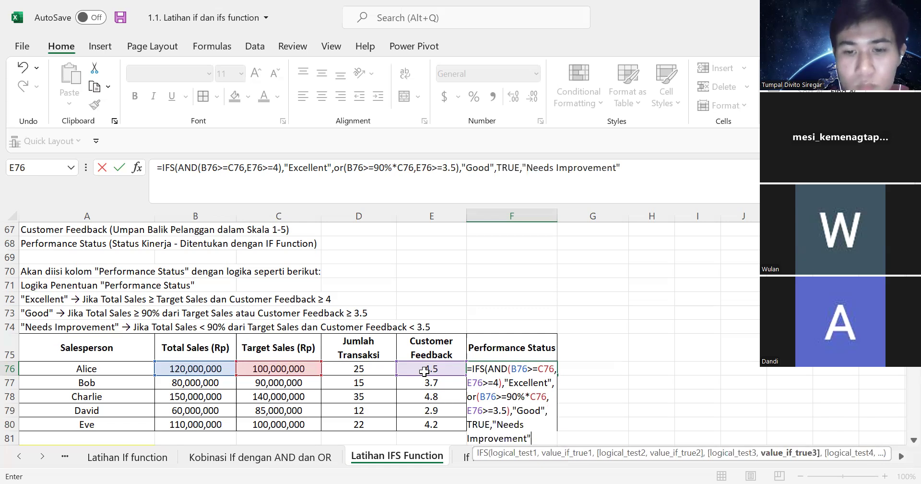
{"action": "type", "text": "))"}
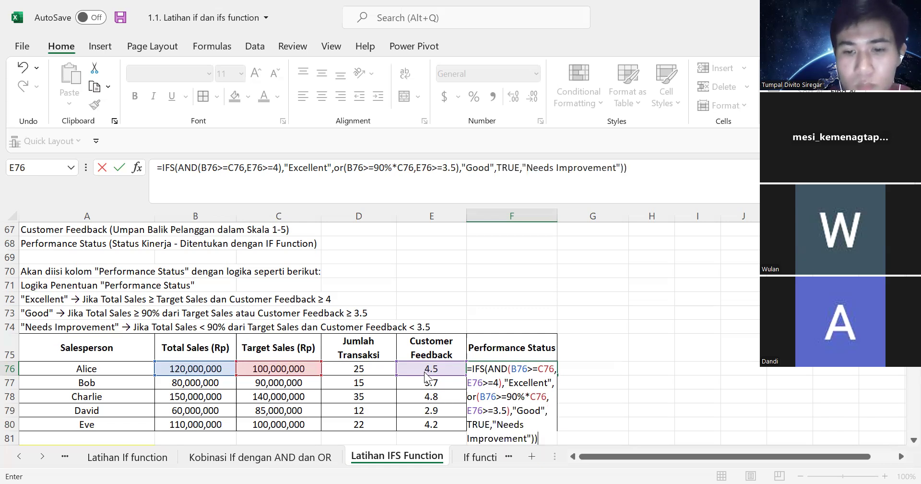
{"action": "key", "text": "Return"}
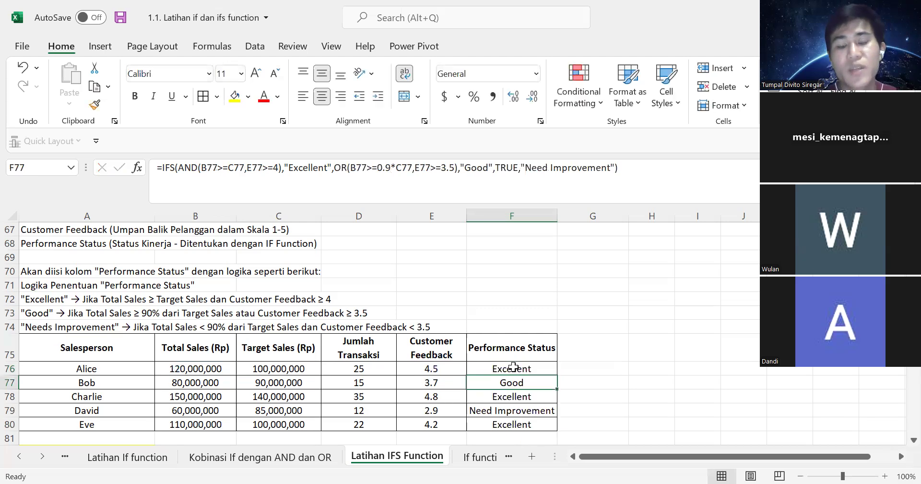
- Clear the old Performance Status formulas from F77:F80, keeping the new one in F76
{"action": "left_click", "coordinate": [520, 392]}
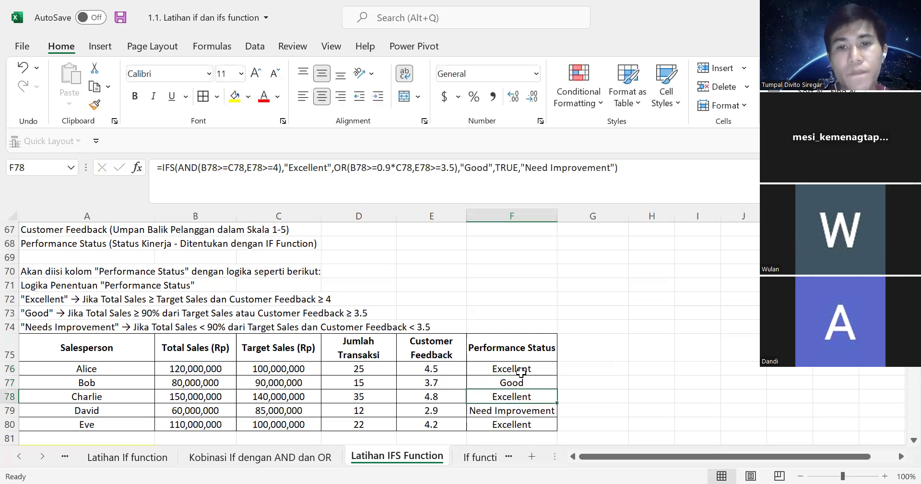
{"action": "left_click", "coordinate": [522, 370]}
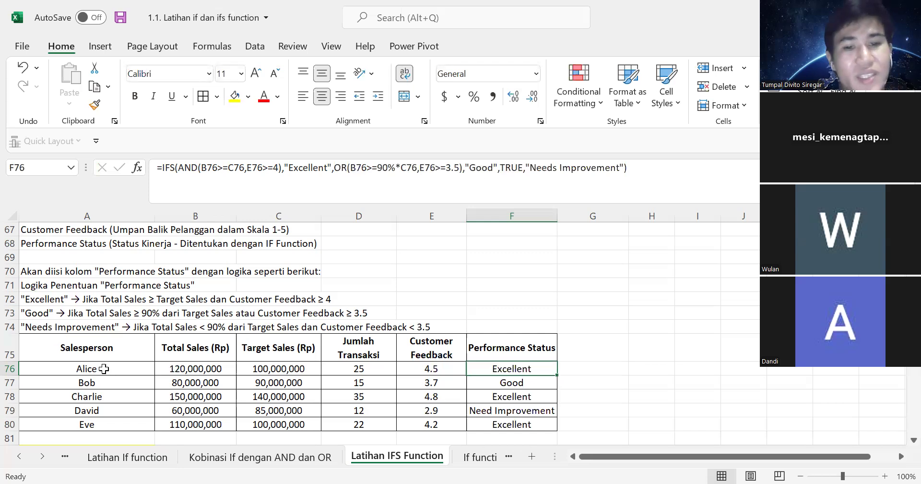
{"action": "left_click_drag", "start_coordinate": [517, 381], "coordinate": [519, 423]}
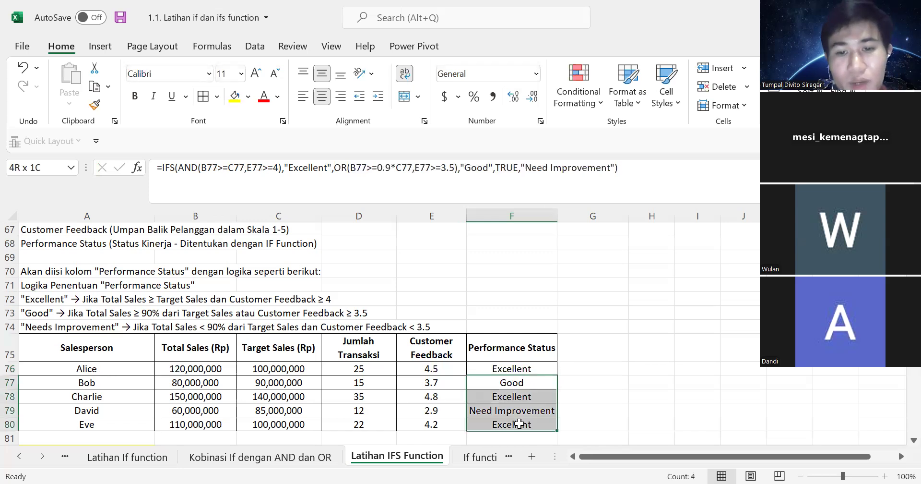
{"action": "key", "text": "BackSpace"}
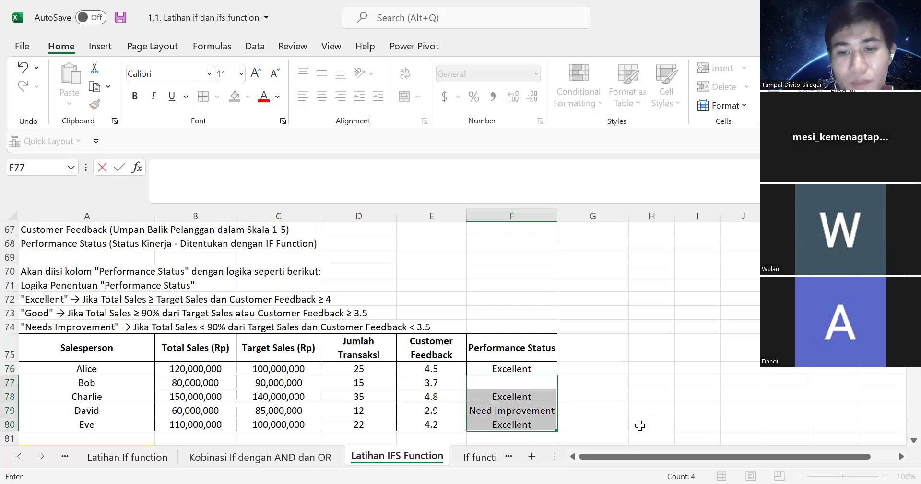
{"action": "left_click", "coordinate": [526, 384]}
{"action": "left_click", "coordinate": [535, 423], "text": "shift"}
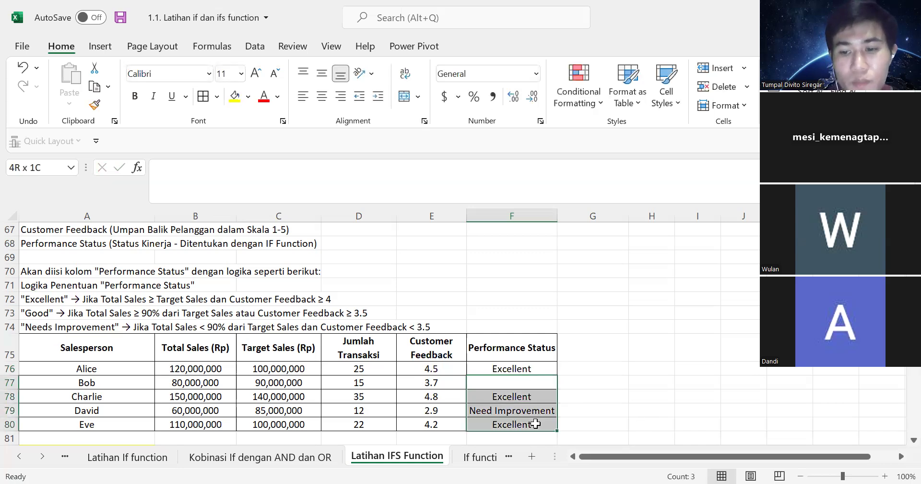
{"action": "key", "text": "Delete"}
{"action": "left_click", "coordinate": [595, 391]}
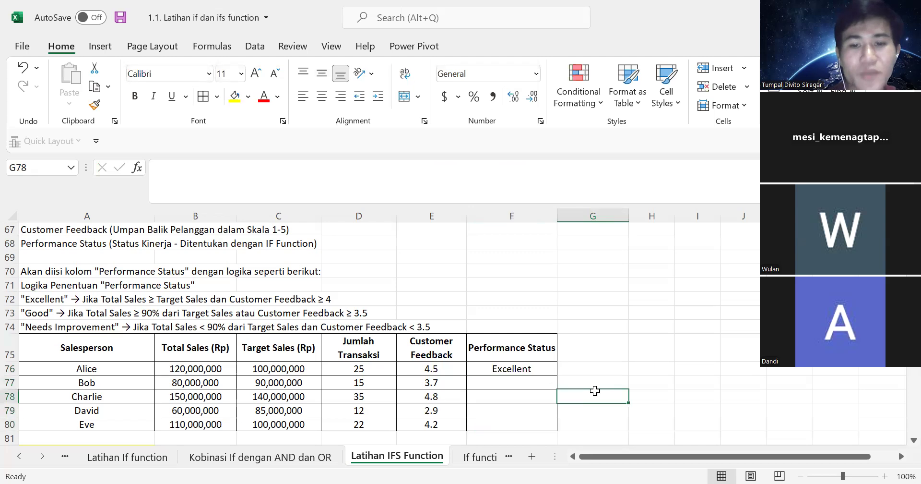
- Fill the Performance Status formula from F76 down through F80
{"action": "scroll", "coordinate": [547, 356], "scroll_direction": "down", "scroll_amount": 1}
{"action": "left_click", "coordinate": [547, 356]}
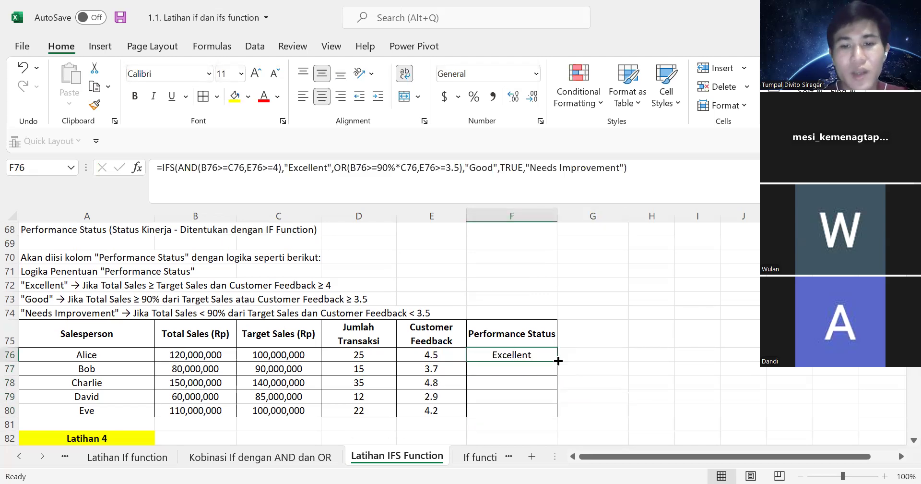
{"action": "left_click_drag", "start_coordinate": [559, 360], "coordinate": [560, 416]}
{"action": "left_click", "coordinate": [603, 371]}
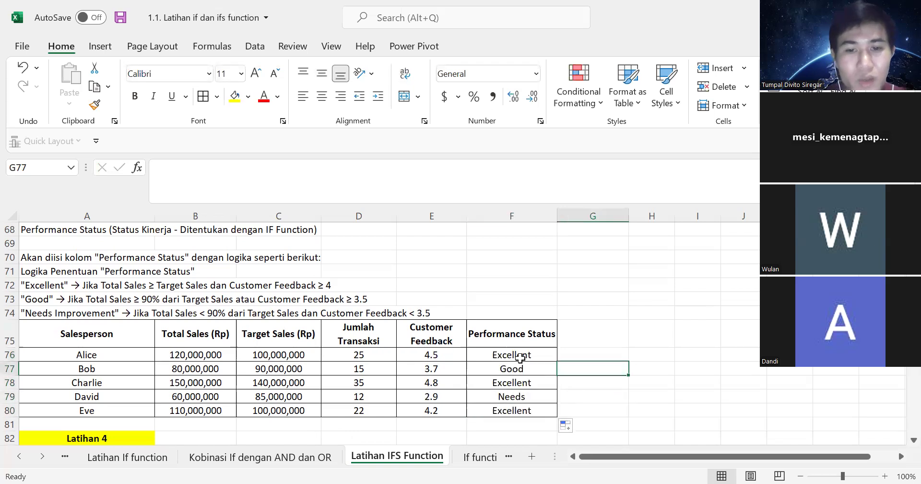
- Compare the Latihan 3 Performance Status results with the same table on the Latihan If function sheet
{"action": "left_click", "coordinate": [119, 357]}
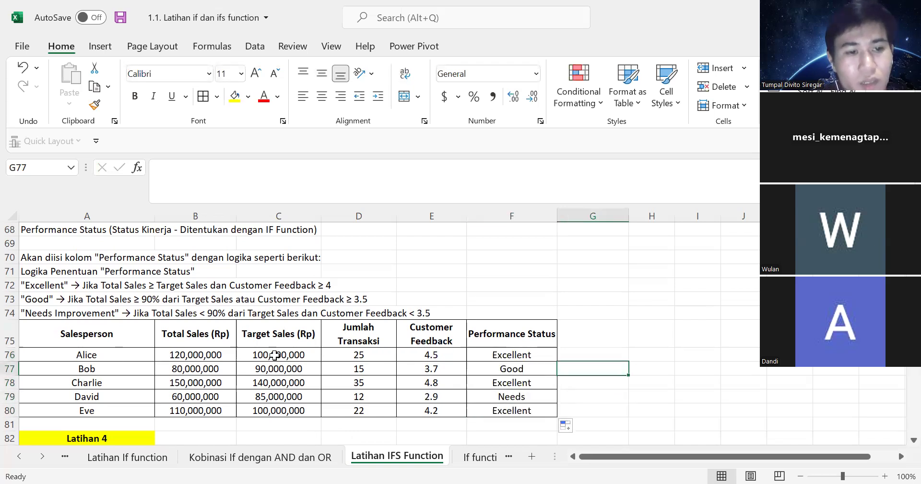
{"action": "left_click", "coordinate": [524, 356]}
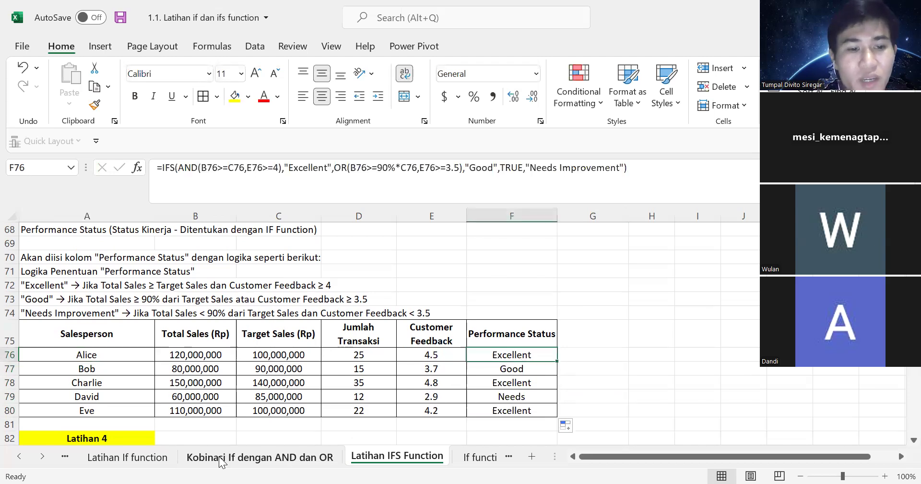
{"action": "left_click", "coordinate": [139, 460]}
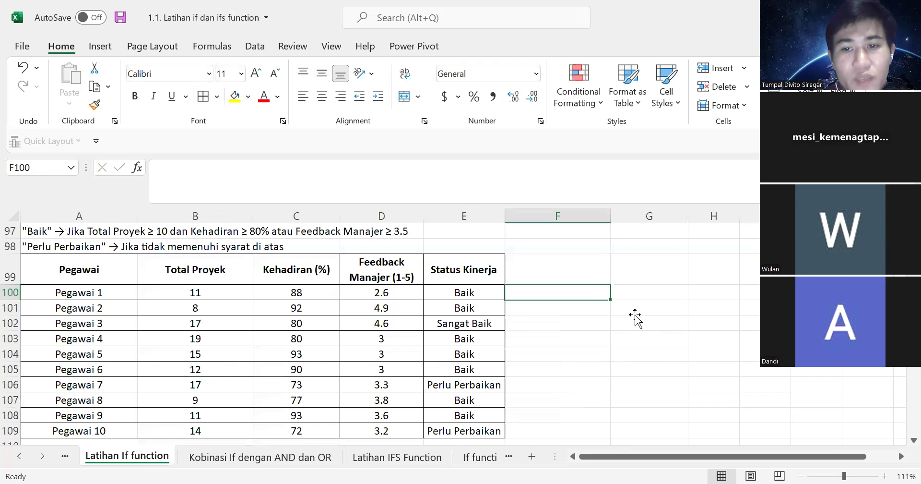
{"action": "left_click", "coordinate": [636, 313]}
{"action": "scroll", "coordinate": [636, 317], "scroll_direction": "up", "scroll_amount": 8}
{"action": "scroll", "coordinate": [636, 317], "scroll_direction": "down", "scroll_amount": 2}
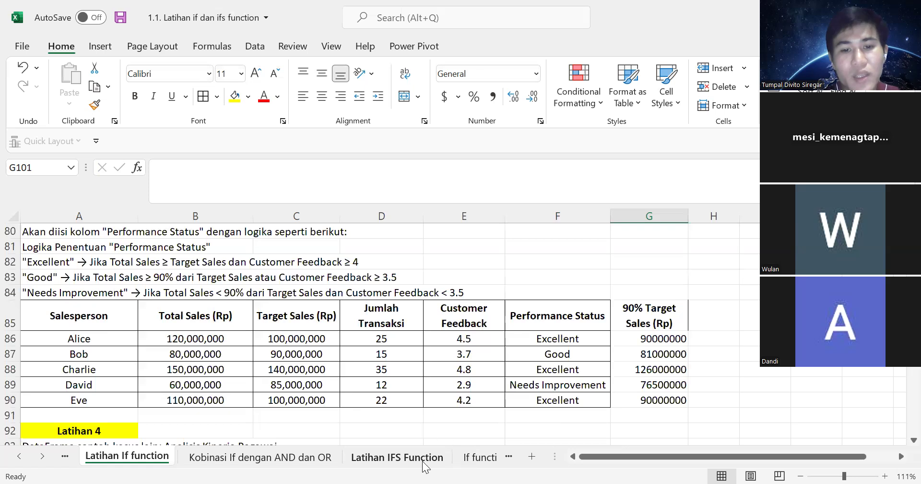
{"action": "left_click", "coordinate": [396, 457]}
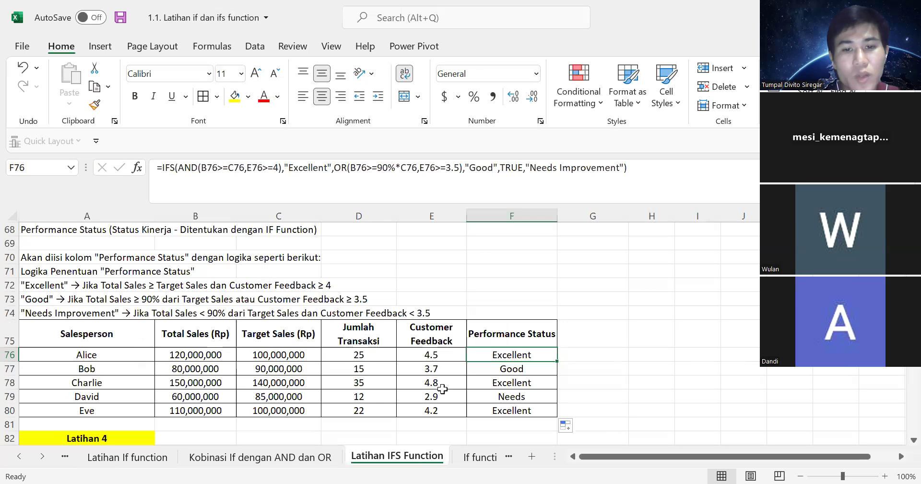
{"action": "left_click", "coordinate": [147, 458]}
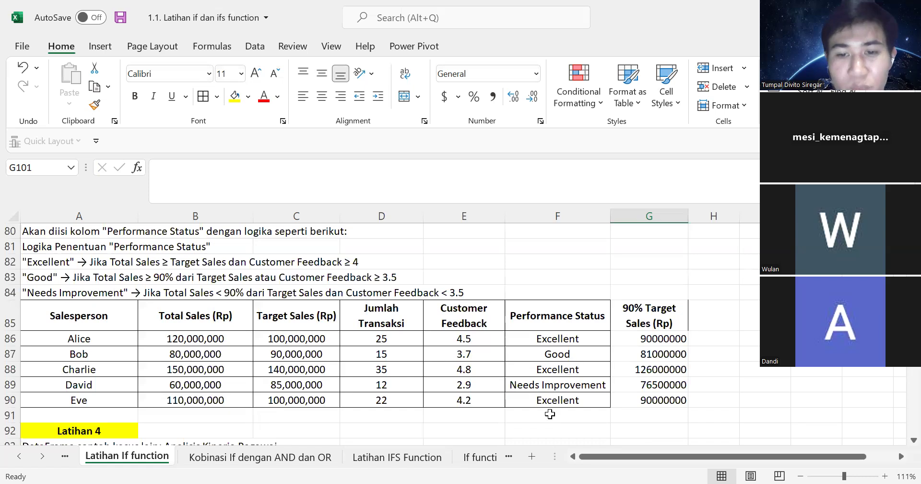
{"action": "left_click", "coordinate": [405, 458]}
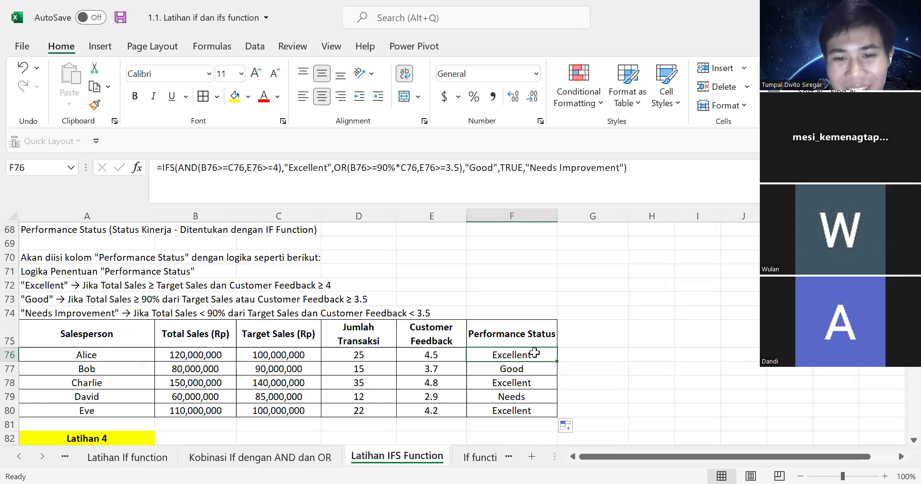
- Widen column F of the Latihan IFS Function sheet to fit the full Performance Status text
{"action": "left_click", "coordinate": [529, 396]}
{"action": "double_click", "coordinate": [538, 353]}
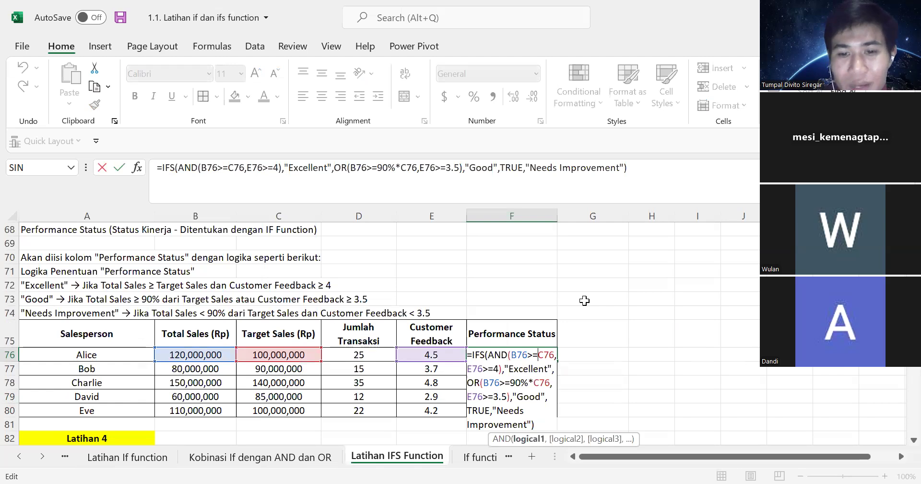
{"action": "key", "text": "Return"}
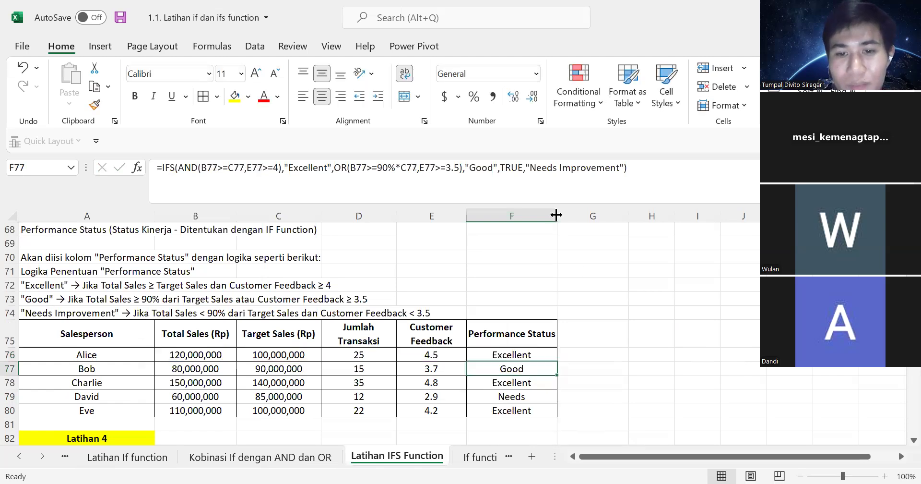
{"action": "left_click", "coordinate": [638, 395]}
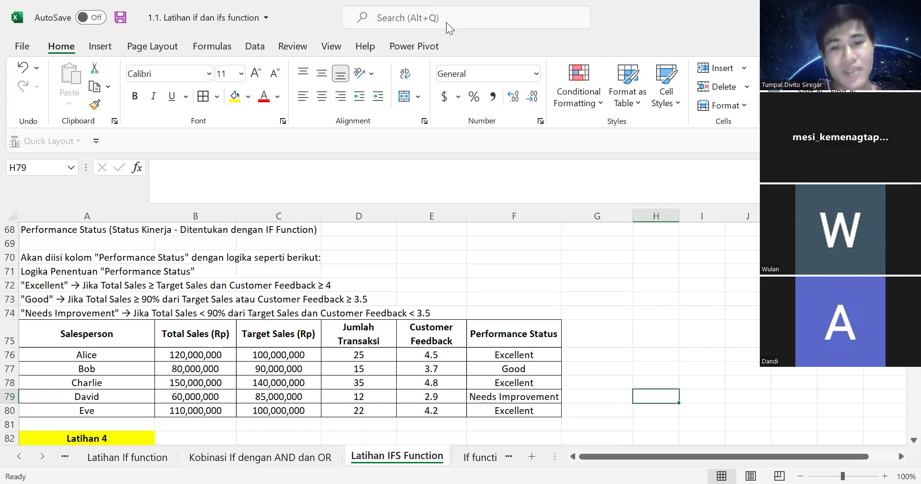
- Clear the existing Status Kinerja formula for Pegawai 1 in E90 of the Latihan 4 table
{"action": "left_click", "coordinate": [642, 382]}
{"action": "scroll", "coordinate": [642, 383], "scroll_direction": "down", "scroll_amount": 3}
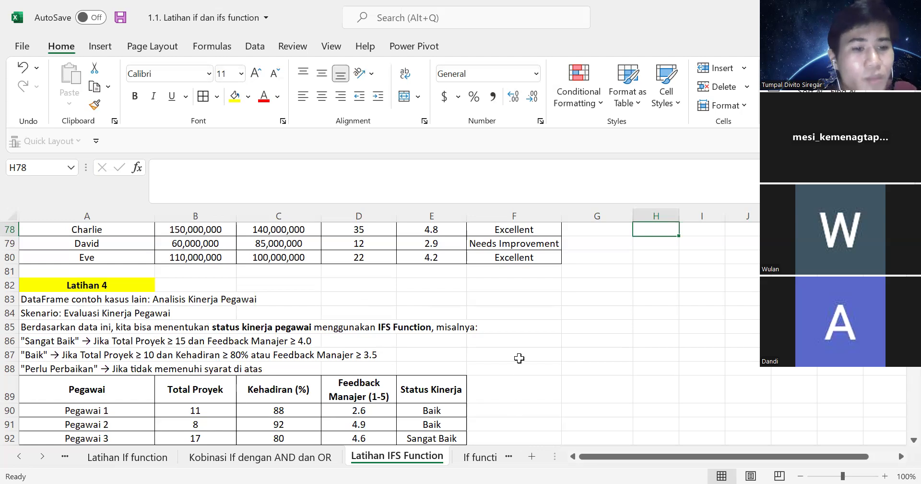
{"action": "scroll", "coordinate": [238, 347], "scroll_direction": "down", "scroll_amount": 1}
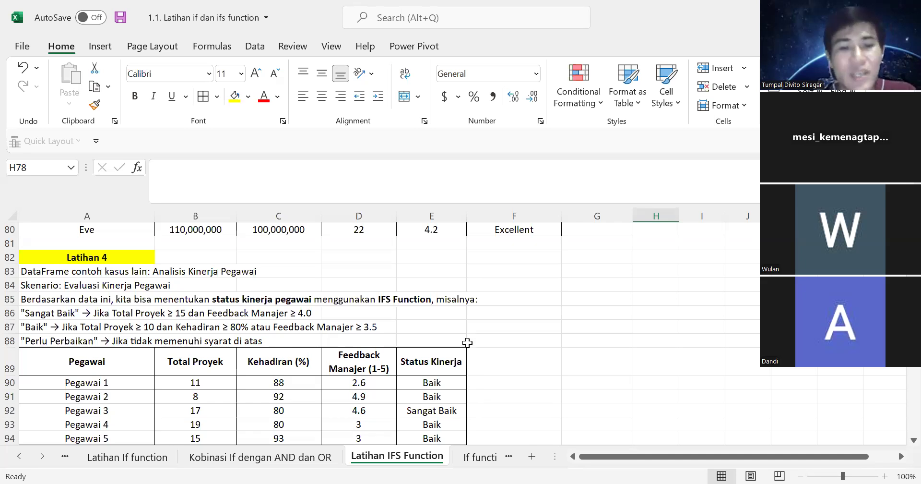
{"action": "scroll", "coordinate": [434, 336], "scroll_direction": "down", "scroll_amount": 1}
{"action": "left_click", "coordinate": [440, 343]}
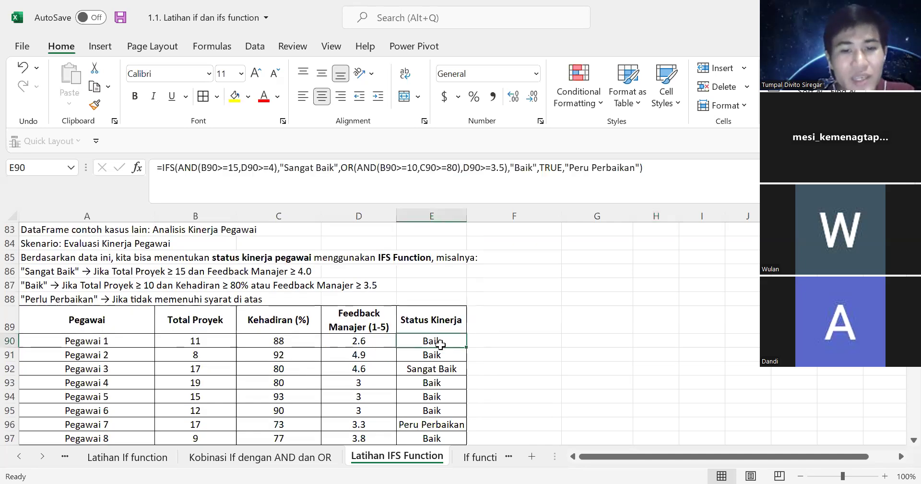
{"action": "key", "text": "F2"}
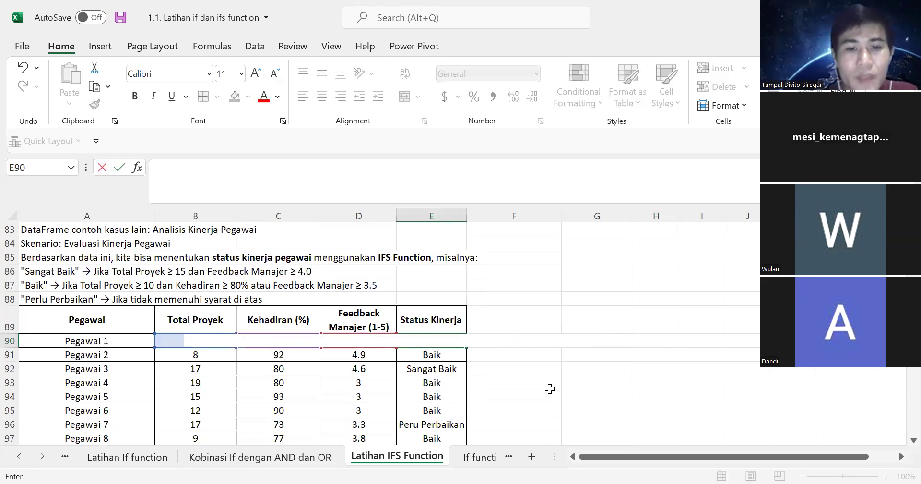
{"action": "left_click", "coordinate": [550, 388]}
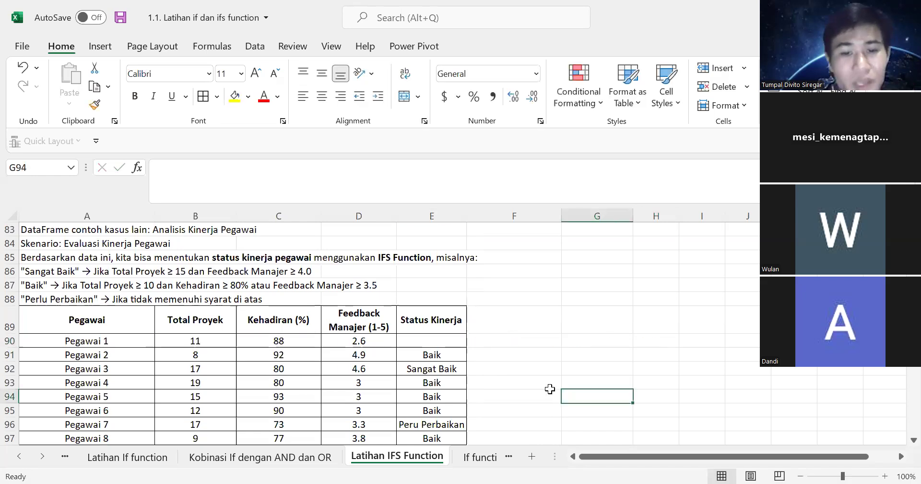
- Begin an IFS formula in E90 for Pegawai 1 with an AND test whose first condition is B90>=15
{"action": "scroll", "coordinate": [550, 389], "scroll_direction": "down", "scroll_amount": 1}
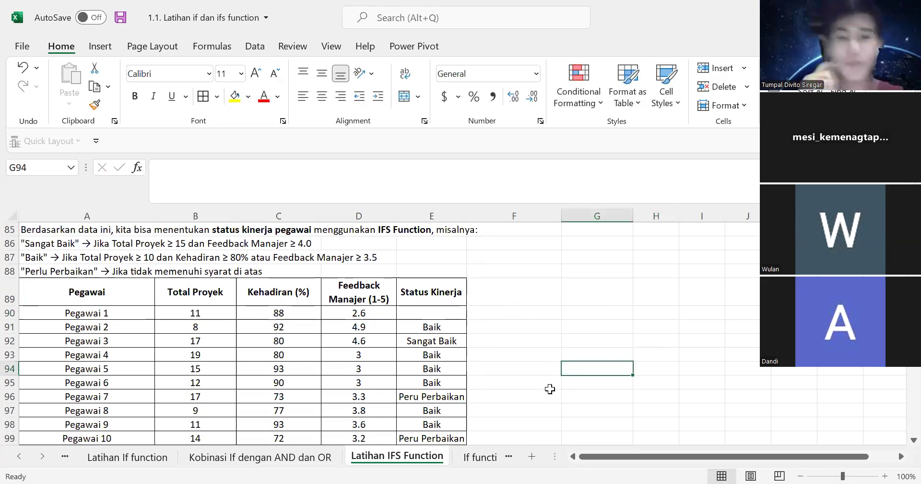
{"action": "left_click", "coordinate": [435, 314]}
{"action": "type", "text": "="}
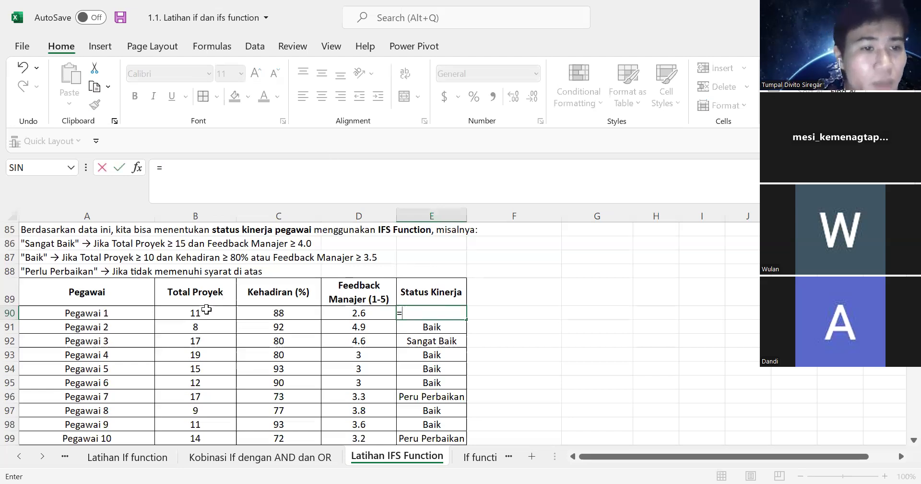
{"action": "type", "text": "ifs("}
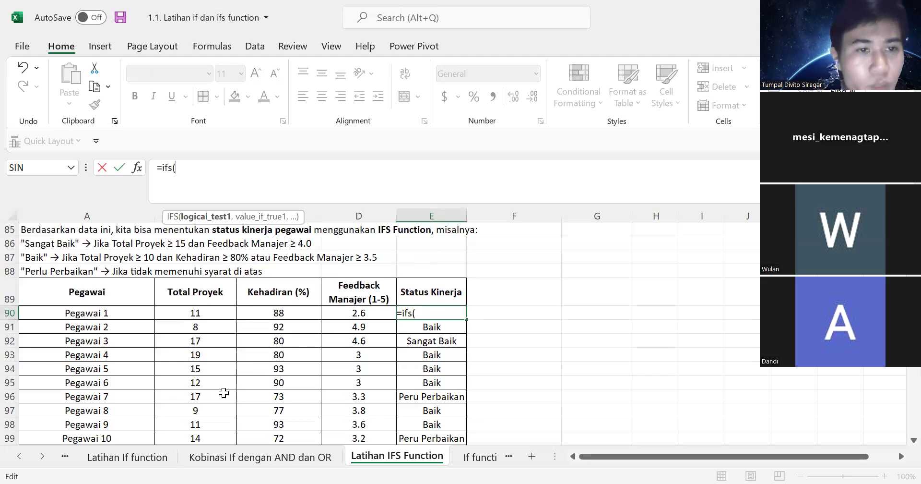
{"action": "type", "text": "and("}
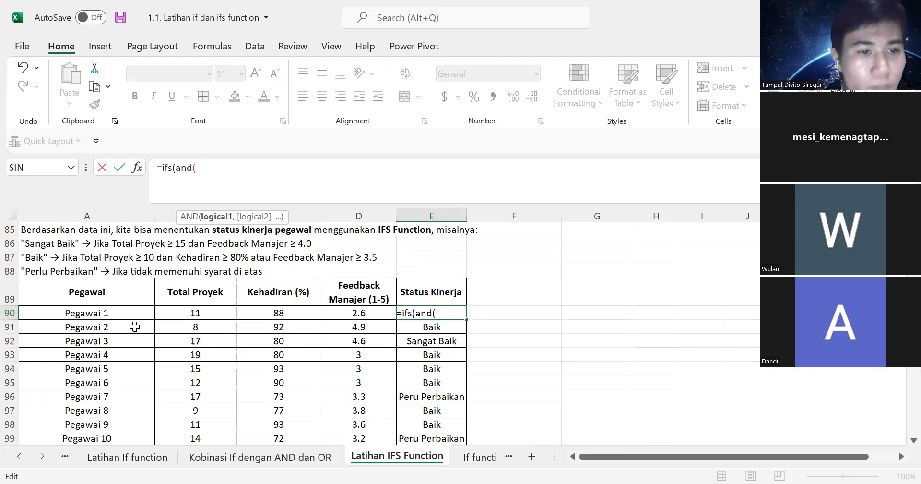
{"action": "left_click", "coordinate": [200, 311]}
{"action": "type", "text": ">="}
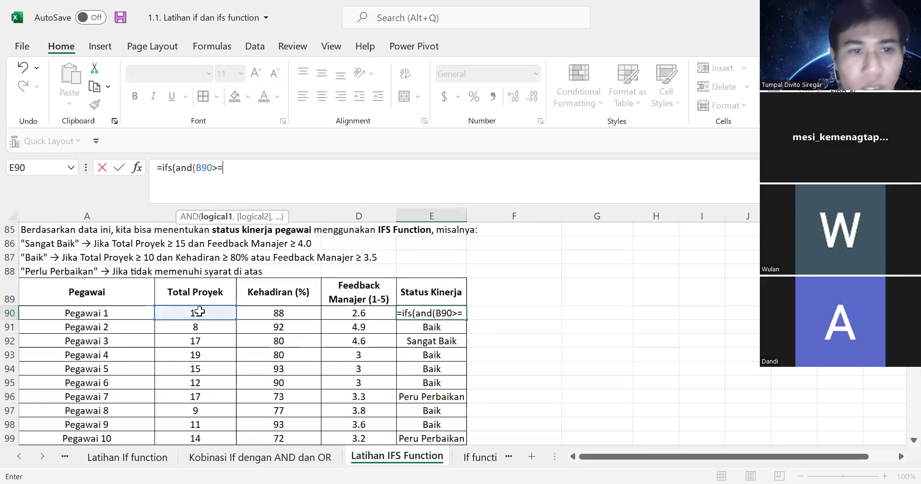
{"action": "type", "text": "15"}
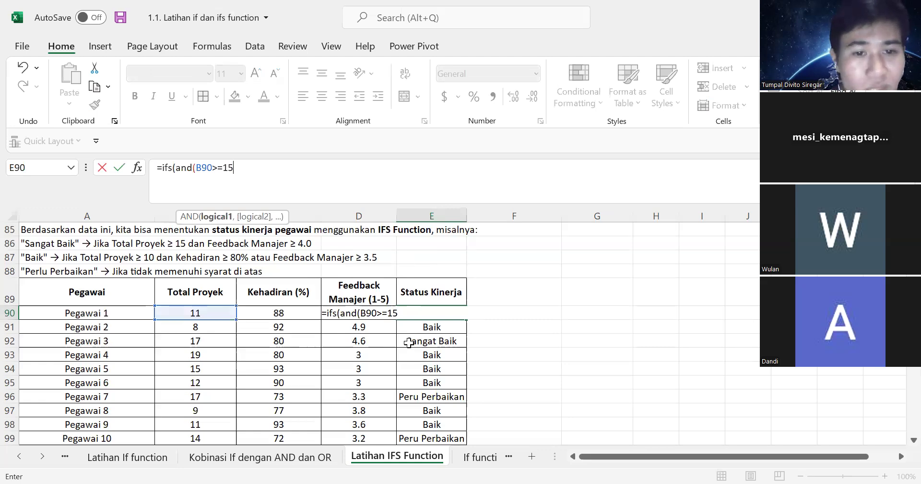
{"action": "type", "text": ","}
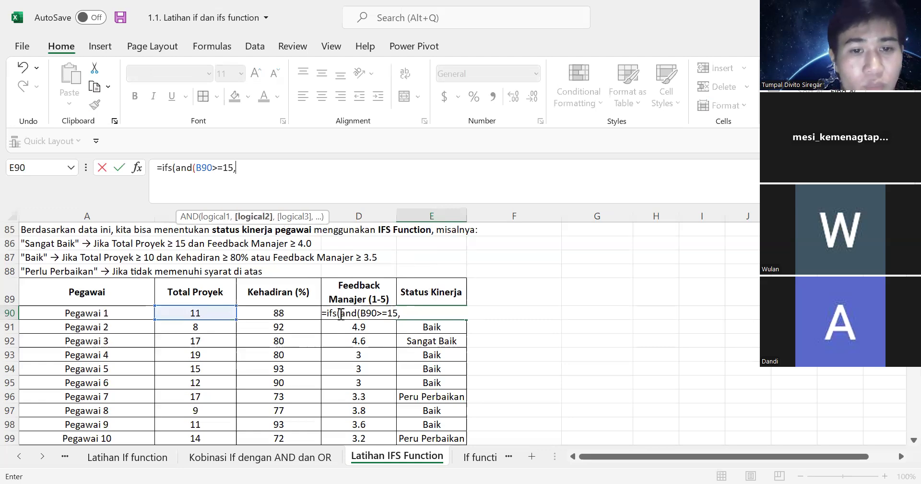
- Add D90>=4 as the second condition of the AND test in the E90 formula and close that test
{"action": "left_click", "coordinate": [432, 310]}
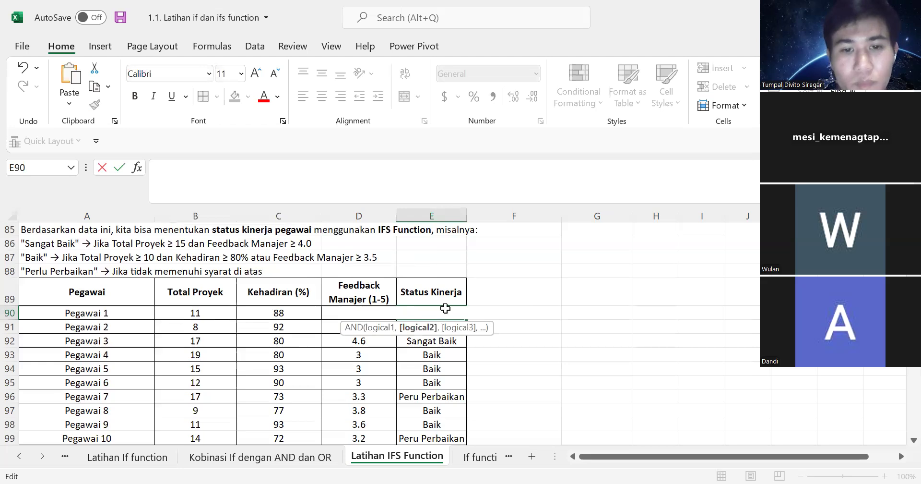
{"action": "key", "text": "Escape"}
{"action": "left_click", "coordinate": [399, 171]}
{"action": "type", "text": "=ifs(and(B90>=15,"}
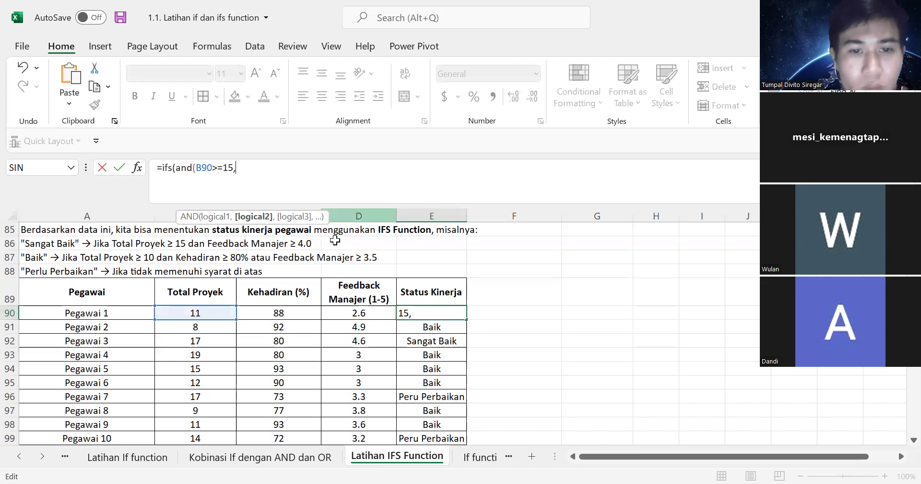
{"action": "left_click", "coordinate": [366, 313]}
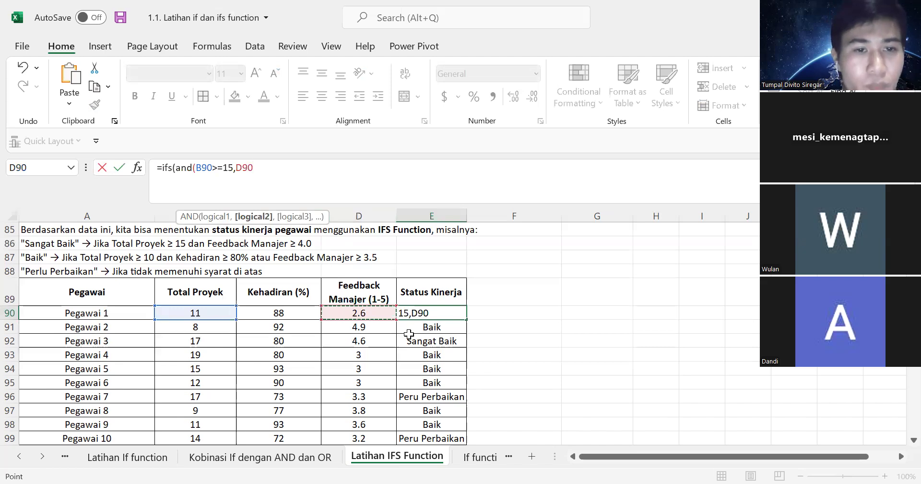
{"action": "type", "text": ">"}
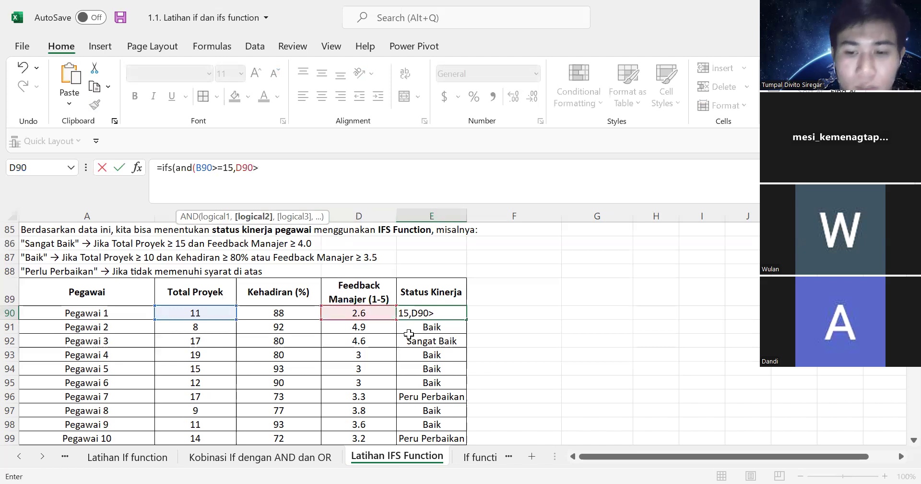
{"action": "type", "text": "=4"}
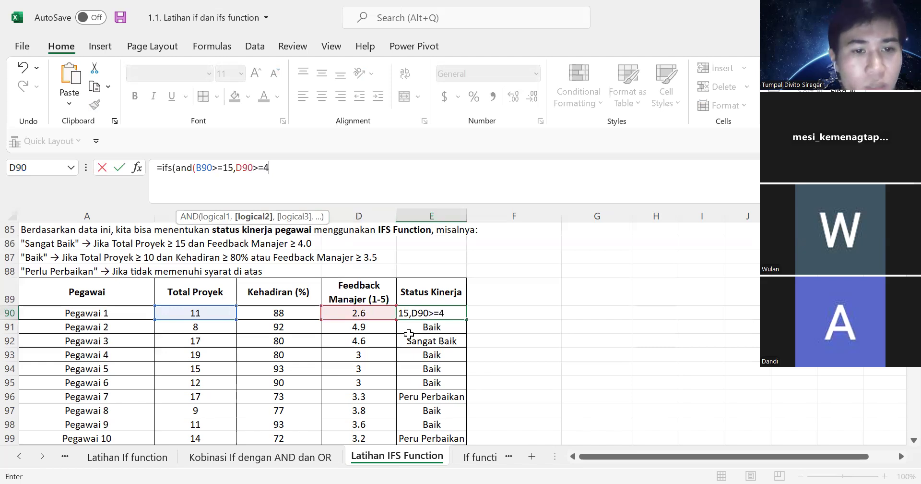
{"action": "type", "text": "),"}
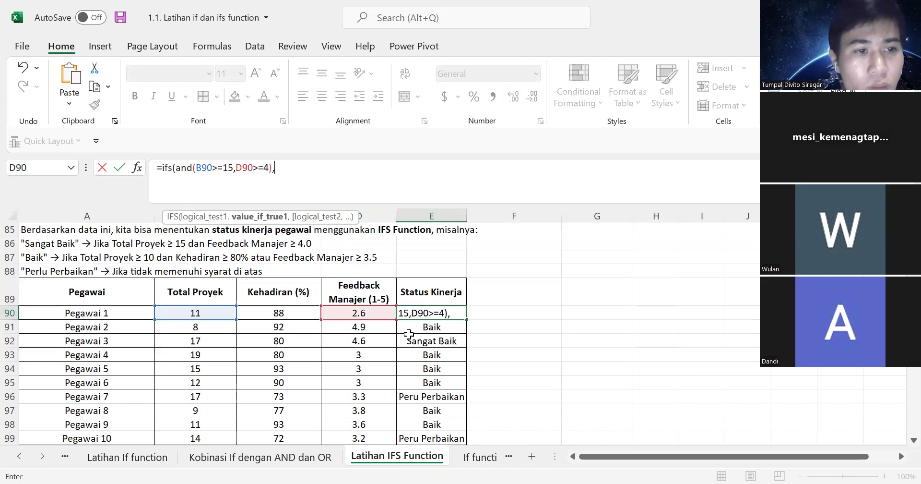
- Enter "Sangat Baik" as the result for the first IFS test in E90
{"action": "type", "text": "\""}
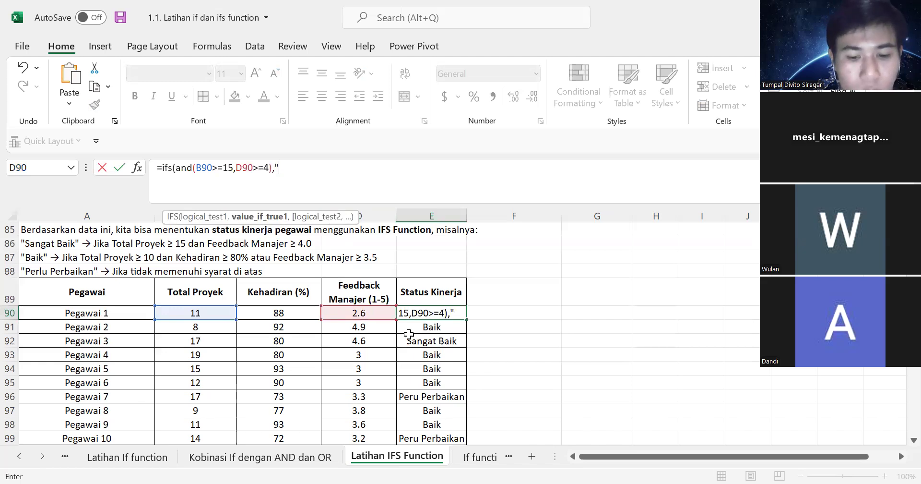
{"action": "type", "text": "Sangat BAIK"}
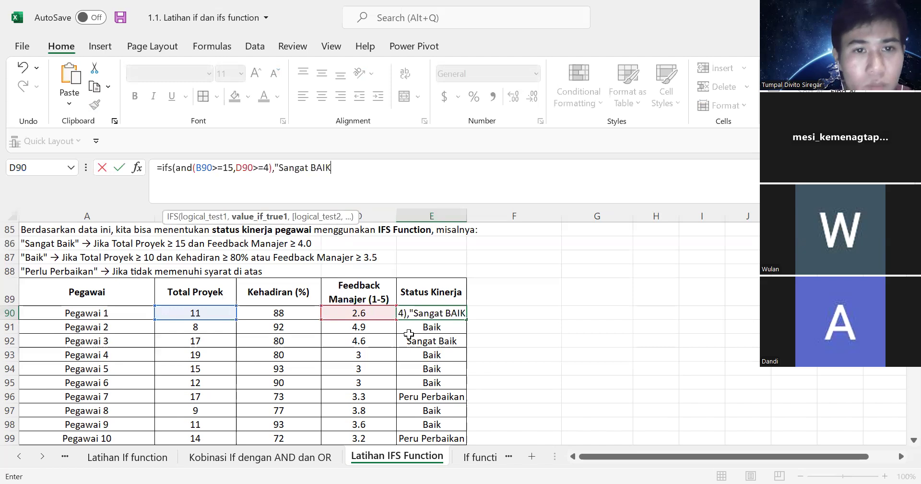
{"action": "key", "text": "BackSpace"}
{"action": "key", "text": "BackSpace"}
{"action": "key", "text": "BackSpace"}
{"action": "type", "text": "a"}
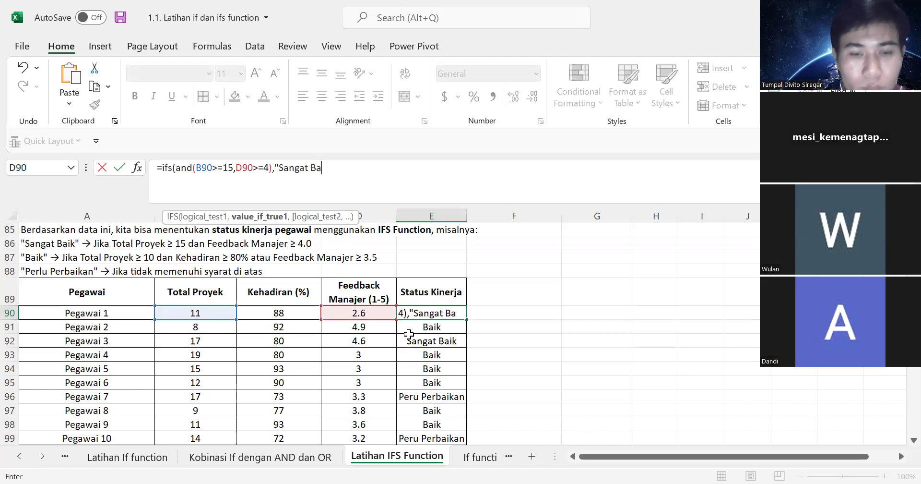
{"action": "type", "text": "ik\""}
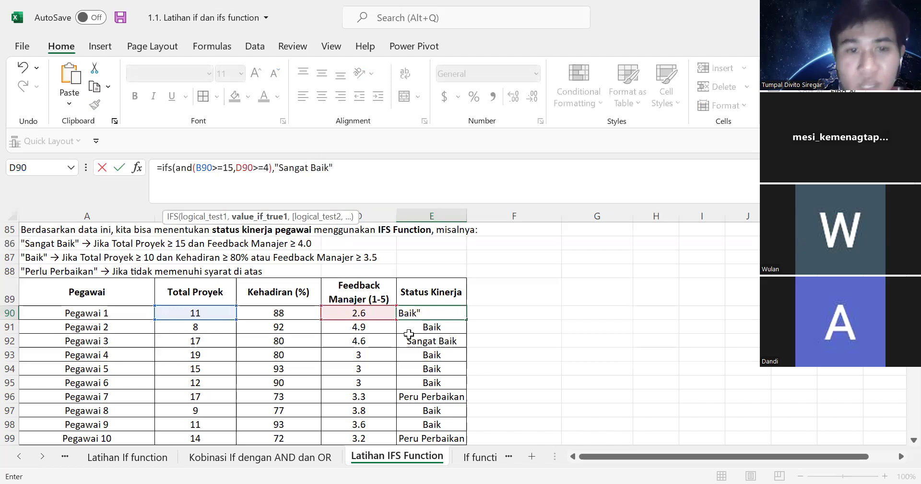
{"action": "type", "text": ","}
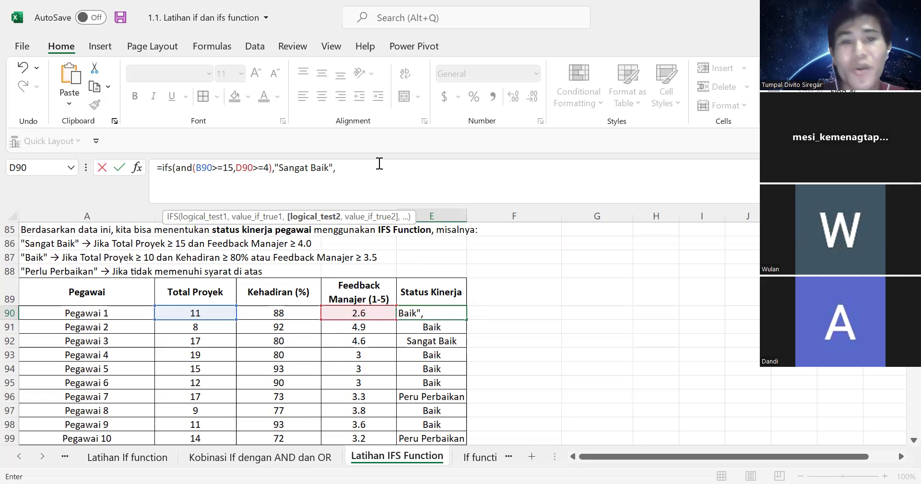
- Start the second IFS test in E90 with an OR containing and(B90>=10,C90>=80)
{"action": "left_click", "coordinate": [398, 173]}
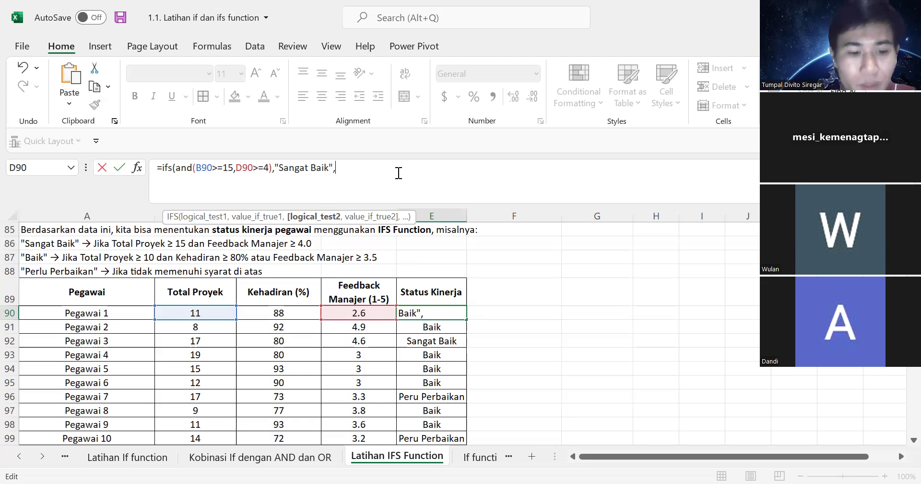
{"action": "type", "text": "or("}
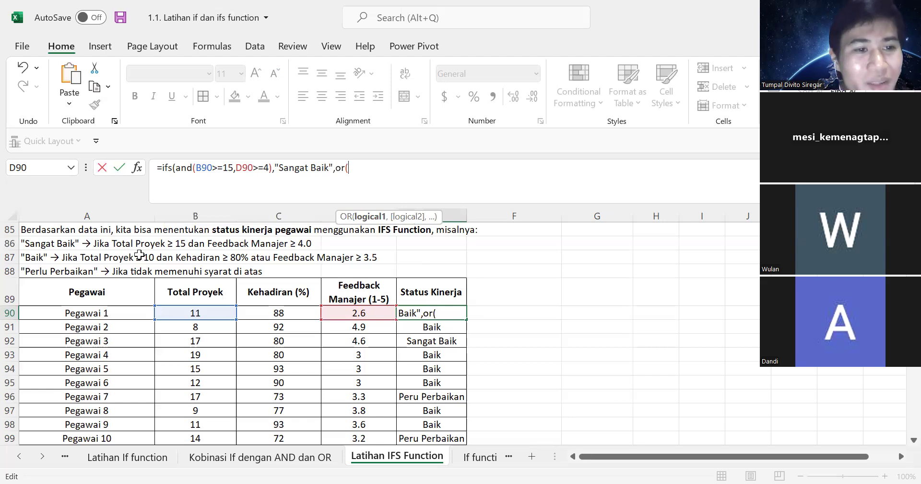
{"action": "type", "text": "and("}
{"action": "left_click", "coordinate": [189, 313]}
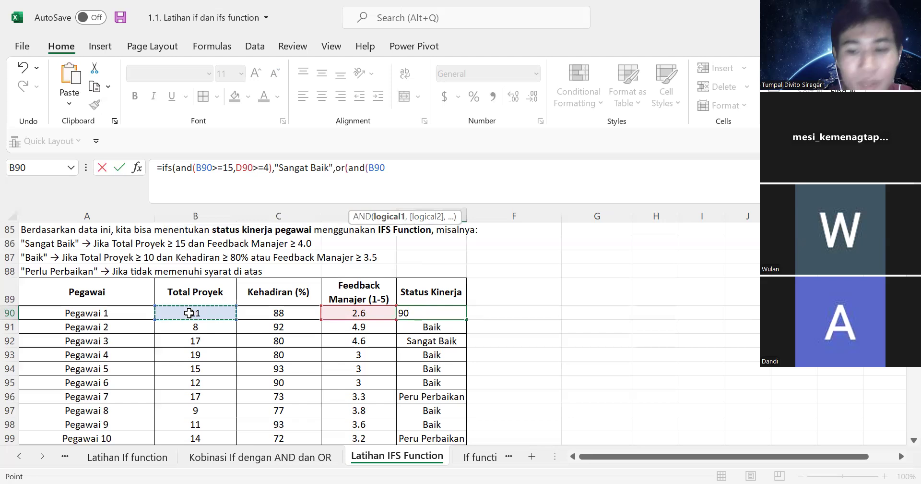
{"action": "type", "text": ">="}
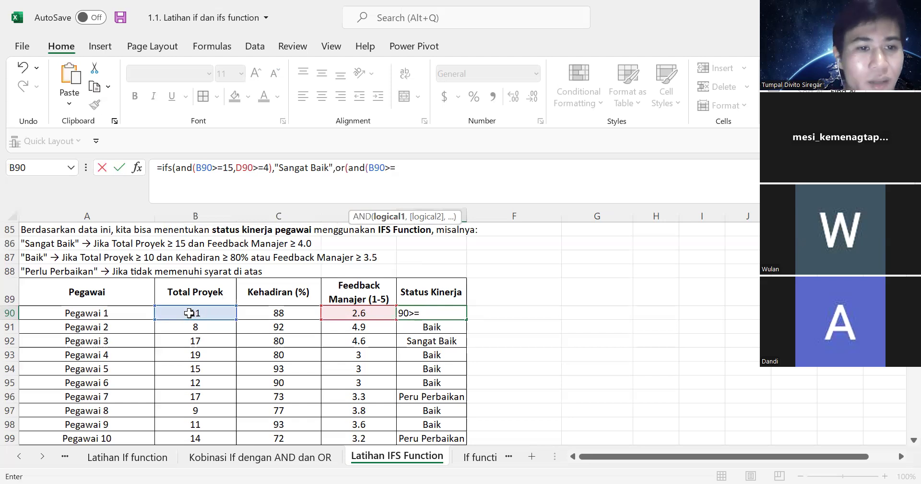
{"action": "type", "text": "10"}
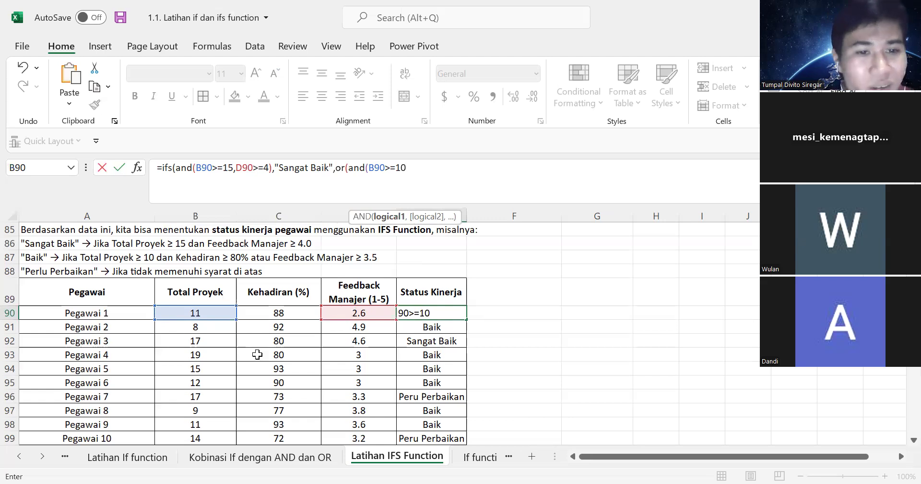
{"action": "type", "text": ","}
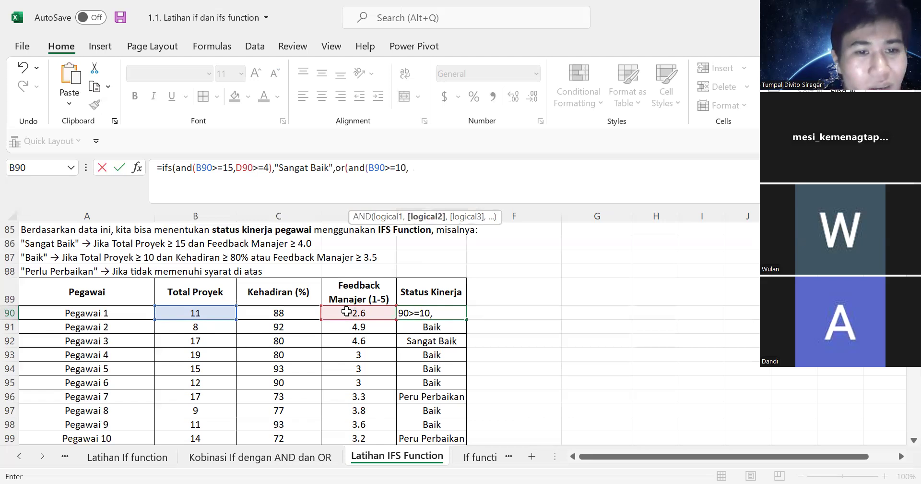
{"action": "left_click", "coordinate": [298, 313]}
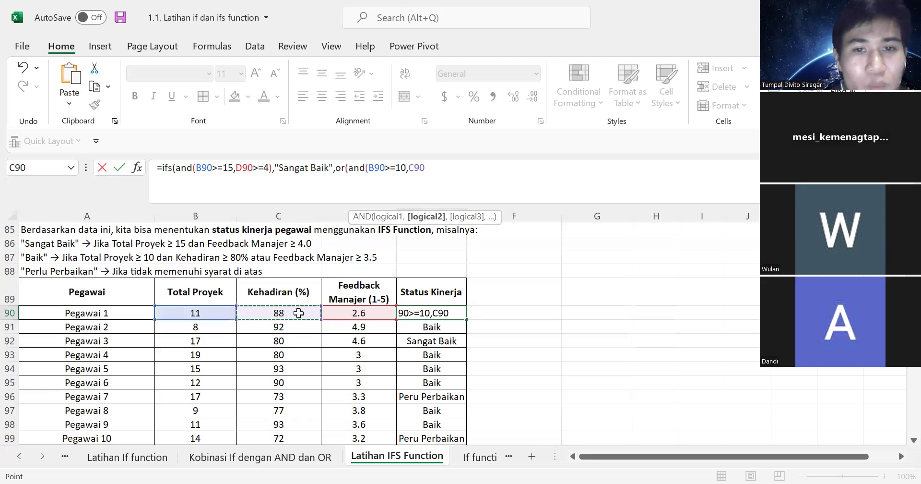
{"action": "type", "text": ">="}
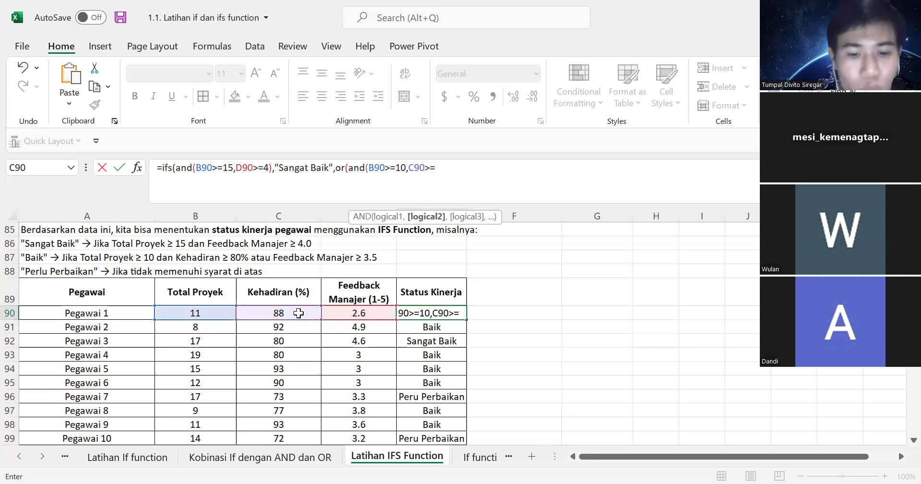
{"action": "type", "text": "80"}
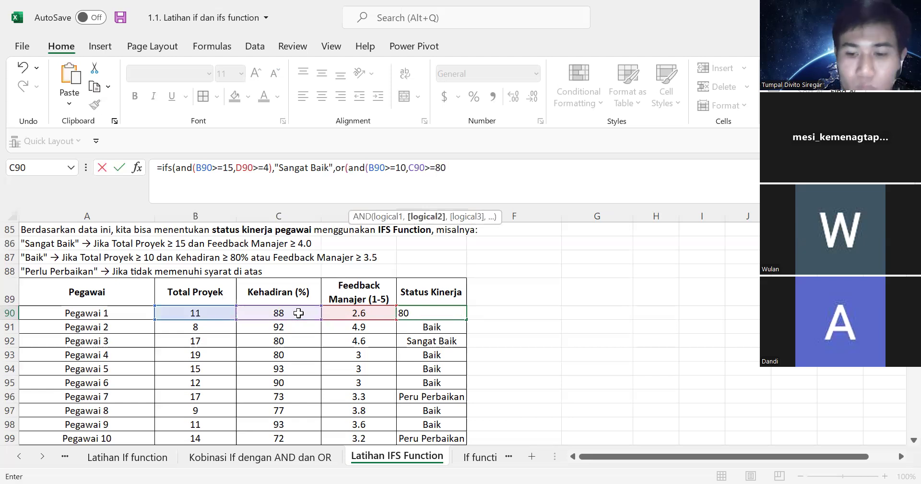
{"action": "type", "text": ")"}
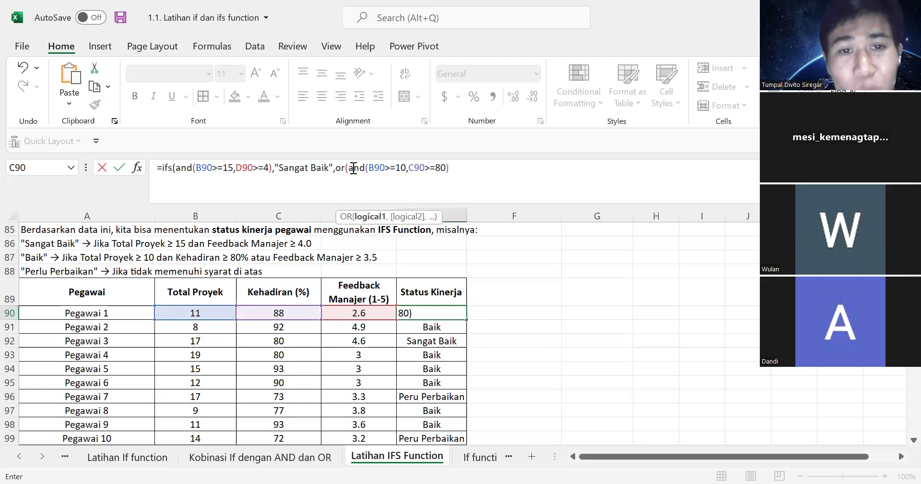
- Highlight the nested and(B90>=10,C90>=80) part of the E90 formula to review it
{"action": "mouse_move", "coordinate": [353, 167]}
{"action": "left_mouse_down"}
{"action": "mouse_move", "coordinate": [460, 171]}
{"action": "mouse_move", "coordinate": [349, 171]}
{"action": "left_mouse_up"}
{"action": "left_click", "coordinate": [426, 169]}
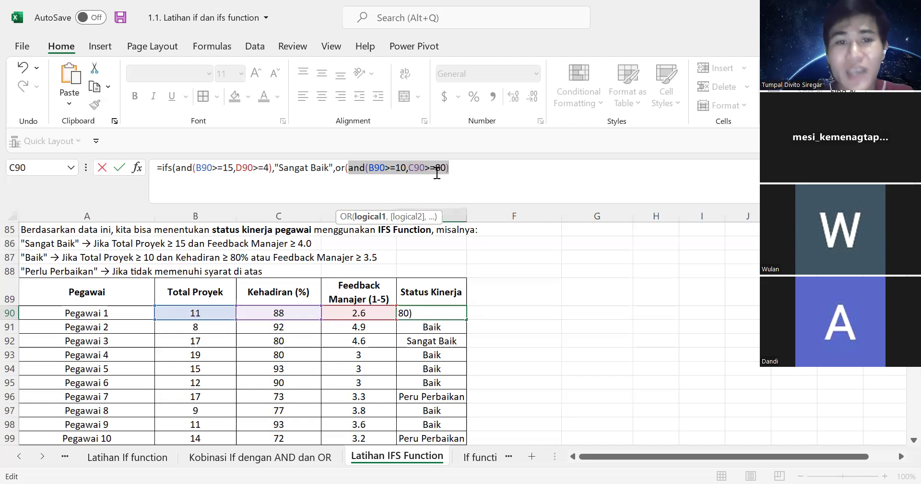
{"action": "left_click", "coordinate": [452, 171]}
{"action": "left_click_drag", "start_coordinate": [451, 171], "coordinate": [346, 169]}
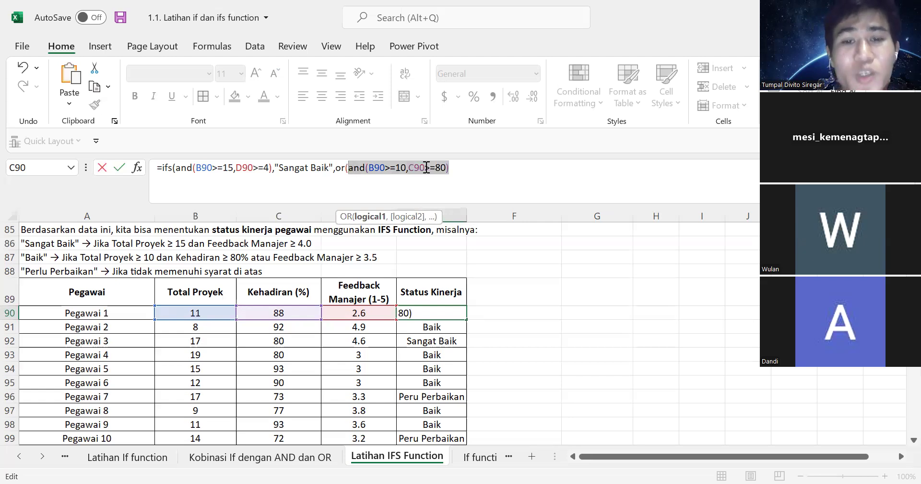
{"action": "left_click", "coordinate": [465, 172]}
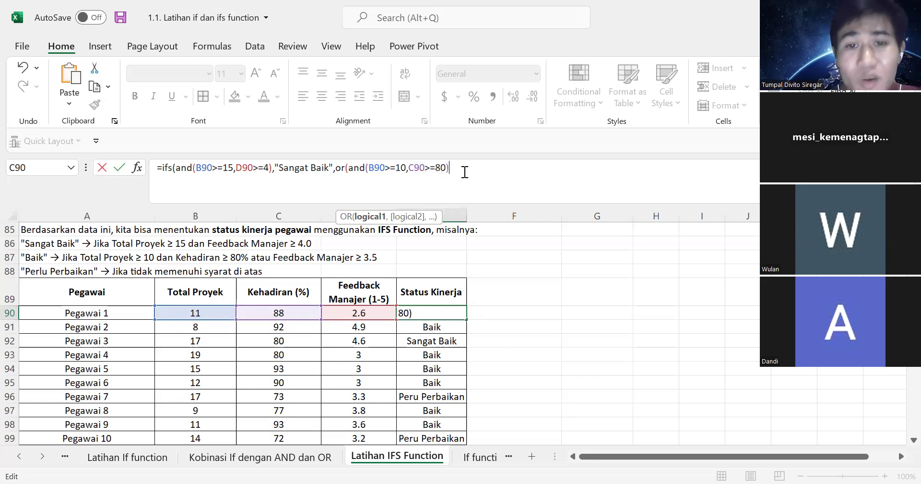
- Add D90>=3.5 as the alternative condition of the OR test in the E90 formula
{"action": "type", "text": ","}
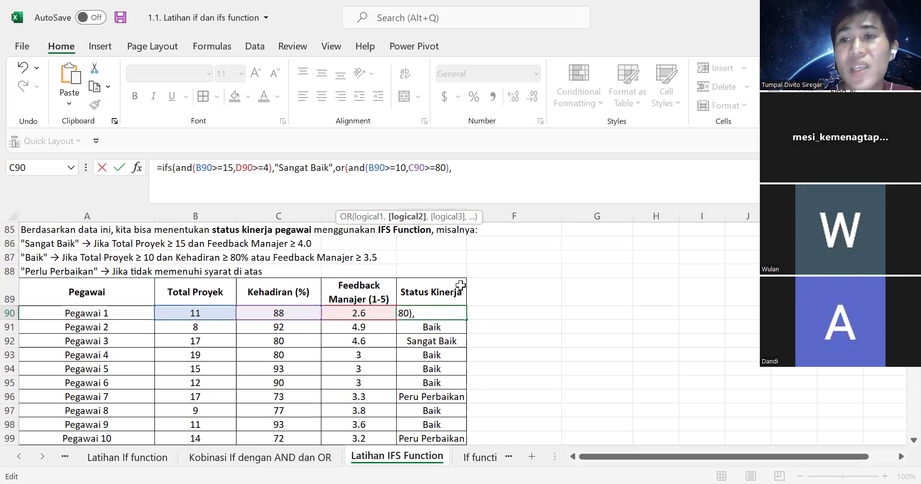
{"action": "left_click", "coordinate": [374, 314]}
{"action": "type", "text": ">="}
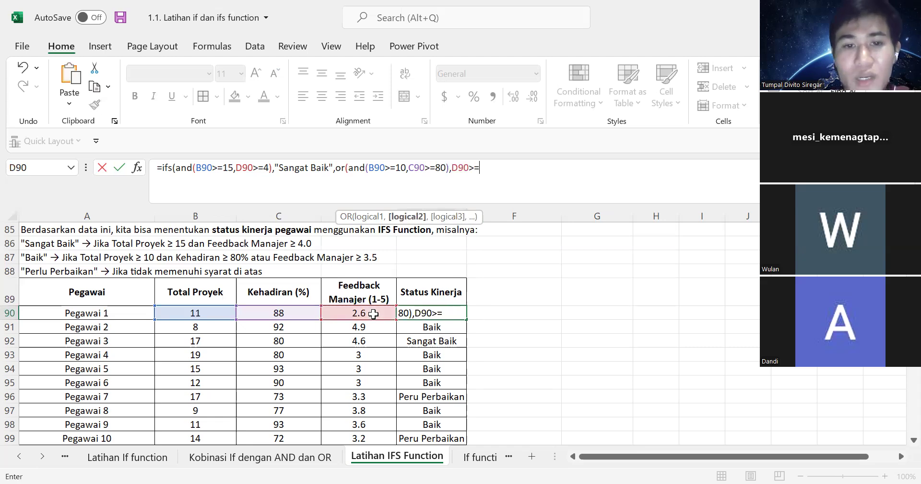
{"action": "type", "text": "3"}
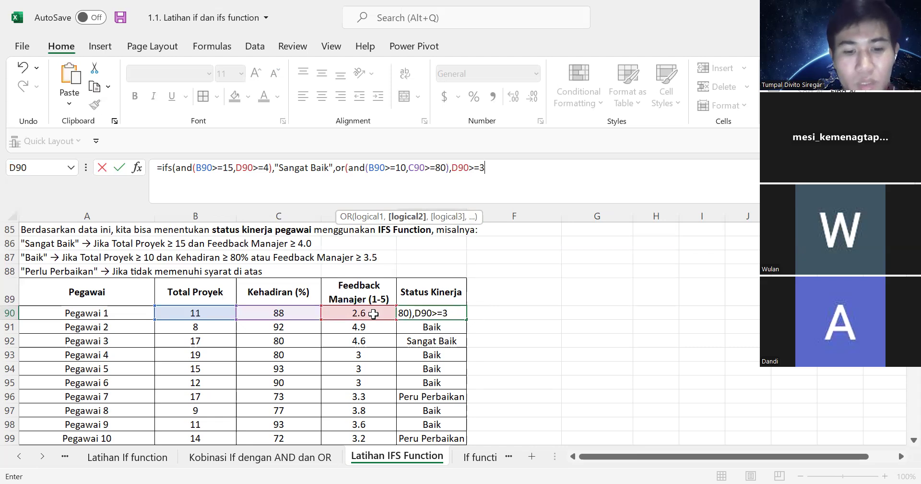
{"action": "type", "text": ".5"}
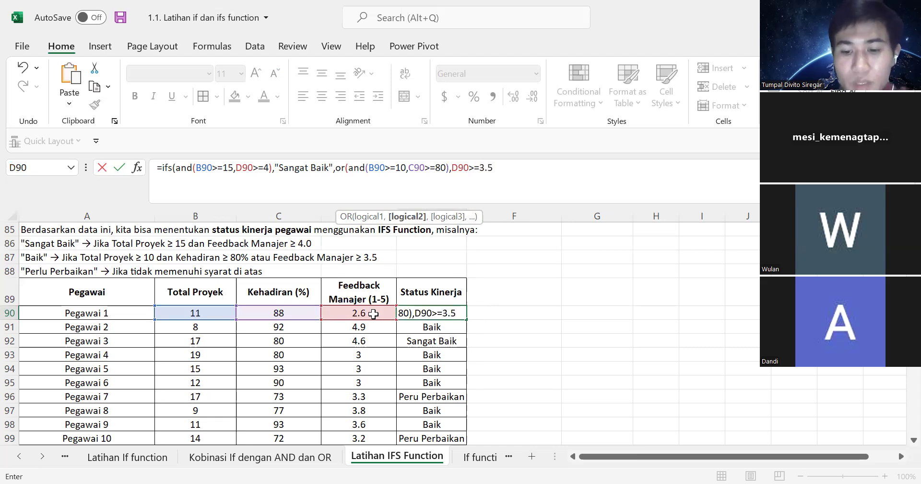
- Try to complete the E90 formula with TRUE,"Perlu Perbaikan" as the fallback, closing both brackets directly after it, and commit it
{"action": "type", "text": ","}
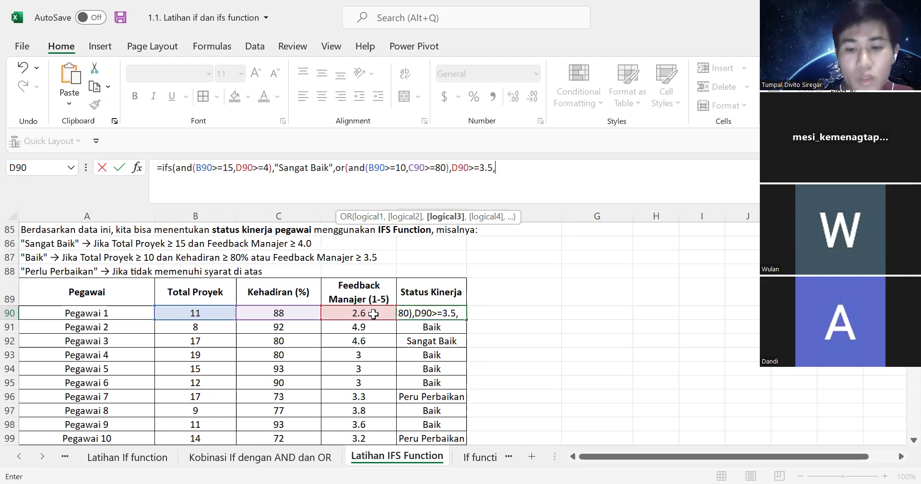
{"action": "type", "text": "TRUE"}
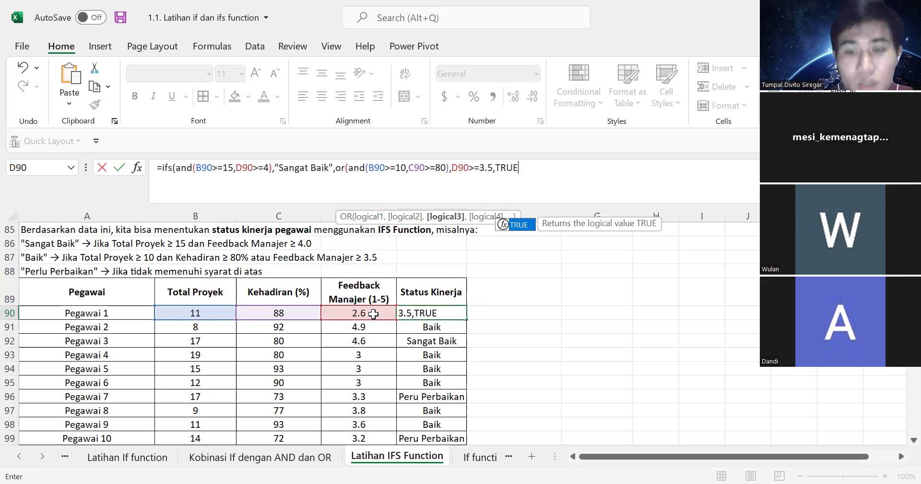
{"action": "type", "text": ",\"P"}
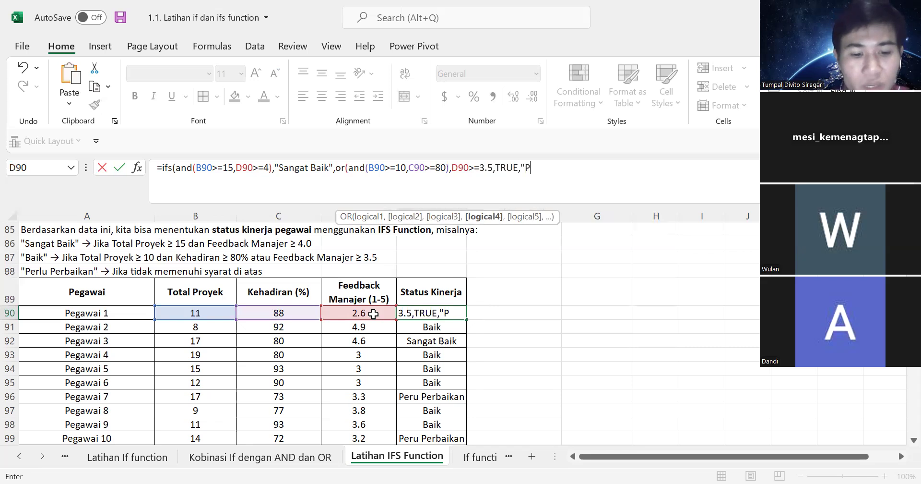
{"action": "type", "text": "erlu"}
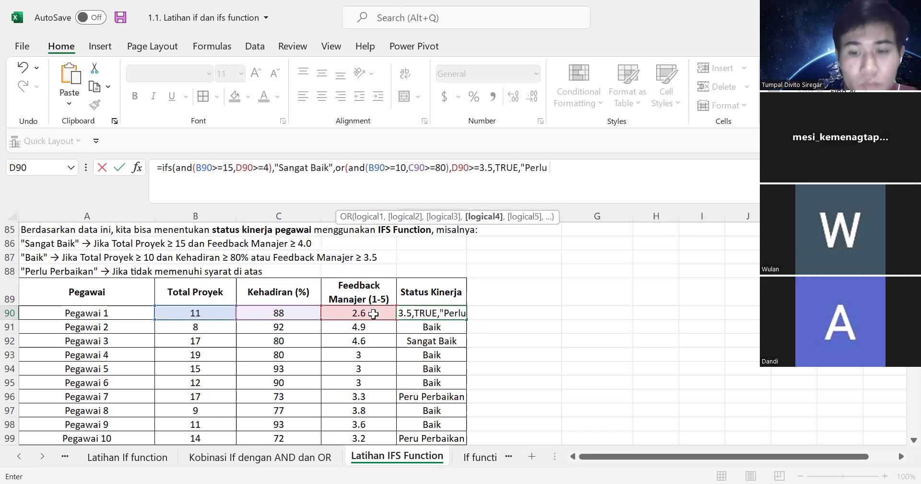
{"action": "type", "text": " Perbaikan"}
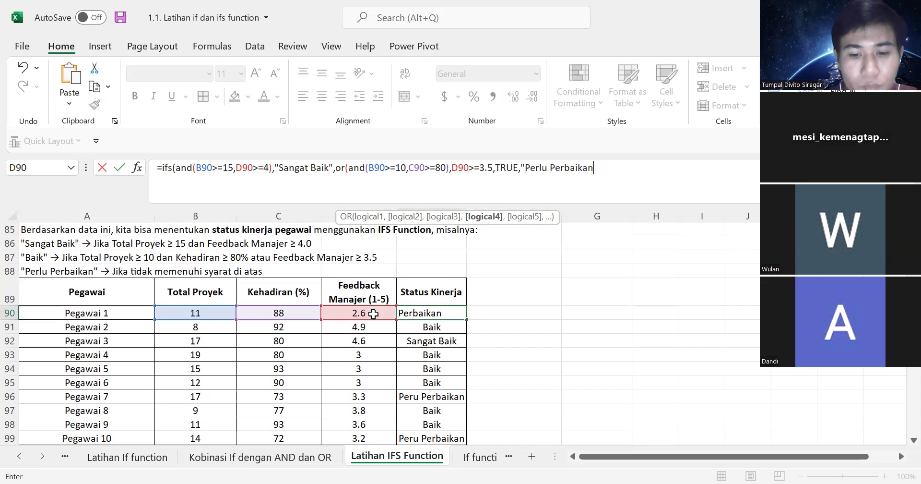
{"action": "type", "text": "\")"}
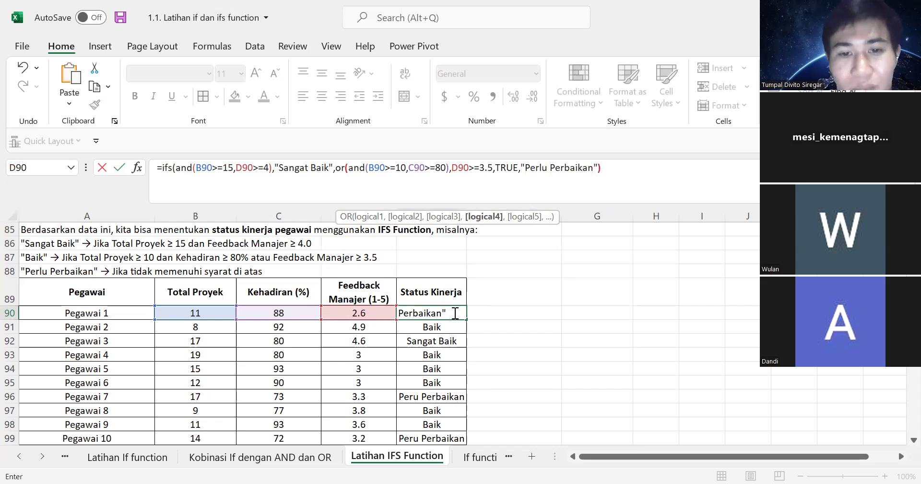
{"action": "type", "text": ")"}
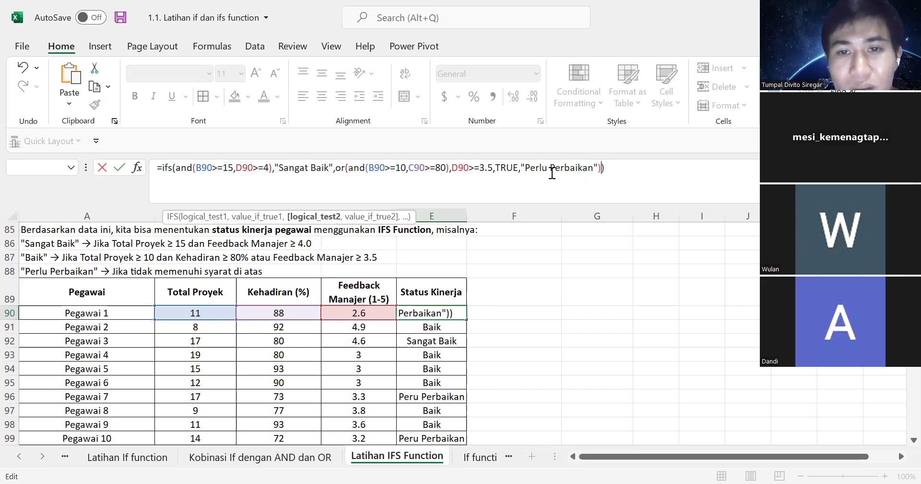
{"action": "left_click", "coordinate": [531, 172]}
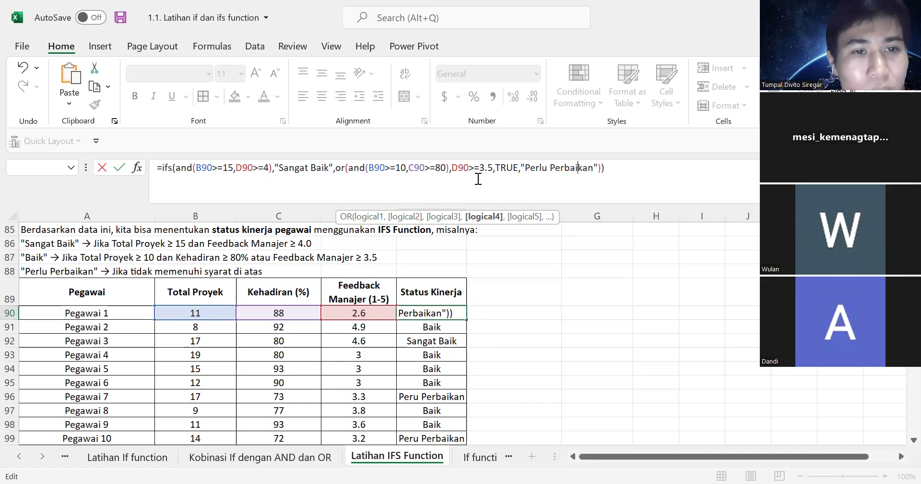
{"action": "left_click", "coordinate": [627, 167]}
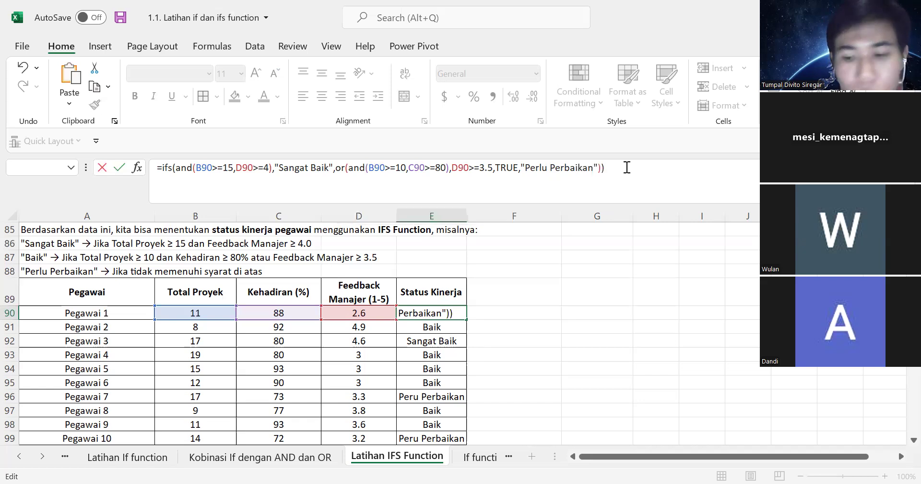
{"action": "key", "text": "Return"}
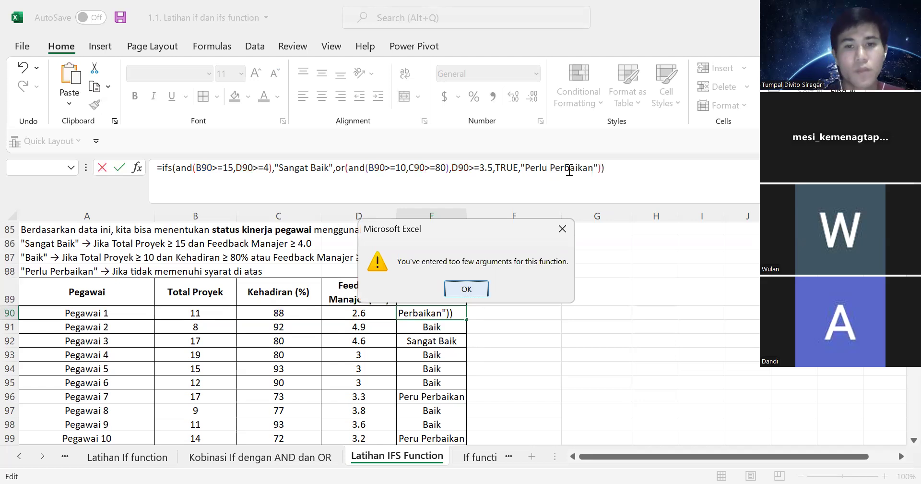
- Discard the E90 entry and undo the cell's clearing to restore its original complete IFS formula, then review that formula
{"action": "key", "text": "Escape"}
{"action": "key", "text": "Escape"}
{"action": "left_click", "coordinate": [449, 329]}
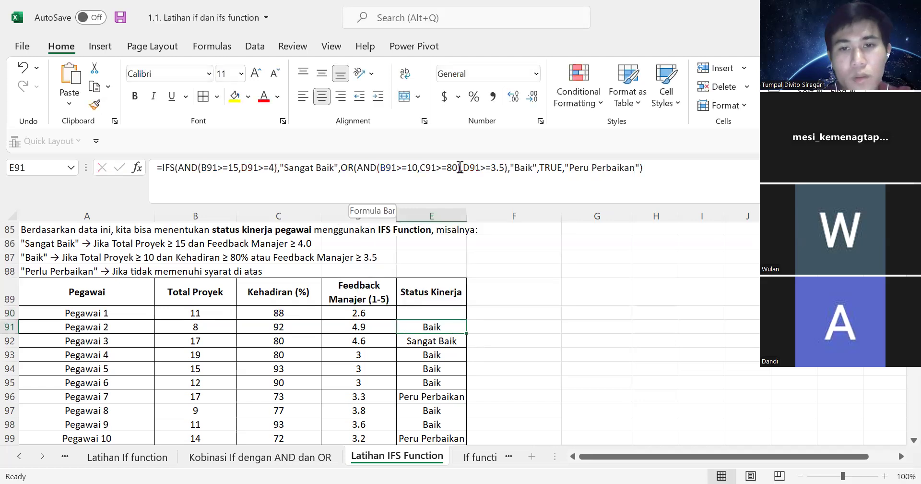
{"action": "left_click", "coordinate": [606, 271]}
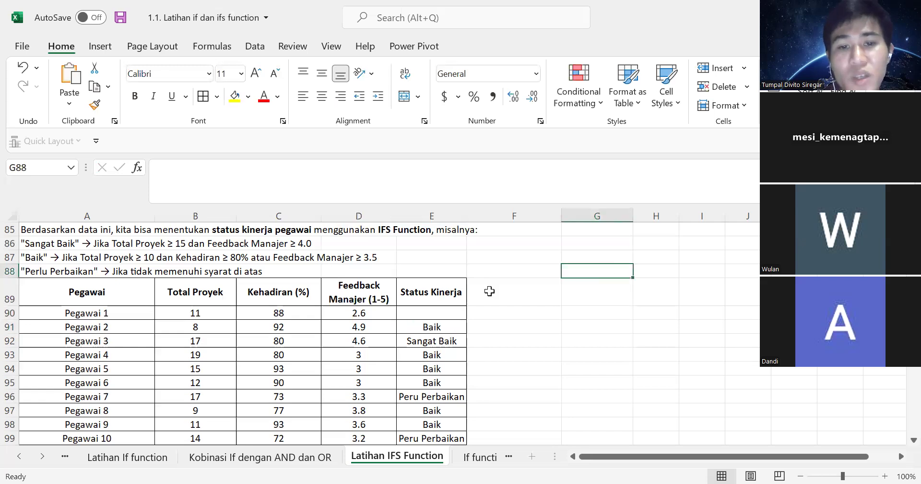
{"action": "left_click", "coordinate": [447, 313]}
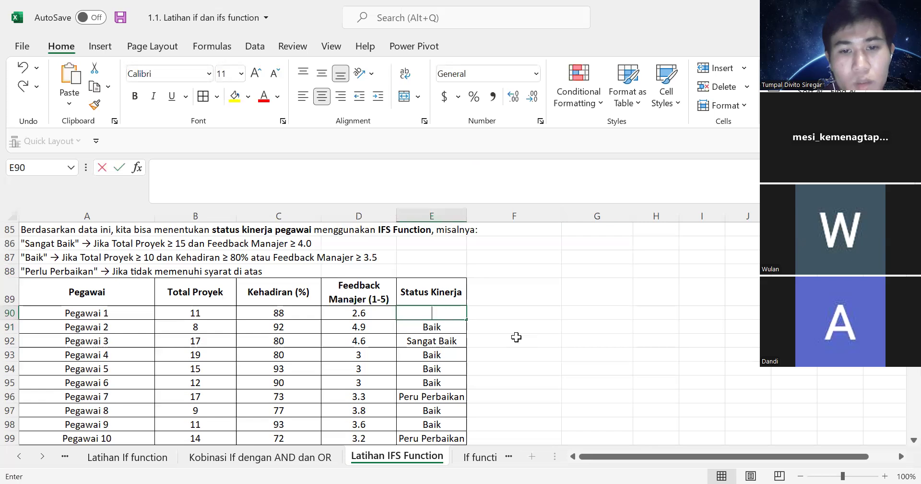
{"action": "left_click", "coordinate": [563, 349]}
{"action": "key", "text": "ctrl+z"}
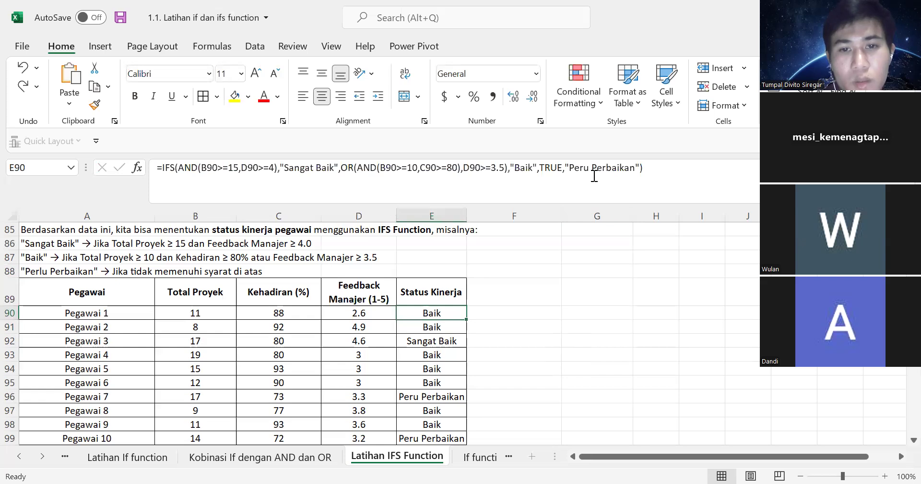
{"action": "left_click", "coordinate": [159, 171]}
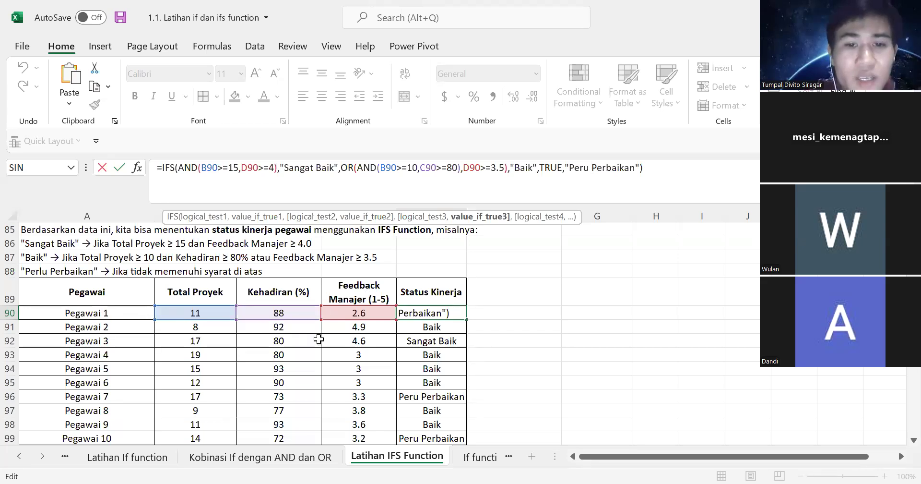
{"action": "key", "text": "Return"}
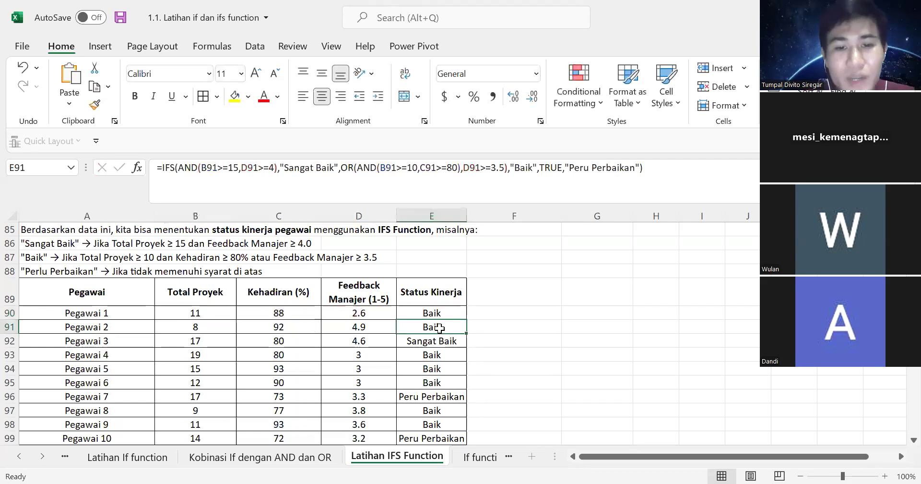
- Clear the Status Kinerja results in E91:E99, keeping only the formula in E90
{"action": "left_click", "coordinate": [445, 438], "text": "shift"}
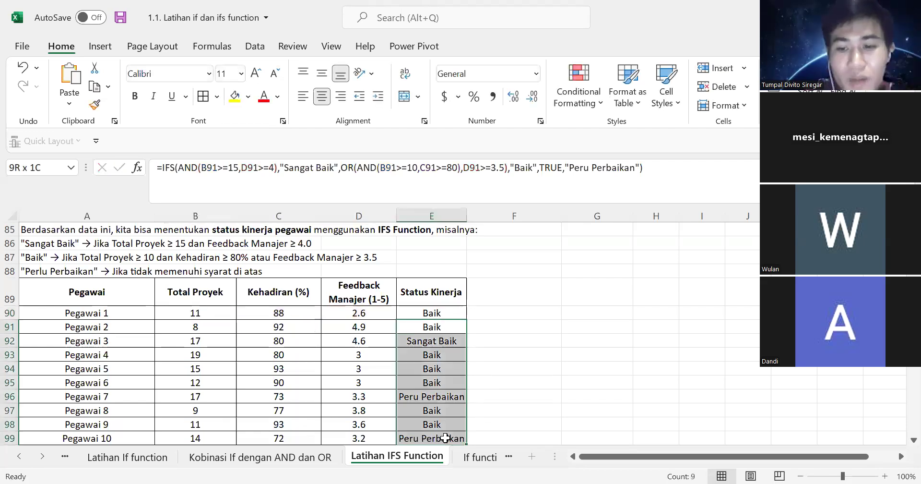
{"action": "key", "text": "Delete"}
{"action": "left_click_drag", "start_coordinate": [430, 330], "coordinate": [443, 411]}
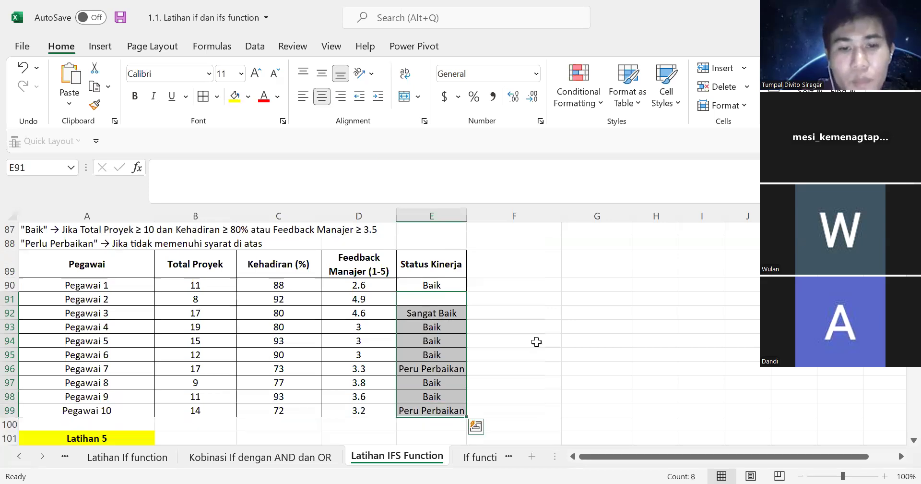
{"action": "key", "text": "BackSpace"}
{"action": "left_click_drag", "start_coordinate": [431, 313], "coordinate": [430, 404]}
{"action": "key", "text": "Delete"}
{"action": "left_click", "coordinate": [557, 353]}
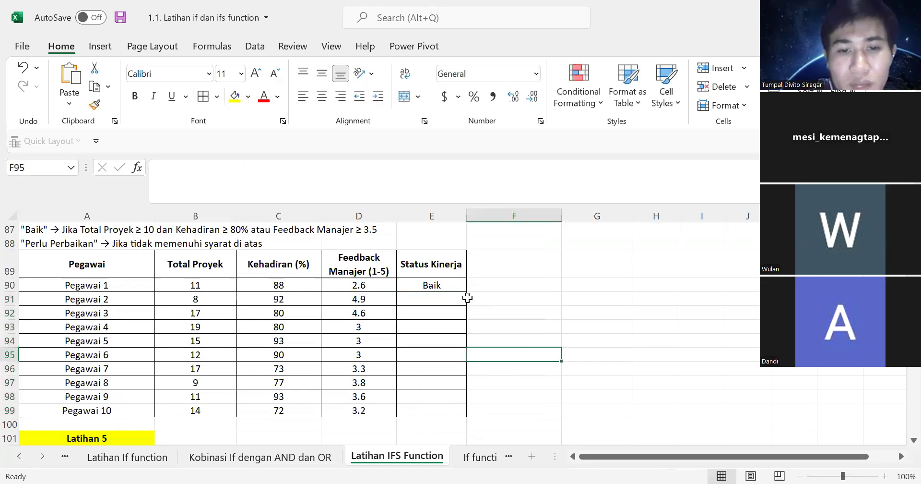
- Fill the E90 IFS formula down the Status Kinerja column through E99
{"action": "left_click", "coordinate": [459, 289]}
{"action": "left_click_drag", "start_coordinate": [467, 291], "coordinate": [459, 417]}
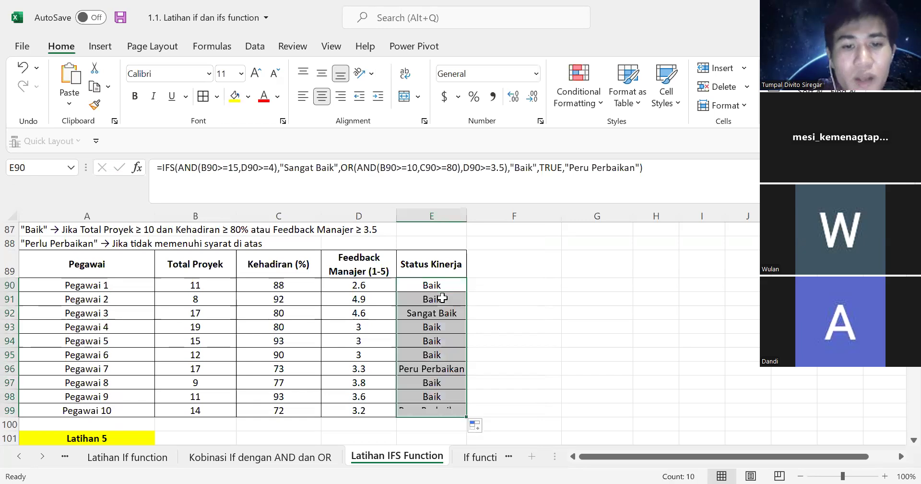
{"action": "left_click", "coordinate": [485, 327]}
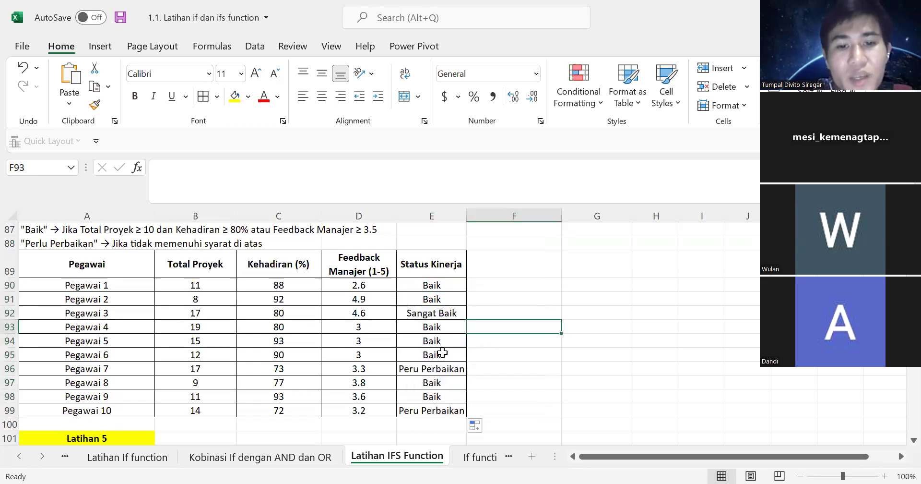
- Highlight Pegawai 3's data in A92:D92 and check it against the "Sangat Baik" criteria above the table
{"action": "left_click", "coordinate": [435, 311]}
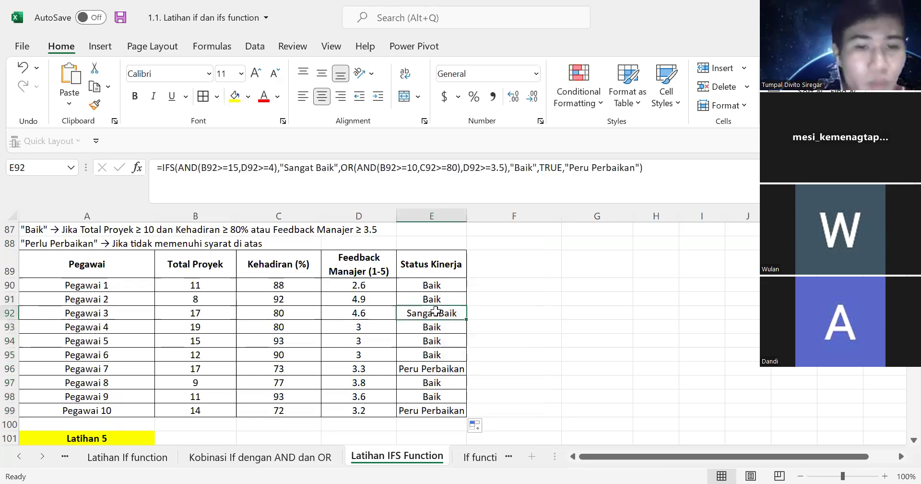
{"action": "left_click_drag", "start_coordinate": [80, 313], "coordinate": [369, 320]}
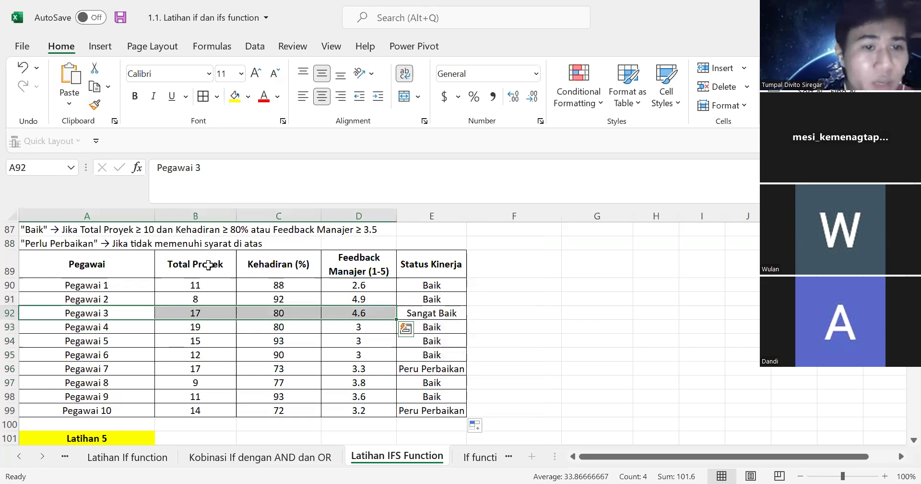
{"action": "scroll", "coordinate": [219, 267], "scroll_direction": "up", "scroll_amount": 1}
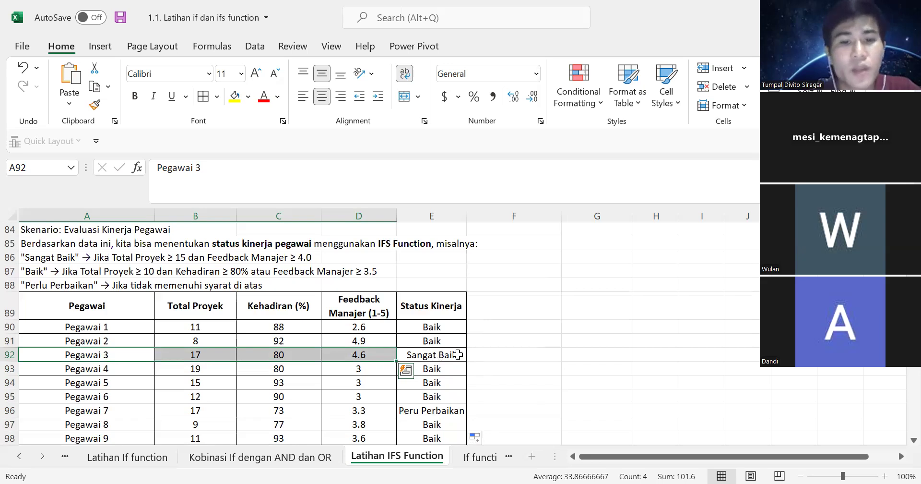
{"action": "left_click", "coordinate": [597, 368]}
- Highlight Pegawai 7's data in A96:D96 to examine it alongside its Status Kinerja result and the criteria
{"action": "scroll", "coordinate": [232, 328], "scroll_direction": "down", "scroll_amount": 2}
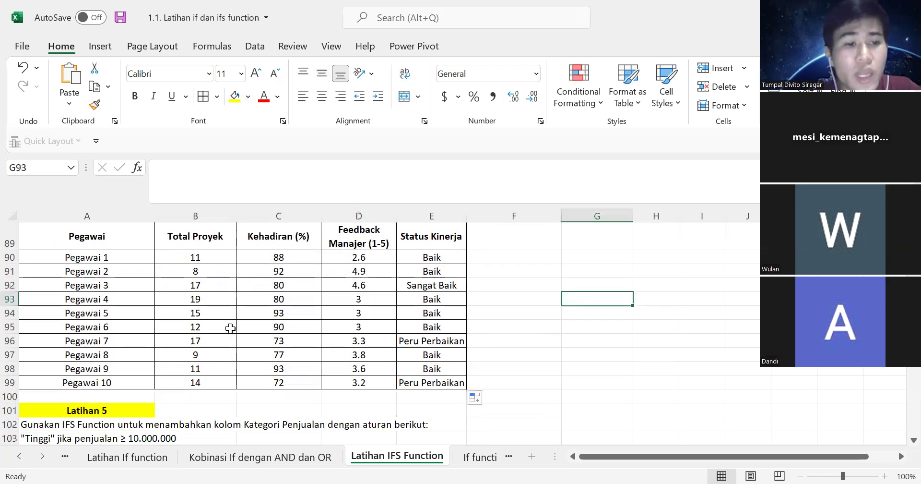
{"action": "left_click", "coordinate": [438, 342]}
{"action": "left_click_drag", "start_coordinate": [113, 344], "coordinate": [308, 336]}
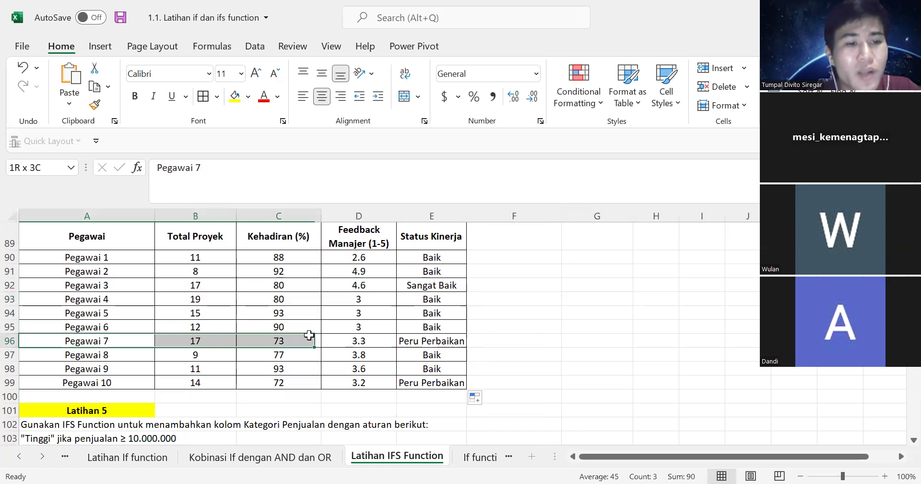
{"action": "left_click_drag", "start_coordinate": [393, 337], "coordinate": [393, 337]}
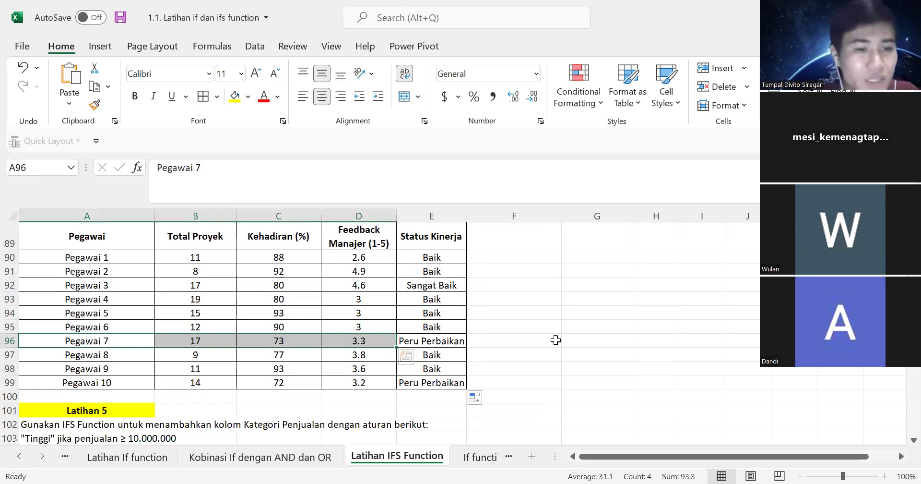
{"action": "scroll", "coordinate": [556, 339], "scroll_direction": "up", "scroll_amount": 1}
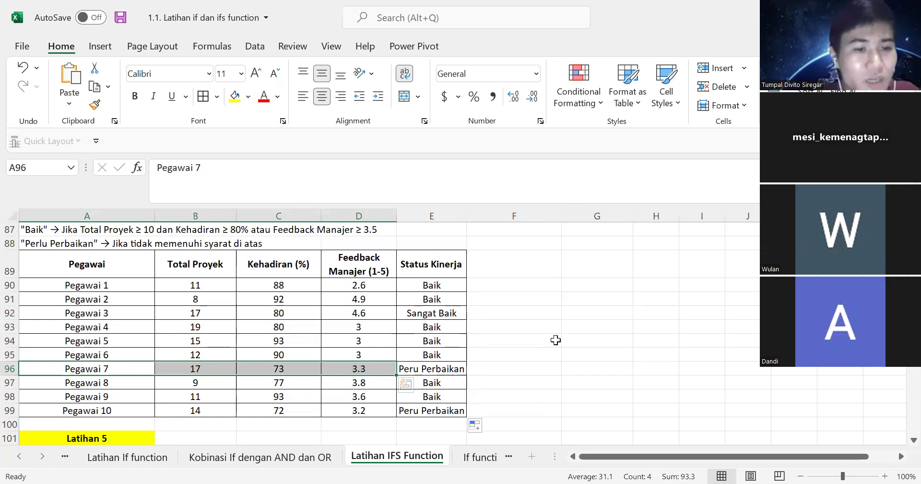
{"action": "scroll", "coordinate": [276, 274], "scroll_direction": "up", "scroll_amount": 1}
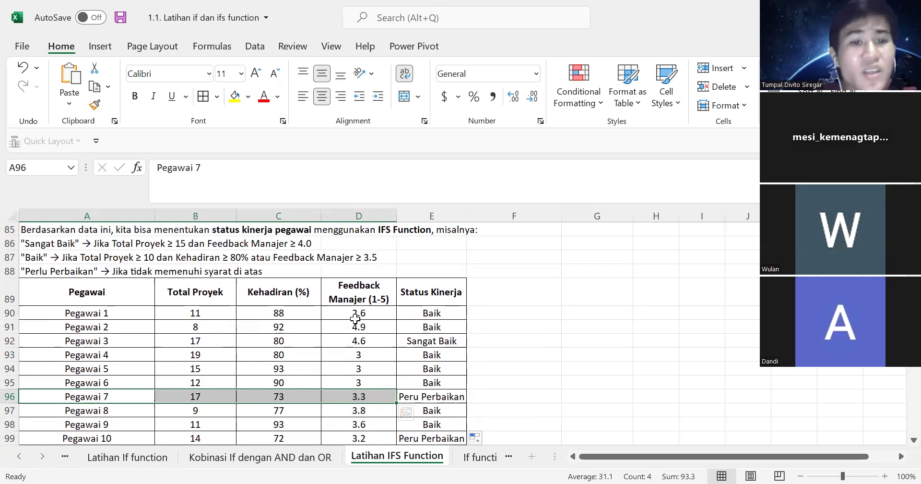
- Compare Pegawai 7's project total, attendance and manager feedback in row 96 with the "Sangat Baik" and "Baik" rules in A86 and A87
{"action": "left_click", "coordinate": [205, 399]}
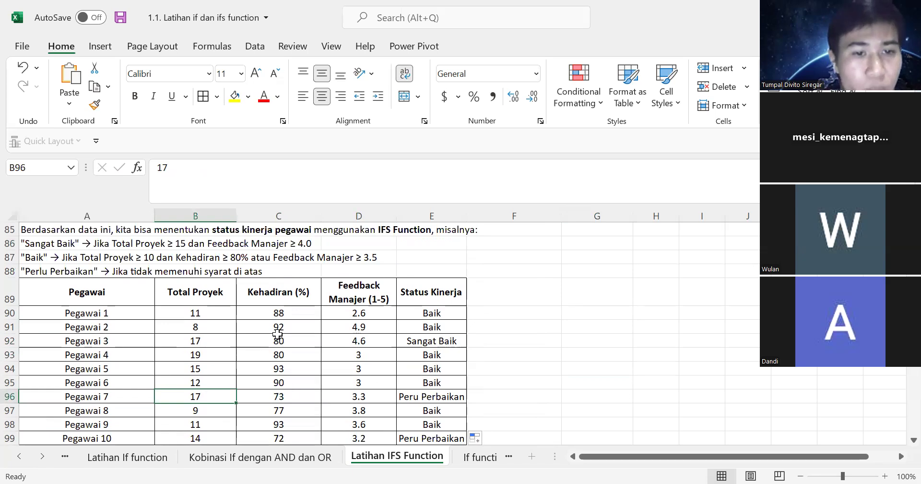
{"action": "left_click", "coordinate": [371, 391]}
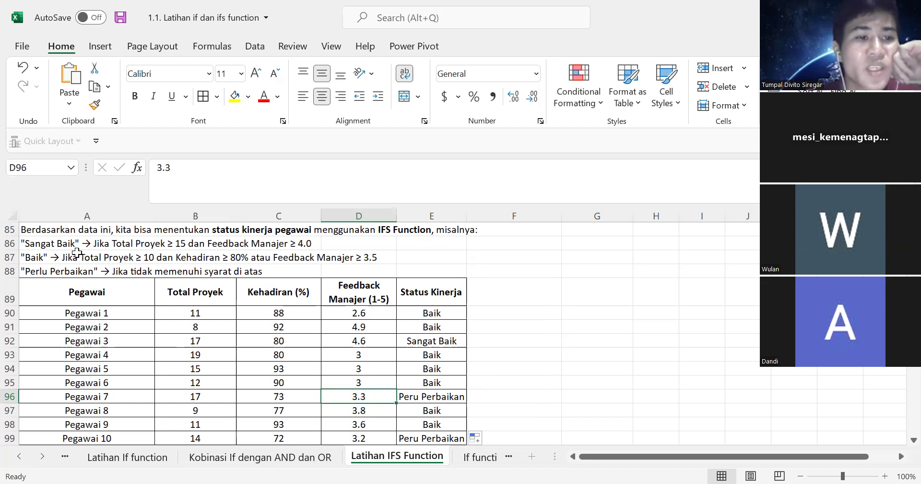
{"action": "left_click", "coordinate": [141, 244]}
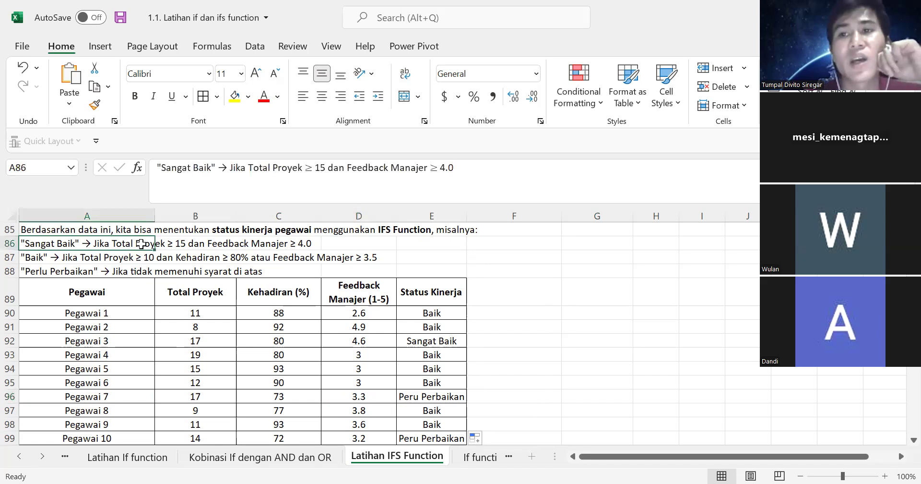
{"action": "left_click", "coordinate": [37, 256]}
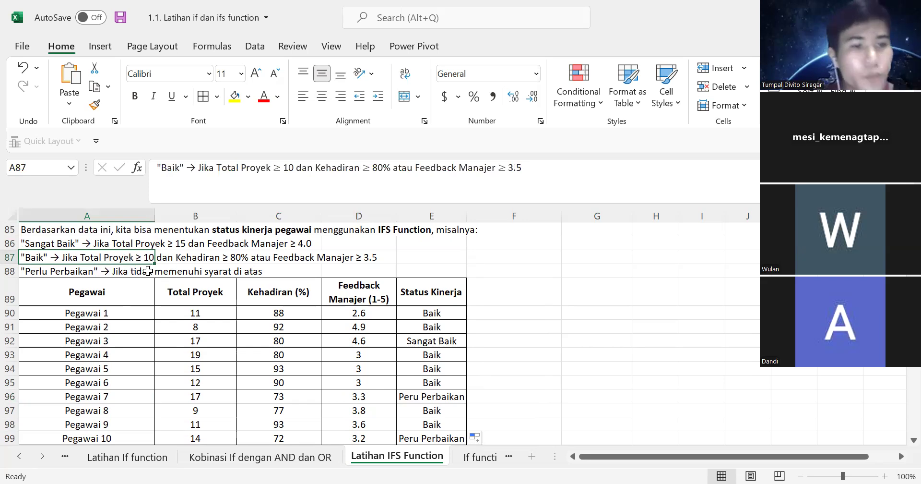
{"action": "left_click", "coordinate": [184, 399]}
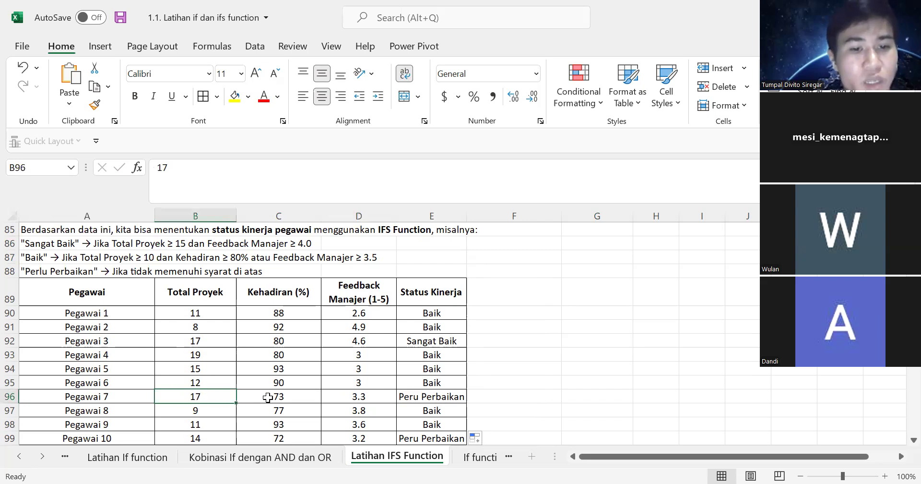
{"action": "left_click", "coordinate": [295, 395]}
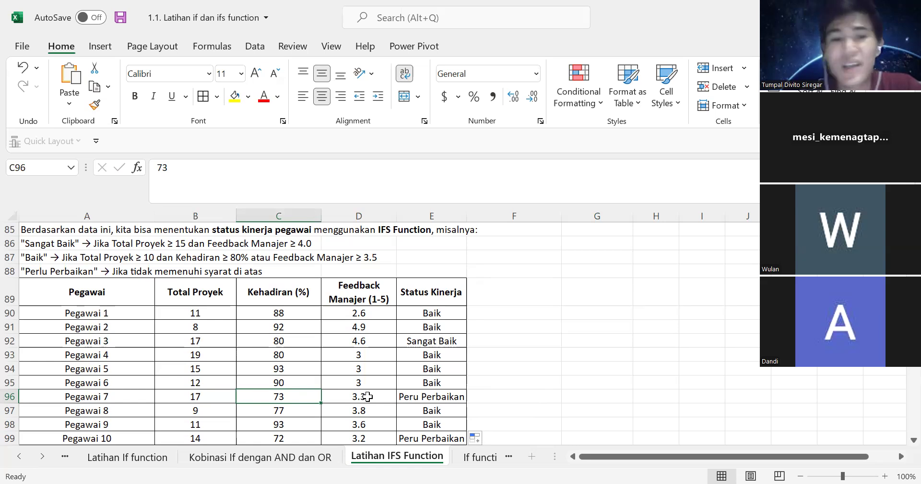
- Review the "Sangat Baik", "Baik" and "Perlu Perbaikan" rules in A86:A88 that apply to Pegawai 7
{"action": "left_click", "coordinate": [31, 260]}
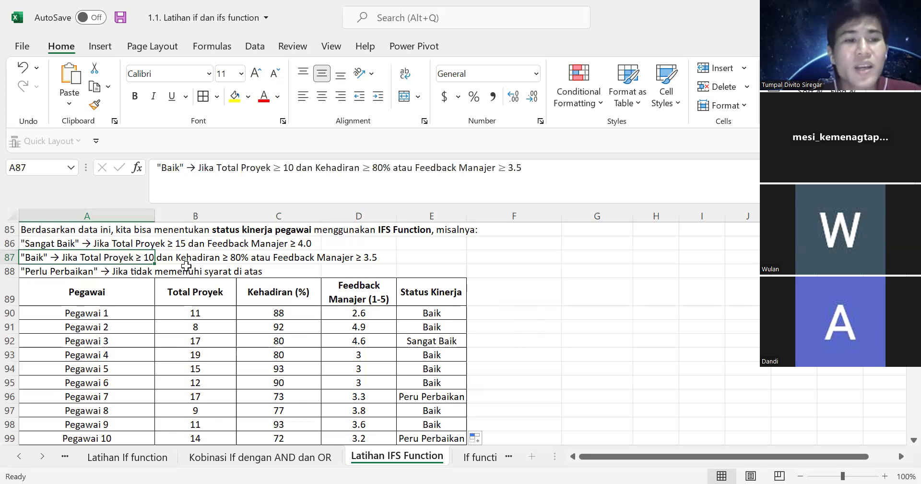
{"action": "left_click_drag", "start_coordinate": [151, 243], "coordinate": [158, 259]}
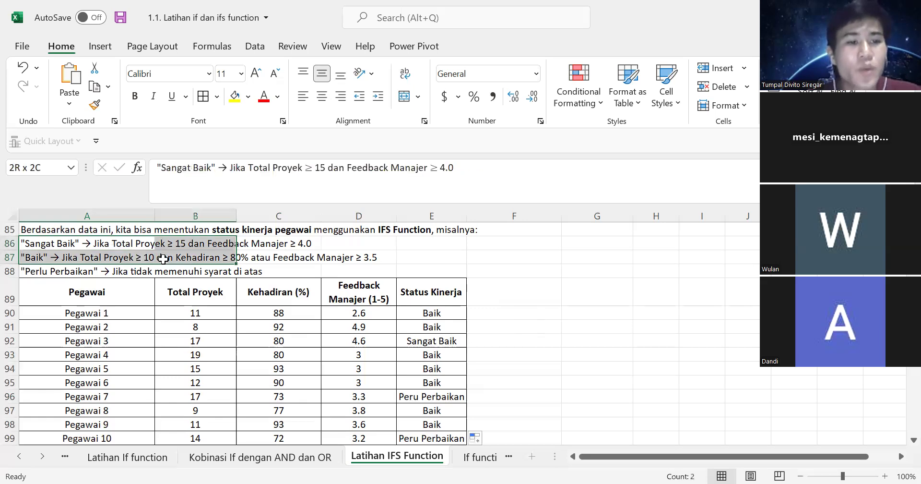
{"action": "left_click", "coordinate": [53, 271]}
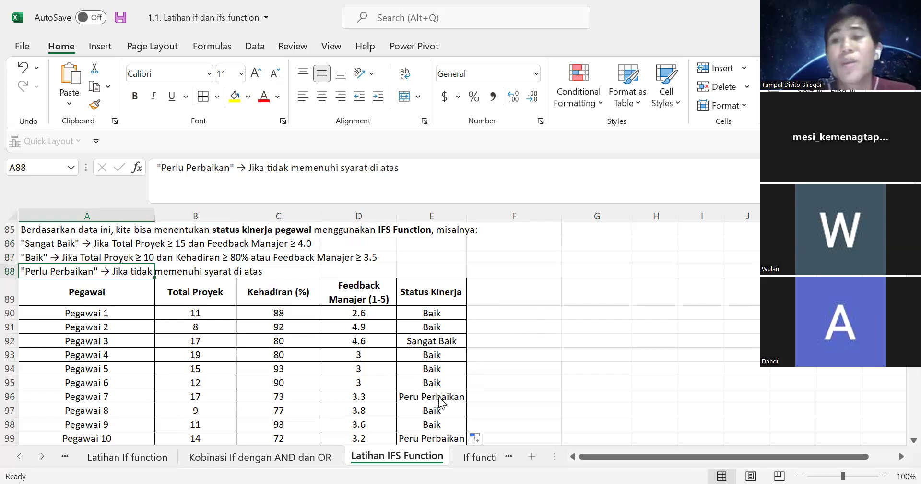
- Go to Pegawai 7's row and examine the Status Kinerja IFS formula in E96 against the fallback rule
{"action": "key", "text": "Down"}
{"action": "key", "text": "Down"}
{"action": "key", "text": "Down"}
{"action": "key", "text": "Down"}
{"action": "key", "text": "Down"}
{"action": "key", "text": "Down"}
{"action": "key", "text": "Down"}
{"action": "key", "text": "Down"}
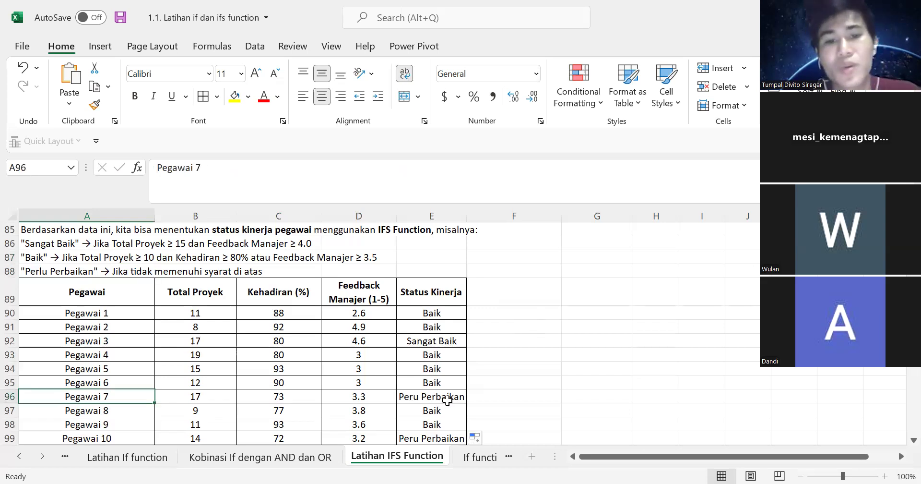
{"action": "key", "text": "Right"}
{"action": "key", "text": "Right"}
{"action": "key", "text": "Right"}
{"action": "key", "text": "Right"}
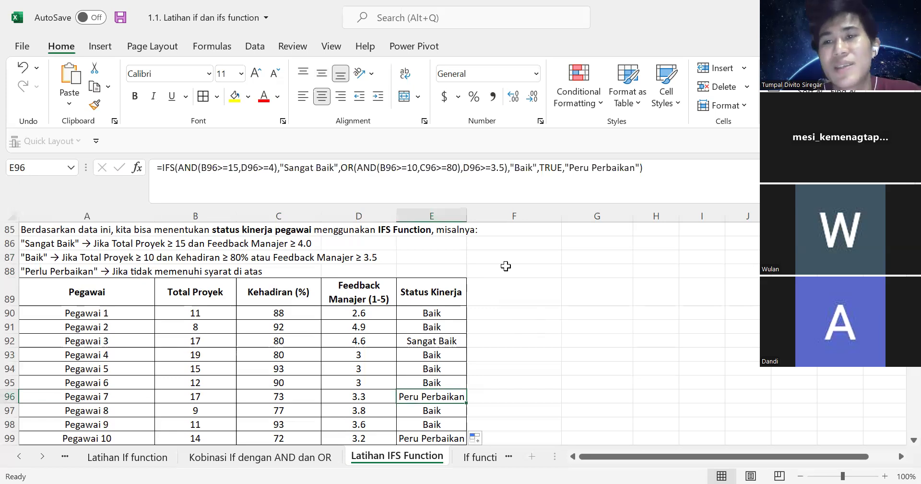
{"action": "left_click", "coordinate": [514, 297]}
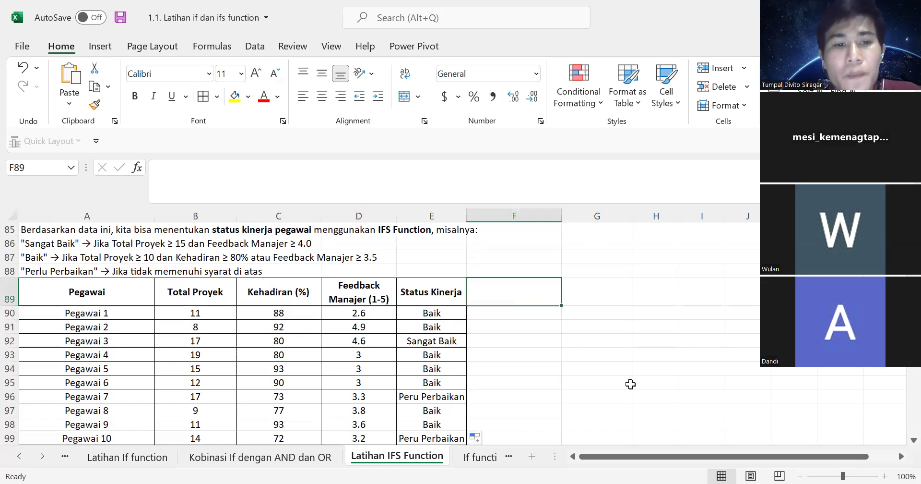
{"action": "left_click", "coordinate": [604, 386]}
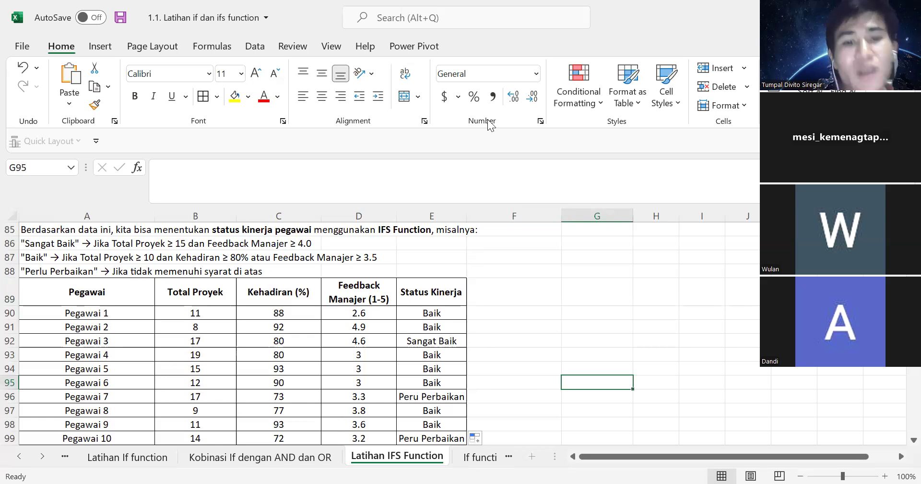
- Open the "If function vs Ifs function" sheet and read its comparison table and the usage notes in rows 8 and 9
{"action": "key", "text": "ctrl+Page_Down"}
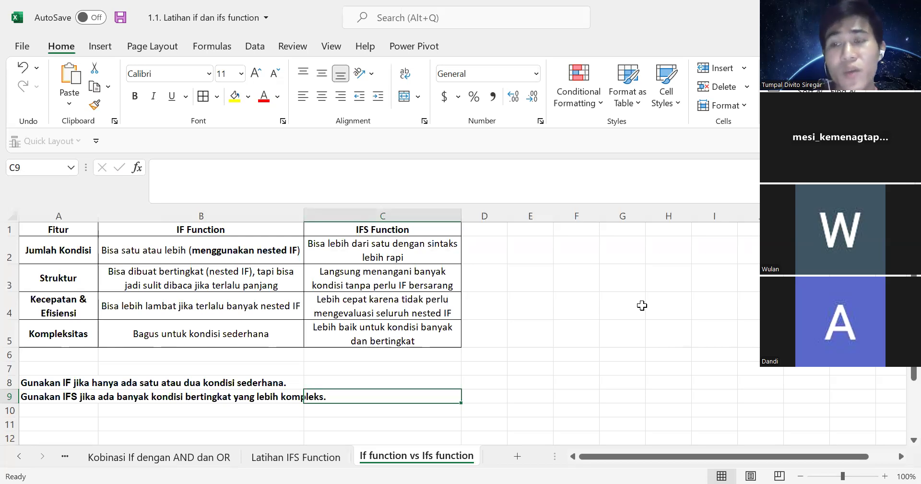
{"action": "left_click", "coordinate": [424, 283]}
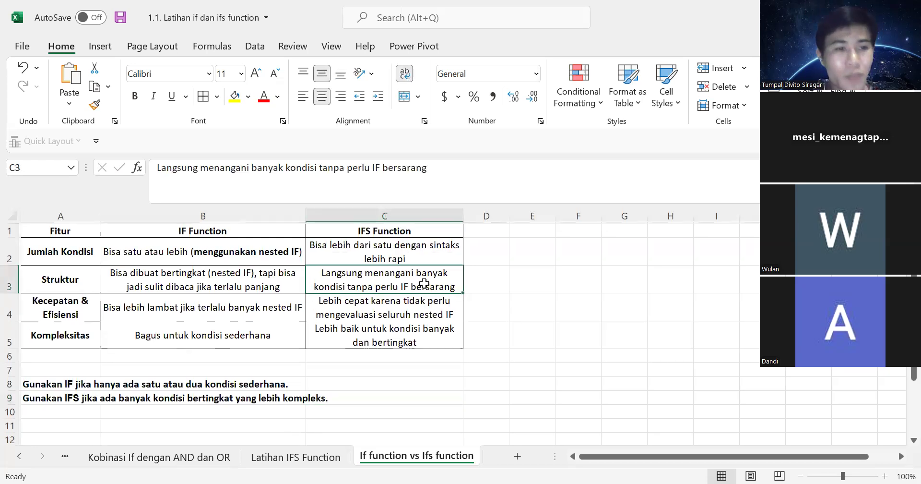
{"action": "scroll", "coordinate": [424, 283], "scroll_direction": "down", "scroll_amount": 1}
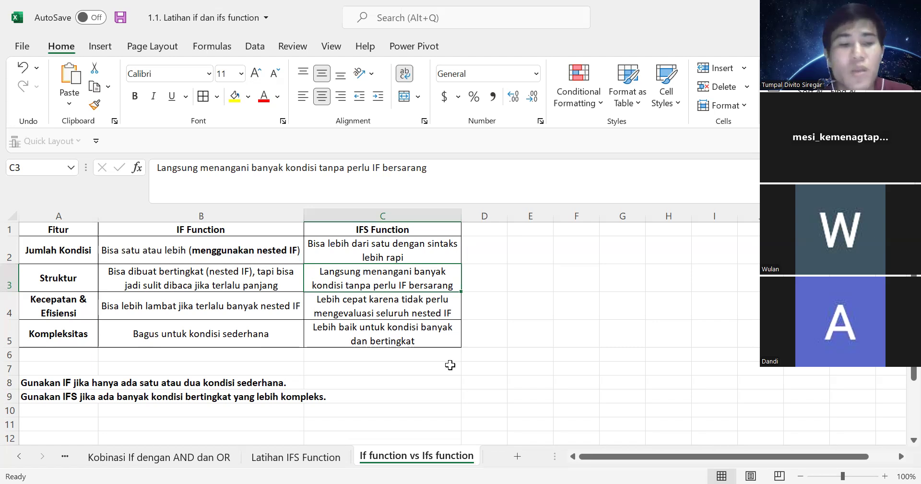
{"action": "scroll", "coordinate": [450, 365], "scroll_direction": "down", "scroll_amount": 3}
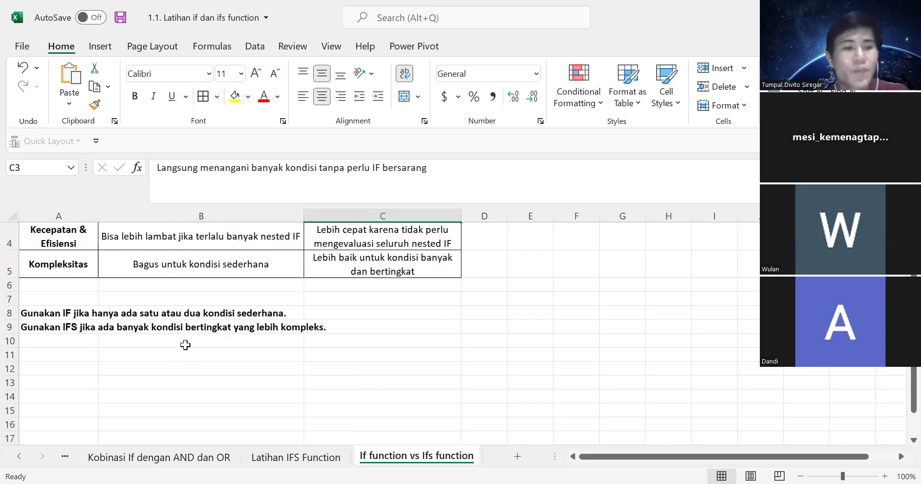